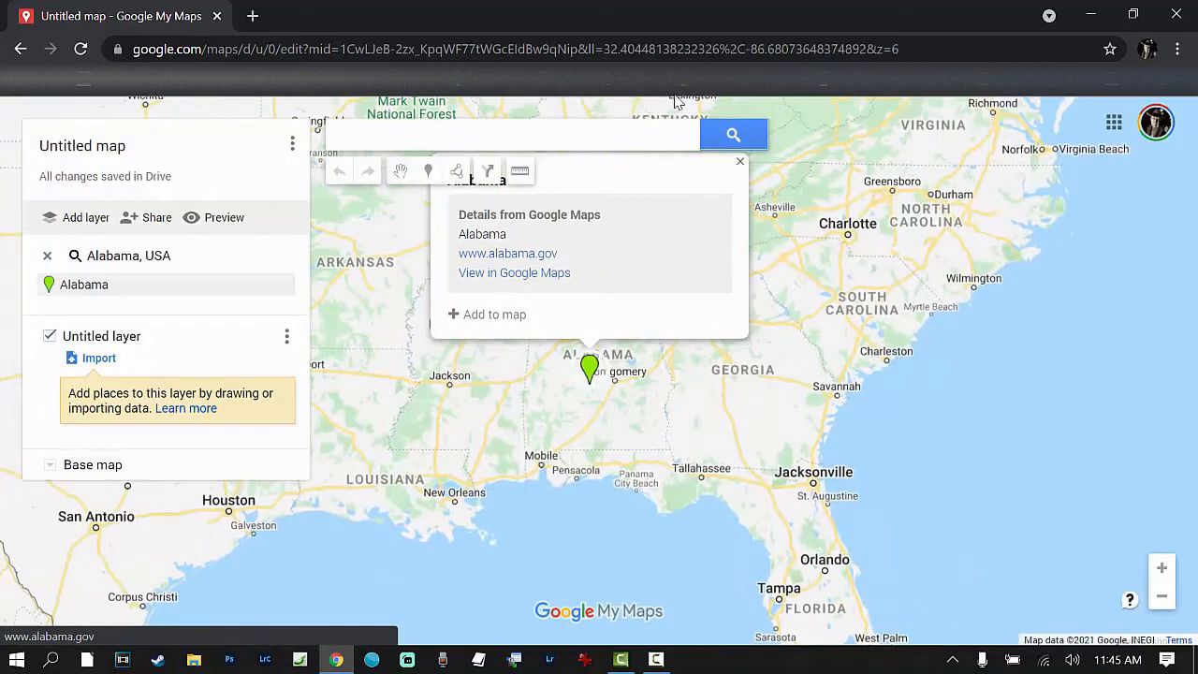
Step: Title the map "Alabama" and give it the description "Haunted, Abandoned, and Boondocking"
left_click(96, 159)
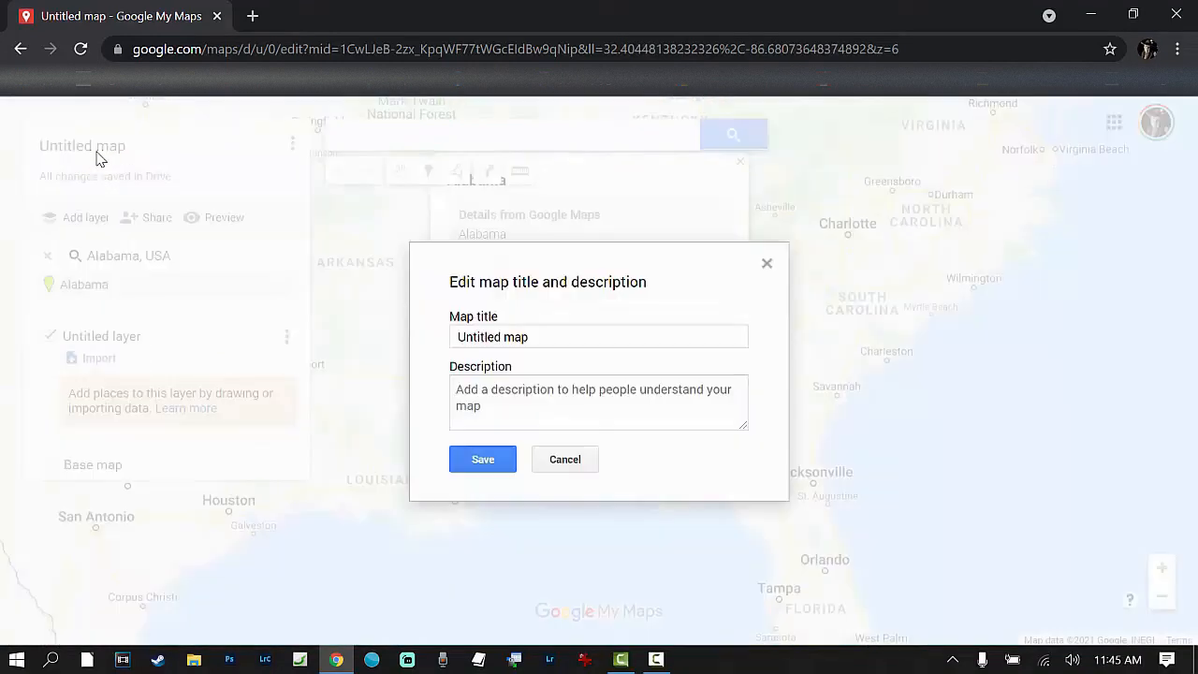
left_click(542, 337)
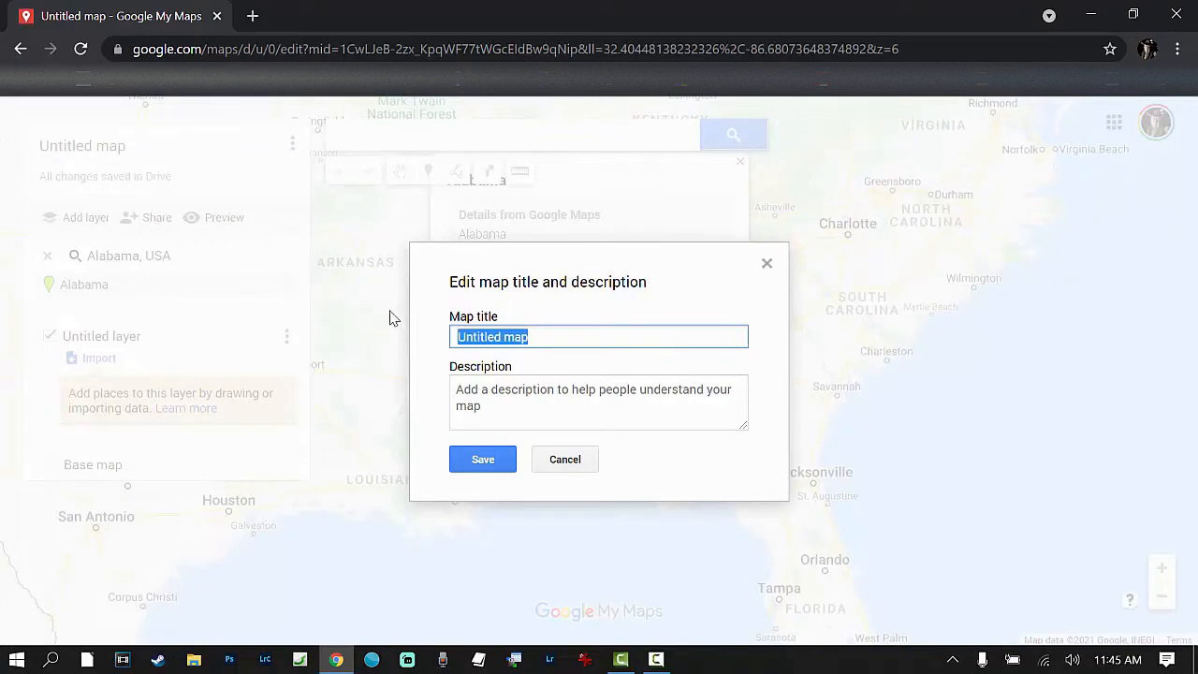
type("Alabama")
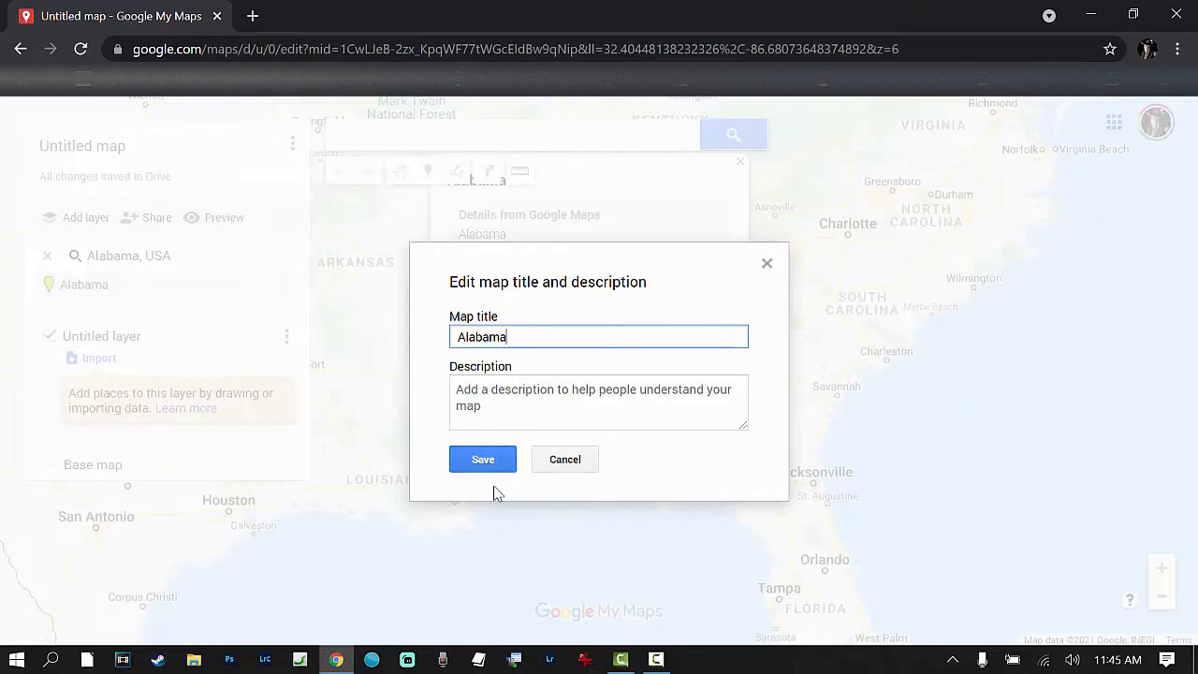
left_click(464, 394)
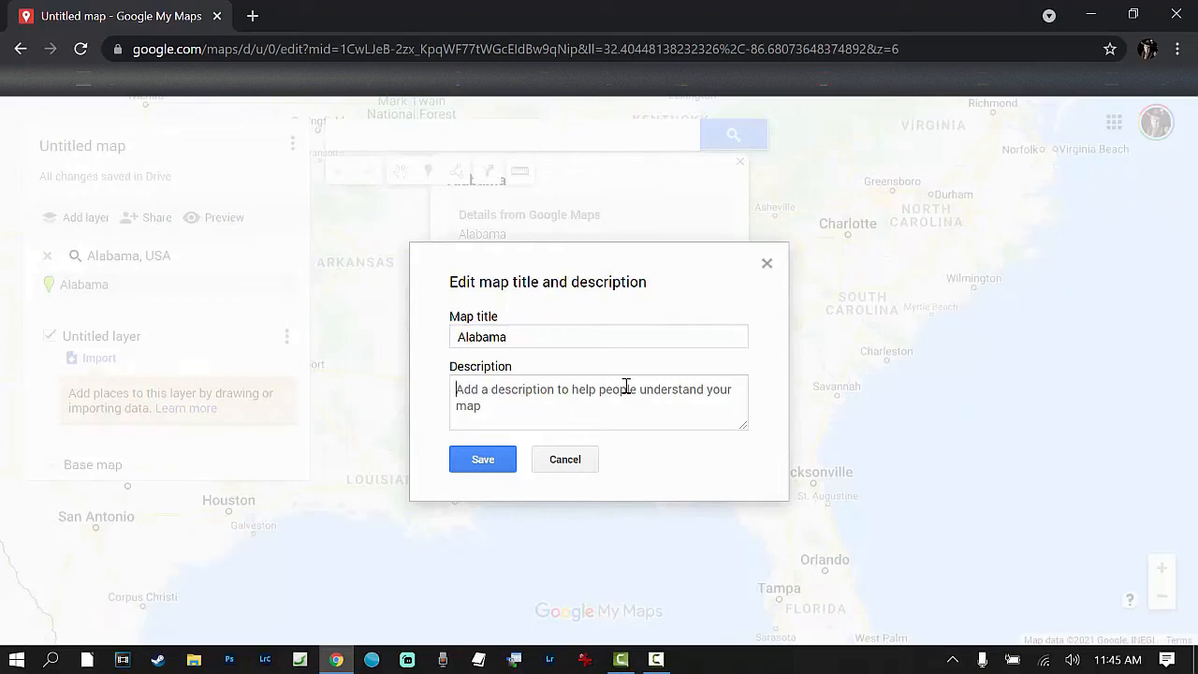
type("Hunted, Abandoned, and boo")
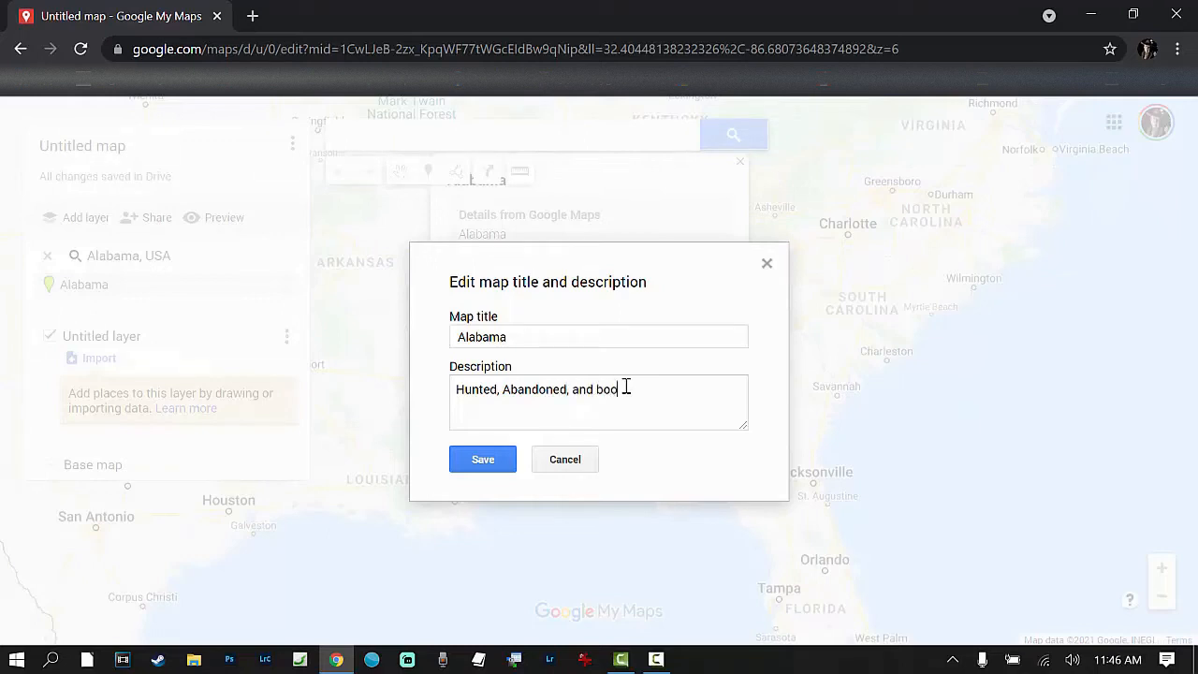
type("ndocking")
type("B")
type("a")
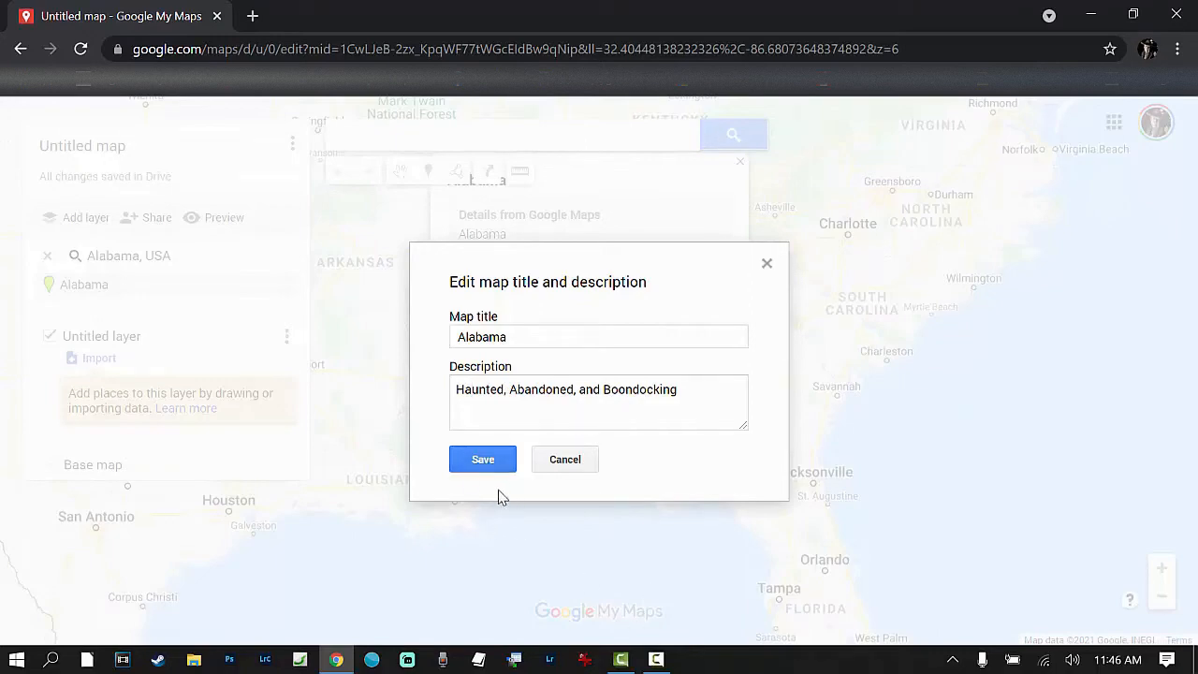
left_click(481, 463)
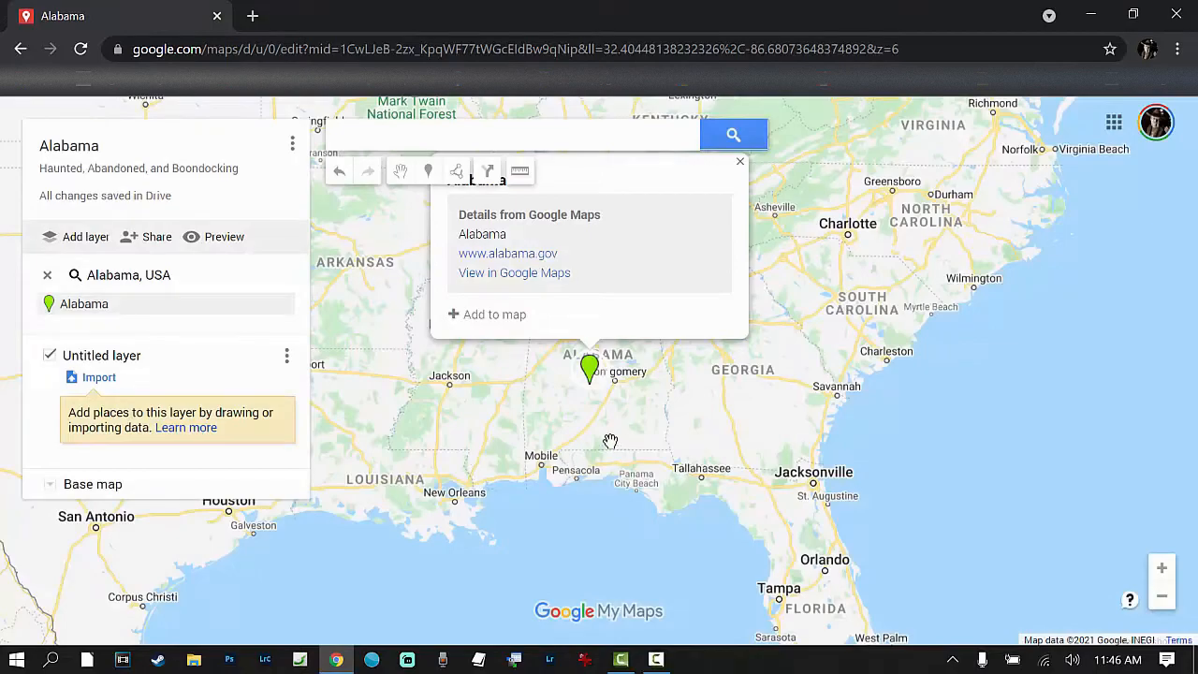
Step: Search the map for the town of Newton, AL, USA
scroll(627, 405, "up", 3)
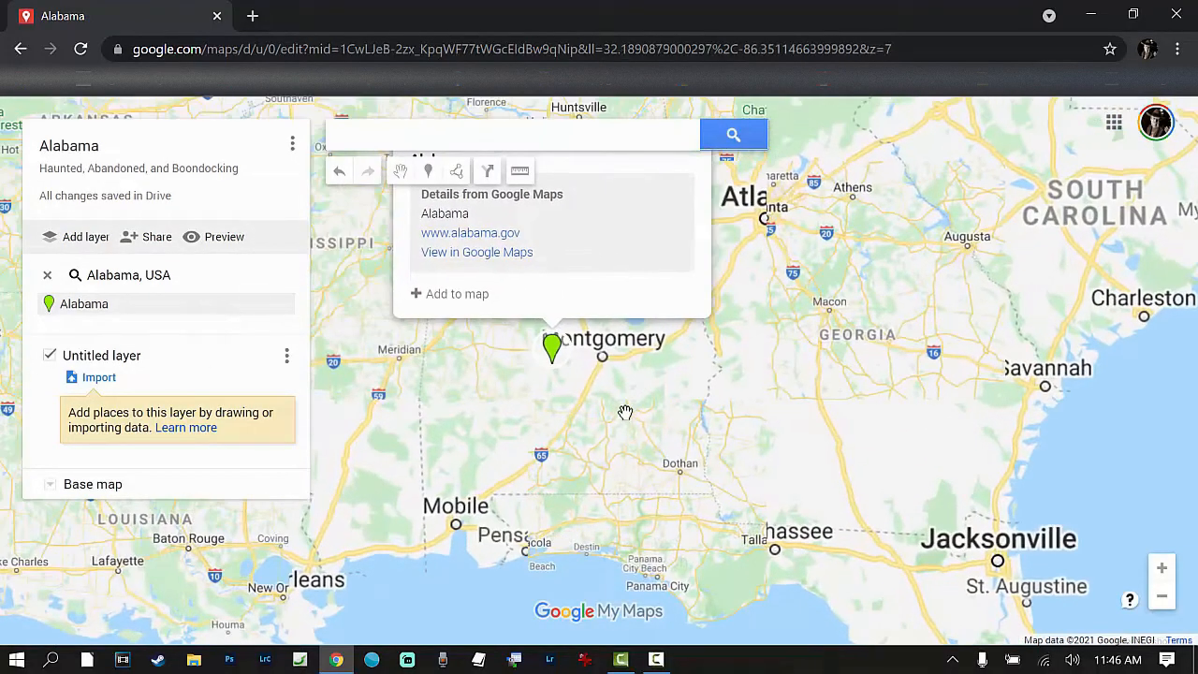
scroll(601, 430, "up", 2)
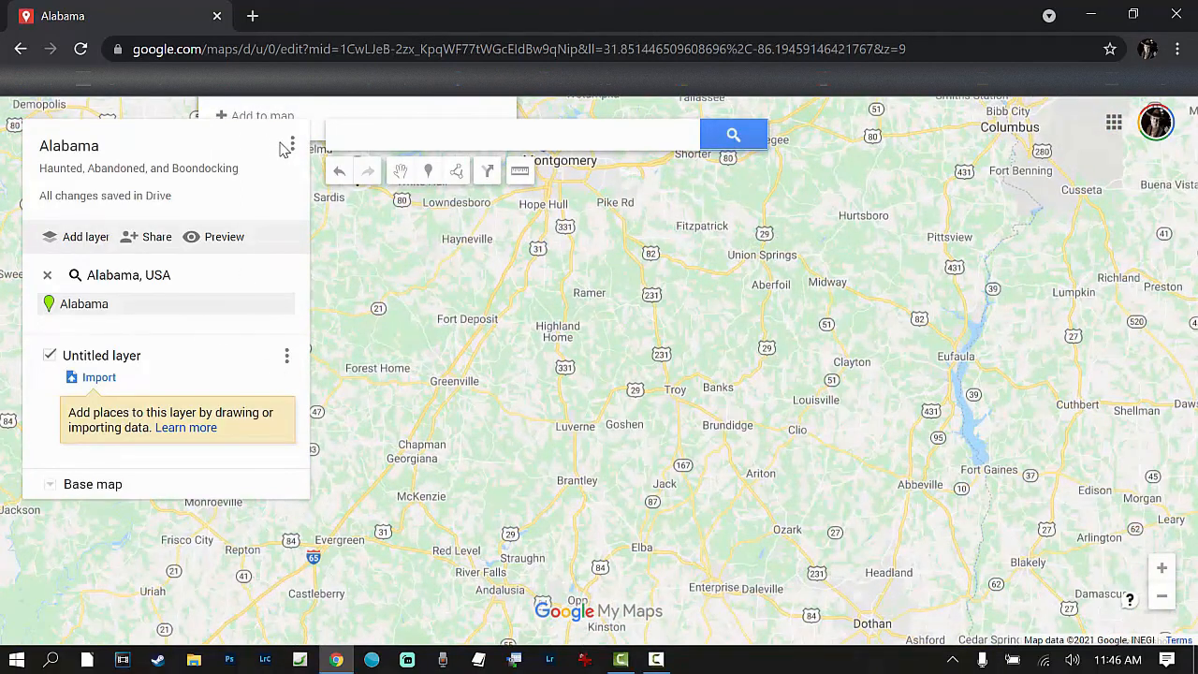
left_click(392, 138)
left_click(518, 322)
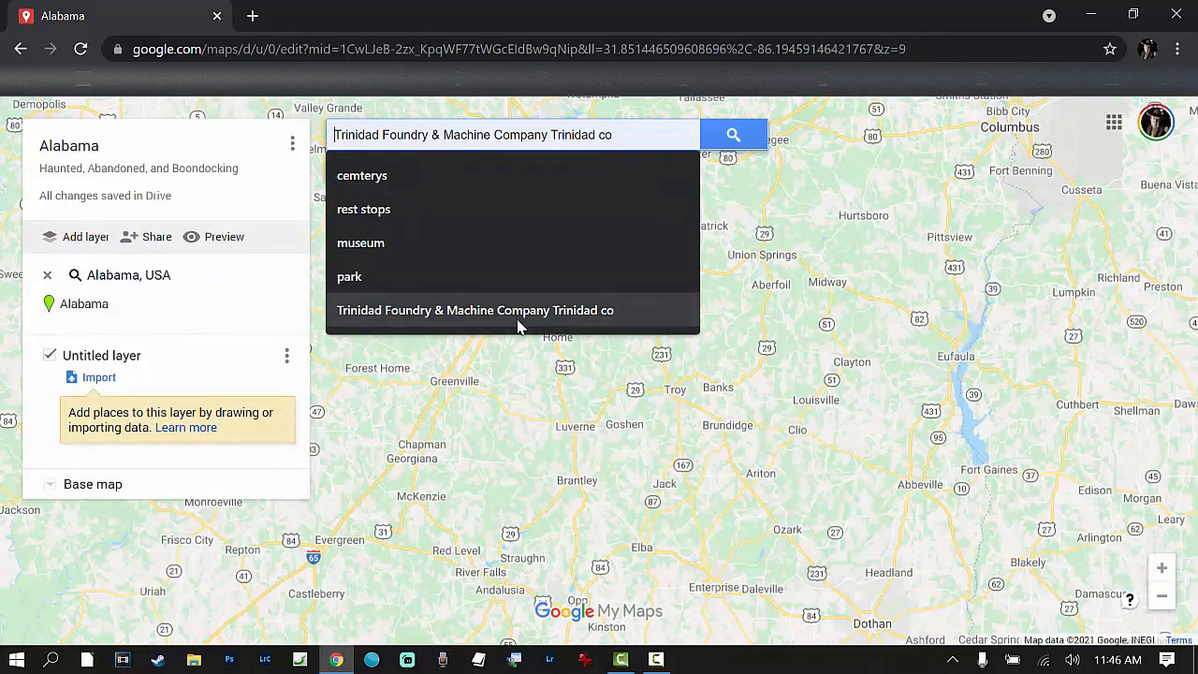
type("n")
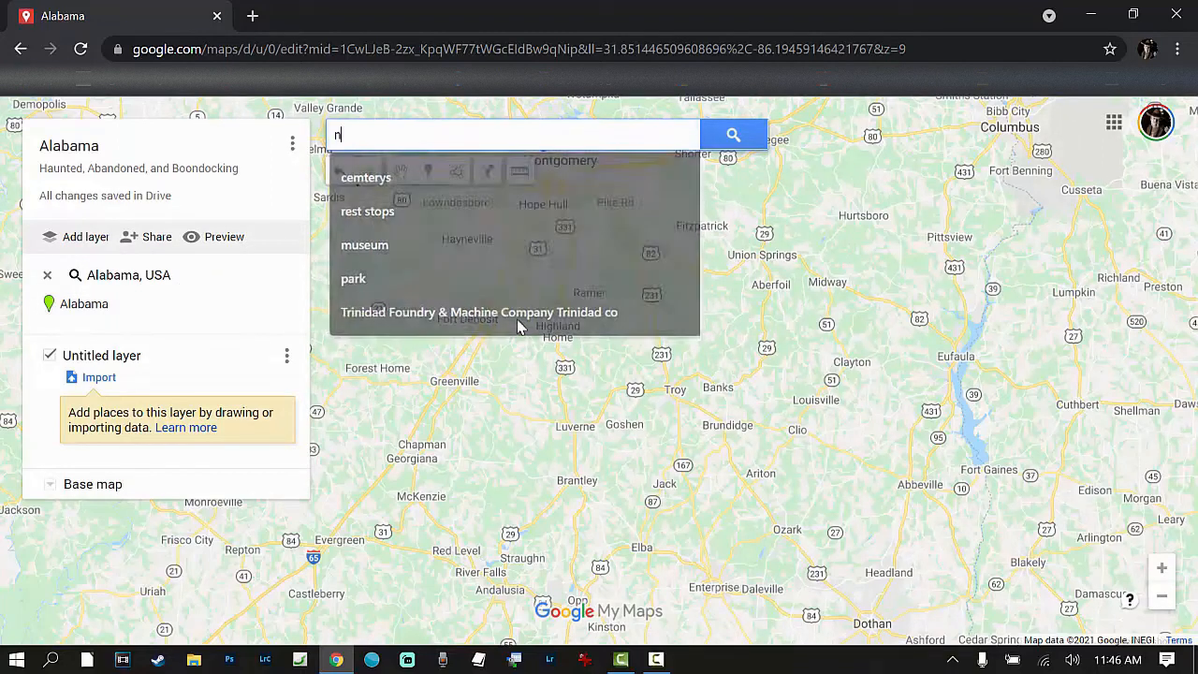
type("ewton")
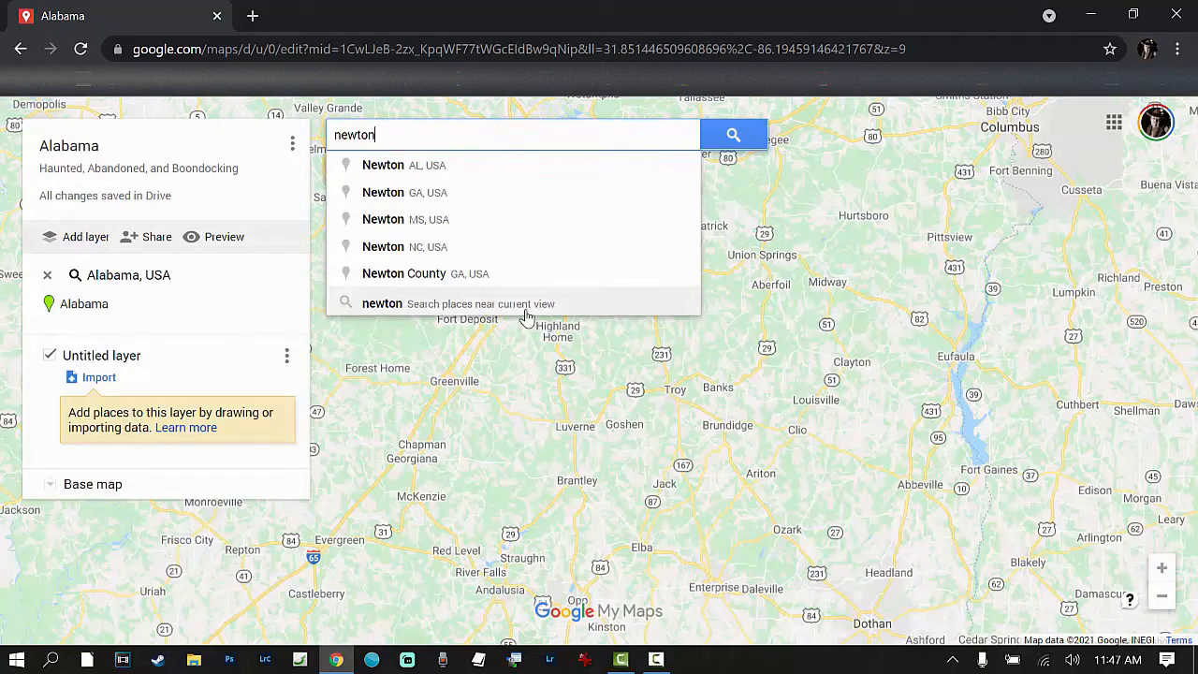
left_click(399, 168)
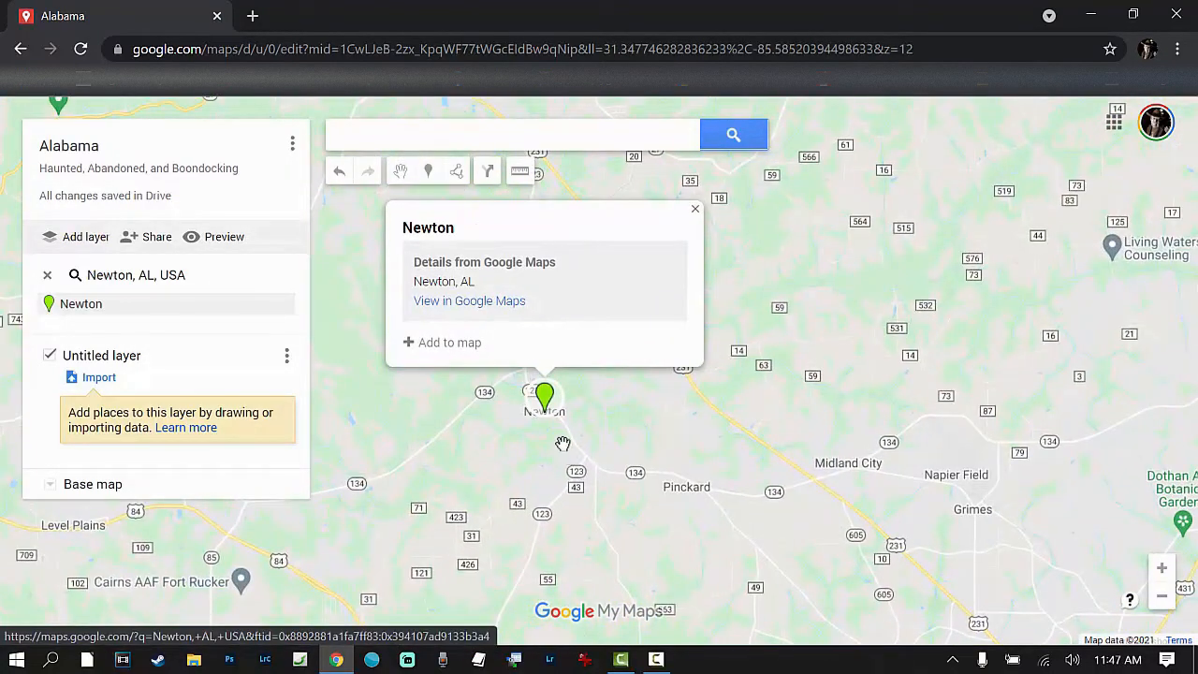
Step: Search for Bill Sketoe Bridge in Newton, AL, and show it with its surroundings on the map
left_click(381, 142)
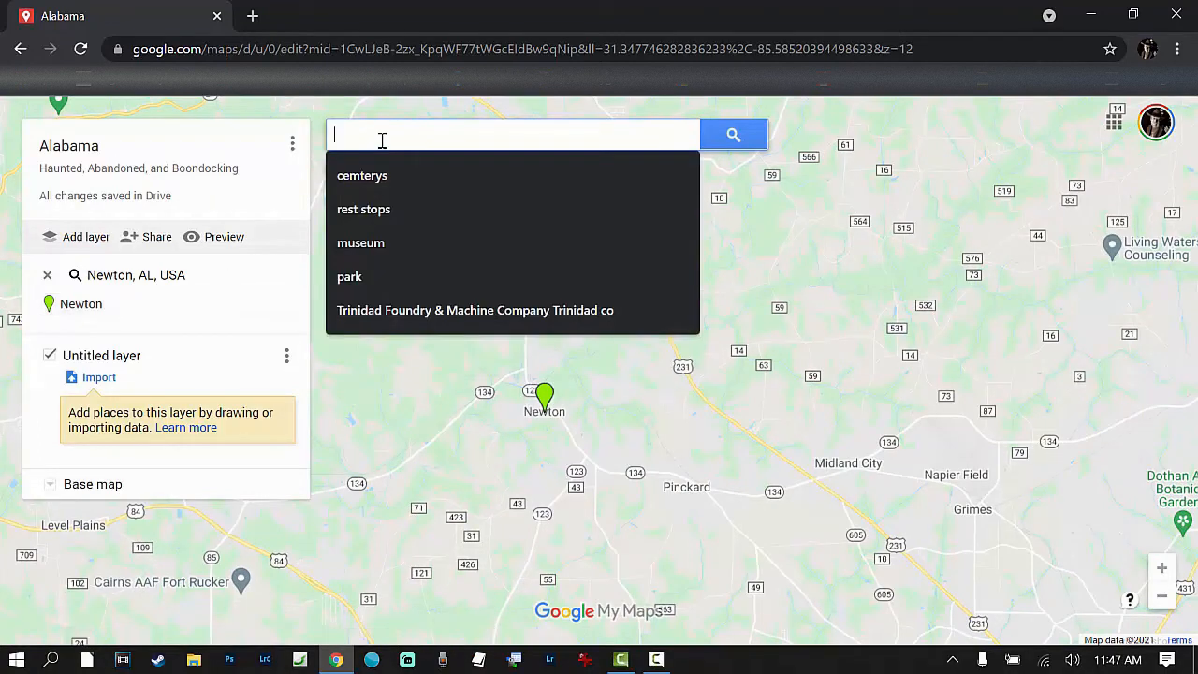
type("bill sketoe")
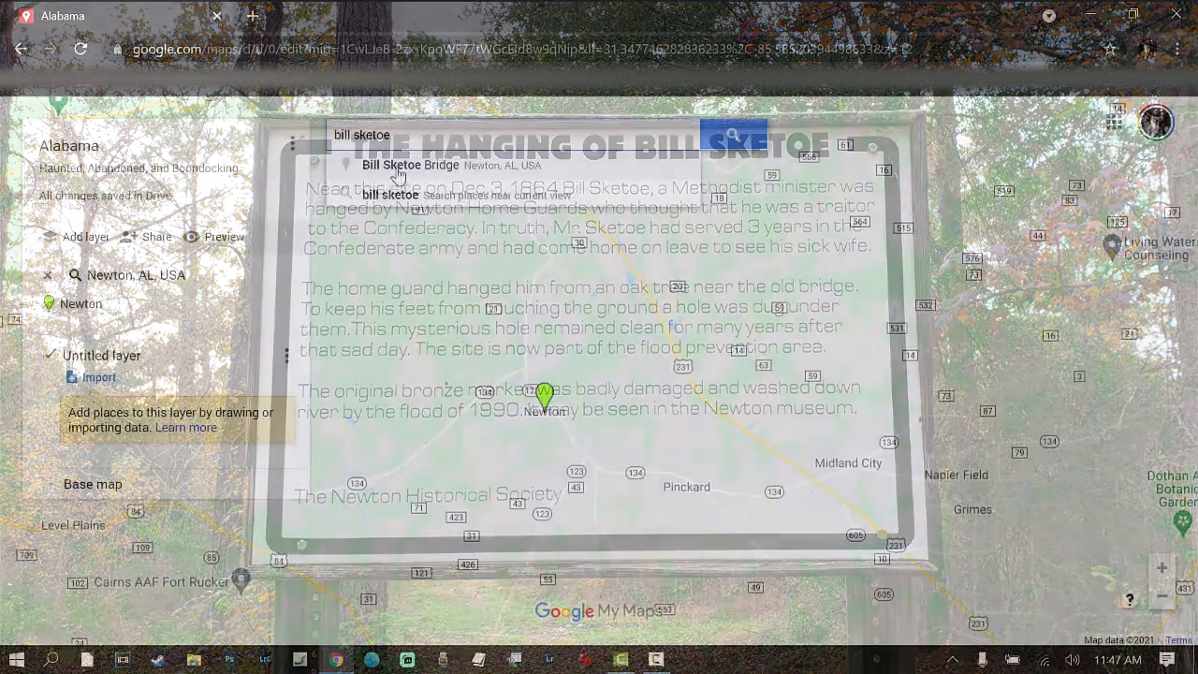
left_click(398, 169)
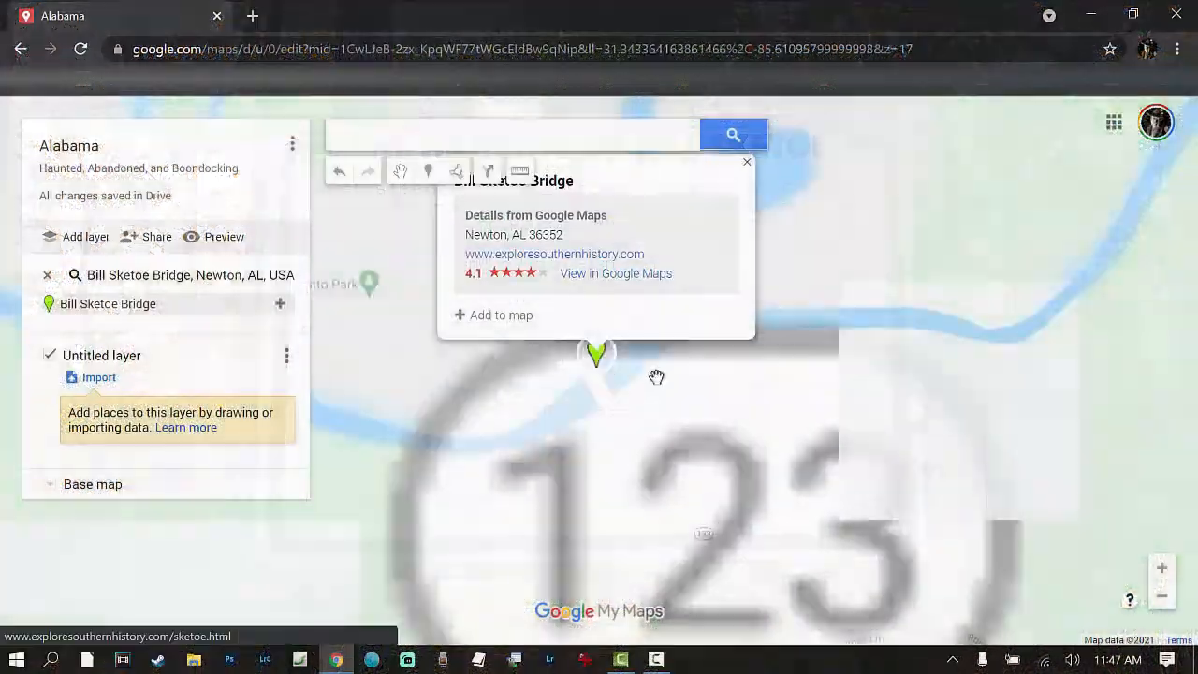
scroll(739, 404, "down", 1)
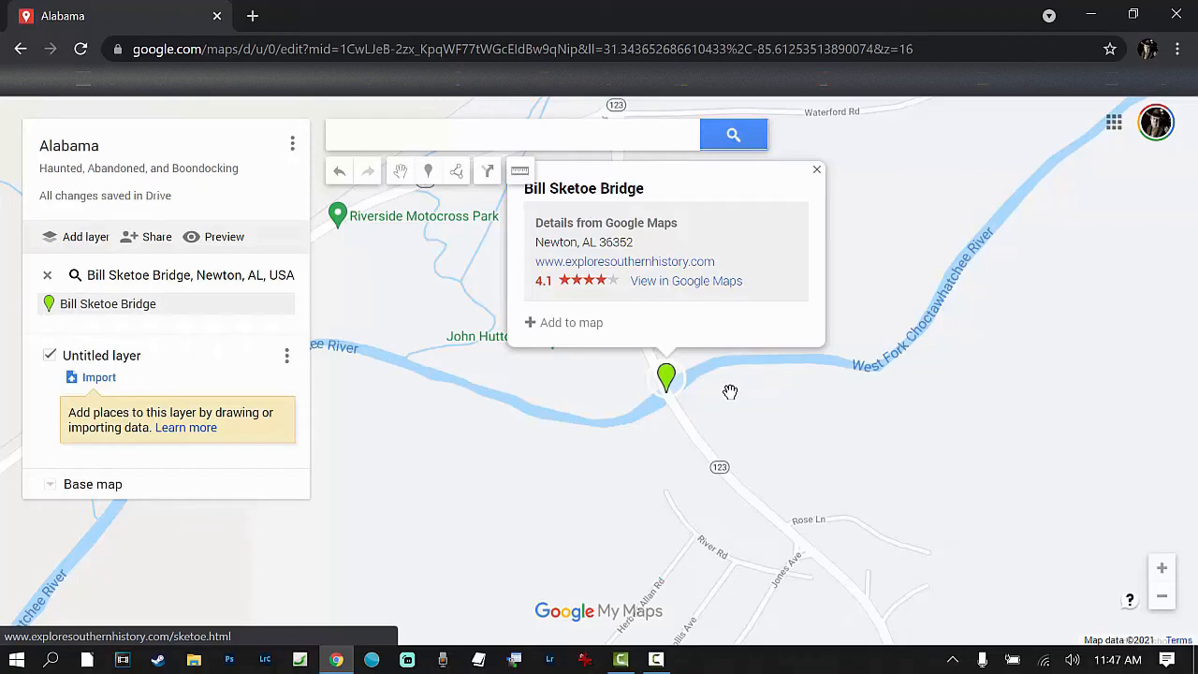
Step: Read through the bridge's linked exploresouthernhistory.com page for its ghost story, and close it to return to the map
left_click(664, 268)
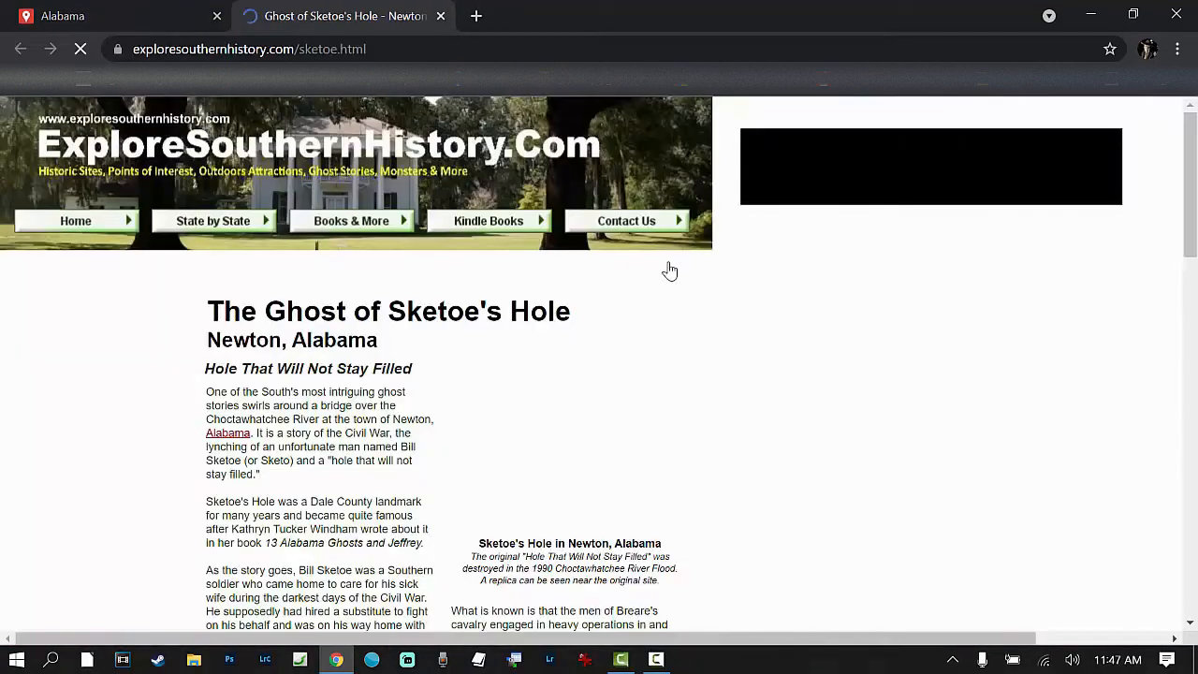
scroll(401, 470, "down", 1)
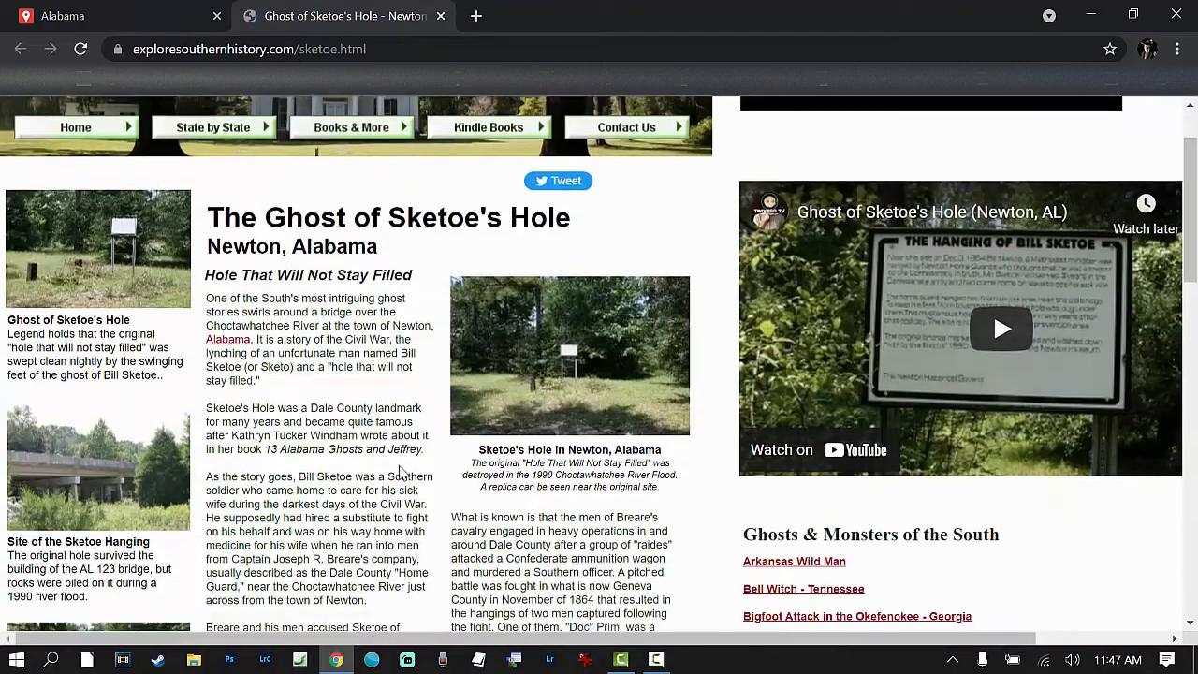
scroll(401, 470, "down", 5)
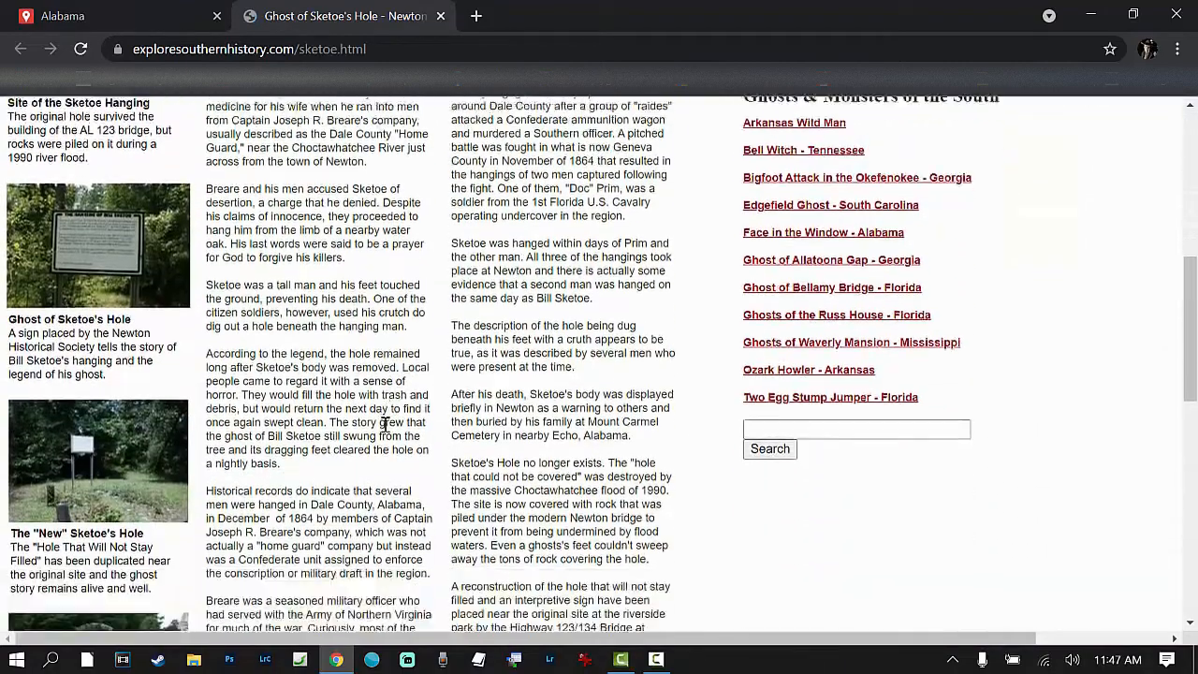
scroll(385, 423, "down", 5)
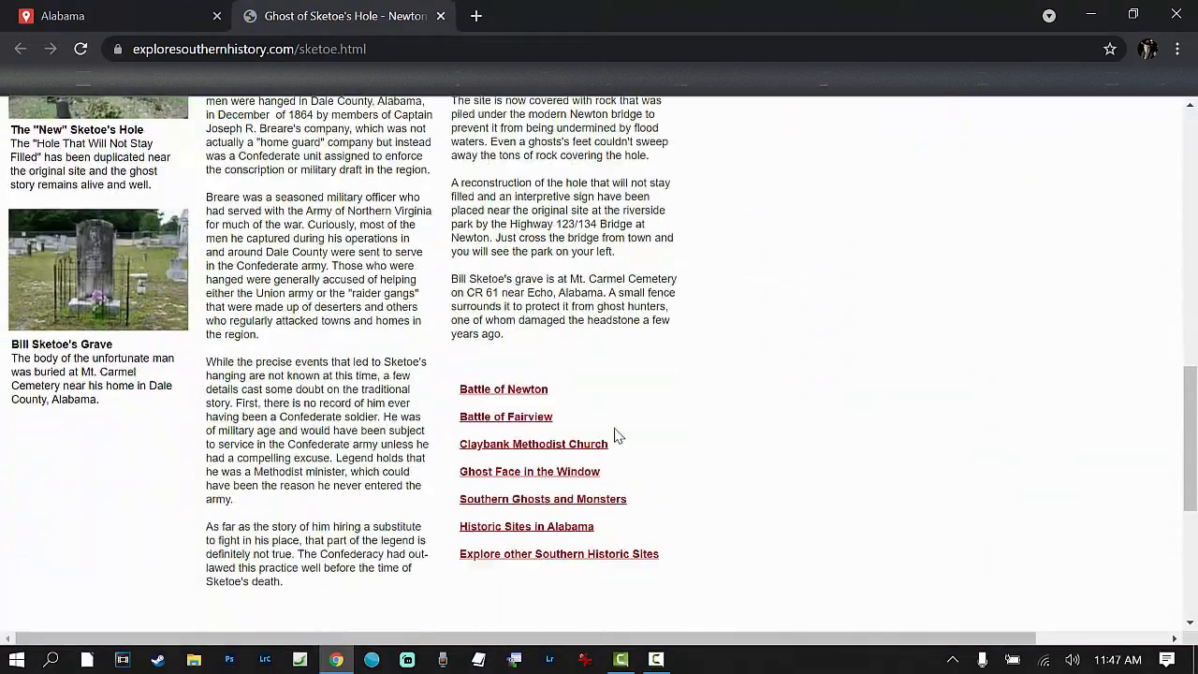
scroll(536, 463, "up", 3)
right_click(538, 454)
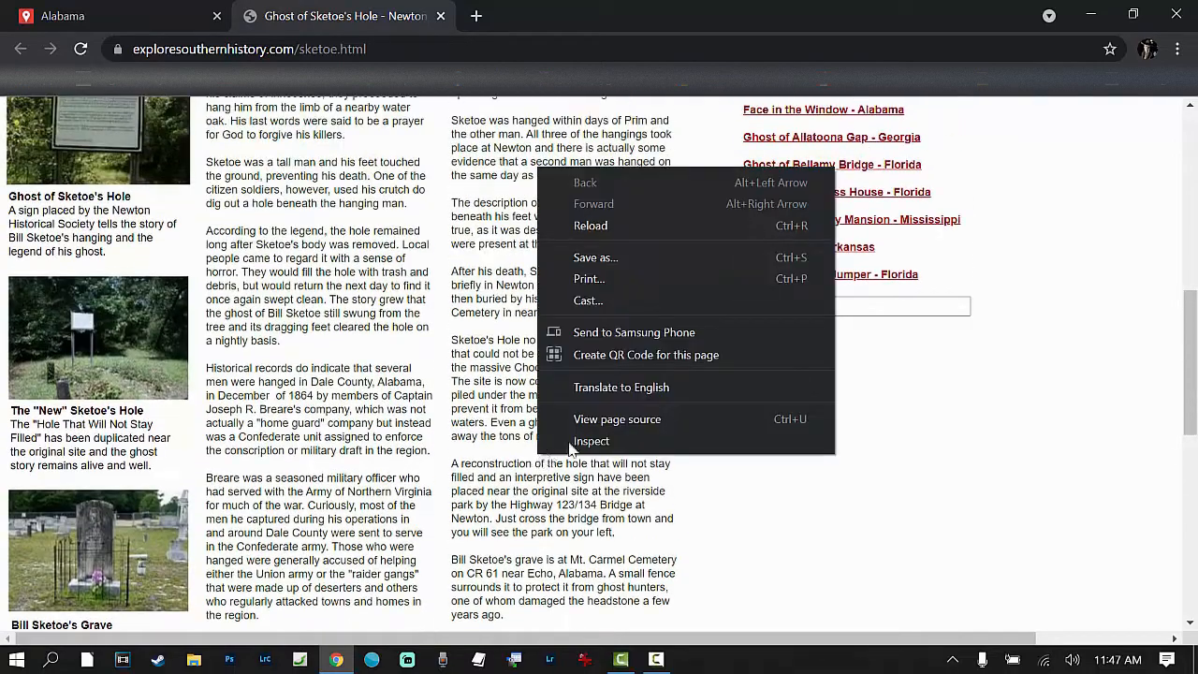
left_click(1022, 460)
scroll(782, 463, "up", 4)
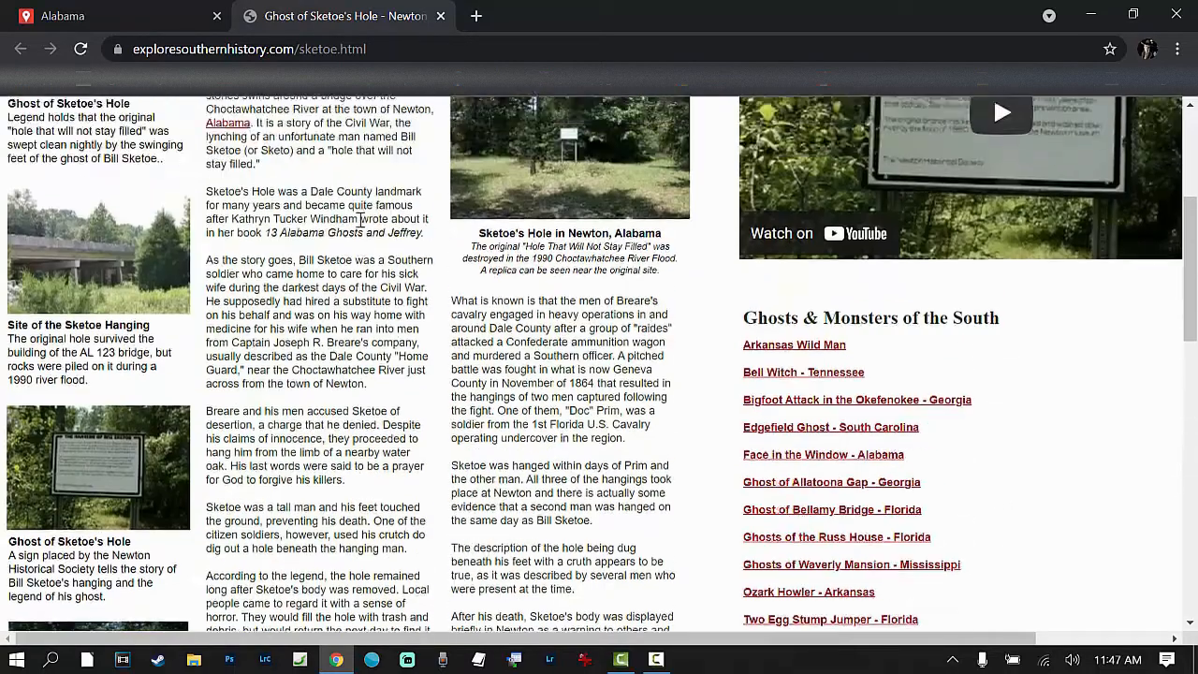
scroll(360, 219, "up", 2)
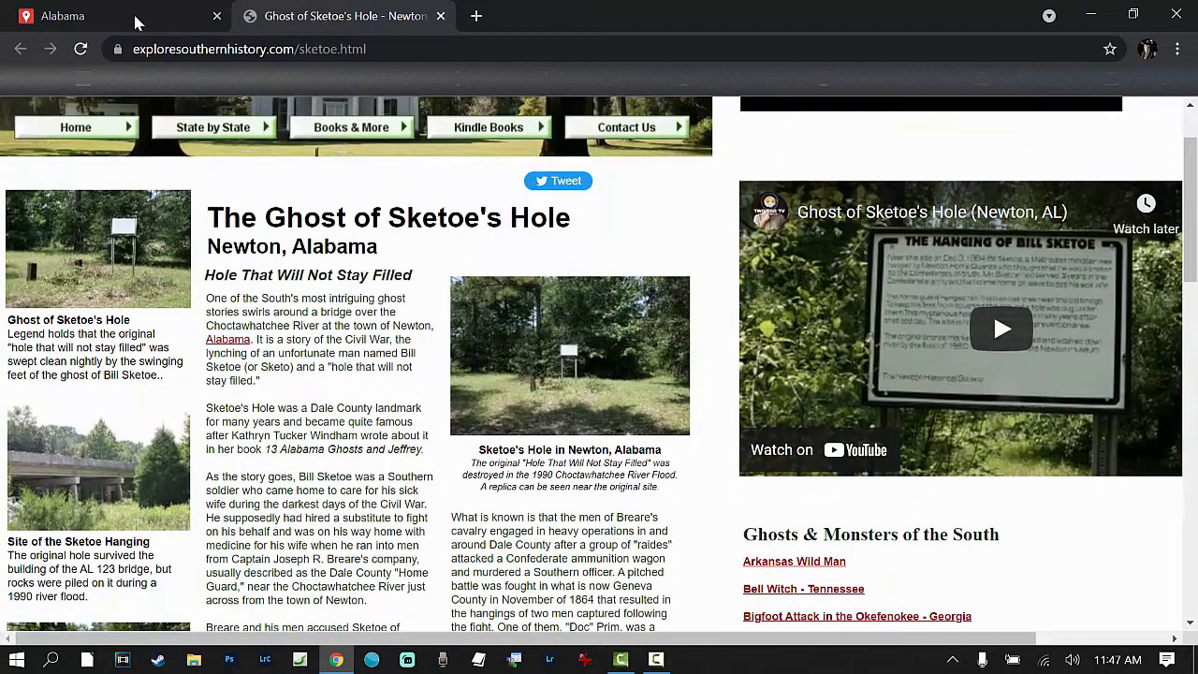
left_click(439, 16)
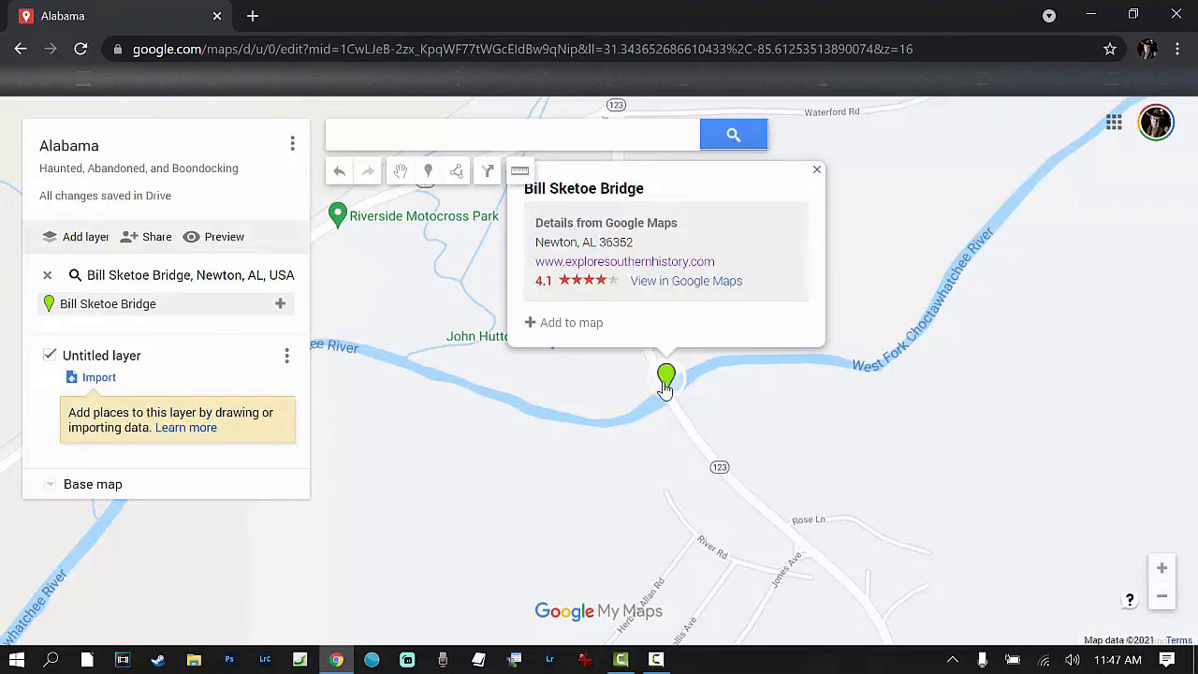
Step: Add Bill Sketoe Bridge to the map's untitled layer and open the full icon collection for its marker
left_click(566, 322)
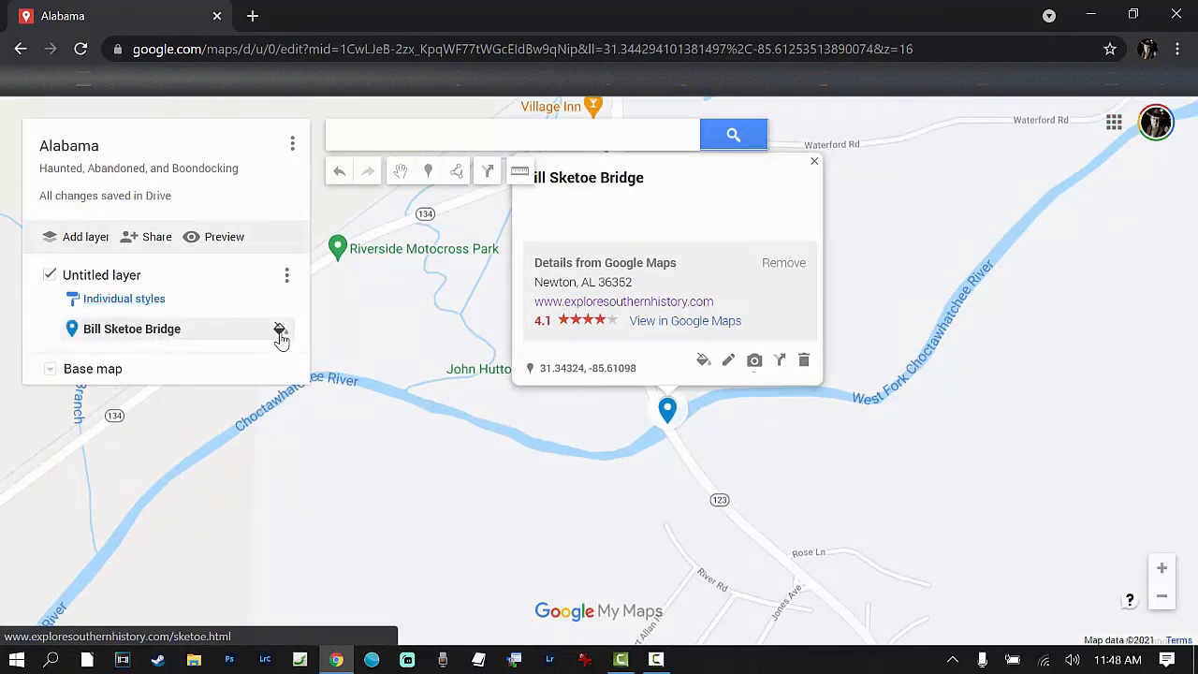
left_click(279, 330)
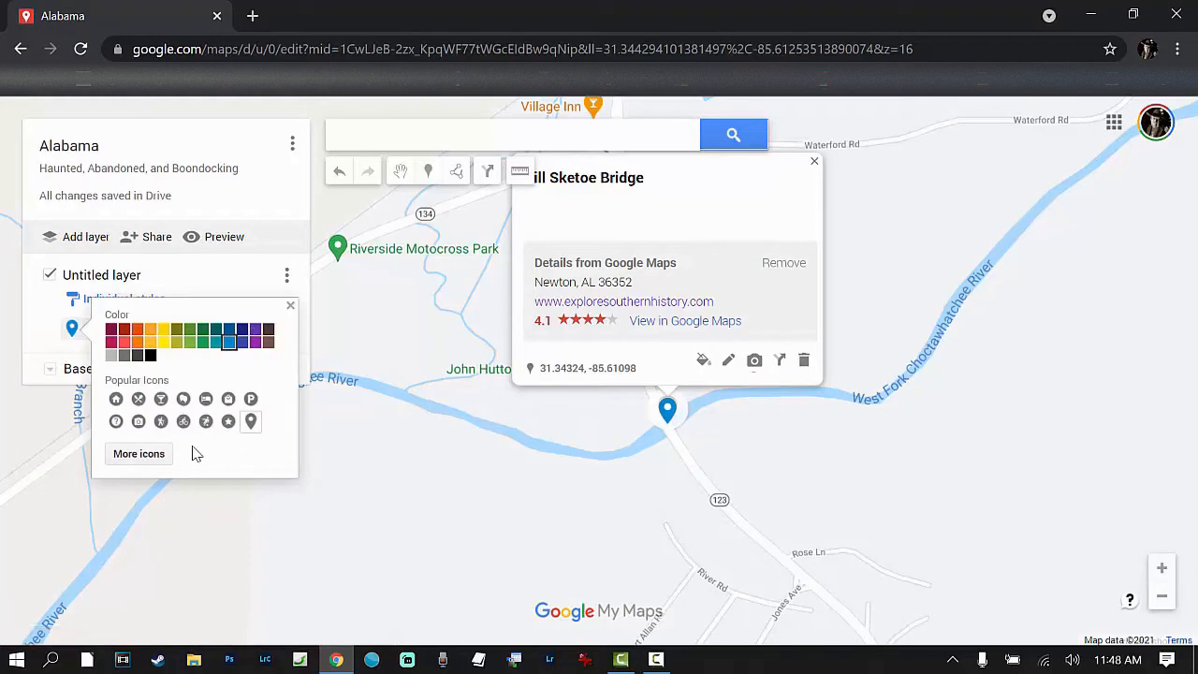
left_click(142, 456)
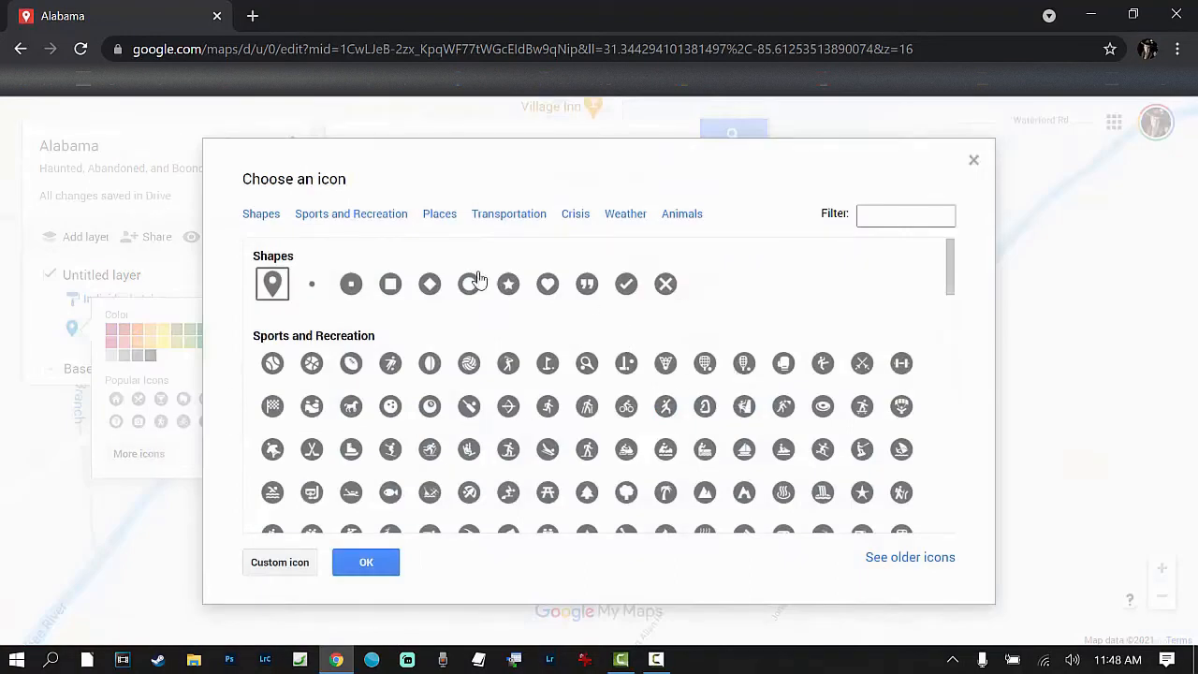
Step: Give the Bill Sketoe Bridge marker the ghost icon from the Animals category and color it crimson
scroll(494, 374, "down", 10)
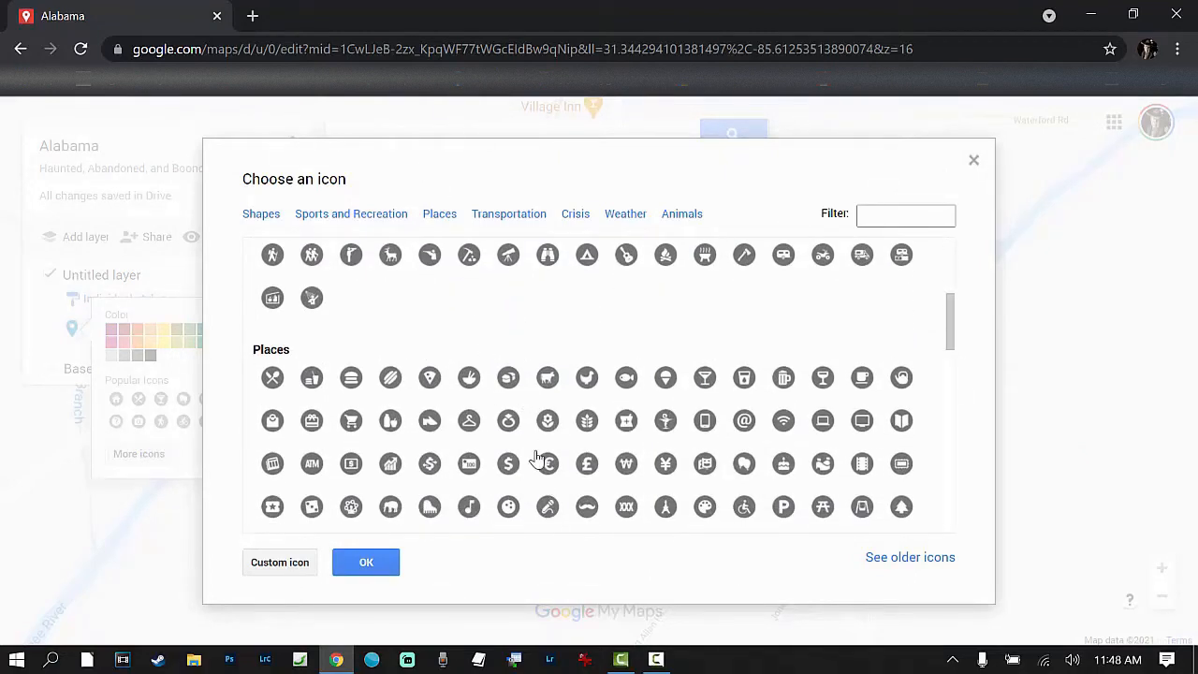
scroll(538, 459, "up", 10)
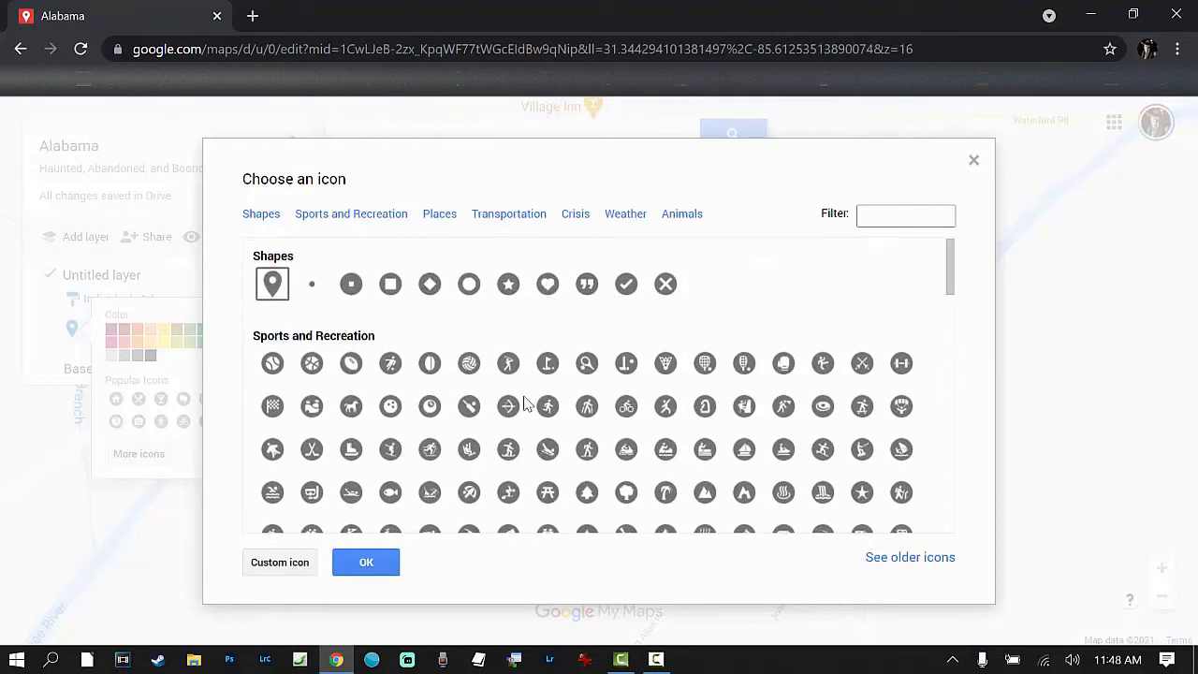
scroll(534, 445, "down", 8)
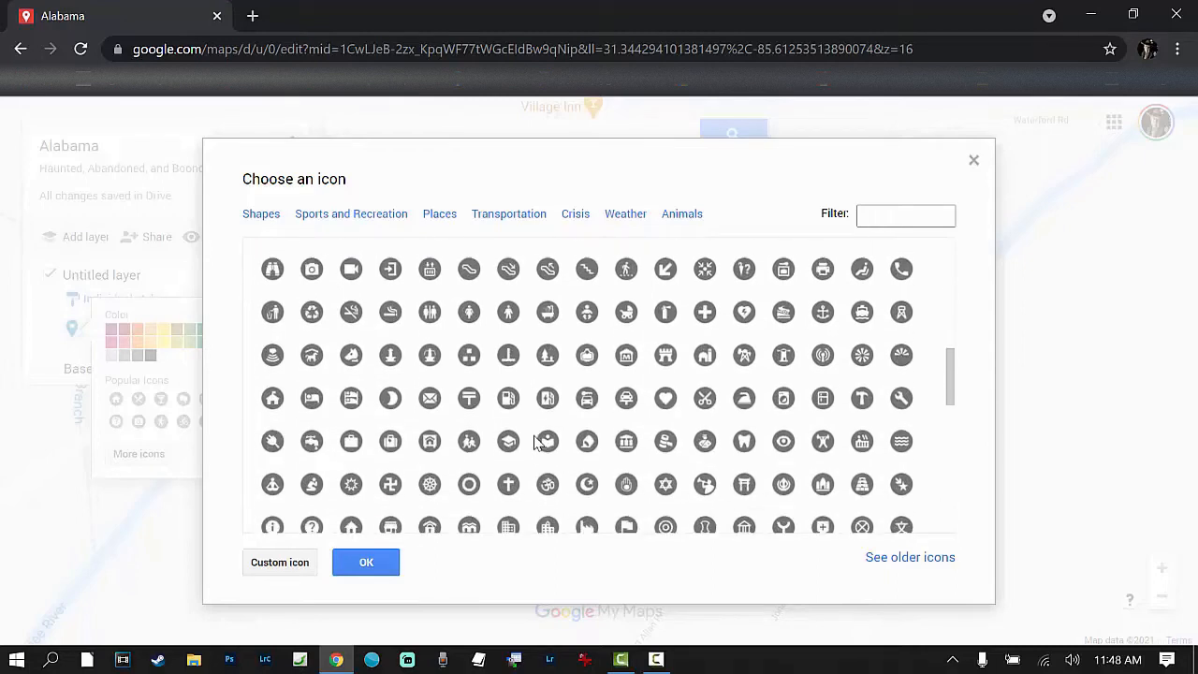
scroll(538, 440, "down", 1)
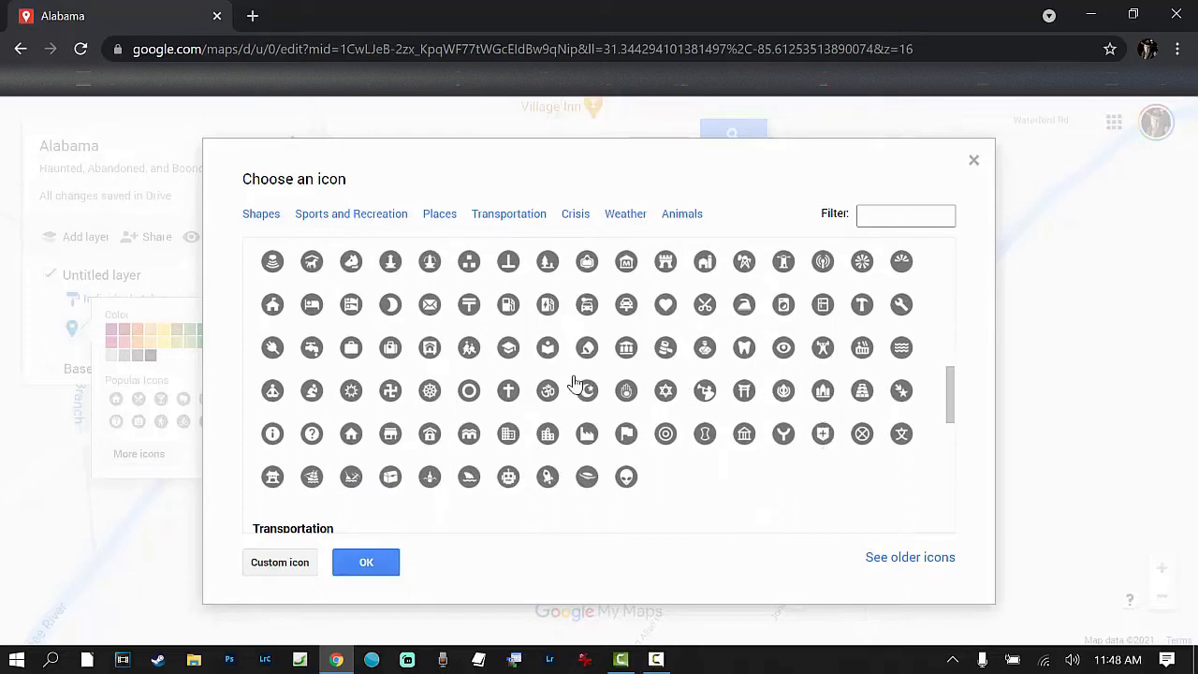
scroll(631, 411, "down", 2)
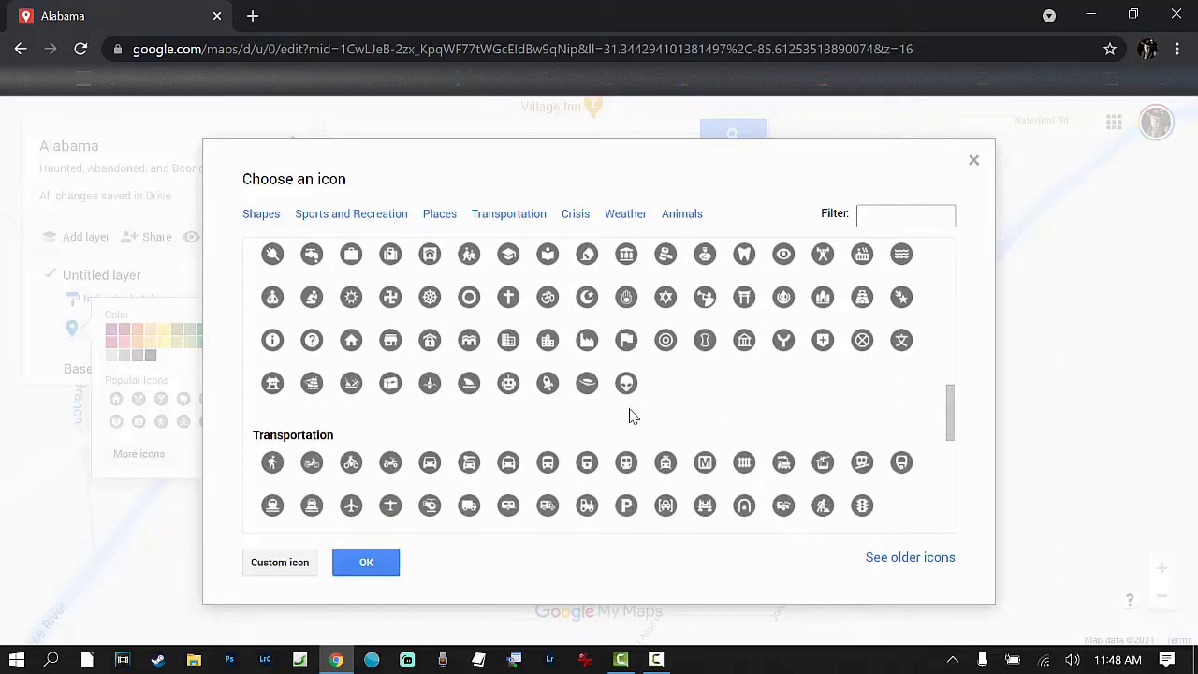
scroll(630, 412, "down", 1)
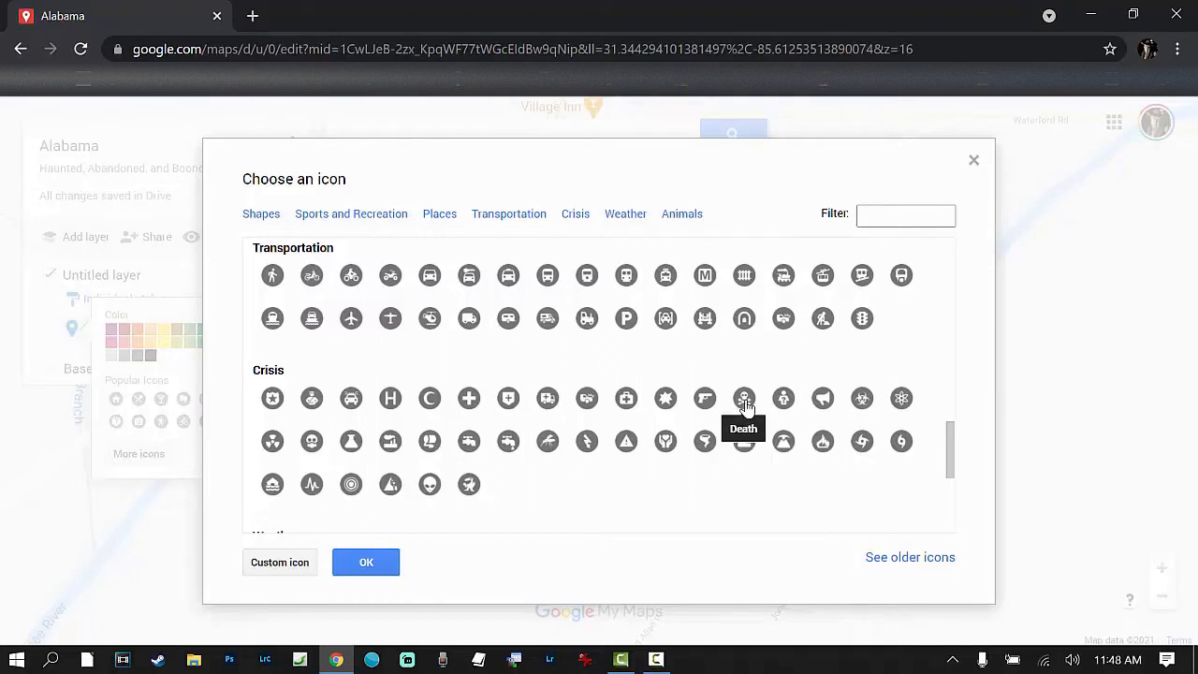
scroll(522, 470, "down", 2)
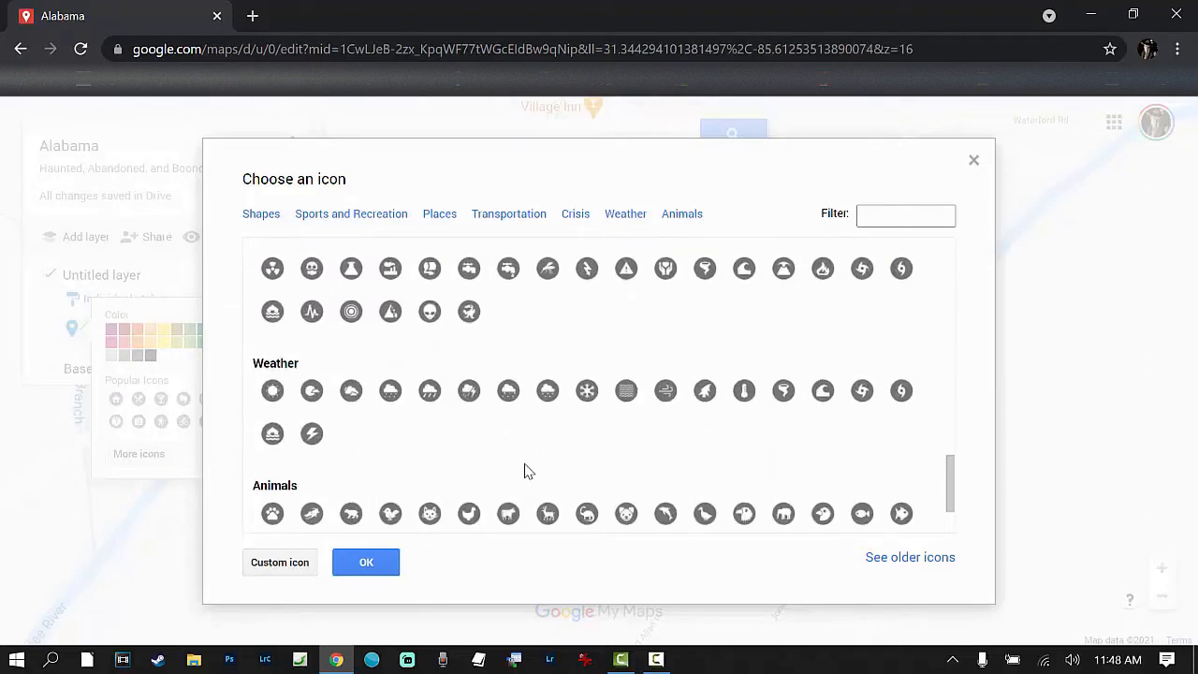
scroll(391, 439, "down", 1)
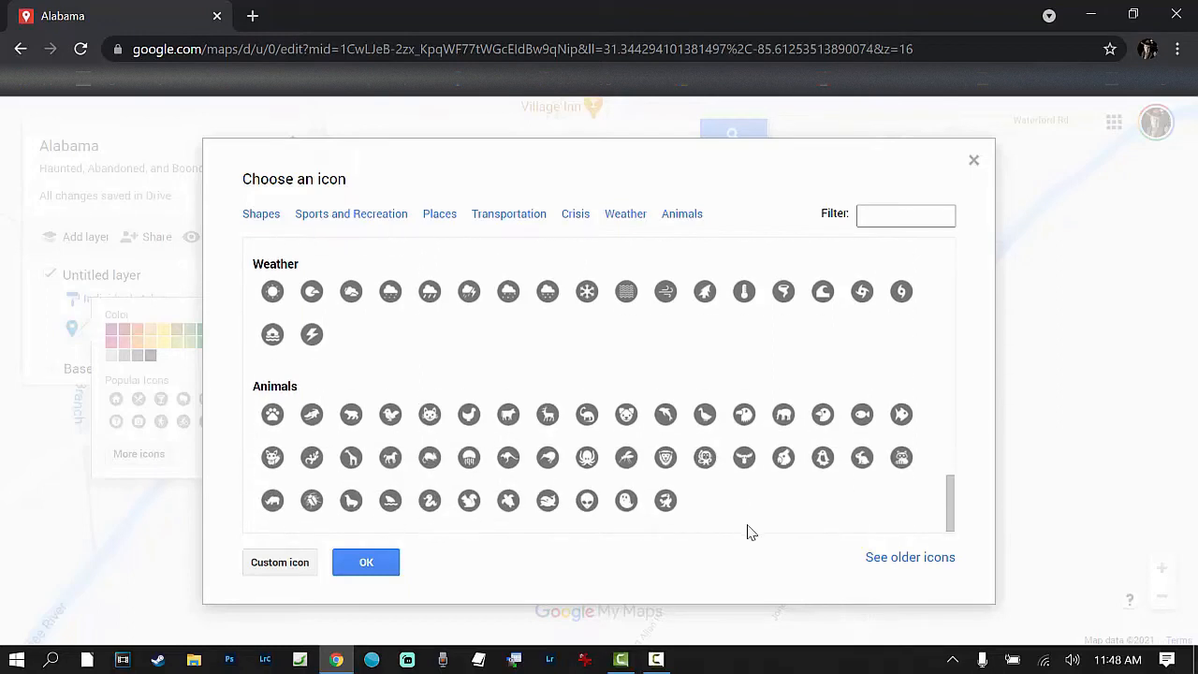
left_click(625, 499)
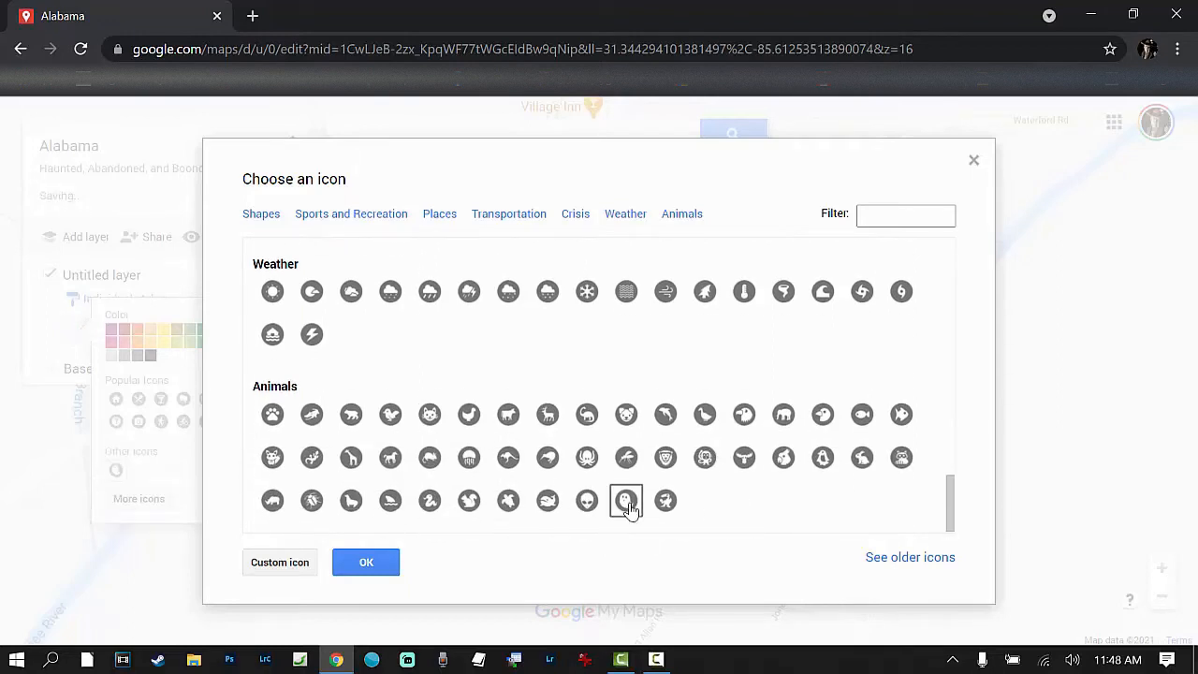
left_click(356, 572)
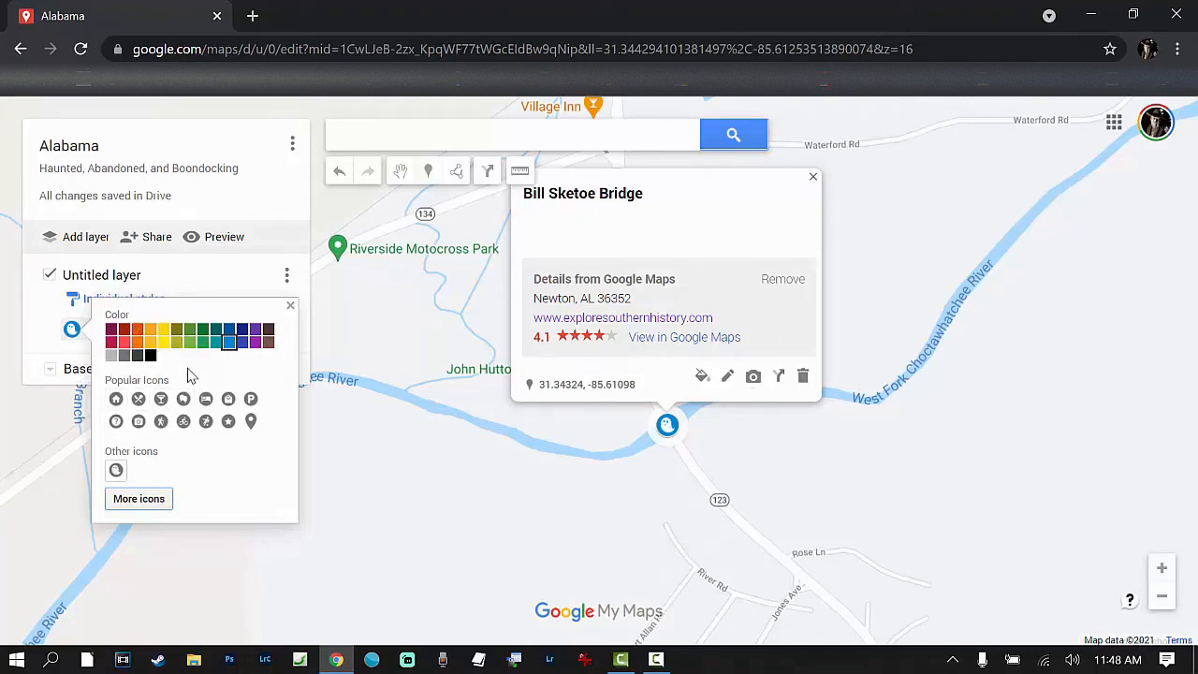
left_click(110, 343)
left_click(430, 497)
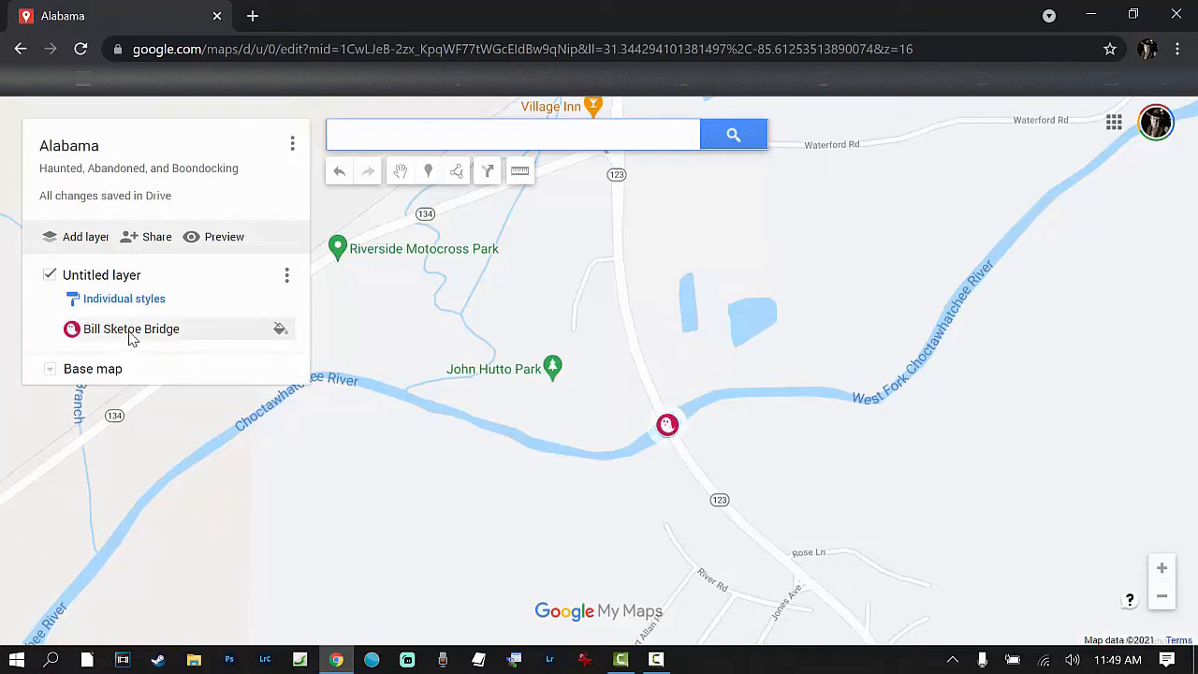
Step: Search for The Old Coffee County Jail in Elba, AL, and add it to the untitled layer
left_click(362, 138)
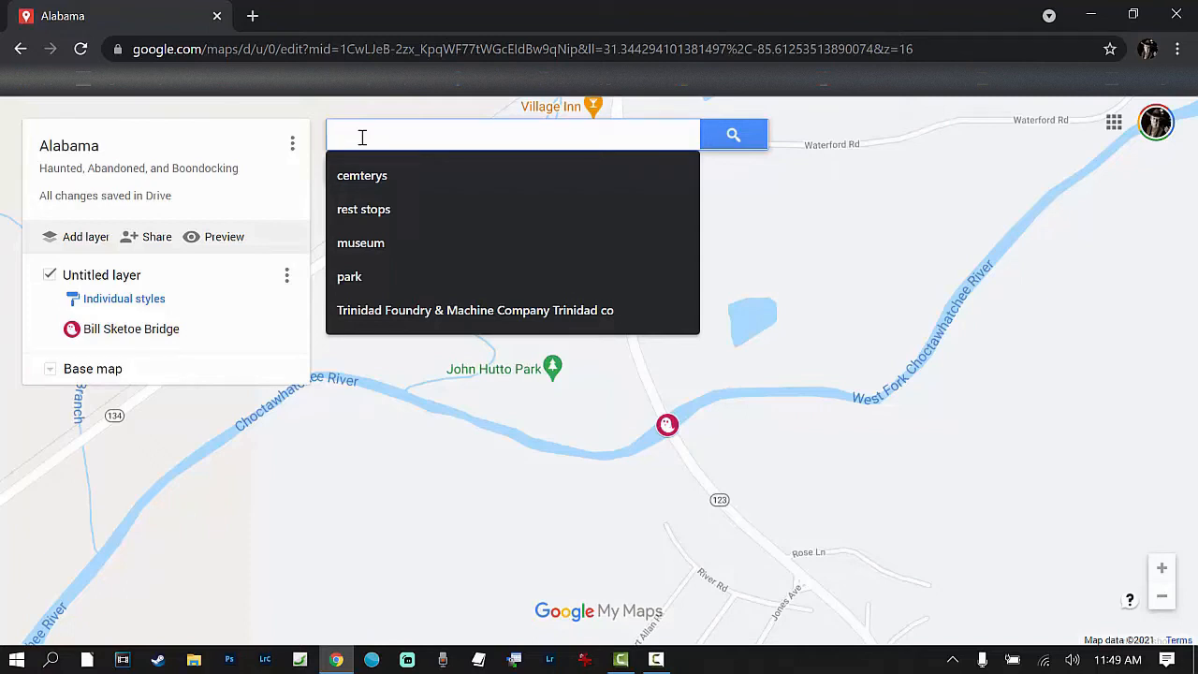
type("coffe")
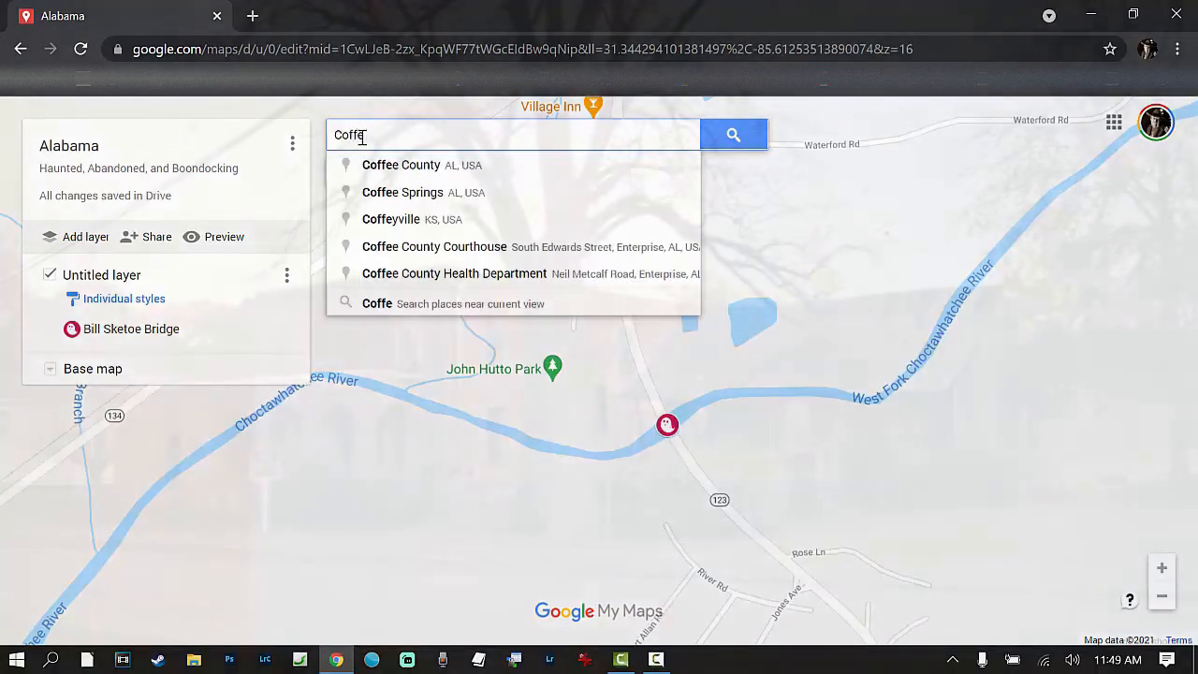
type(" Coun")
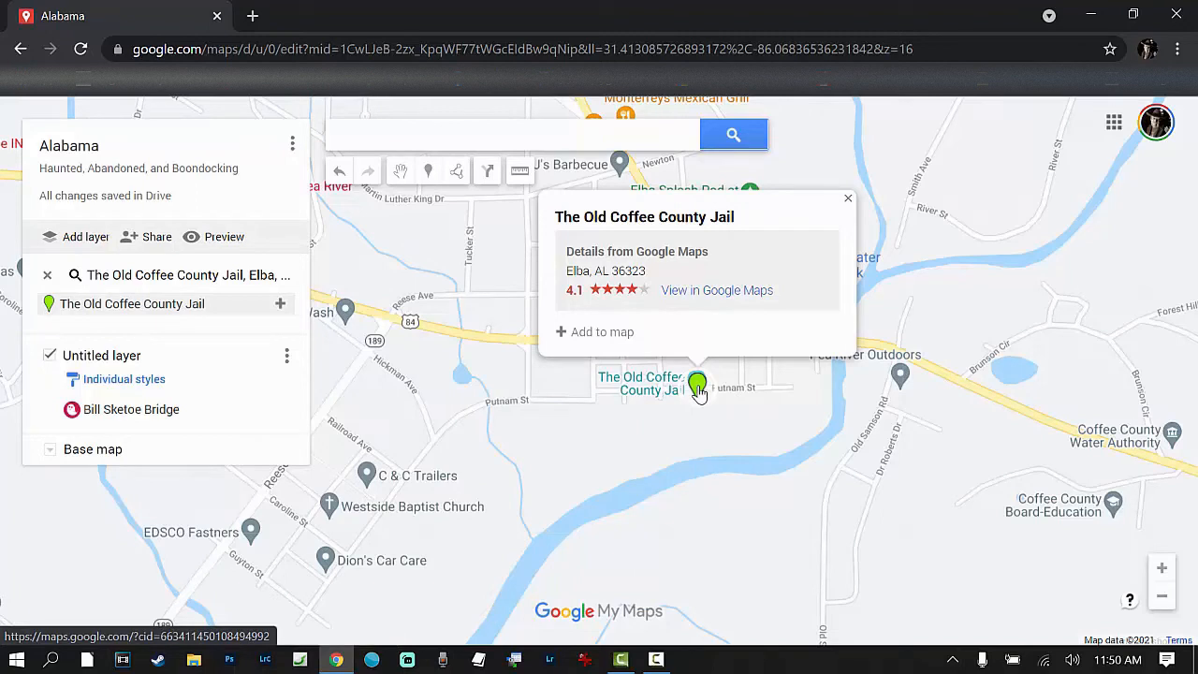
left_click(581, 333)
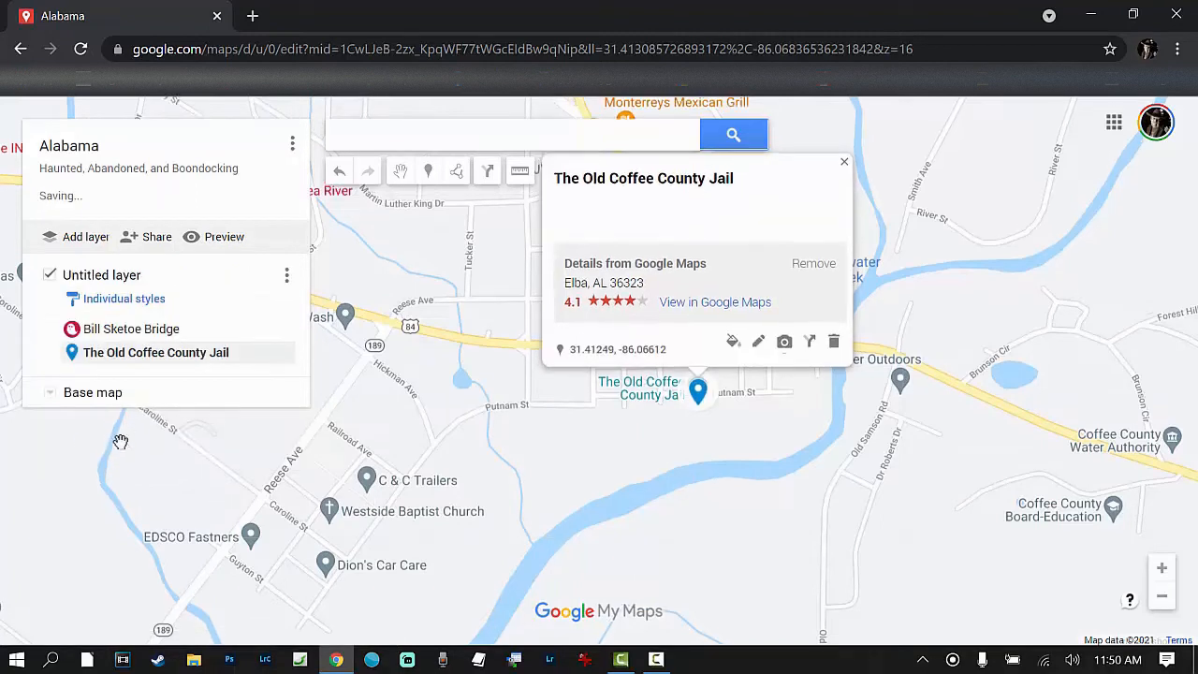
Step: Style The Old Coffee County Jail's marker with the same ghost icon and crimson color as the bridge
right_click(73, 358)
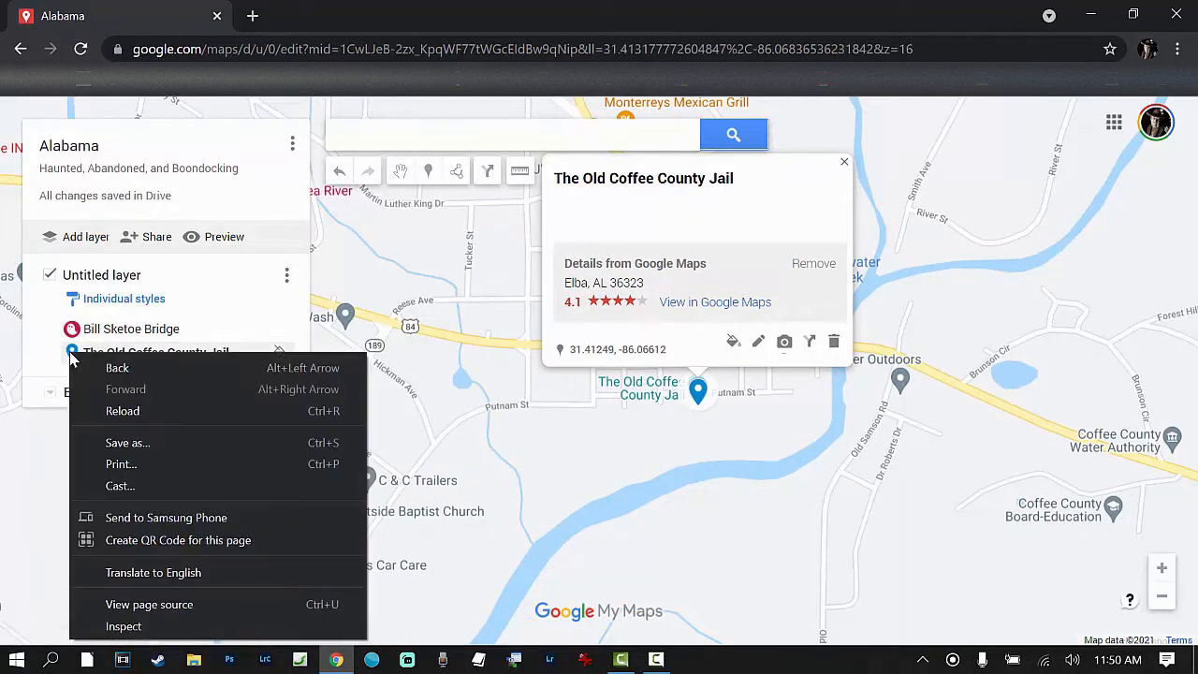
left_click(93, 358)
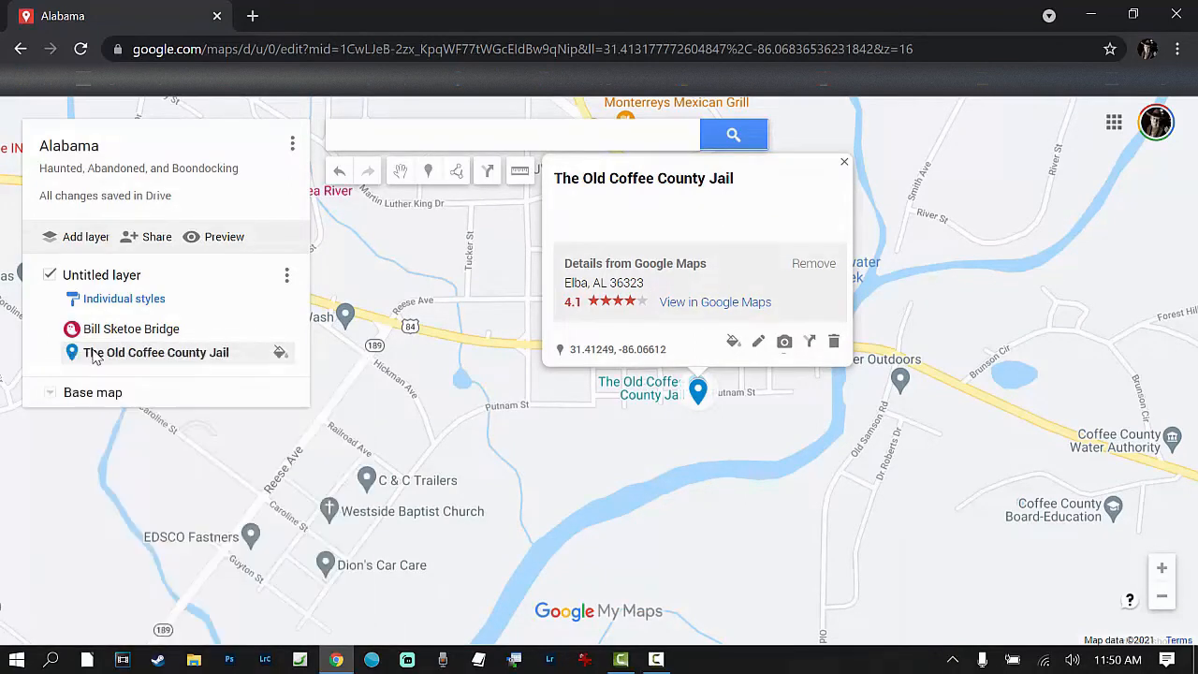
left_click(280, 354)
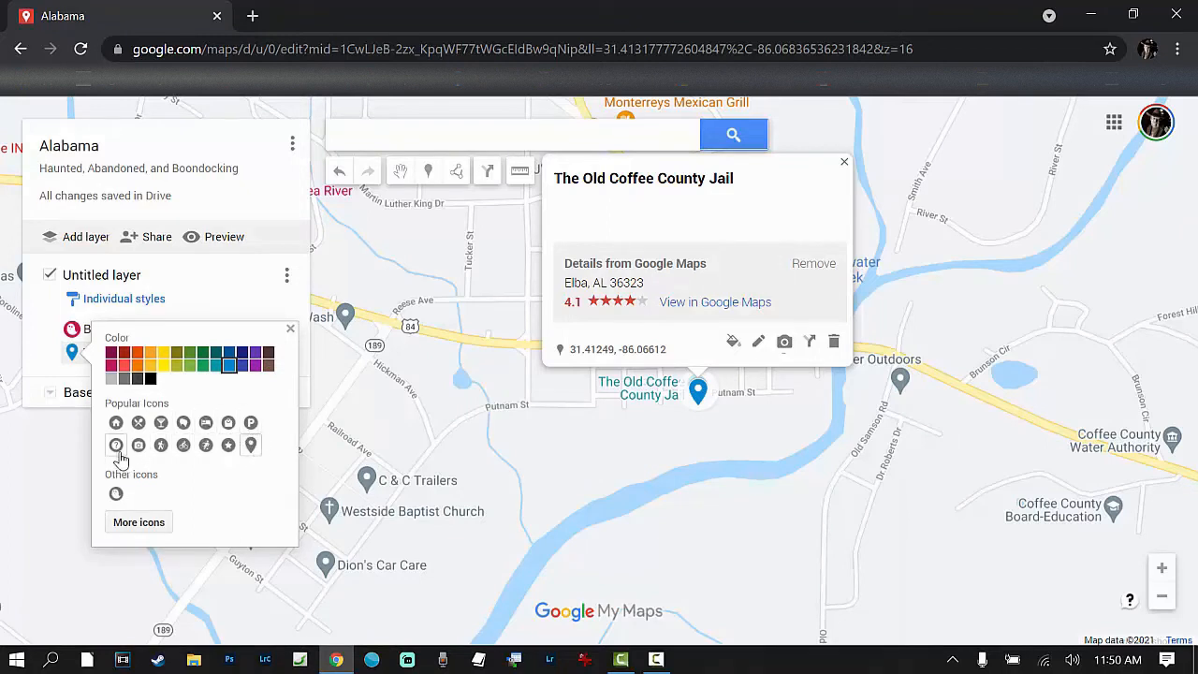
left_click(116, 493)
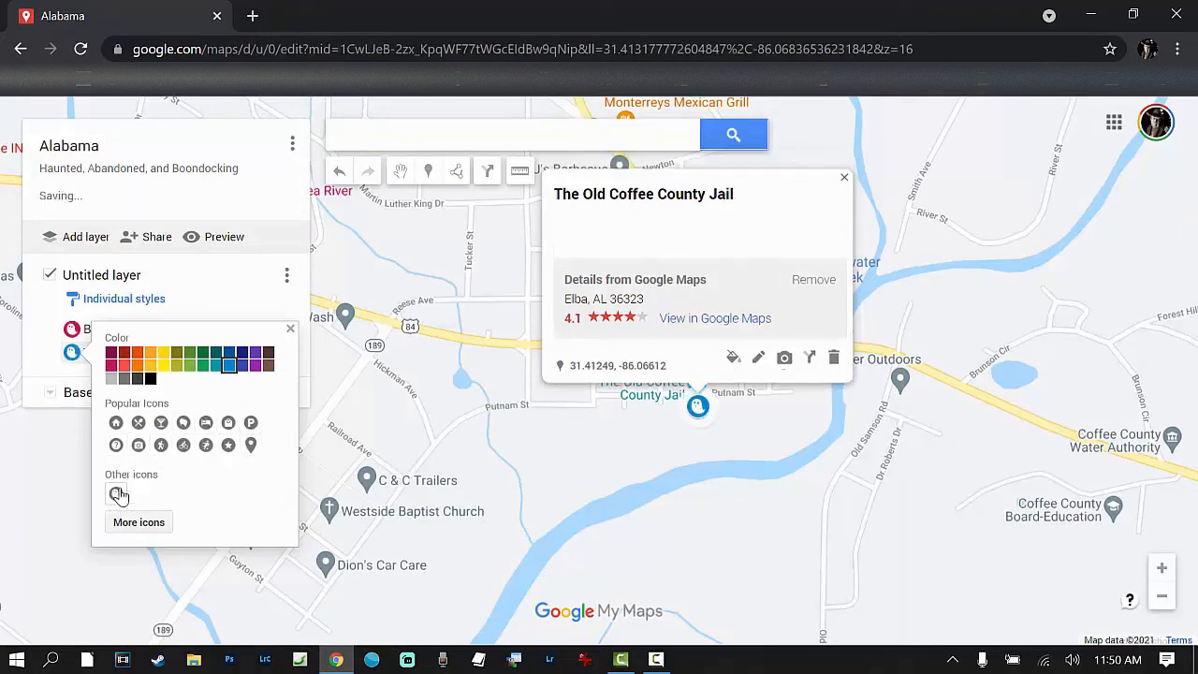
left_click(110, 365)
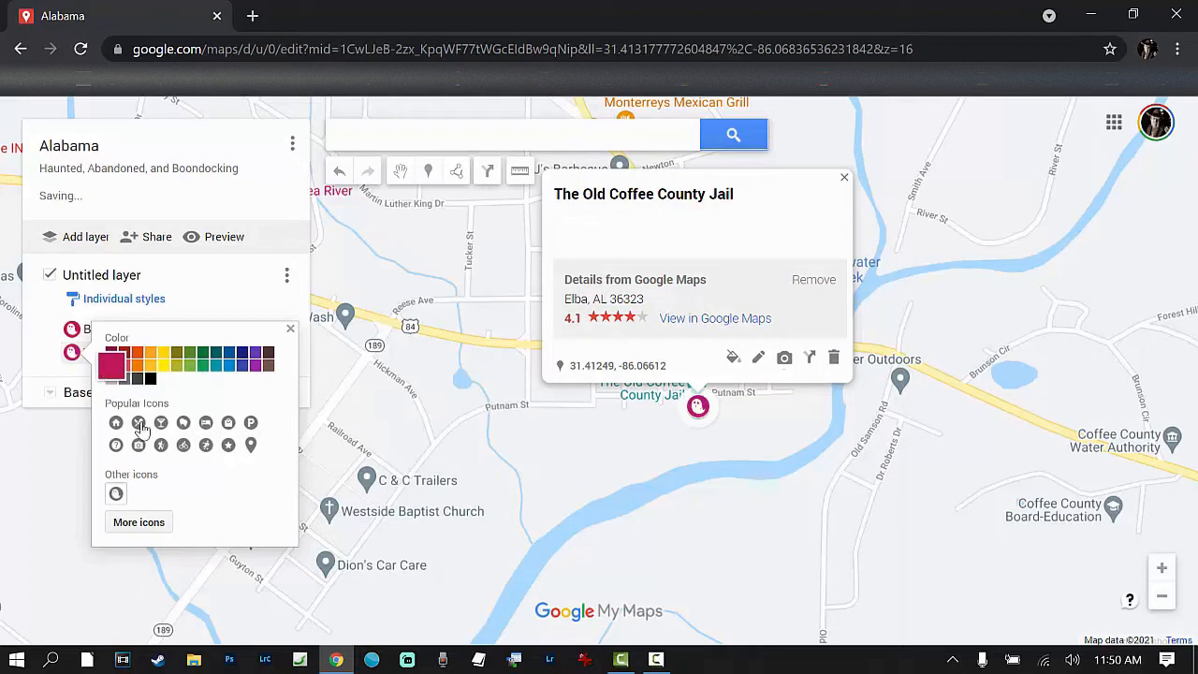
left_click(290, 328)
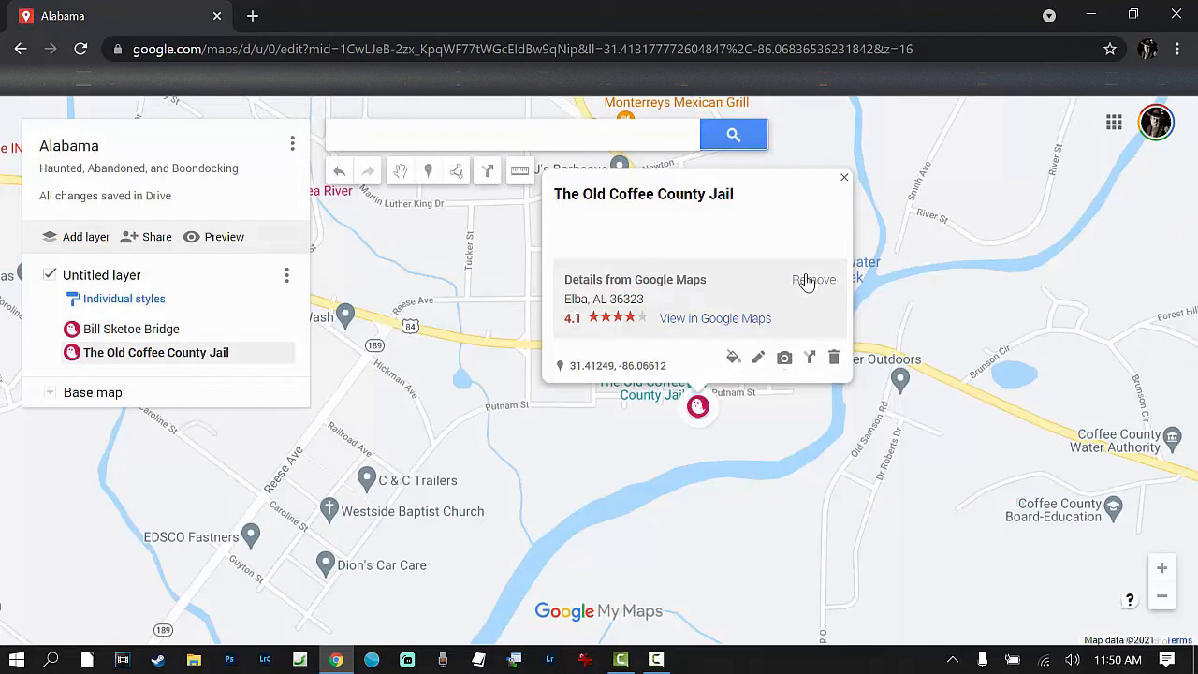
Step: Look over the jail's Google Maps listing for its details and photos, and close it to return to the custom map
left_click(682, 320)
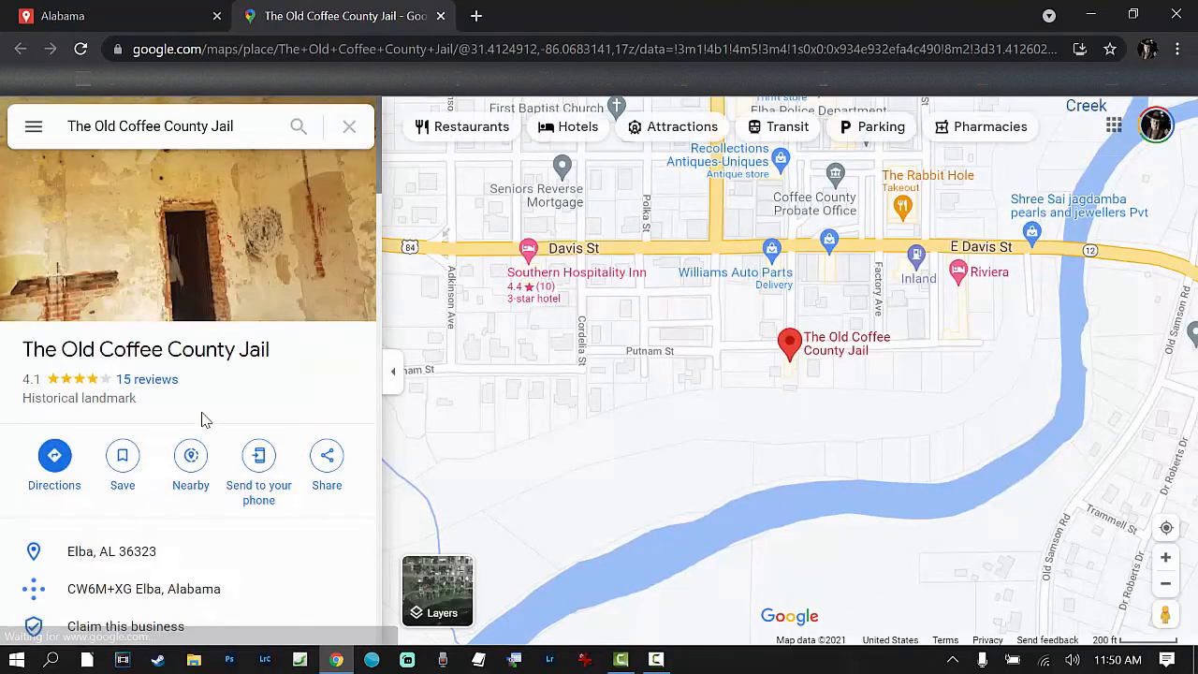
scroll(204, 421, "down", 3)
scroll(281, 458, "down", 4)
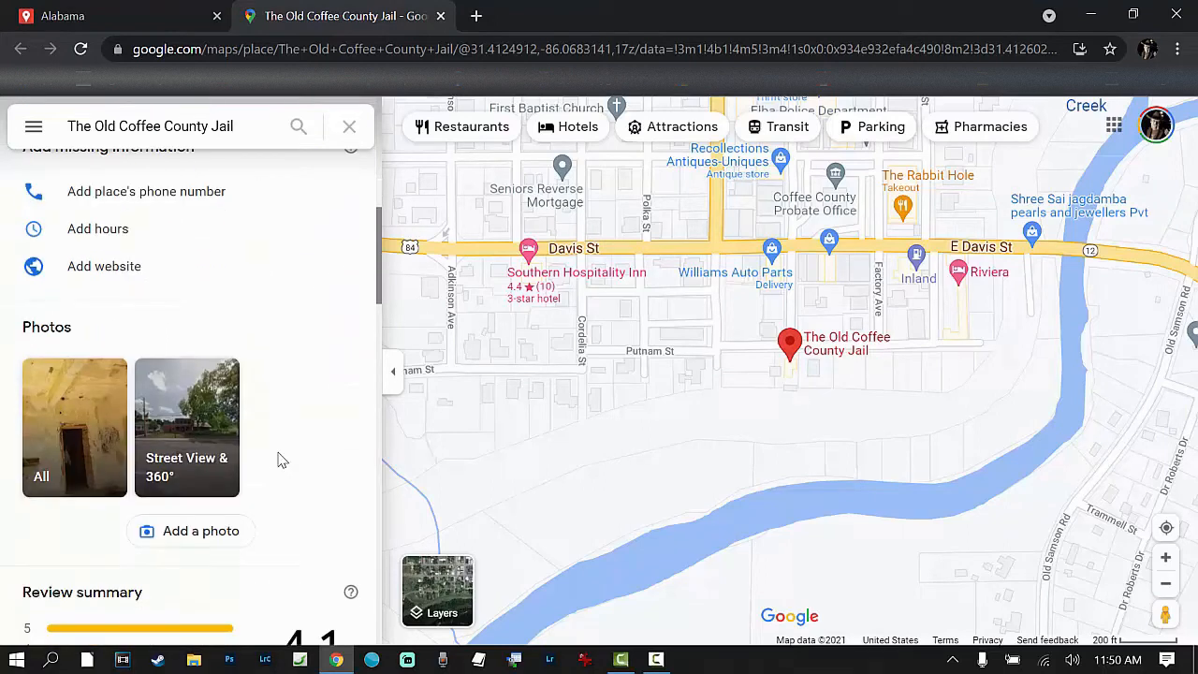
scroll(279, 440, "up", 2)
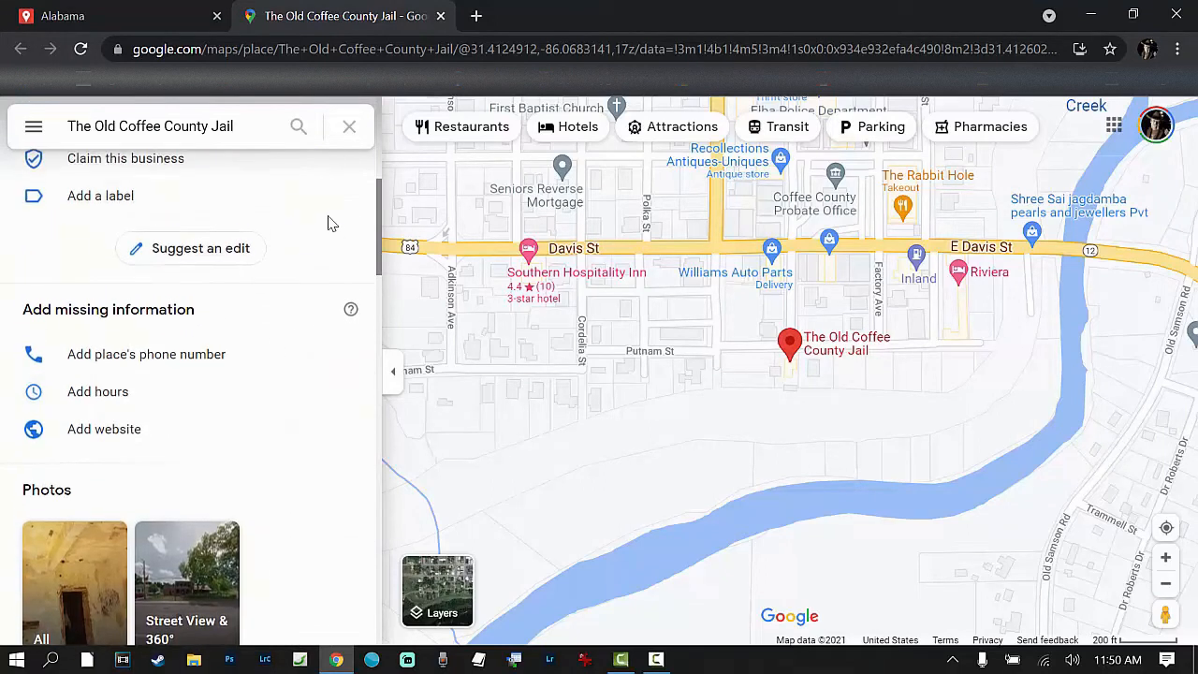
left_click(349, 126)
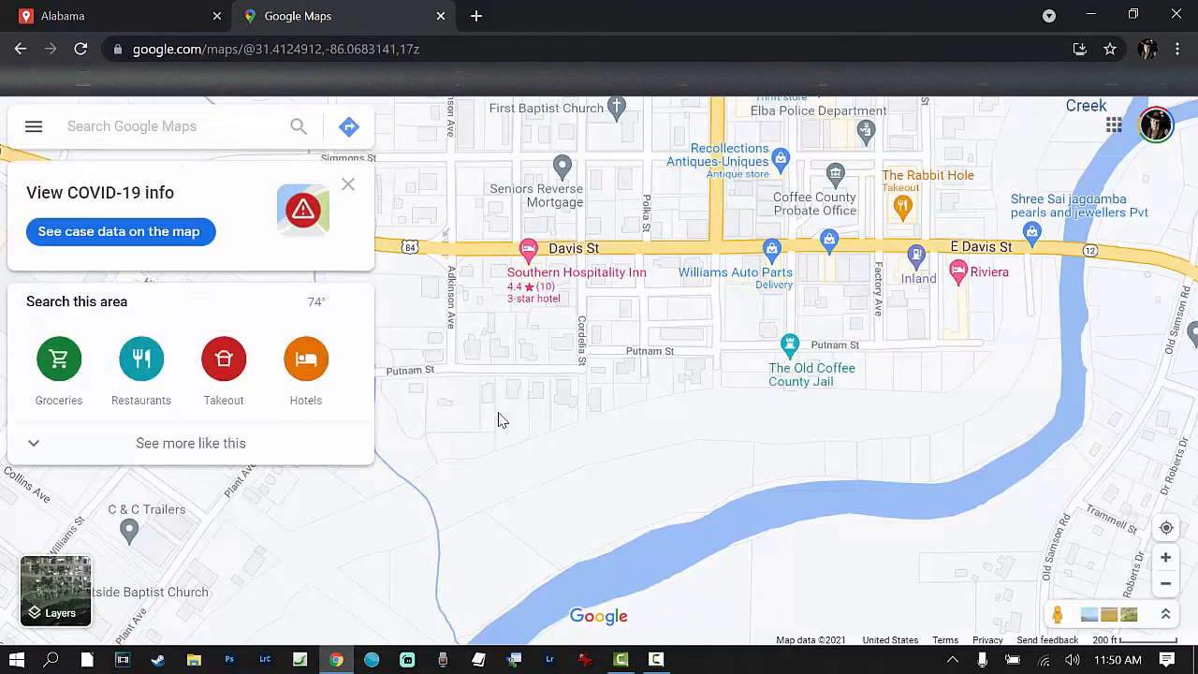
key("ctrl+w")
Step: Search the map for Sloss Furnaces National Historic Landmark in Birmingham, AL
left_click(426, 134)
type("sloss")
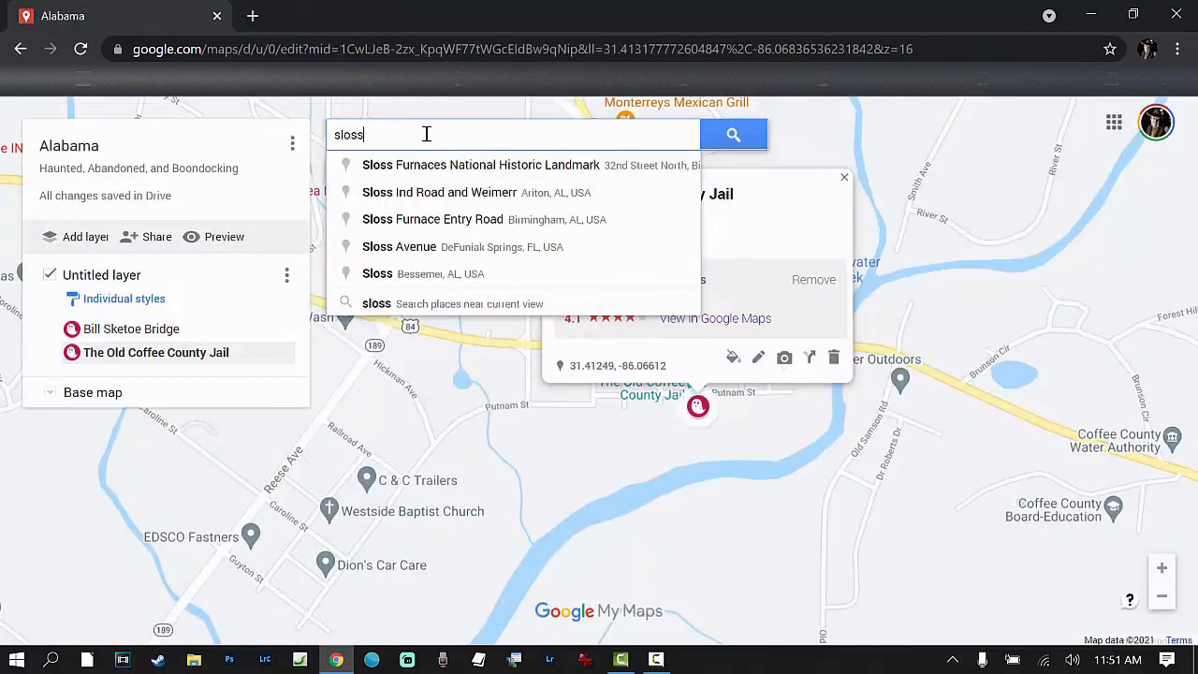
type(" f")
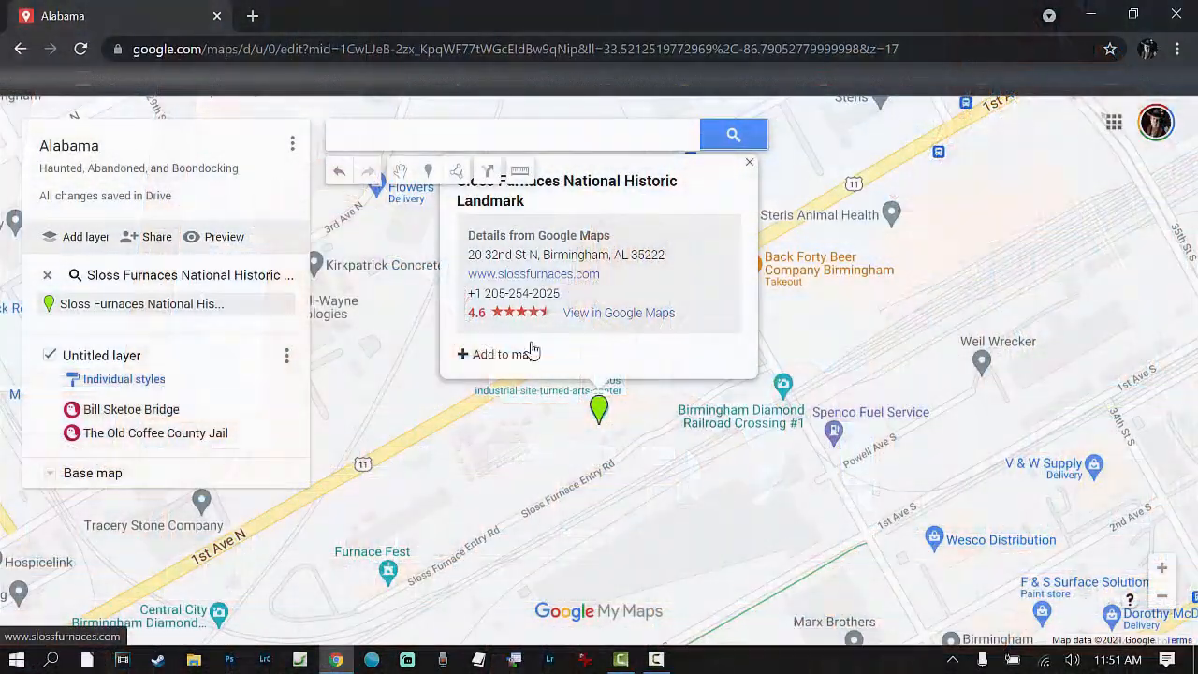
Step: Open the slossfurnaces.com website, read its visiting notices and Self-Guided Tour page, and return to the home page
left_click(561, 276)
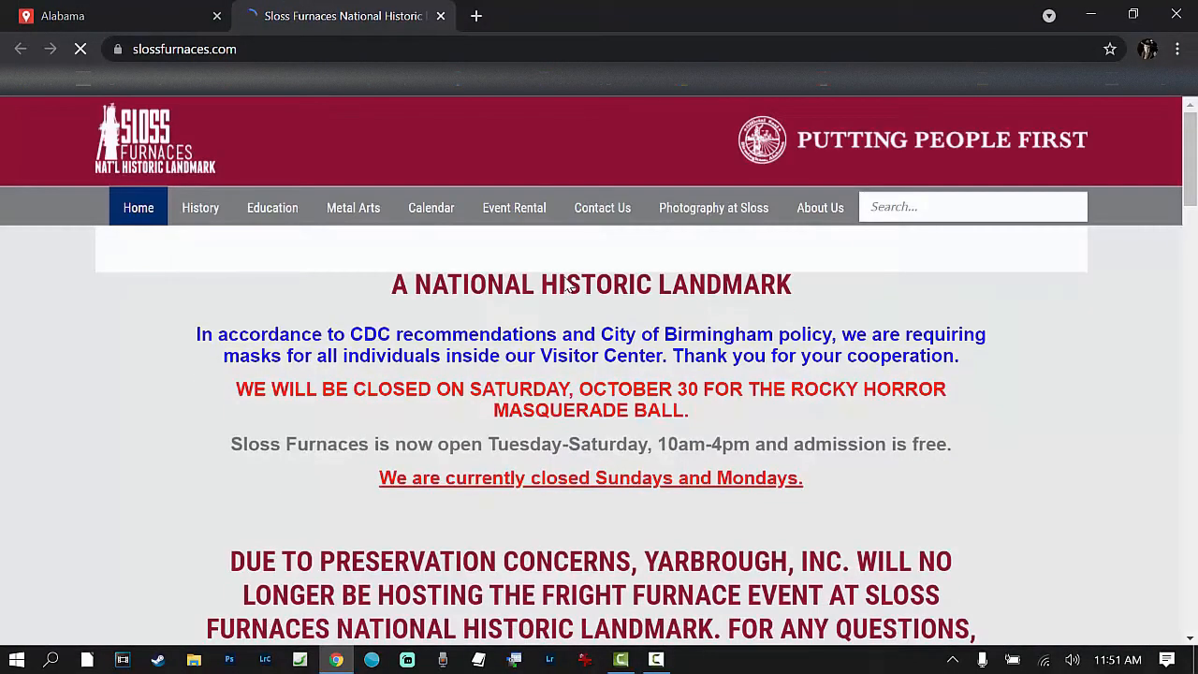
scroll(555, 405, "down", 1)
scroll(556, 405, "down", 8)
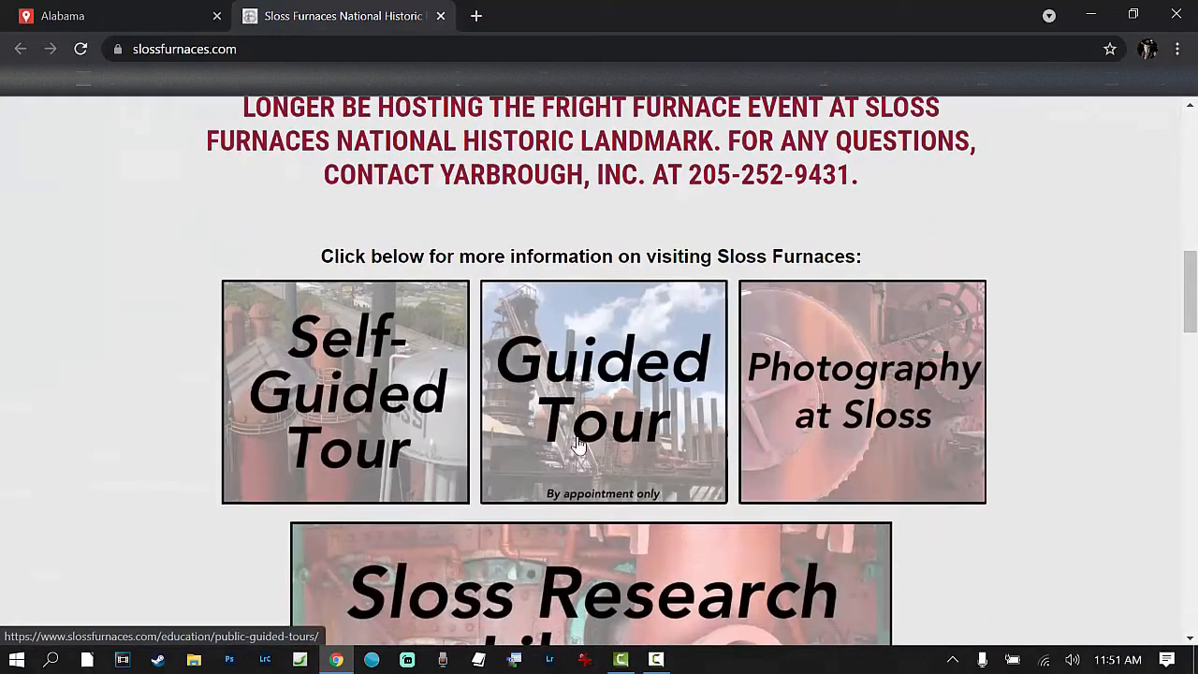
left_click(308, 323)
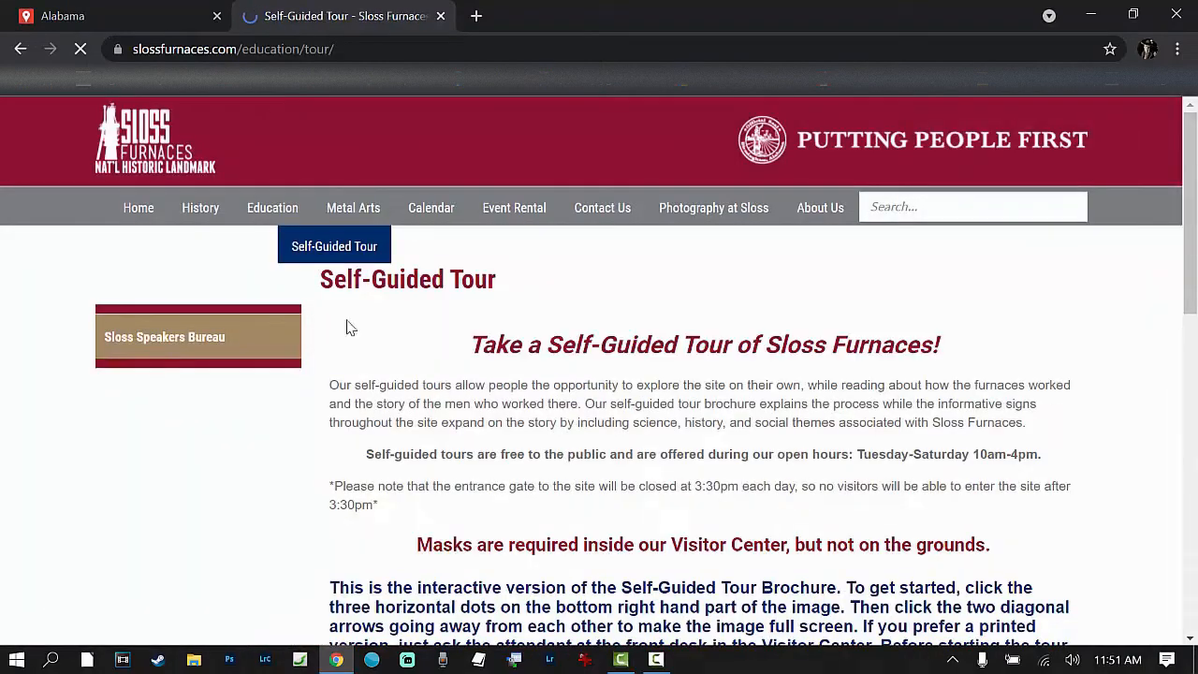
scroll(480, 436, "down", 5)
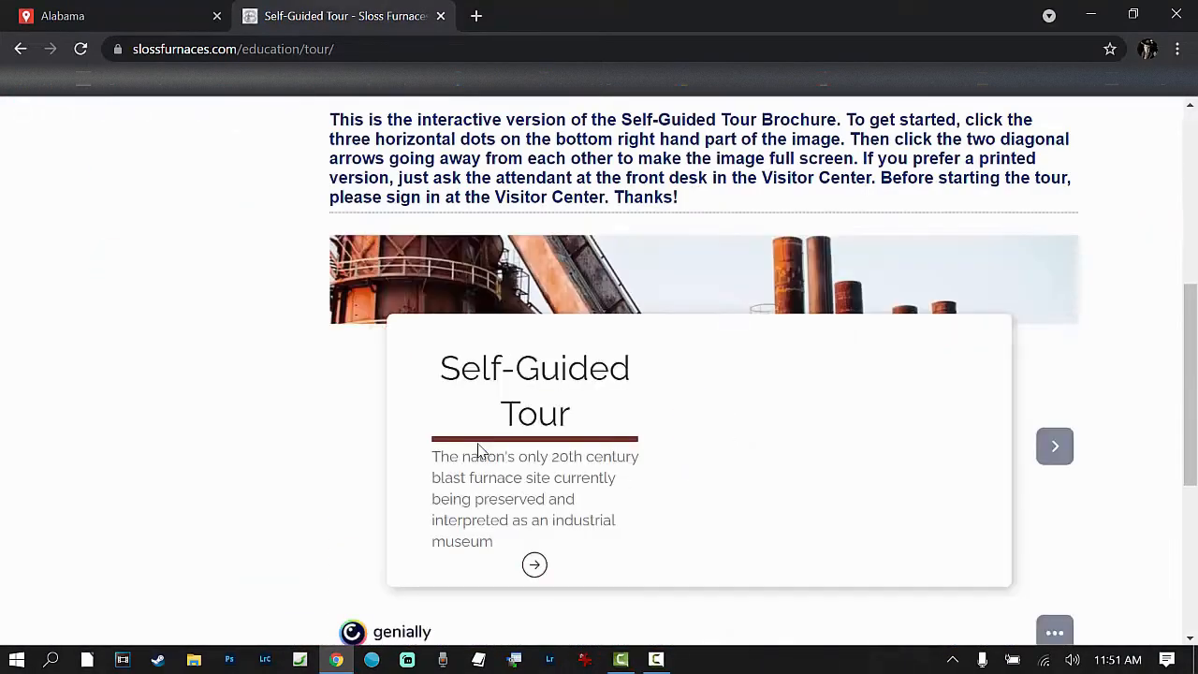
scroll(478, 448, "up", 3)
scroll(2, 138, "up", 2)
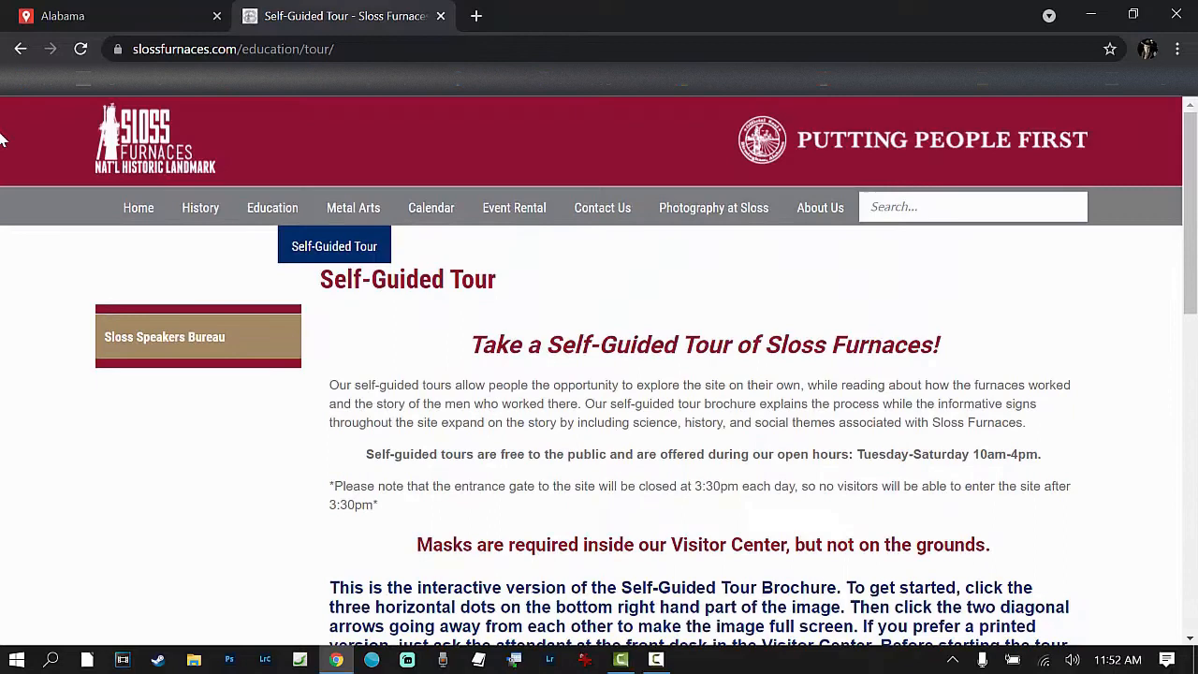
left_click(21, 52)
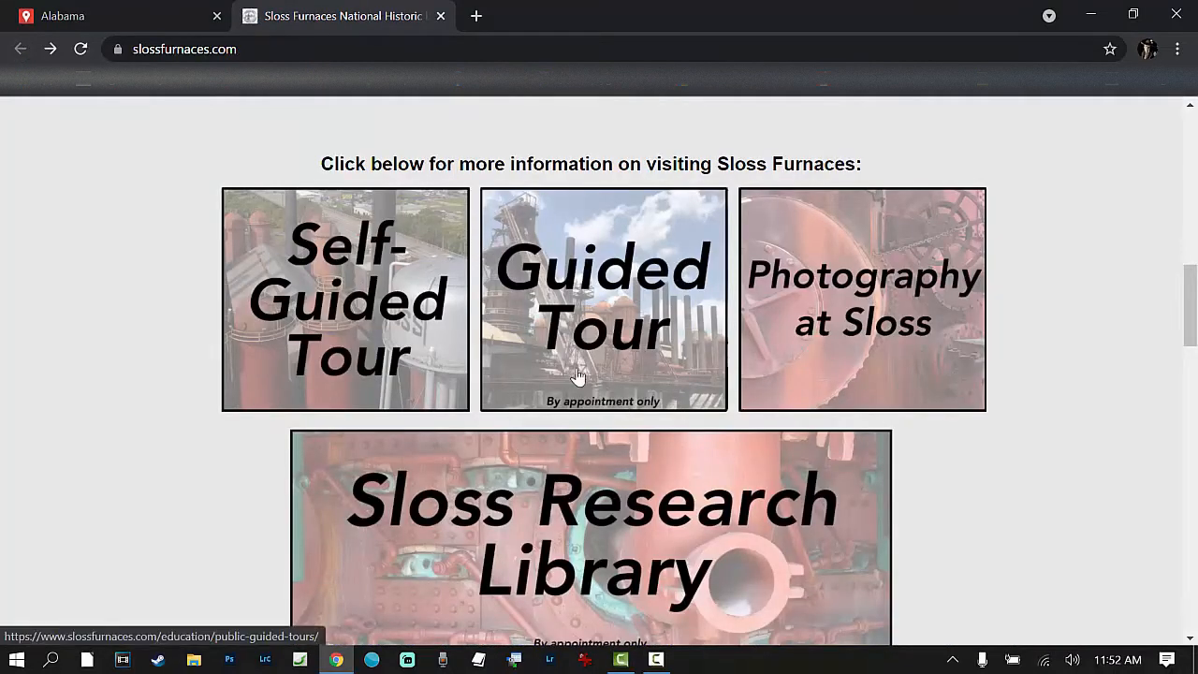
Step: Open the Photography at Sloss page and read its policy on photography and film shoots
left_click(916, 367)
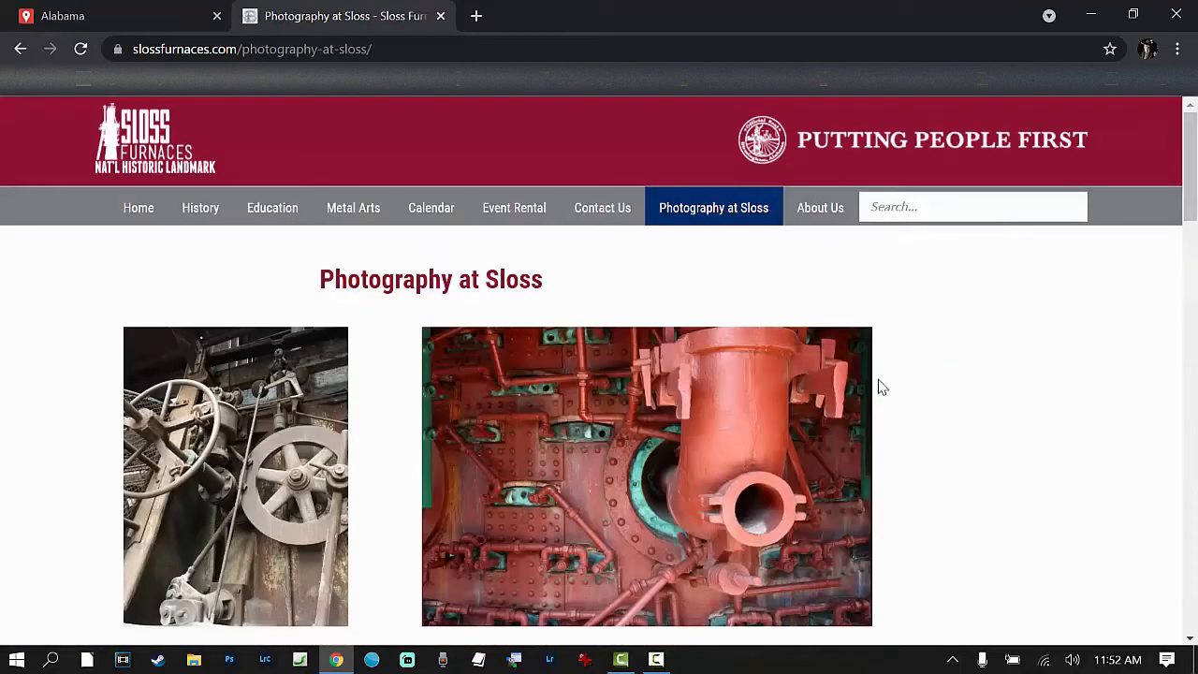
scroll(690, 543, "down", 1)
scroll(690, 543, "down", 20)
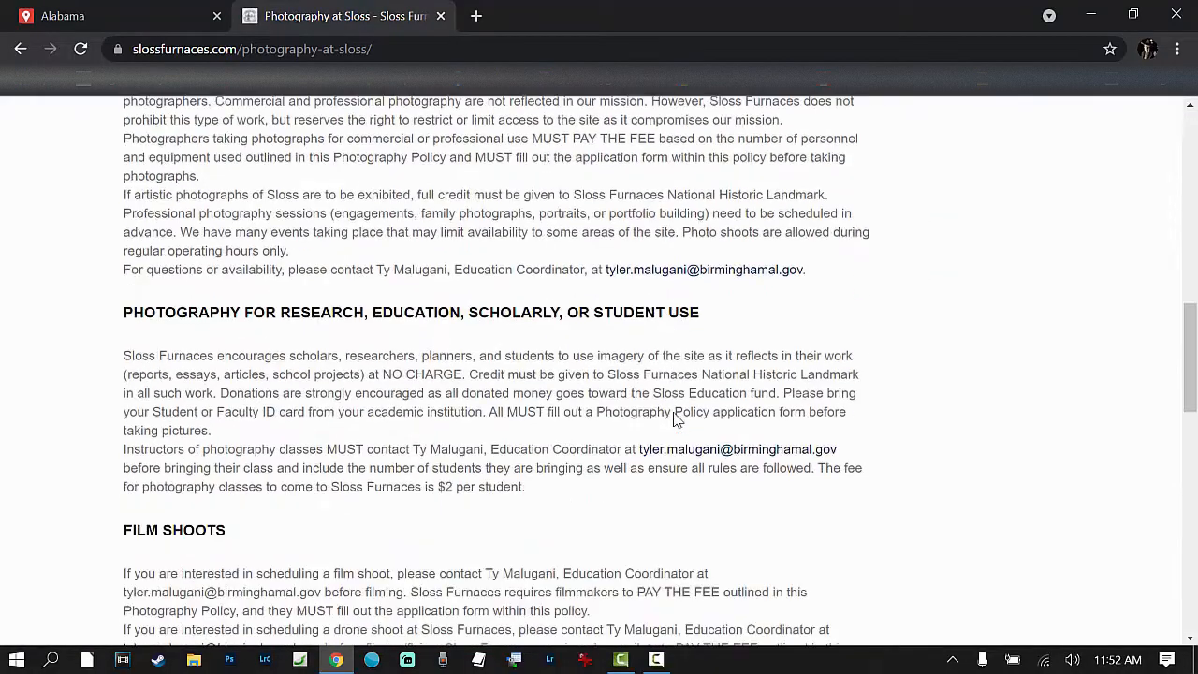
Step: Review the film shoot rules and photography fees on the Photography at Sloss page, and return to the site's home page
scroll(14, 327, "up", 20)
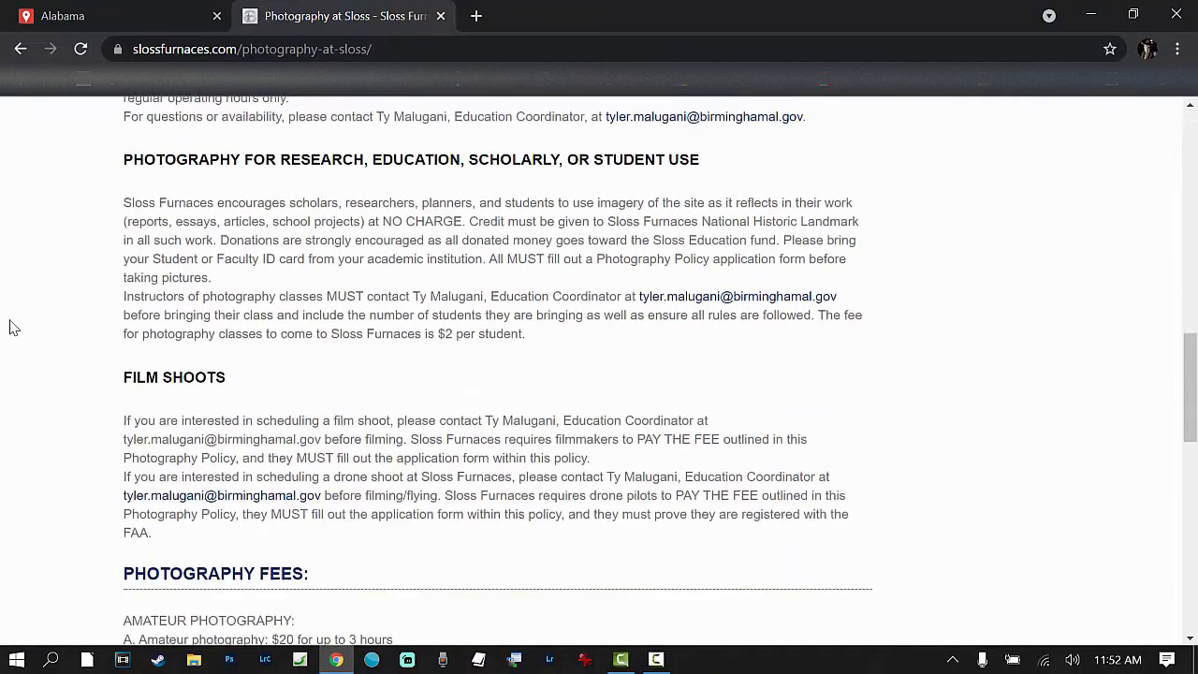
scroll(4, 193, "up", 1)
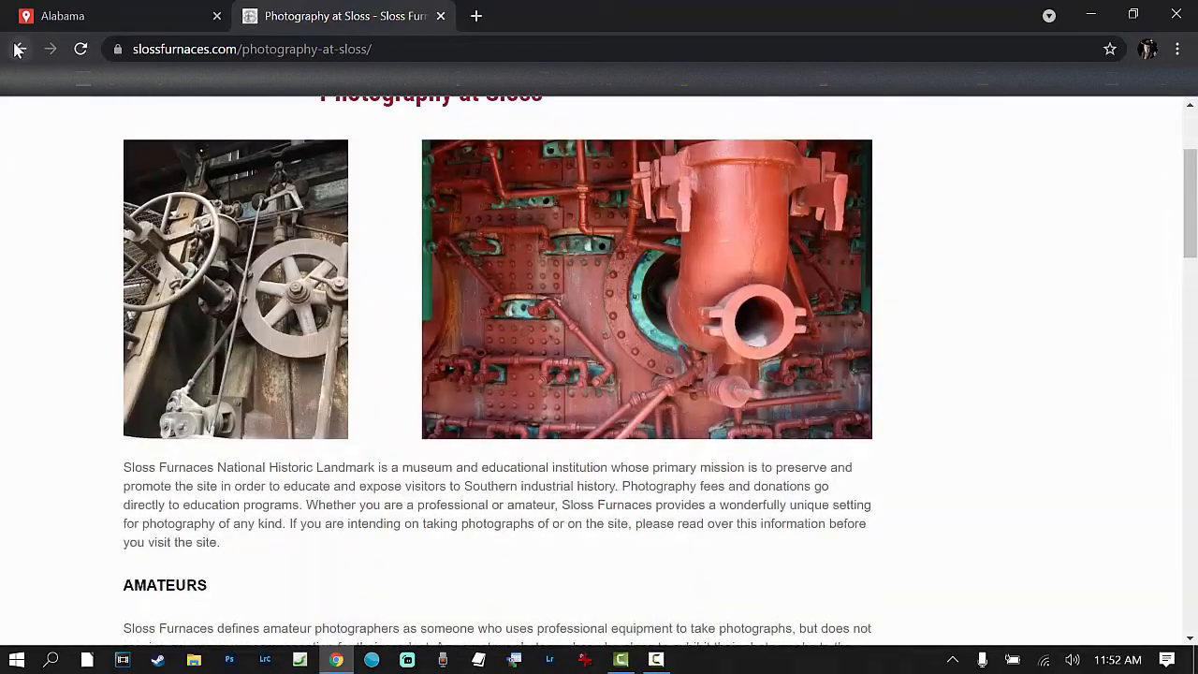
scroll(252, 435, "down", 9)
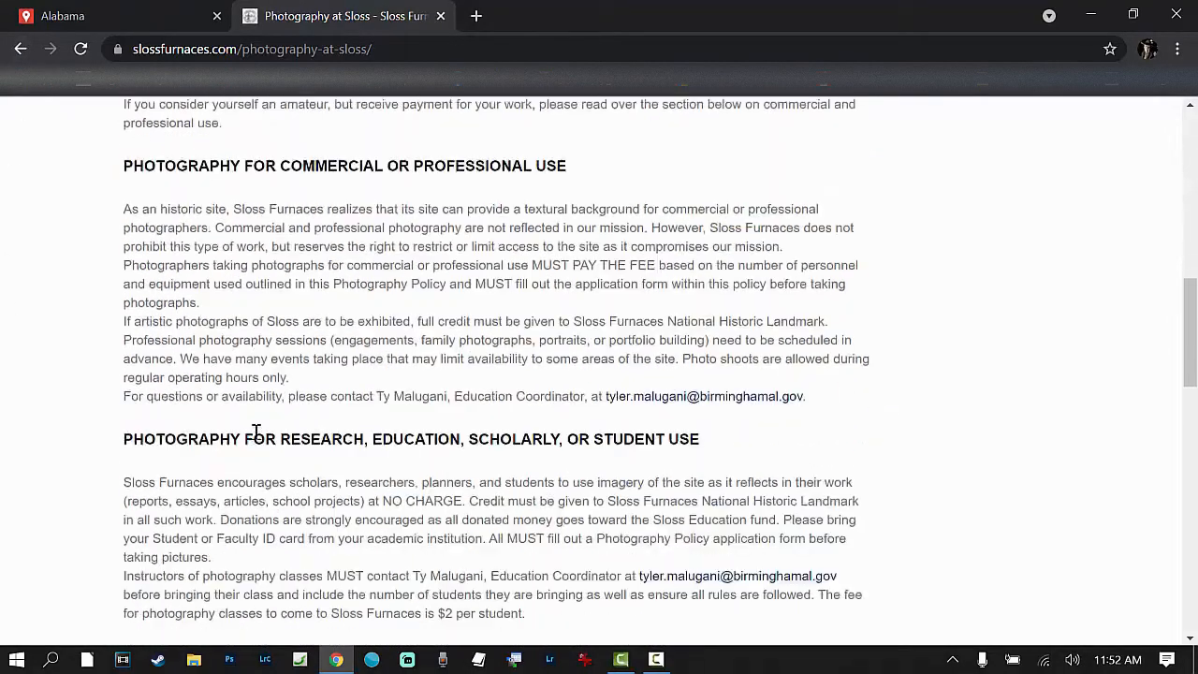
scroll(249, 447, "down", 4)
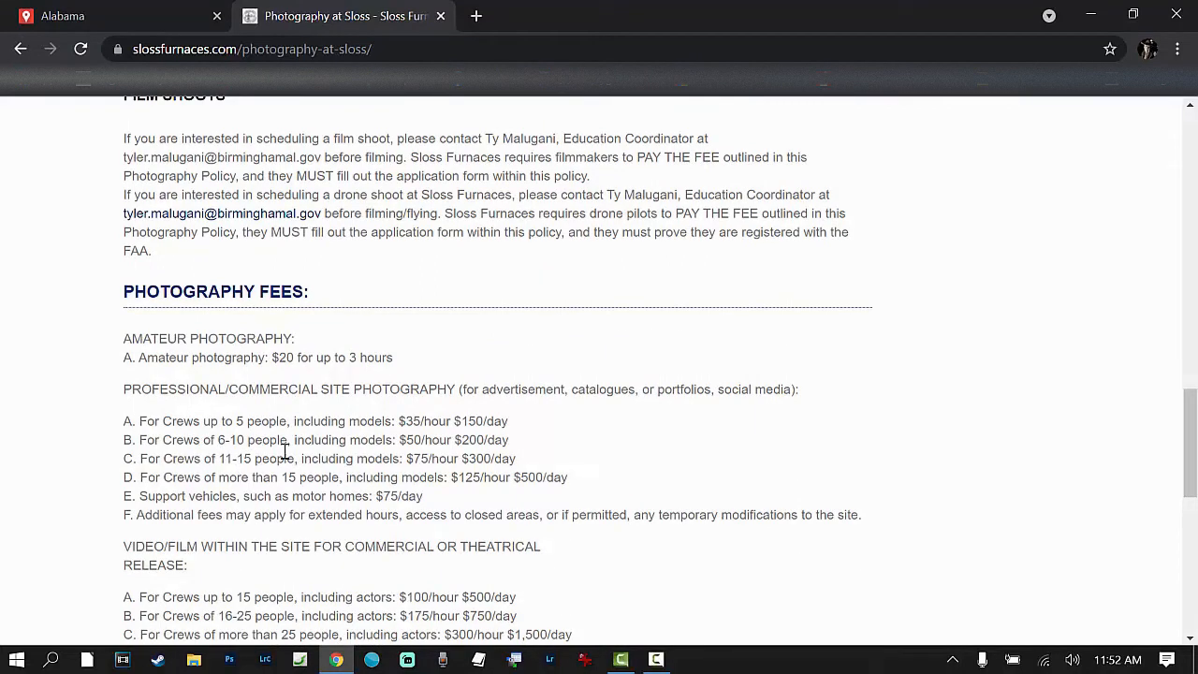
scroll(35, 458, "down", 4)
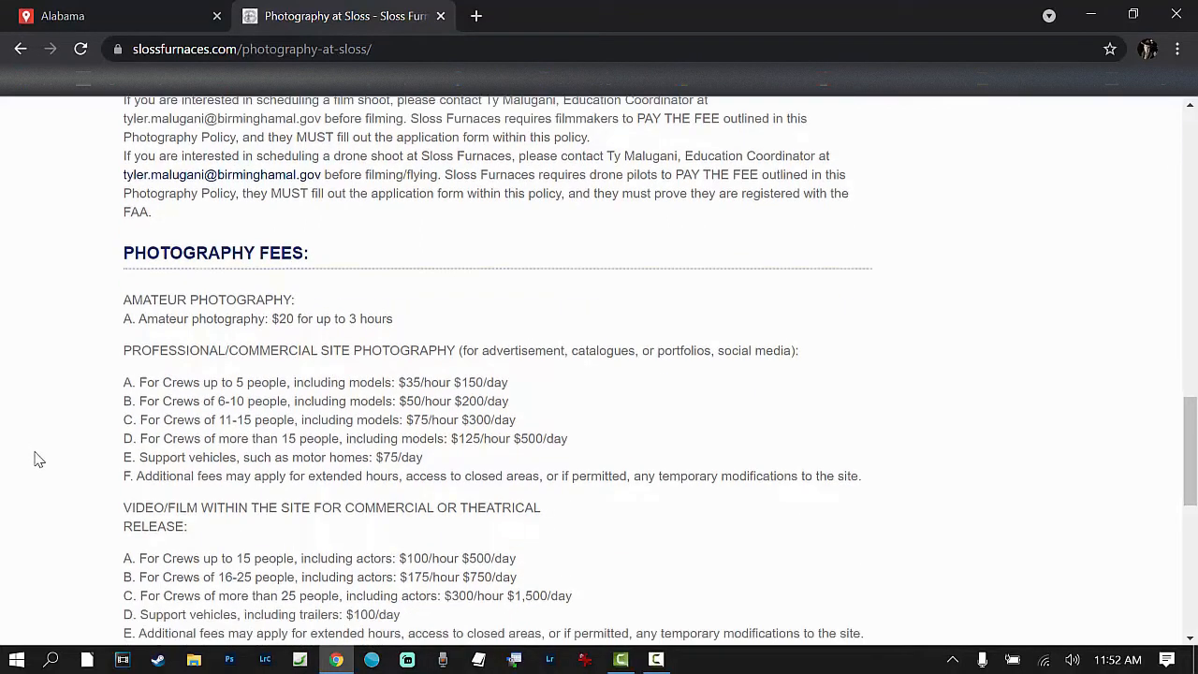
scroll(211, 500, "up", 4)
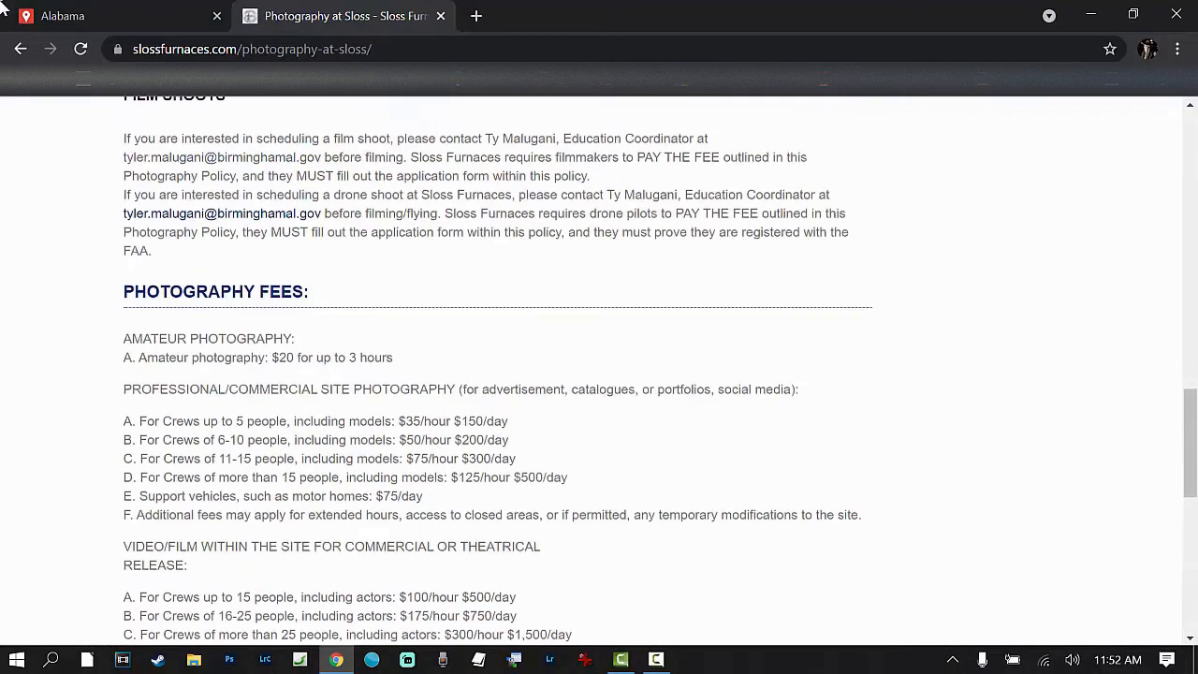
left_click(21, 49)
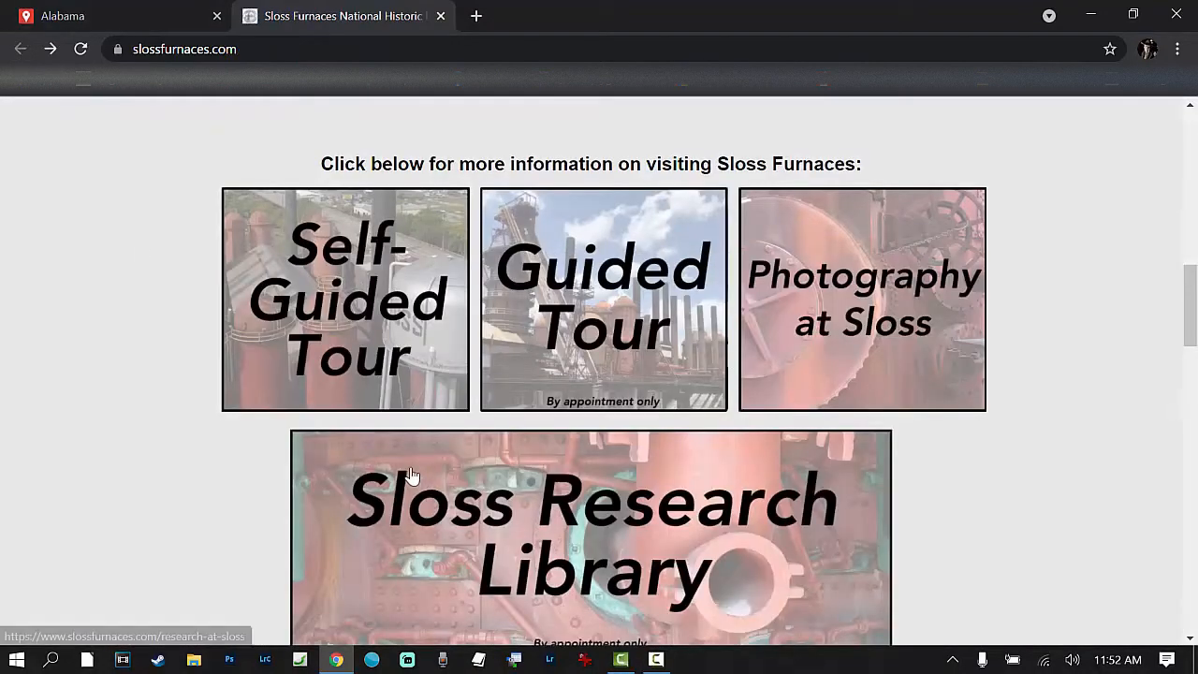
scroll(428, 472, "down", 2)
scroll(717, 458, "up", 2)
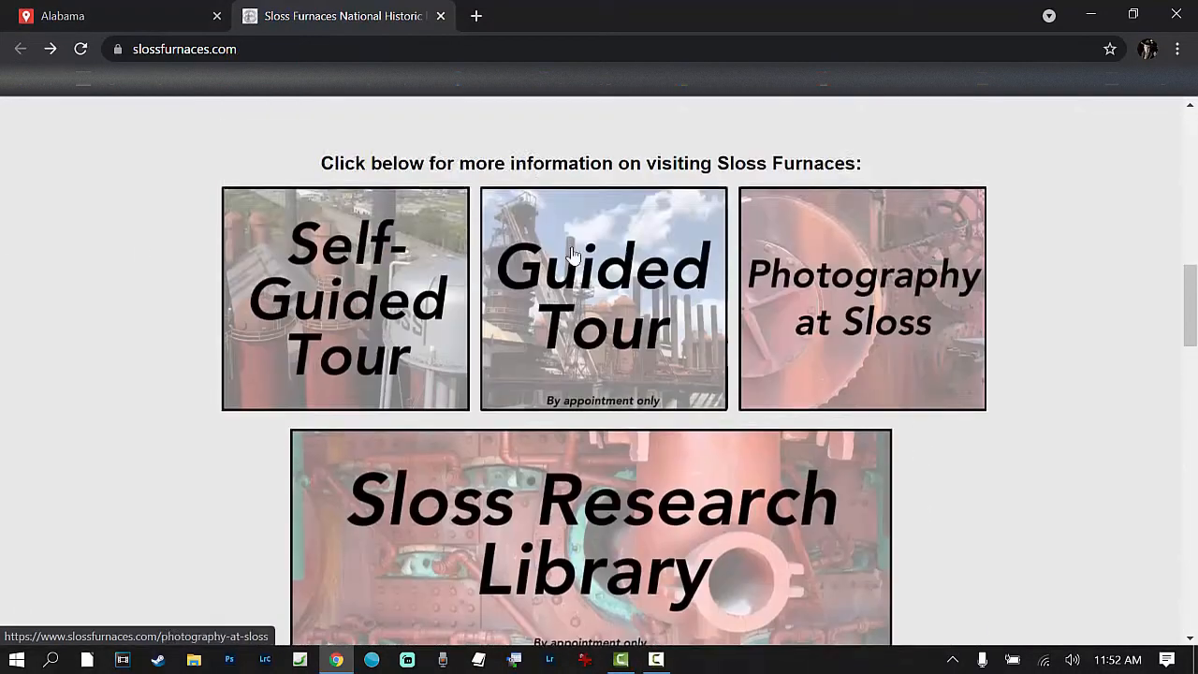
Step: Close the Sloss Furnaces website and add Sloss Furnaces National Historic Landmark to the custom map
left_click(441, 16)
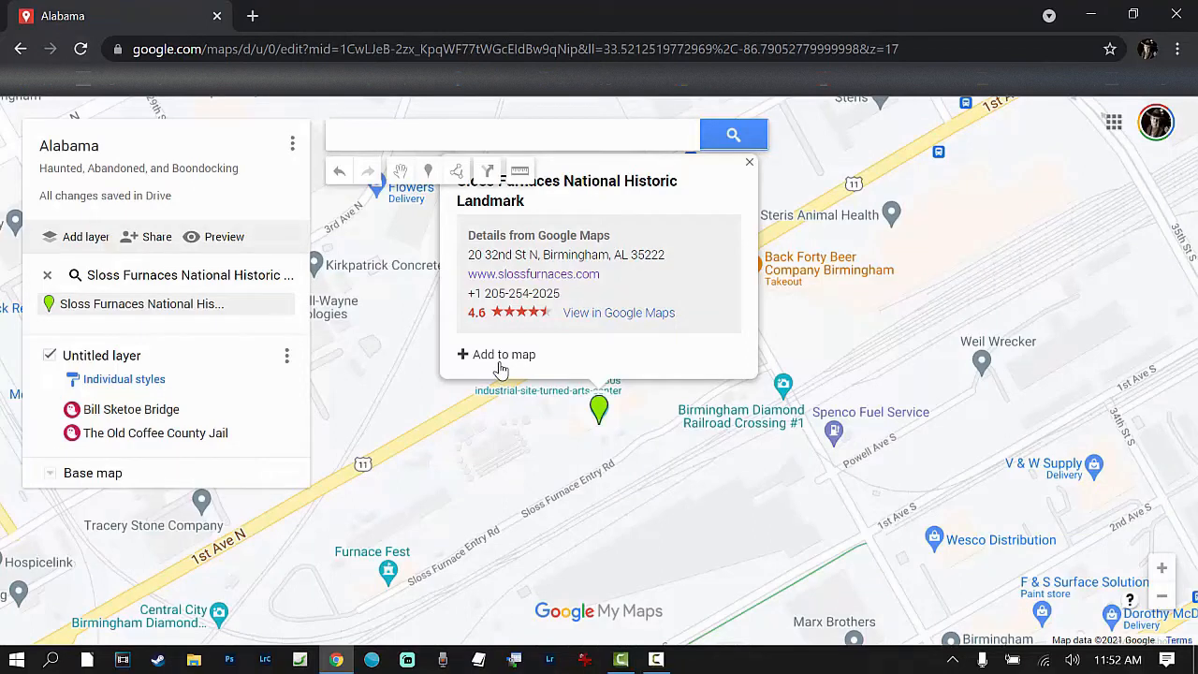
left_click(500, 355)
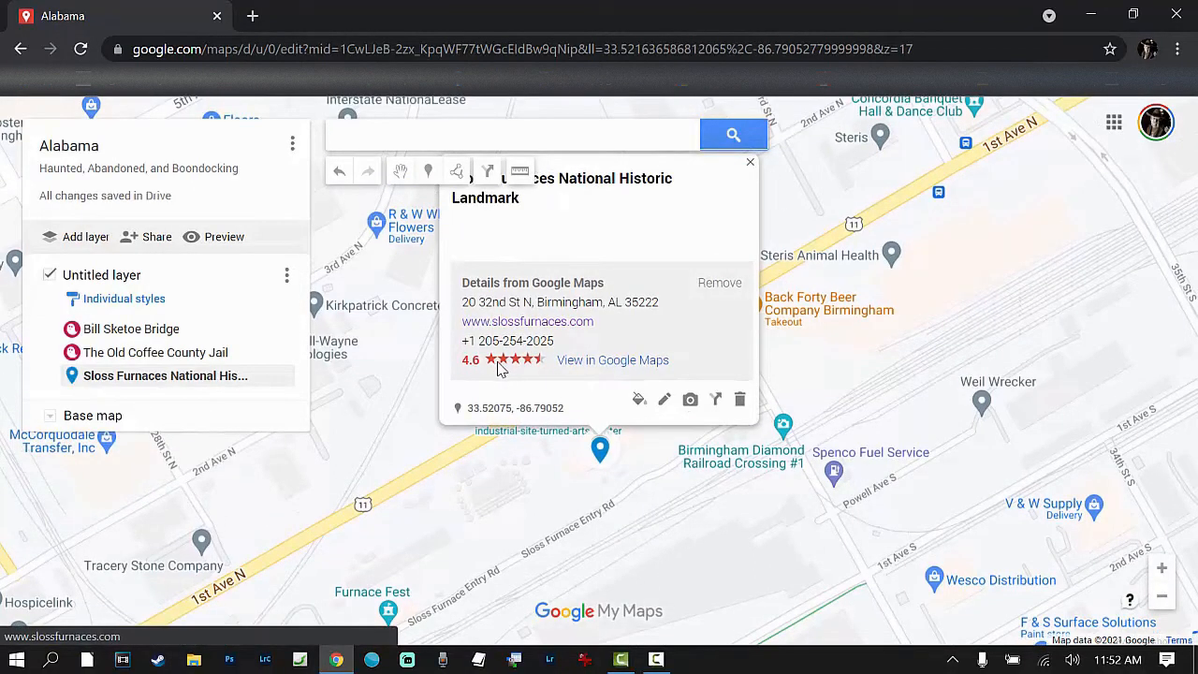
right_click(74, 384)
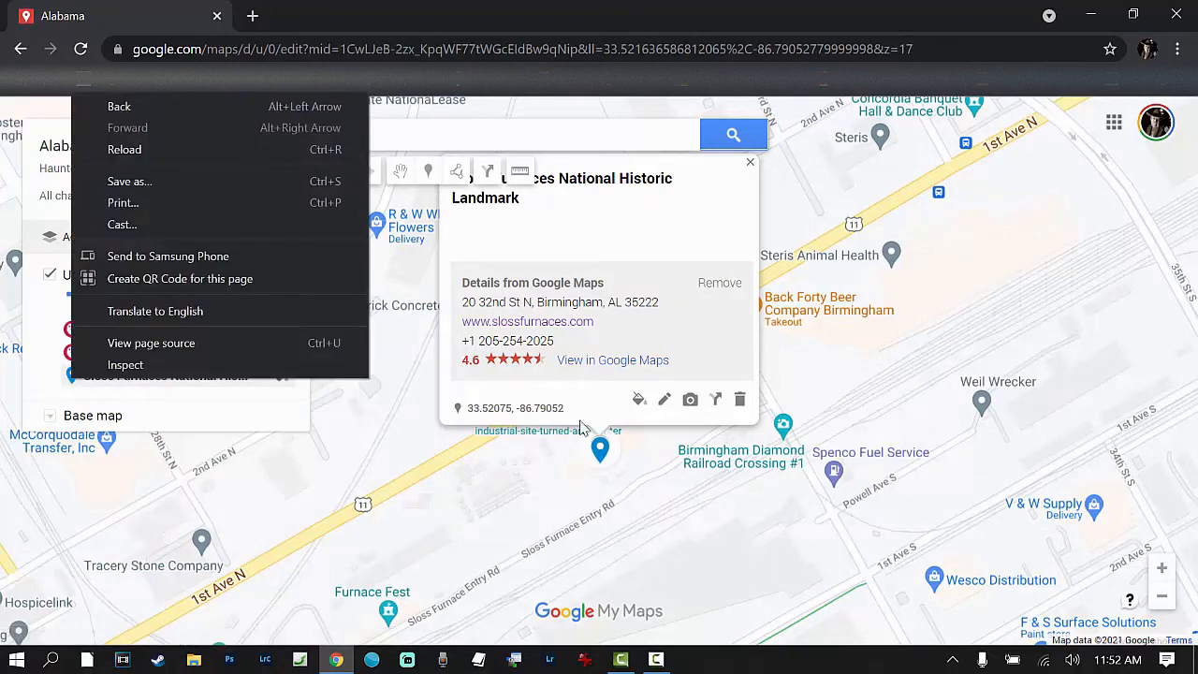
left_click(42, 382)
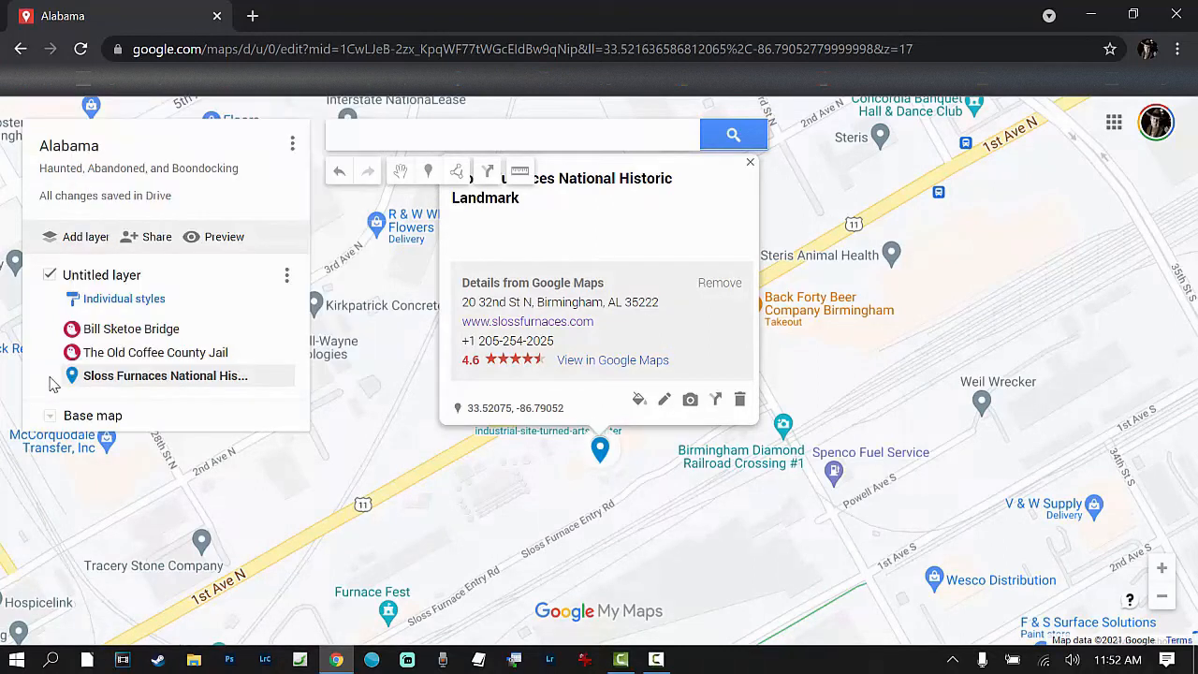
right_click(161, 381)
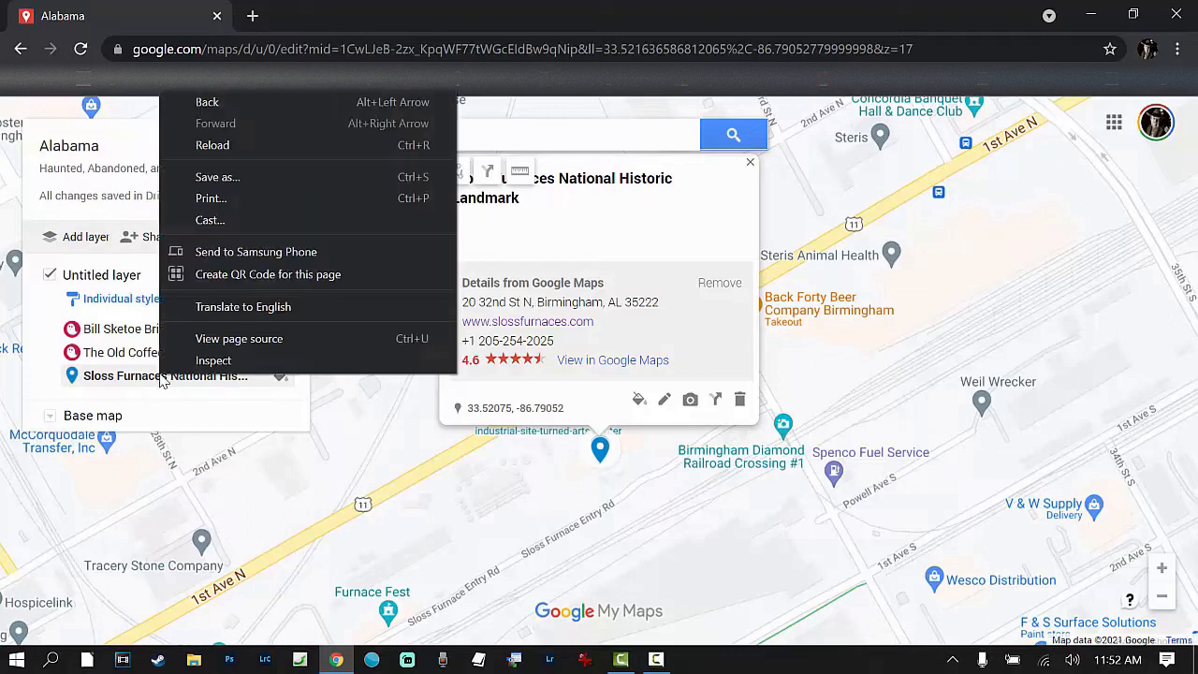
left_click(277, 377)
Step: Style the Sloss Furnaces marker with the ghost icon in crimson, matching the other haunted places
left_click(281, 378)
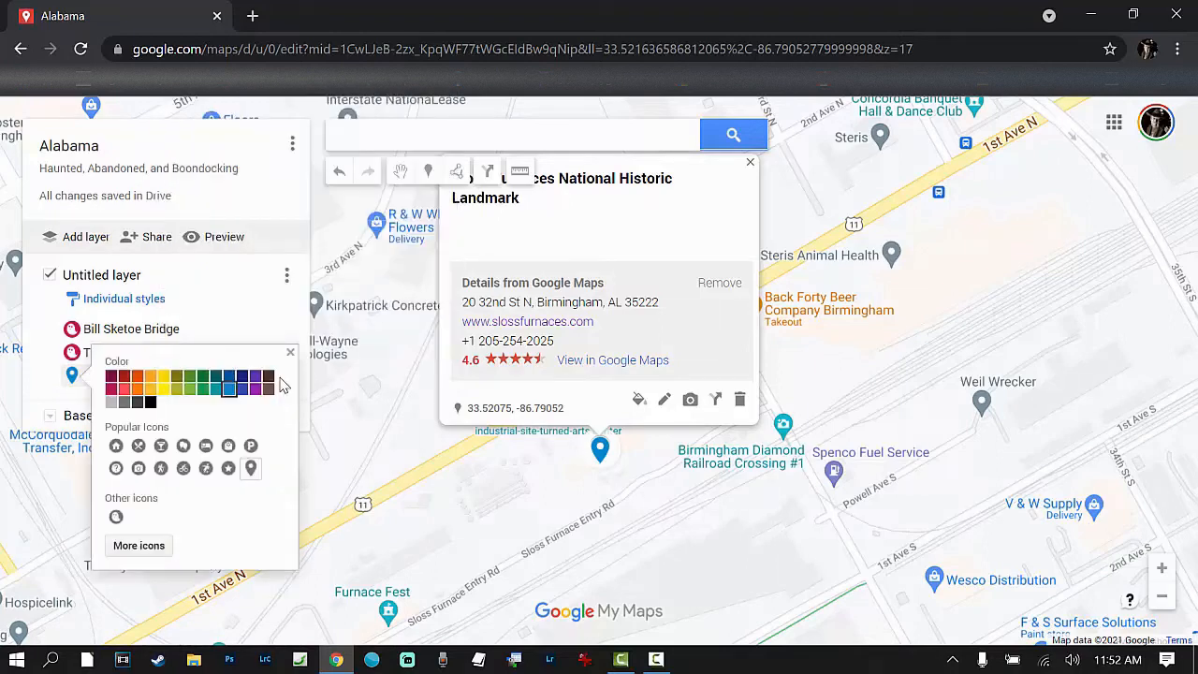
left_click(116, 518)
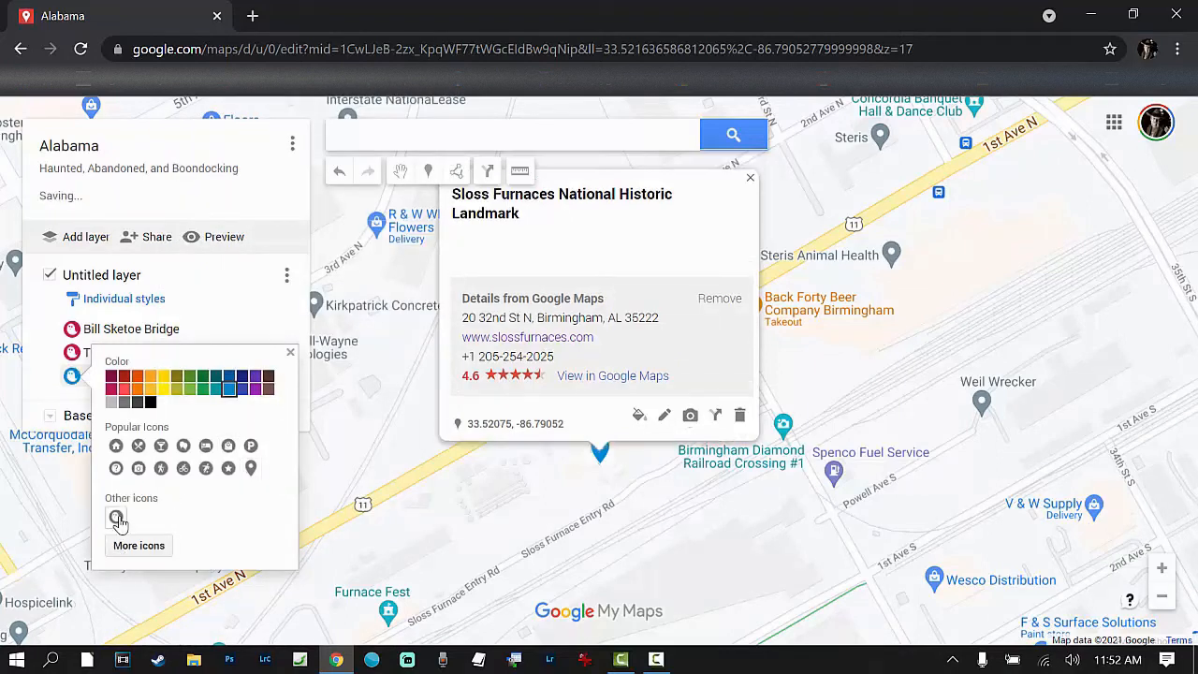
left_click(110, 388)
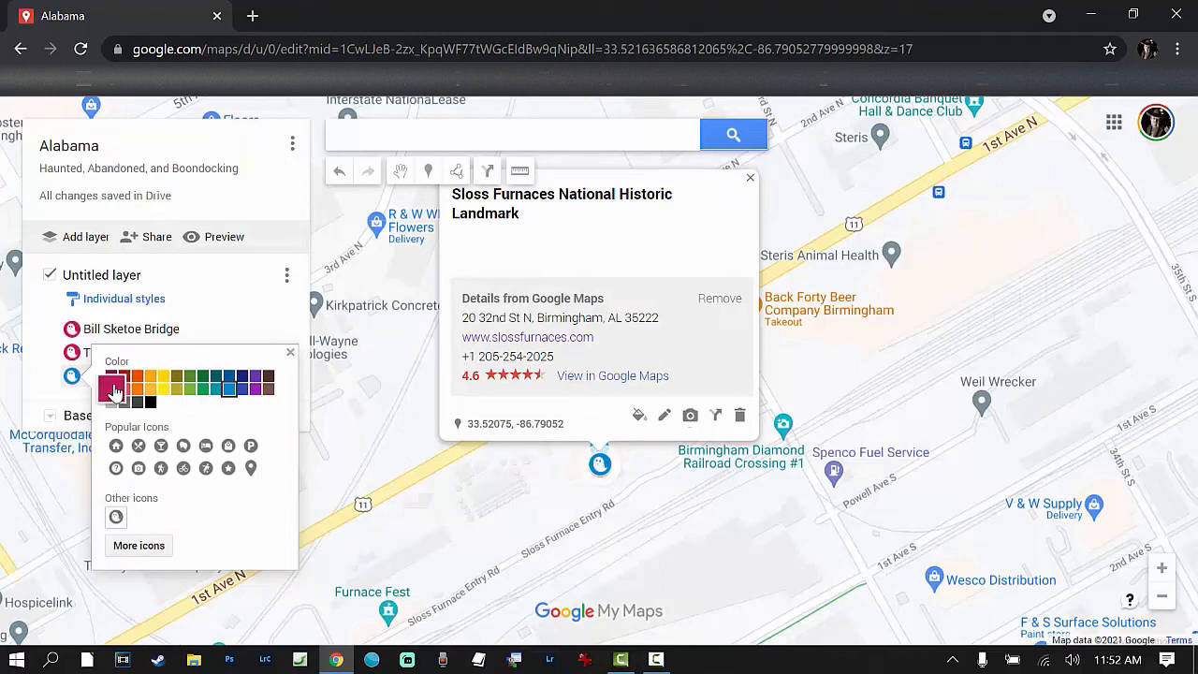
left_click(290, 353)
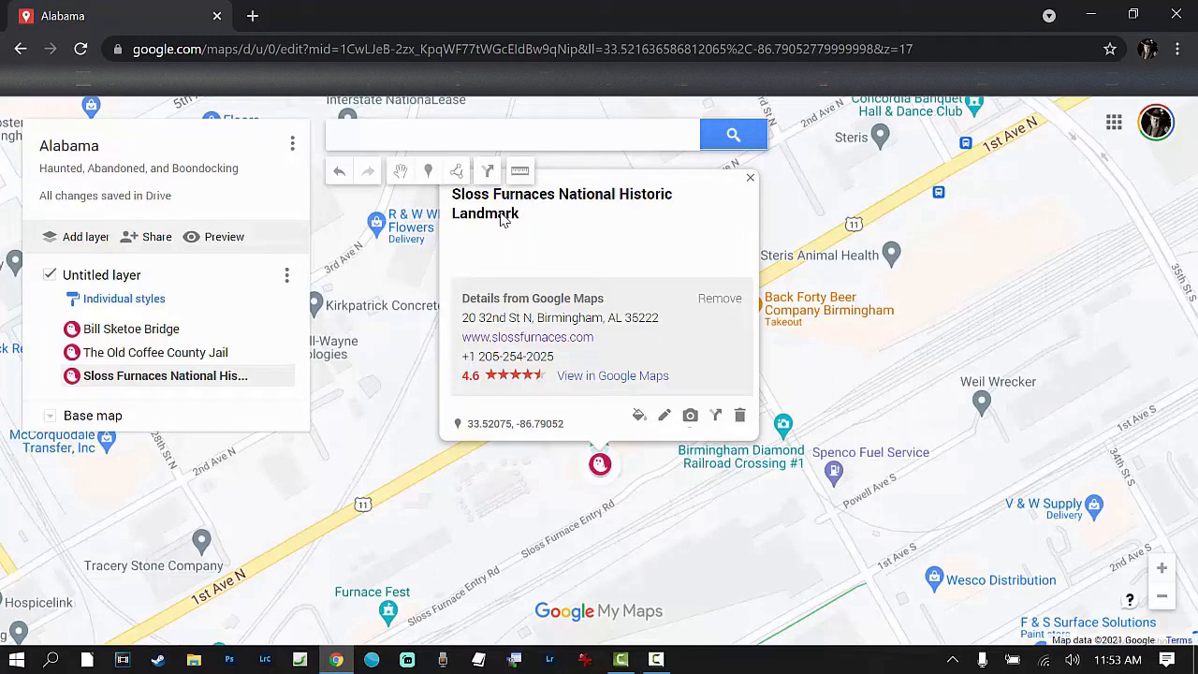
Step: Search the map for Shorter Street, Eufaula, AL, USA
left_click(365, 136)
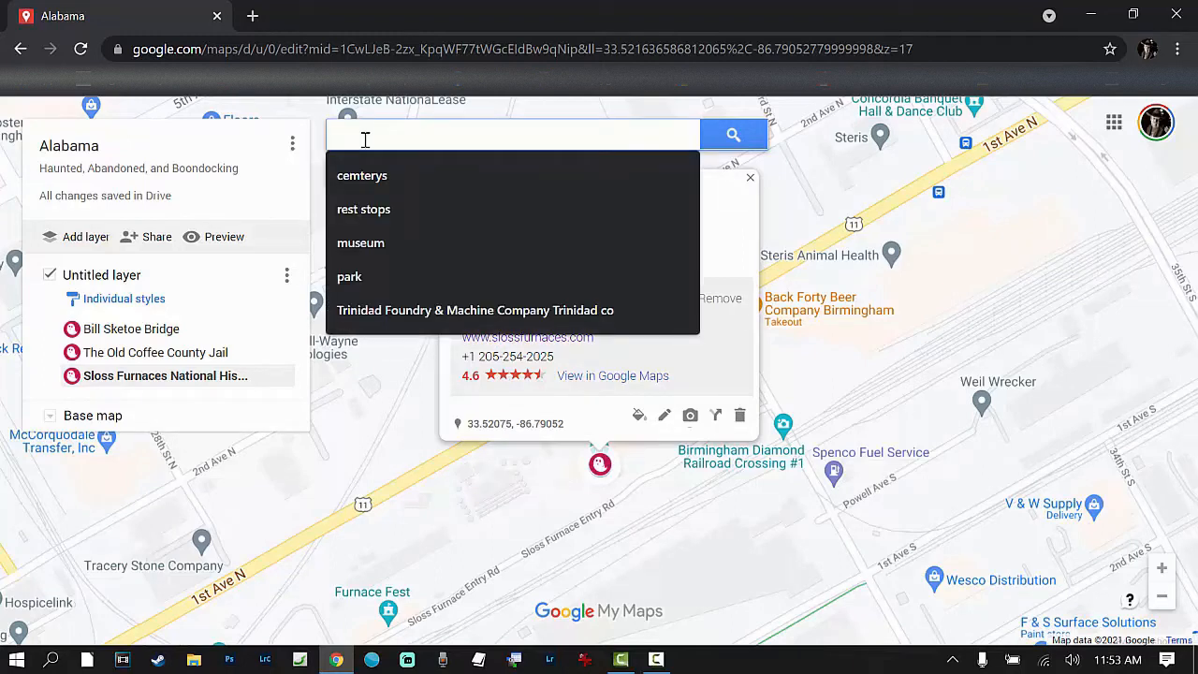
type("euf")
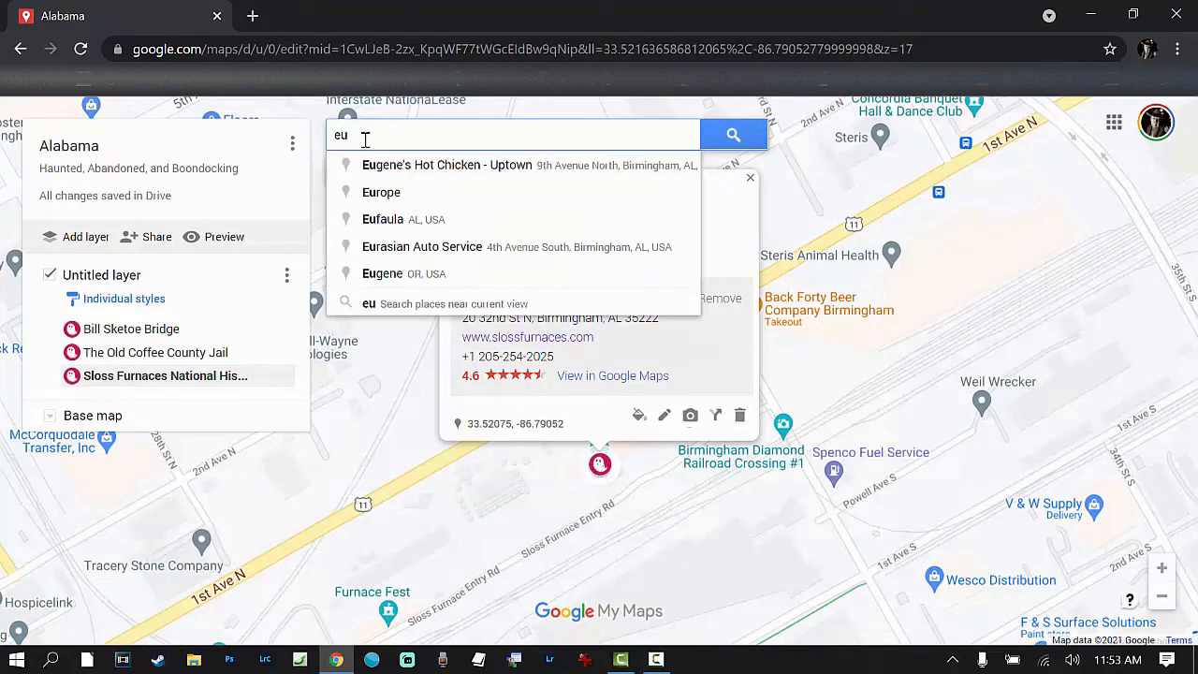
type("aul")
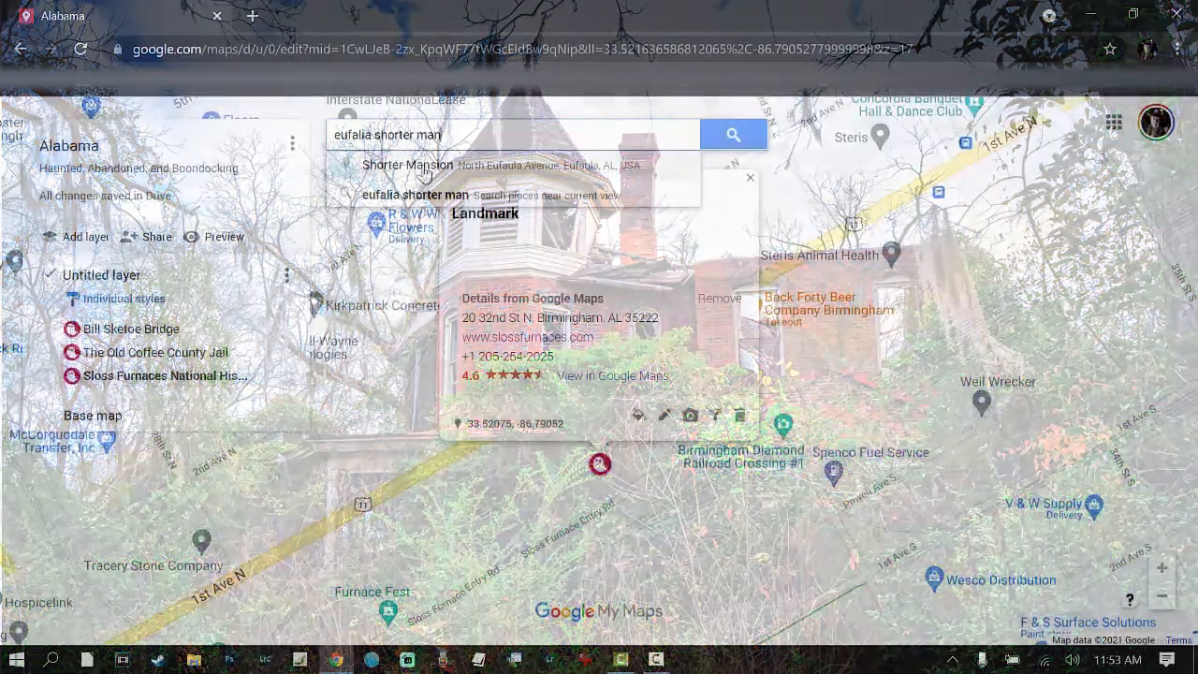
left_click(424, 166)
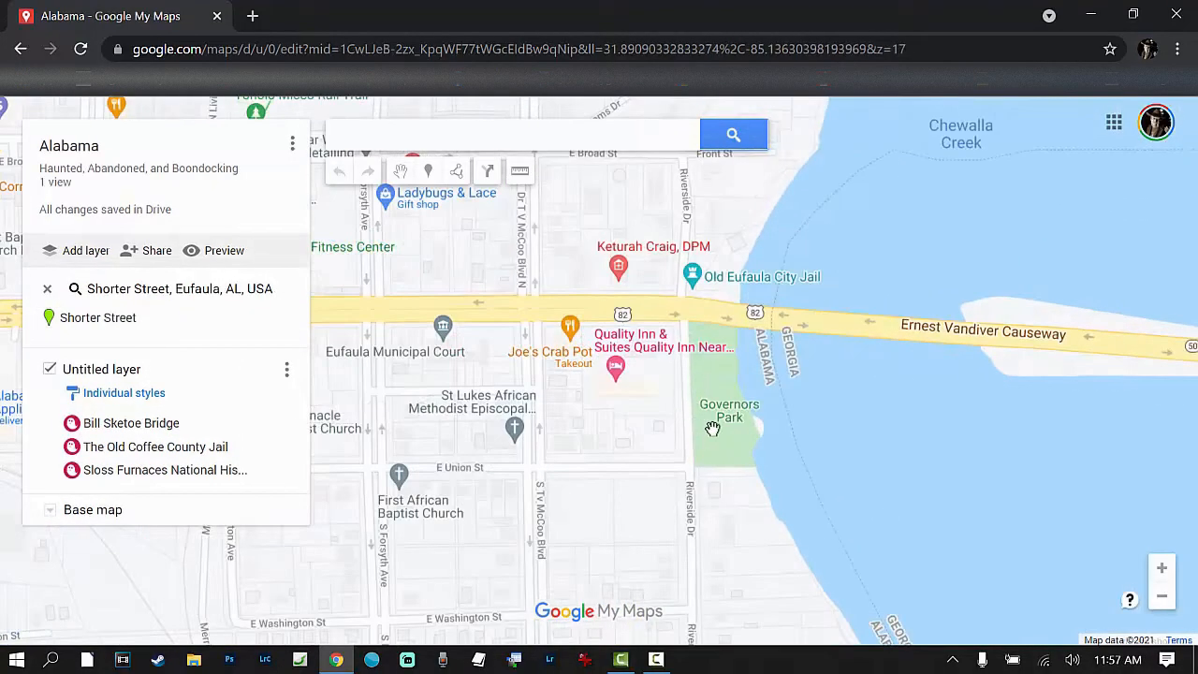
Step: Place a marker at the northern end of Governors Park in Eufaula, just south of E Barbour St
scroll(699, 382, "up", 1)
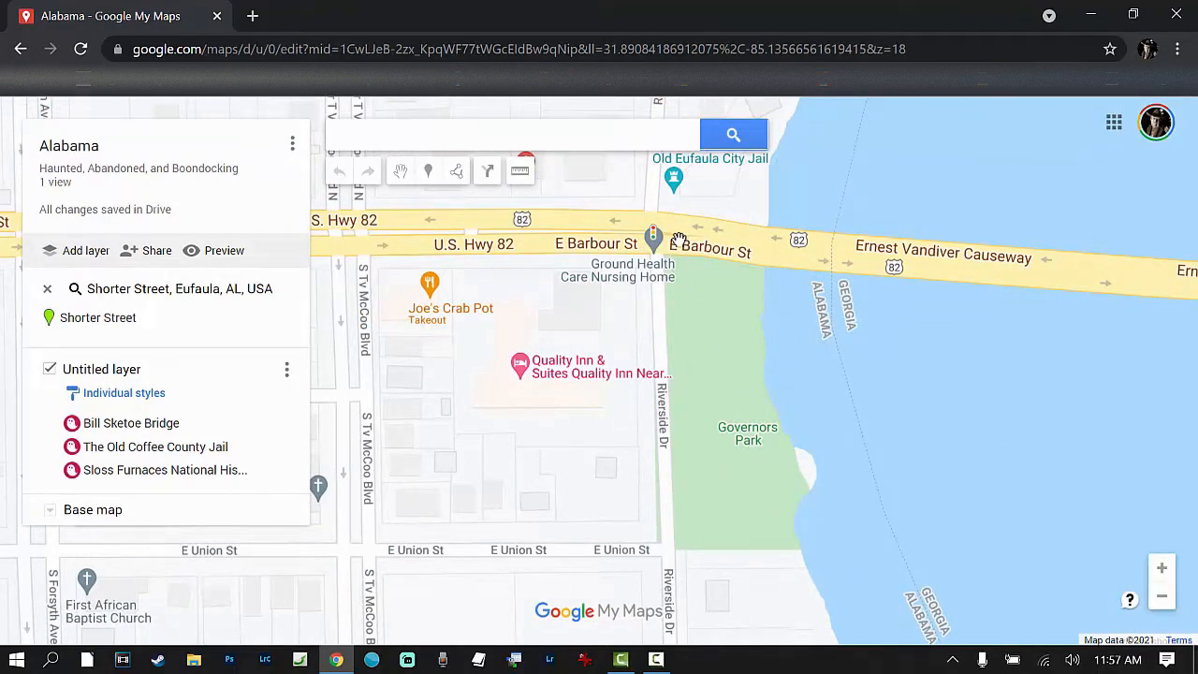
left_click_drag(677, 239, 549, 312)
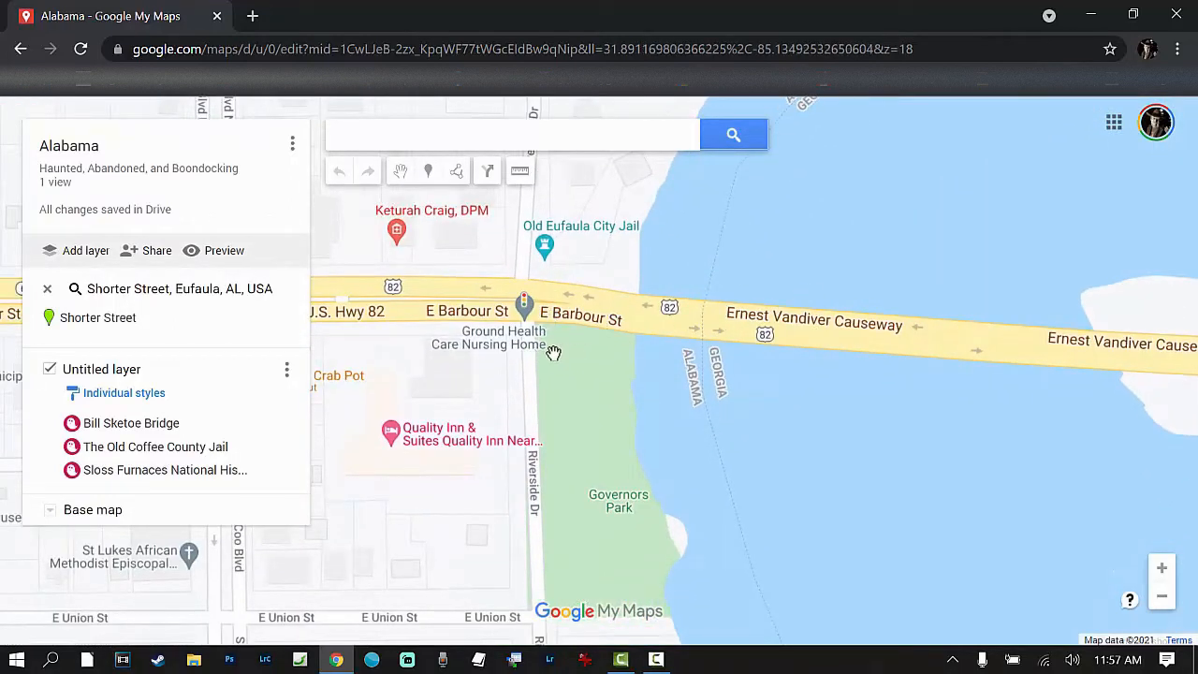
scroll(553, 420, "down", 1)
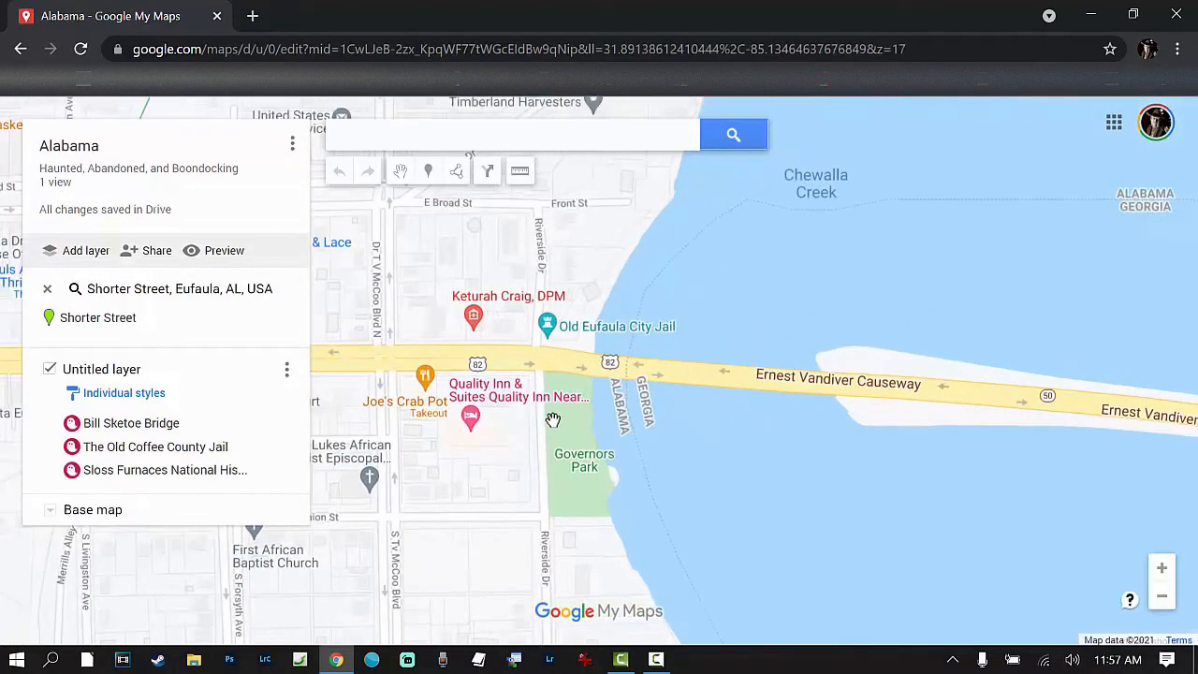
scroll(556, 445, "up", 1)
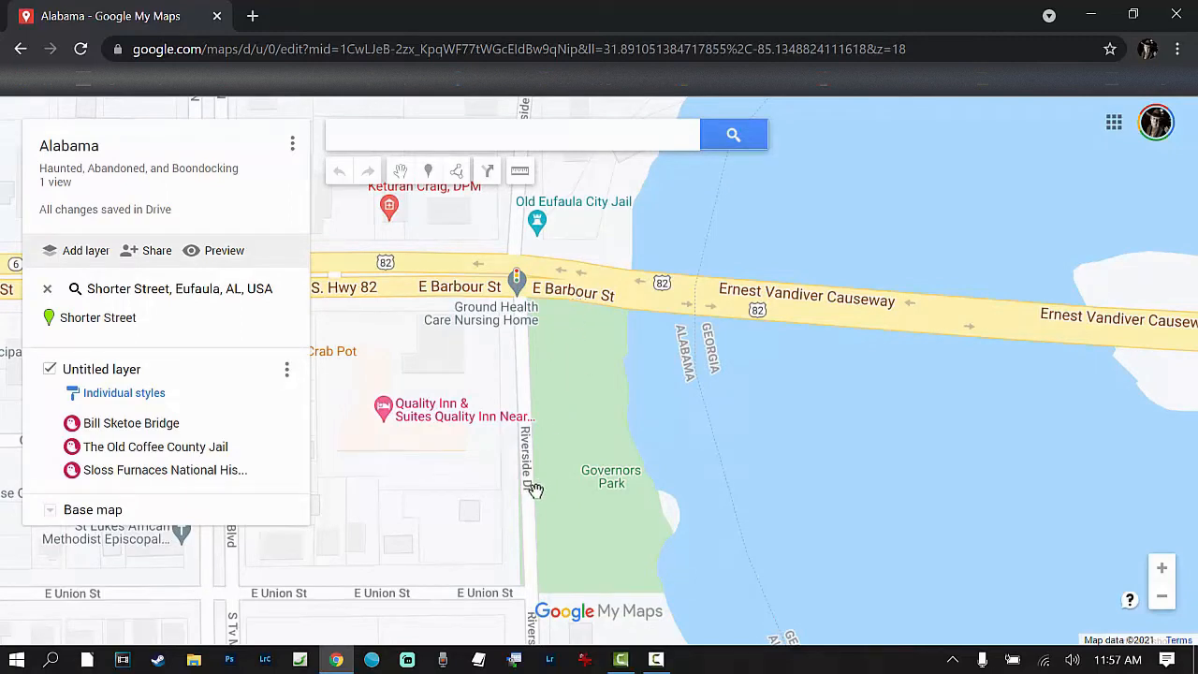
scroll(549, 468, "down", 1)
scroll(552, 435, "up", 2)
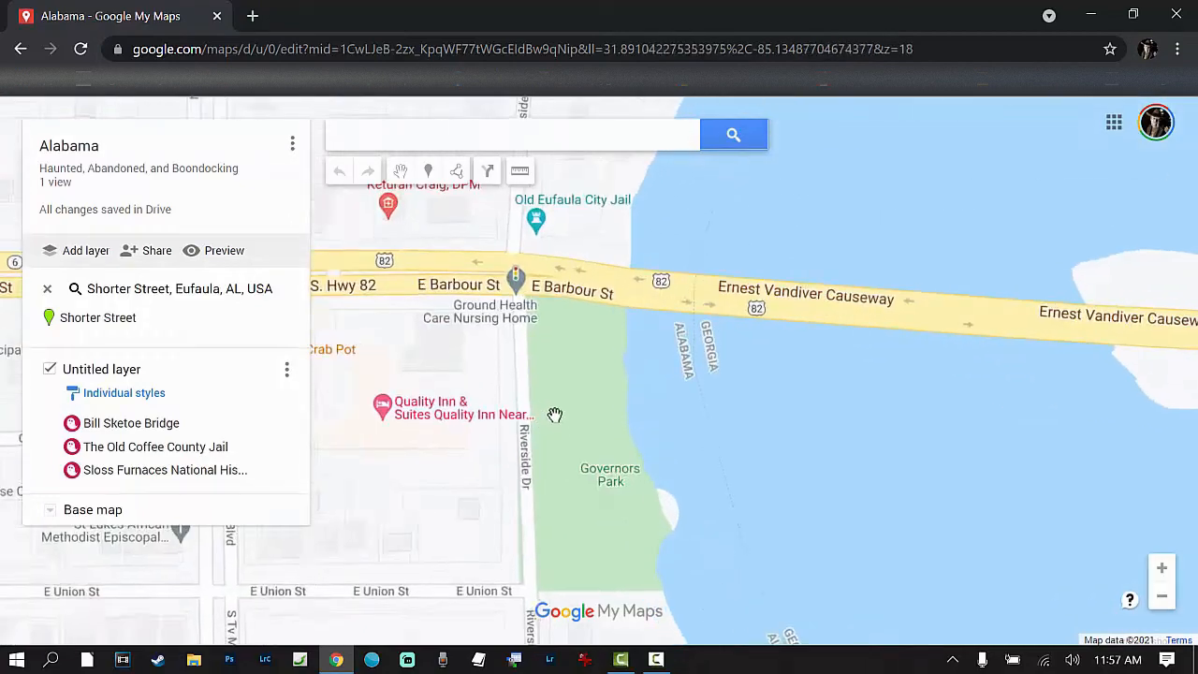
left_click_drag(556, 389, 542, 481)
scroll(634, 446, "down", 2)
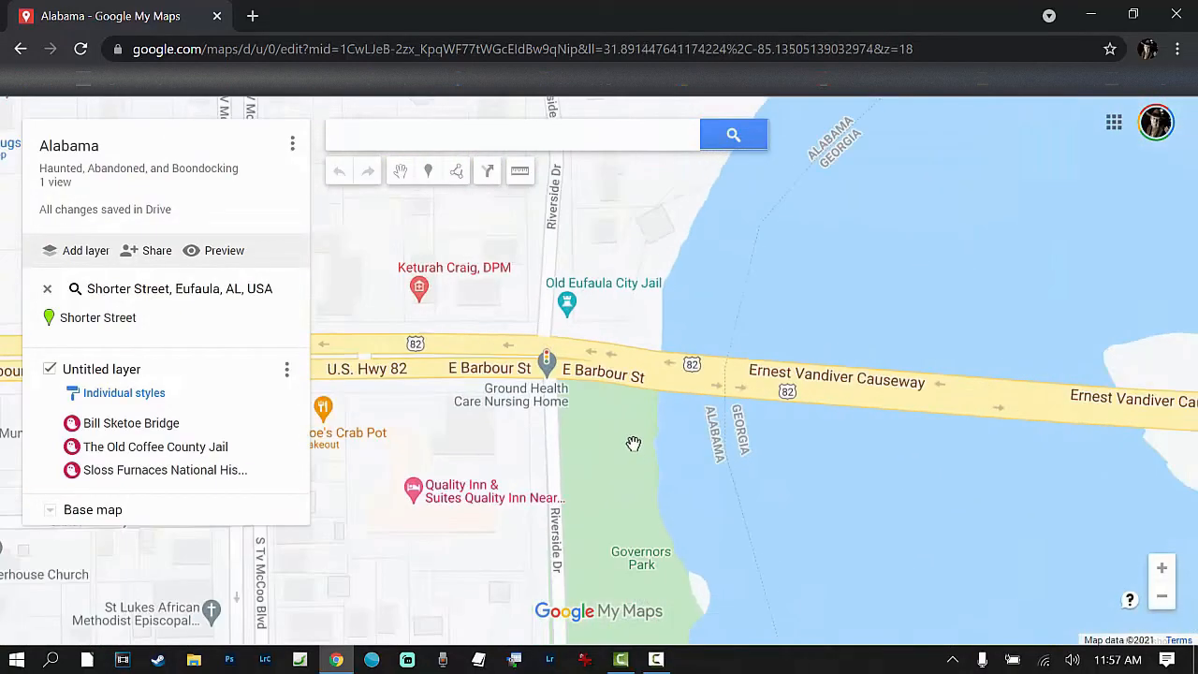
left_click_drag(626, 501, 651, 536)
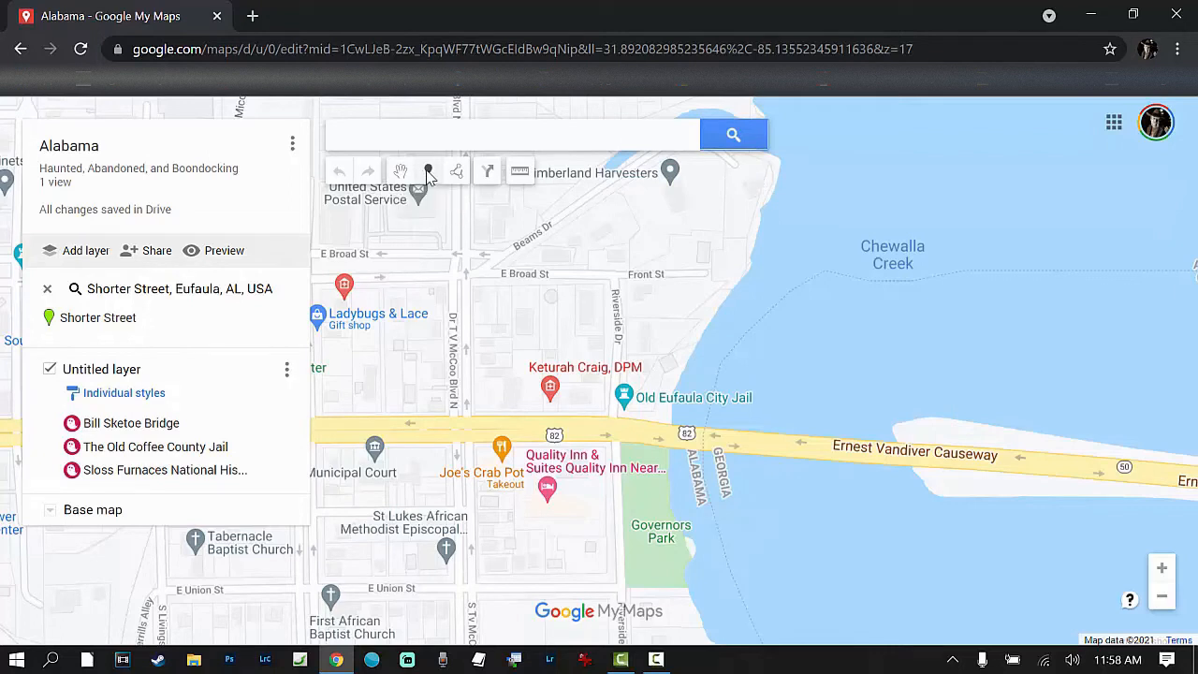
left_click(646, 485)
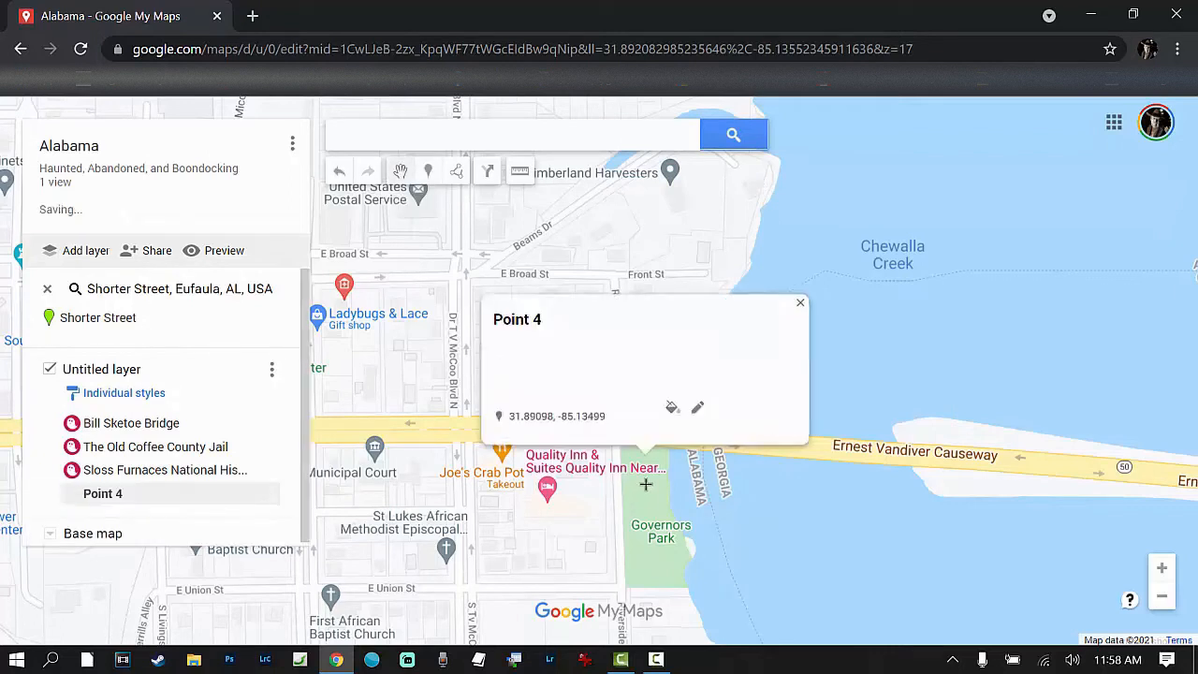
Step: Name the new marker Old Shorter Mansion, describe it as "Original Mansion and Family Cemetery", and save it
left_click_drag(568, 329, 524, 329)
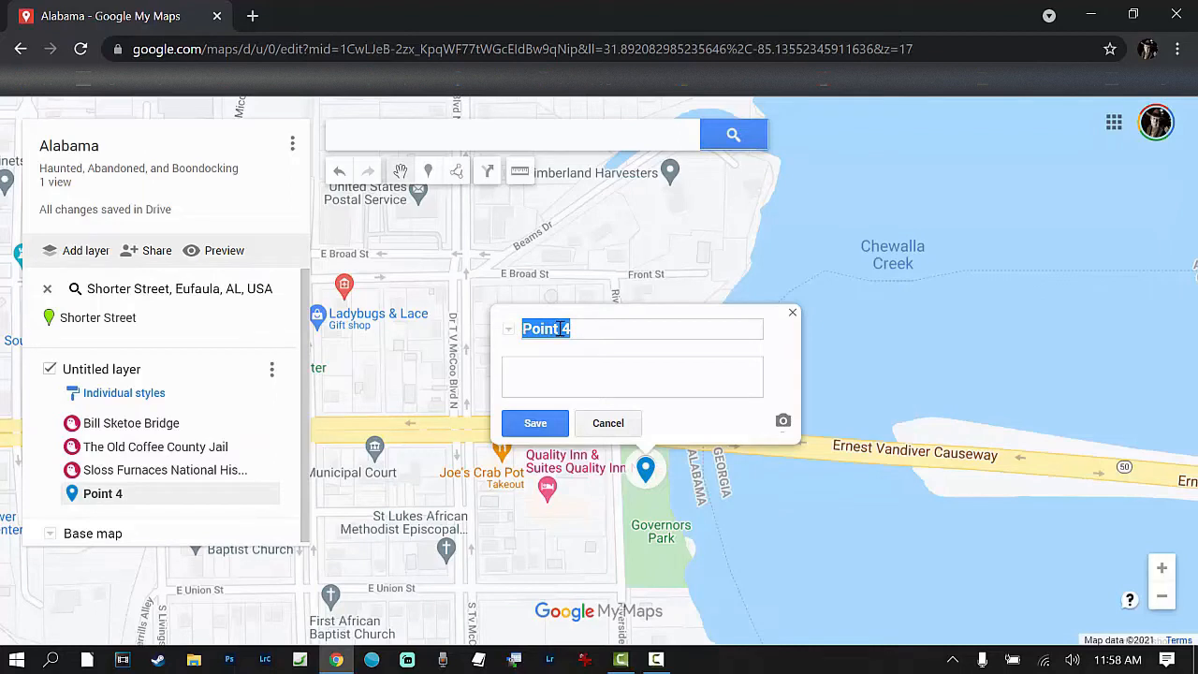
type("Old Shorter Mansion")
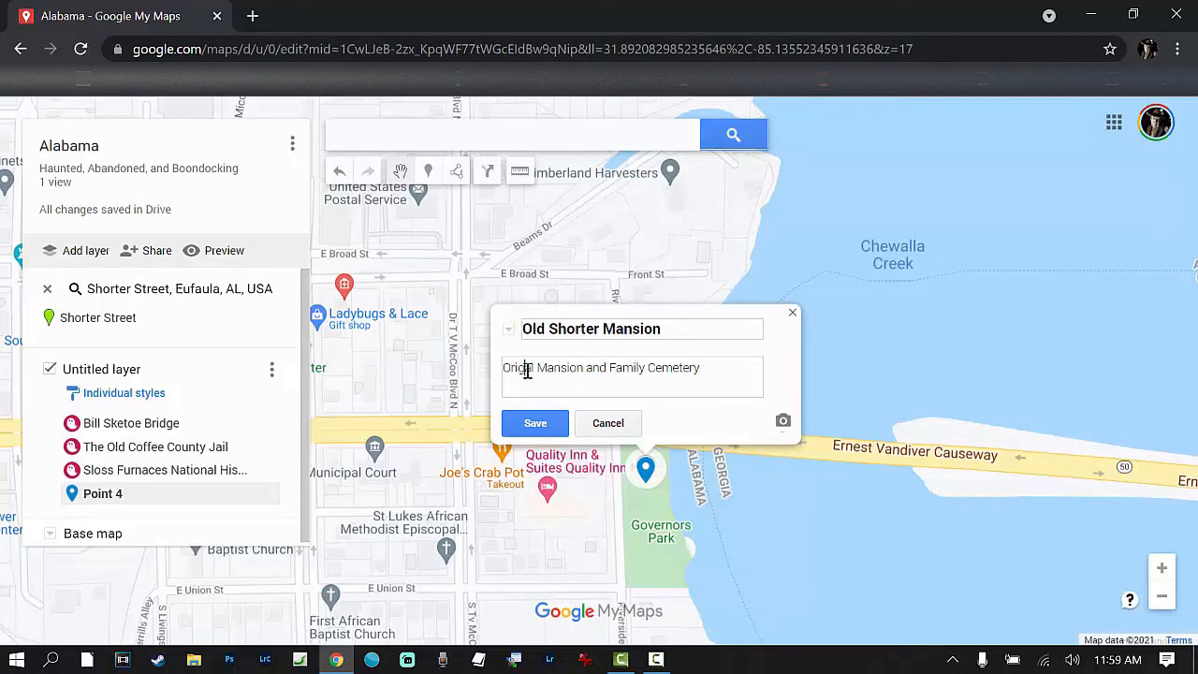
left_click(526, 371)
type("in")
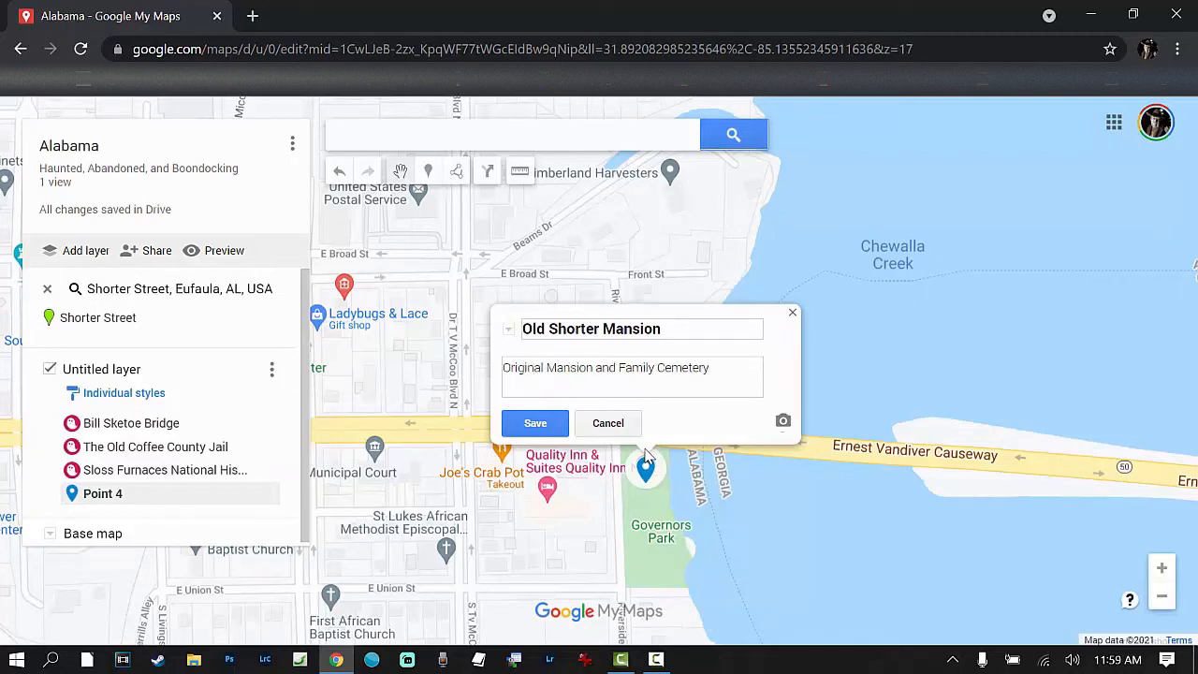
left_click(558, 431)
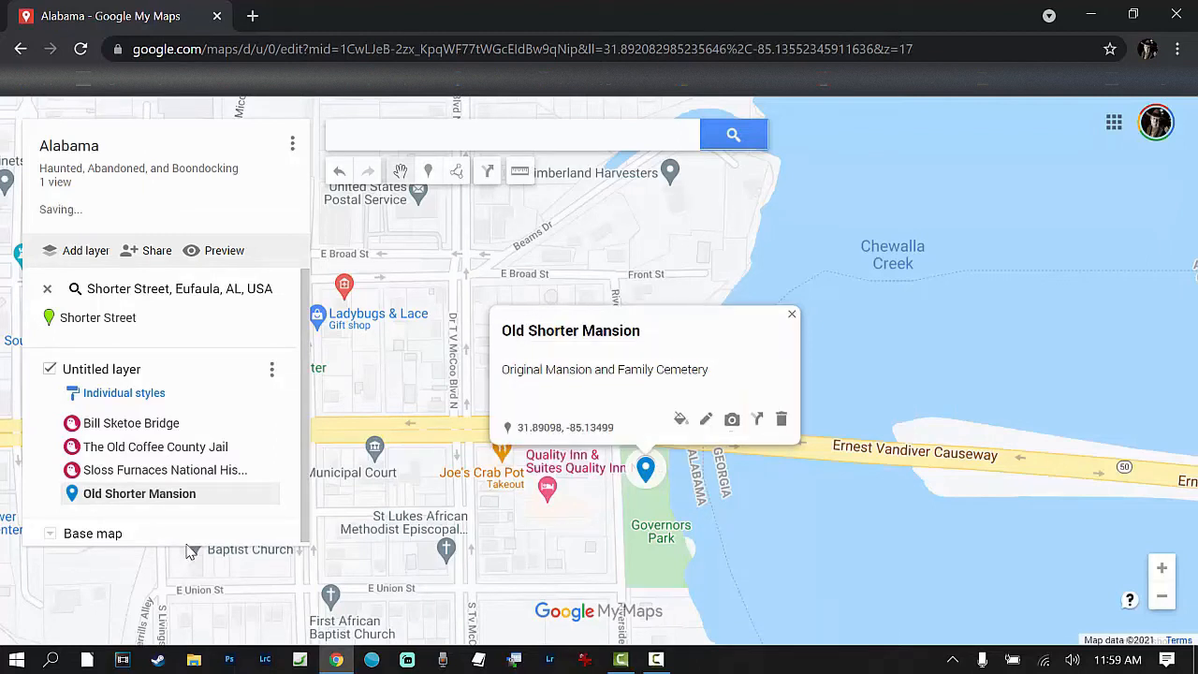
Step: Style the Old Shorter Mansion marker with the ghost icon in crimson, matching the other haunted places, and close its info card
right_click(76, 500)
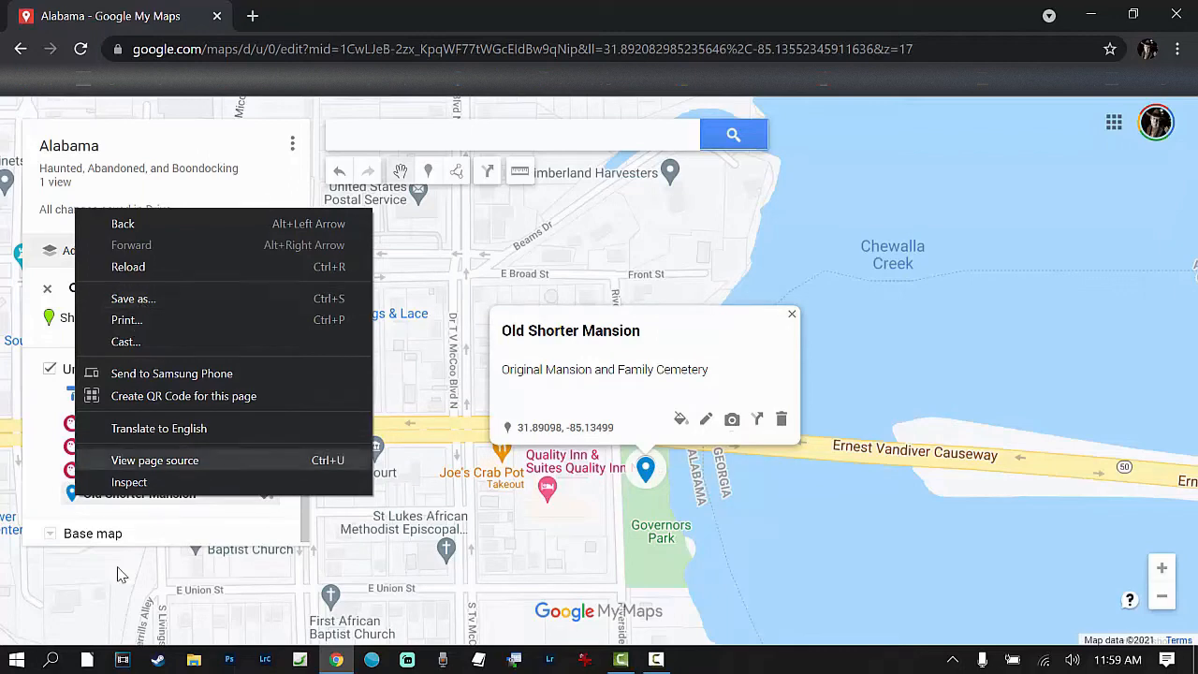
left_click(60, 488)
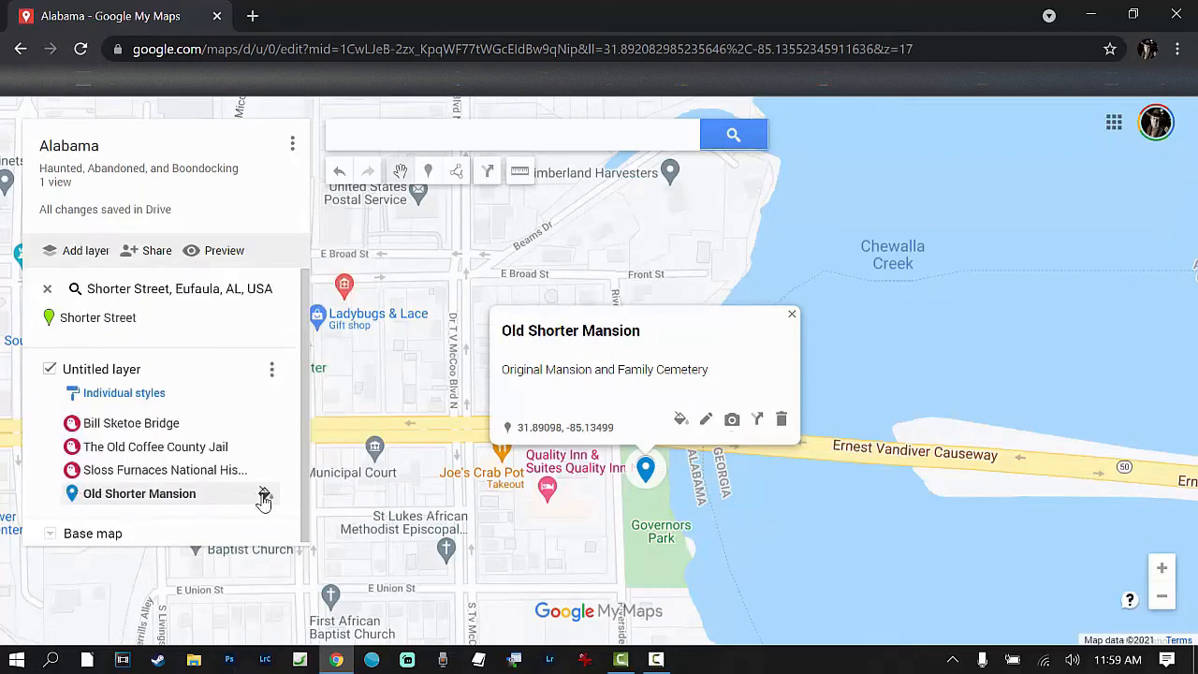
left_click(264, 494)
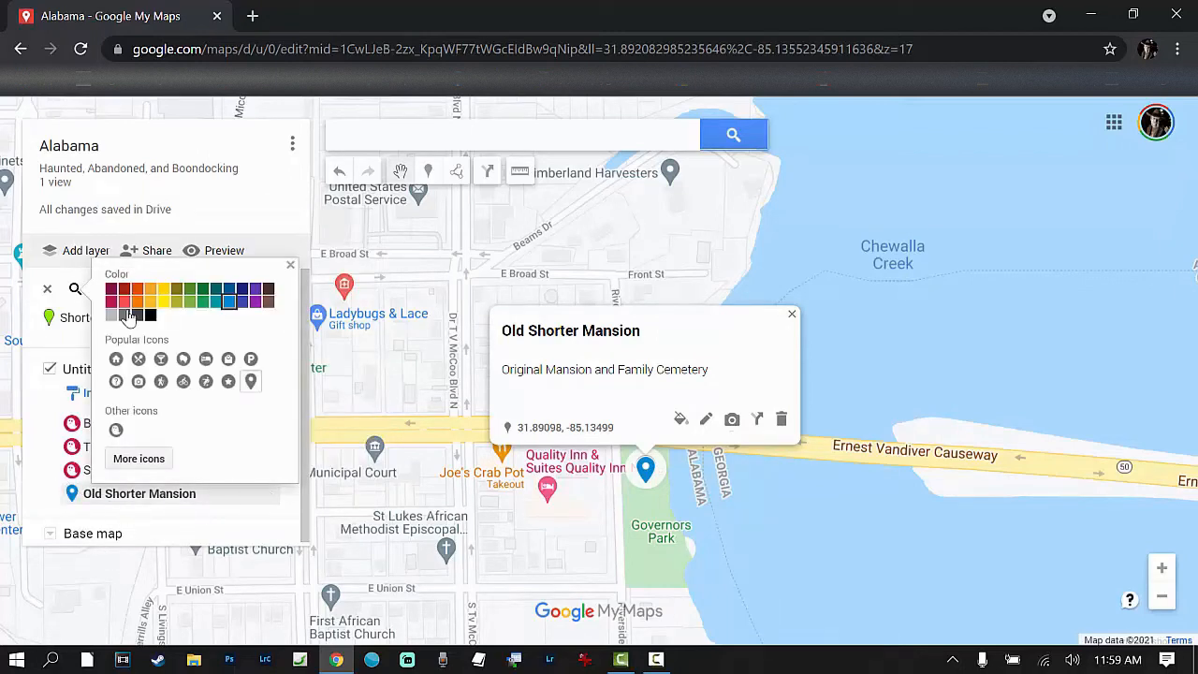
left_click(116, 431)
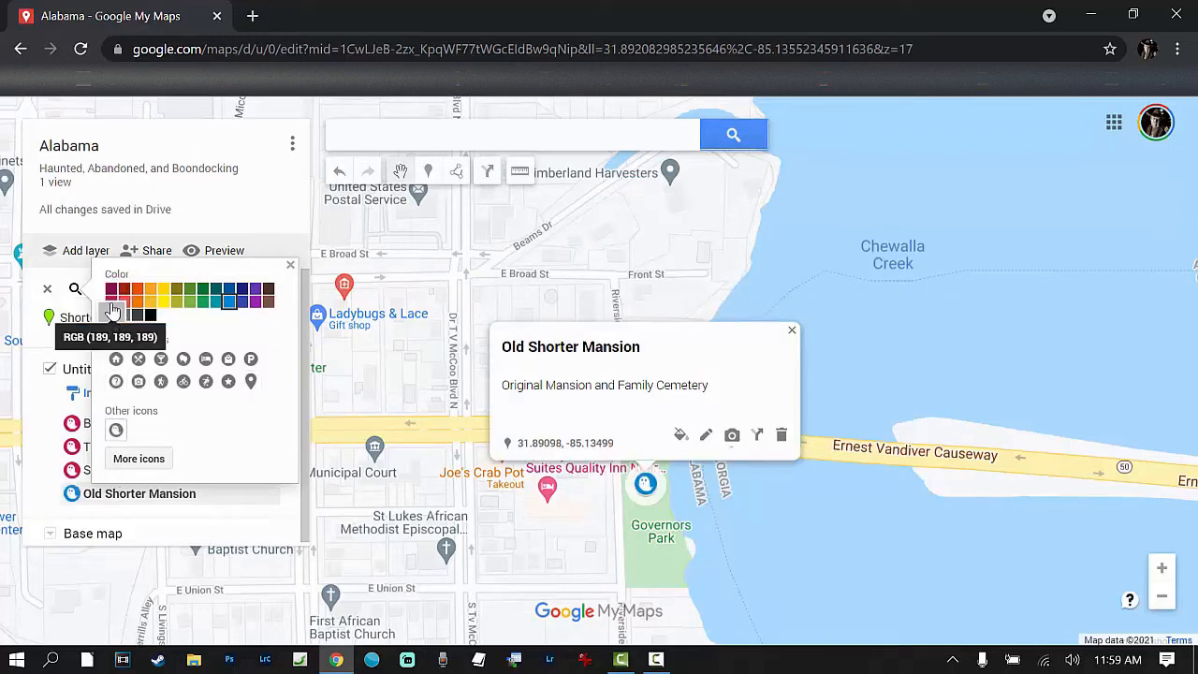
left_click(110, 303)
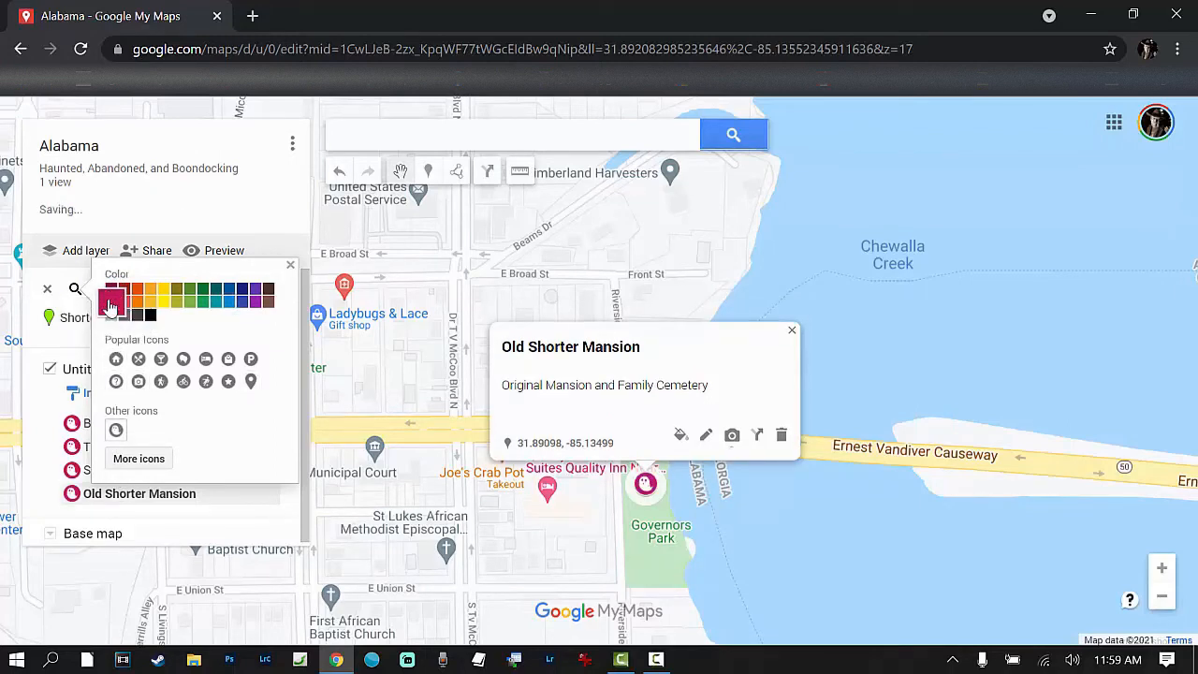
left_click(290, 264)
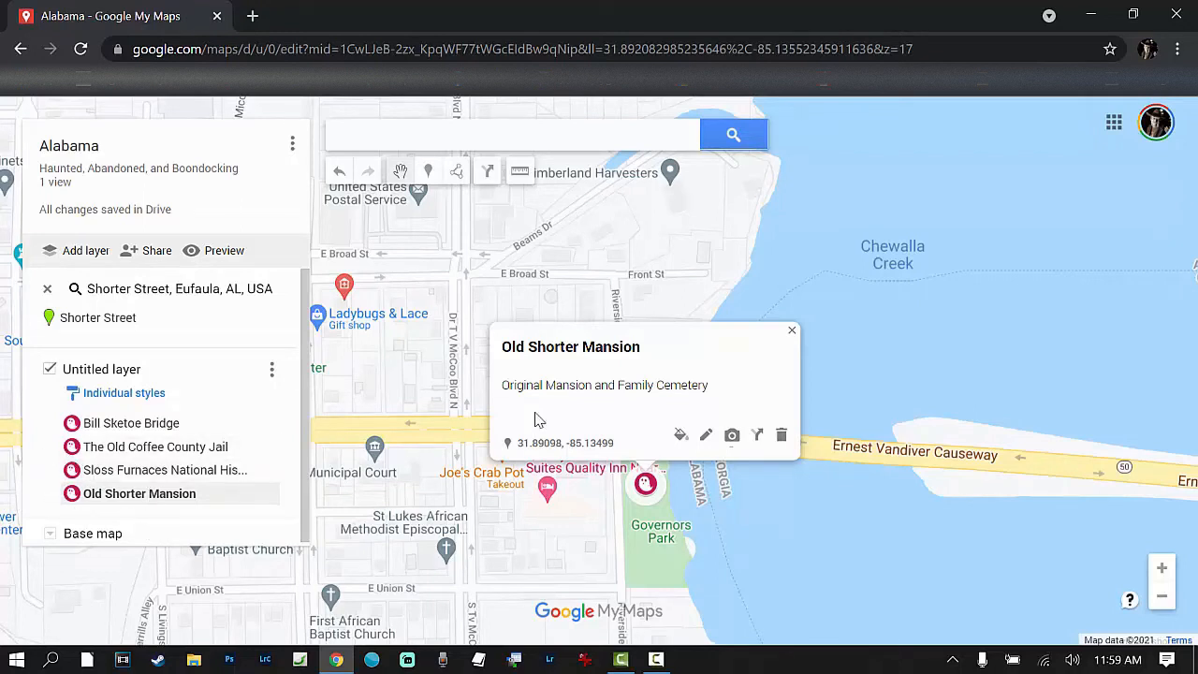
left_click(793, 334)
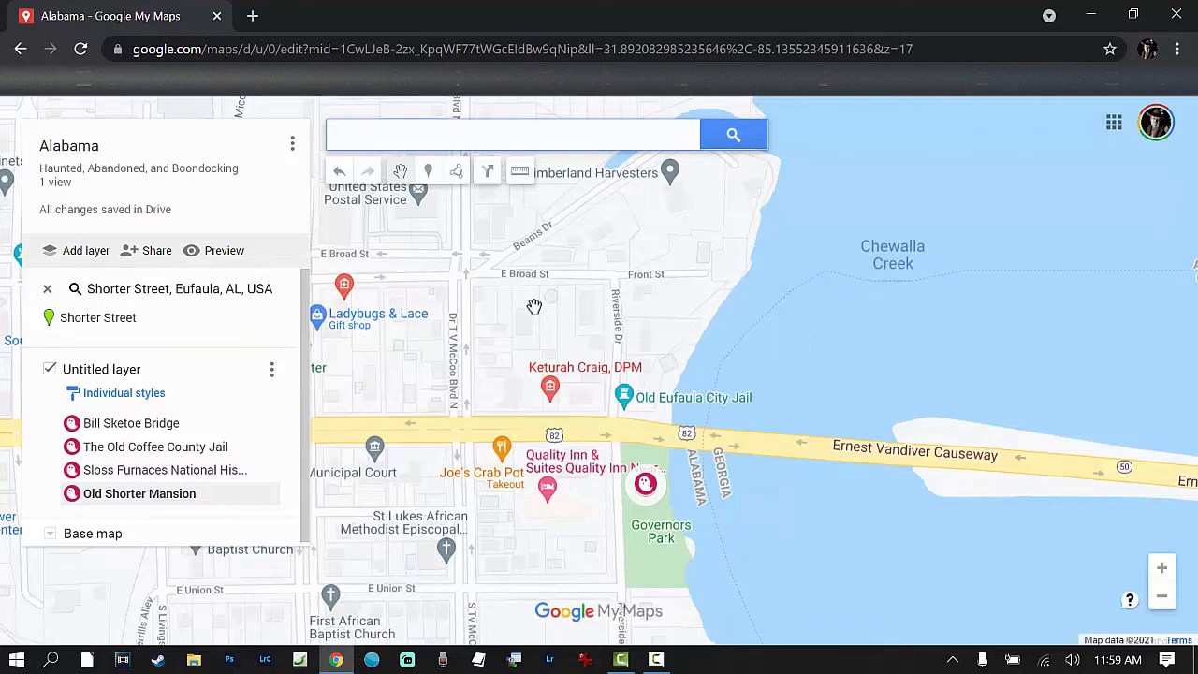
Step: Look up "kingston al" in the map search
left_click(371, 131)
type("ki")
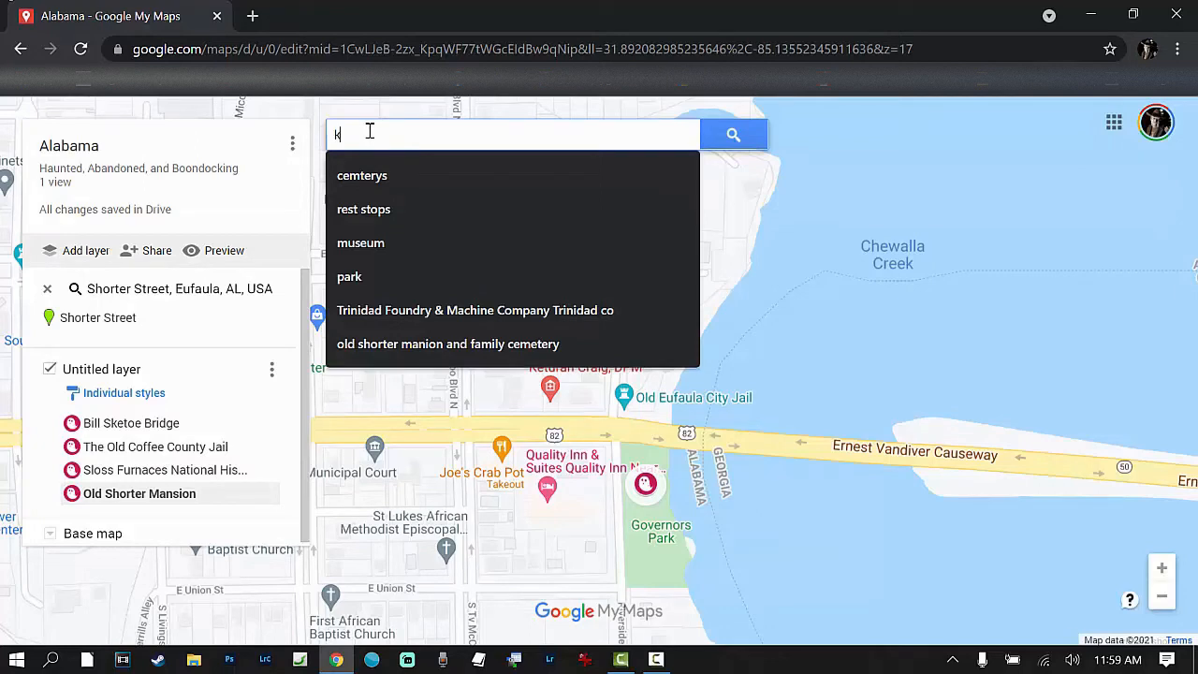
type("ngst")
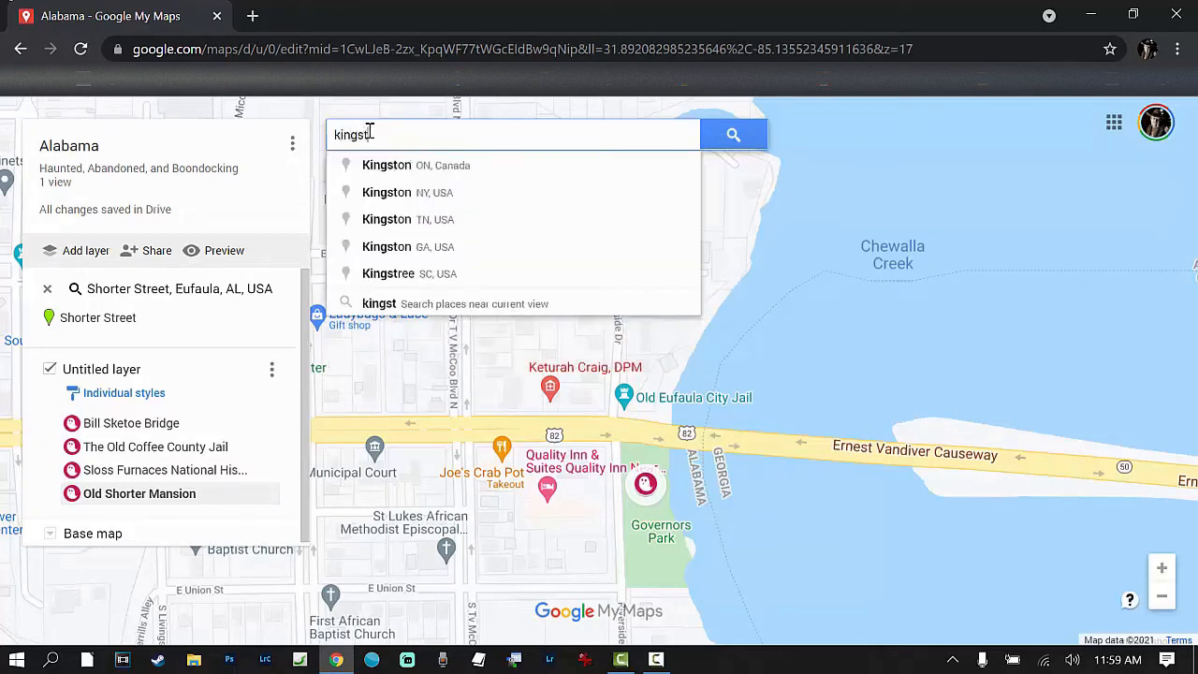
type("on al")
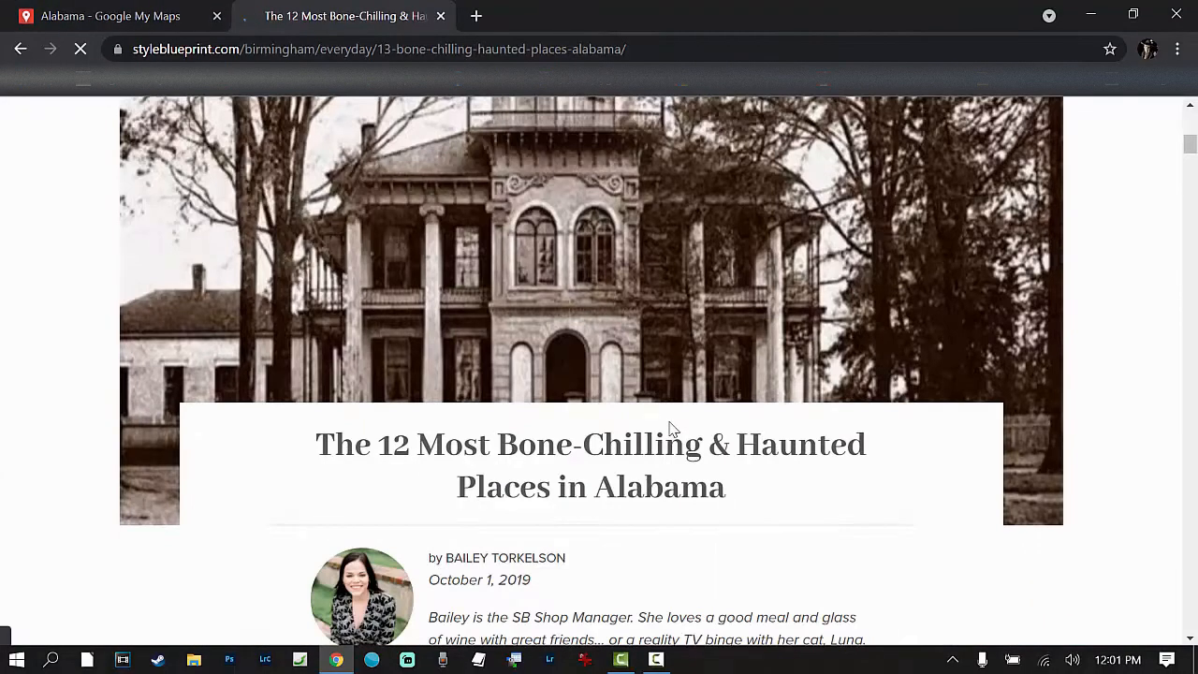
Step: Read through StyleBlueprint's article on the 12 most haunted places in Alabama, from Sloss Furnaces to Lucas Tavern, for further locations to map
scroll(668, 430, "down", 3)
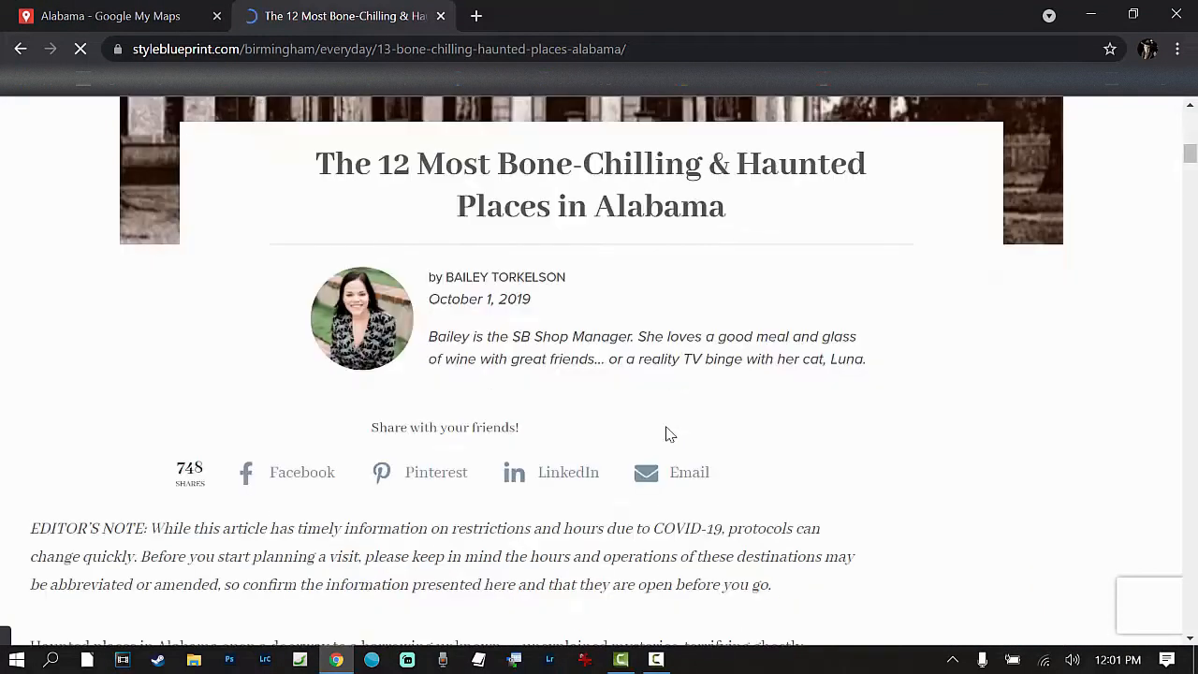
scroll(660, 426, "down", 3)
scroll(617, 422, "down", 4)
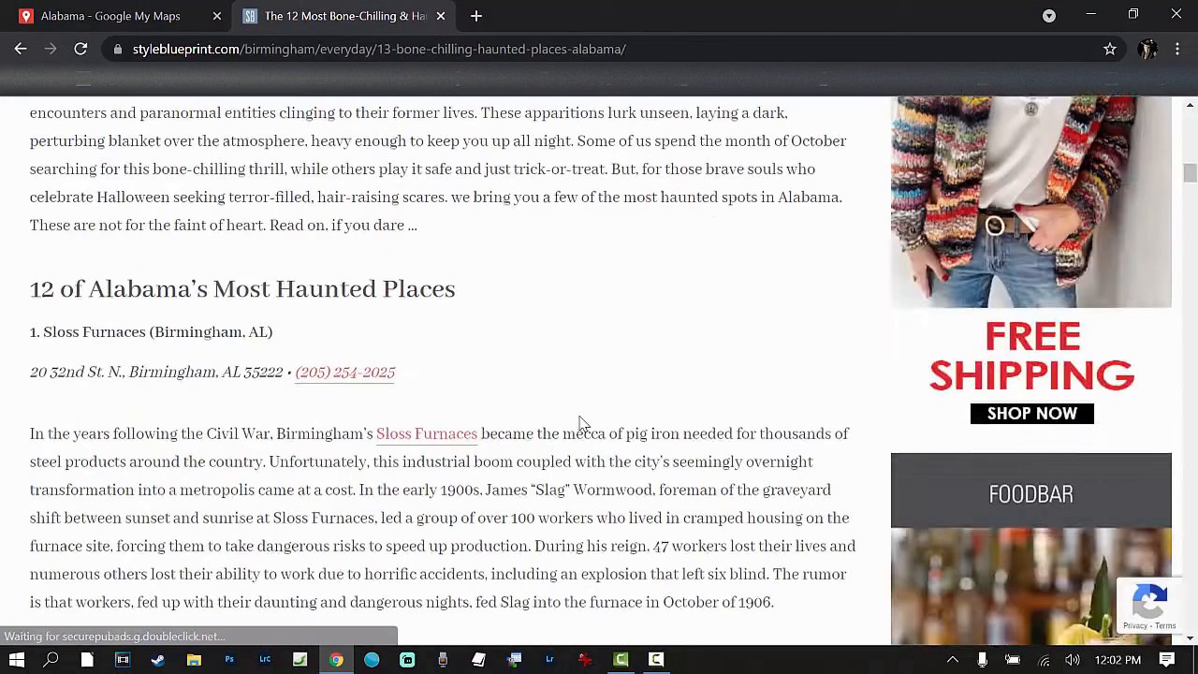
scroll(225, 293, "down", 10)
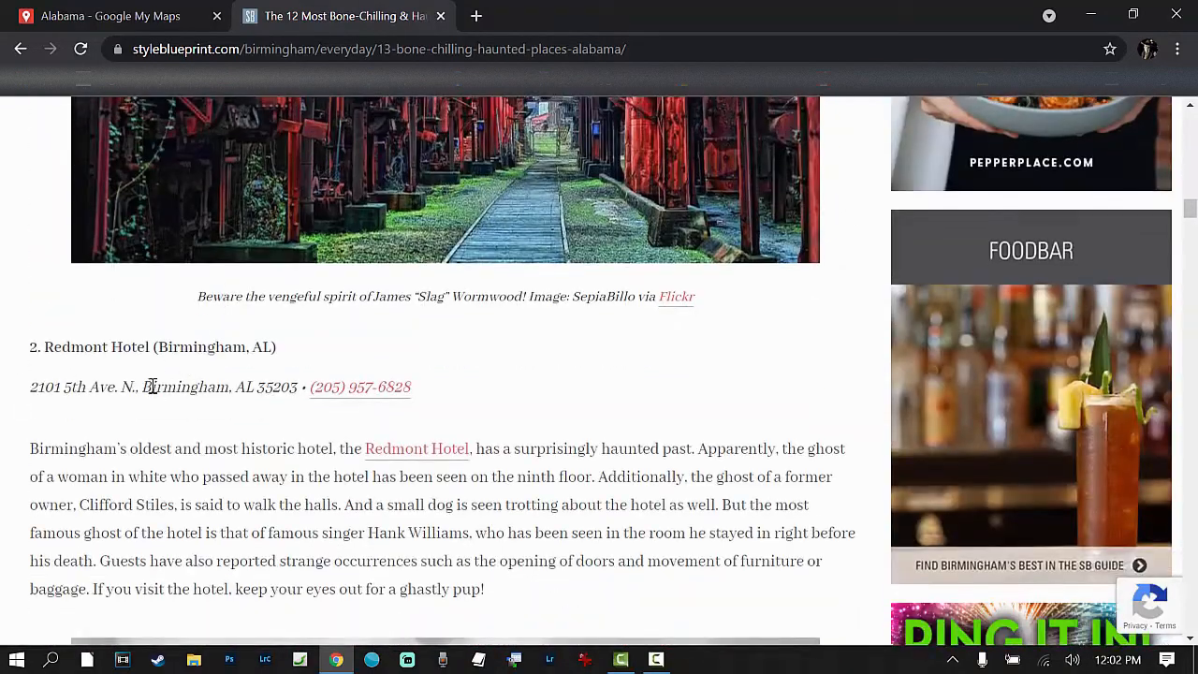
scroll(153, 384, "down", 8)
scroll(157, 393, "down", 10)
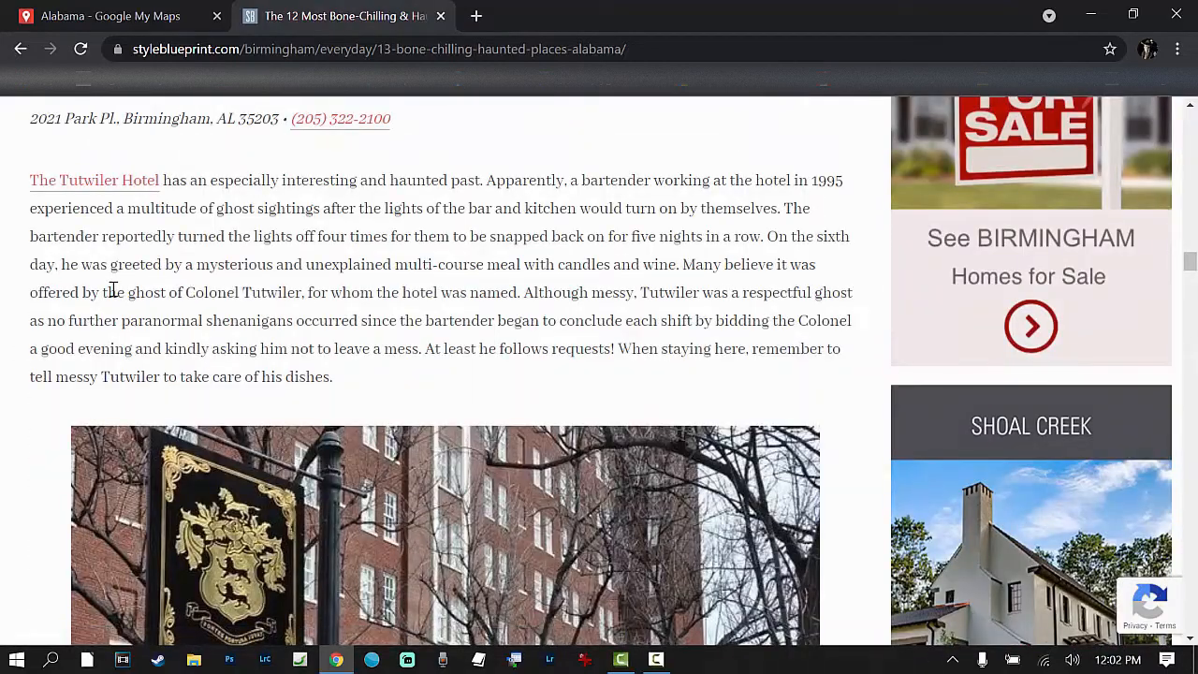
scroll(112, 291, "down", 14)
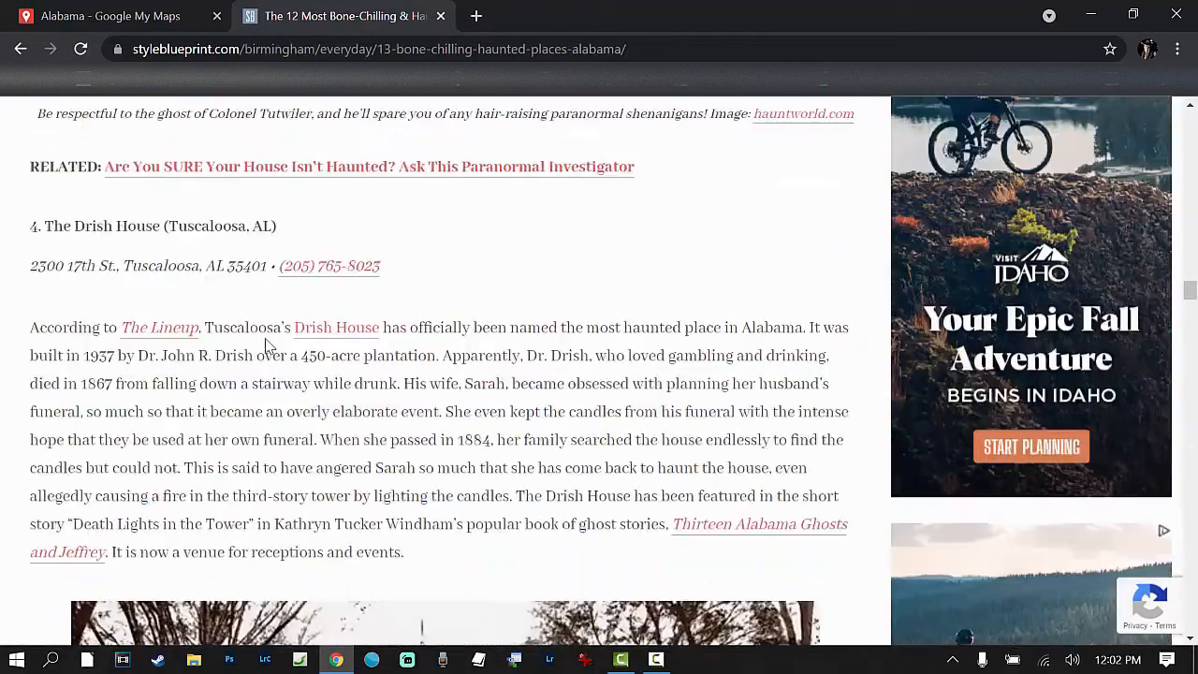
scroll(267, 348, "up", 3)
scroll(249, 350, "down", 1)
scroll(253, 356, "up", 3)
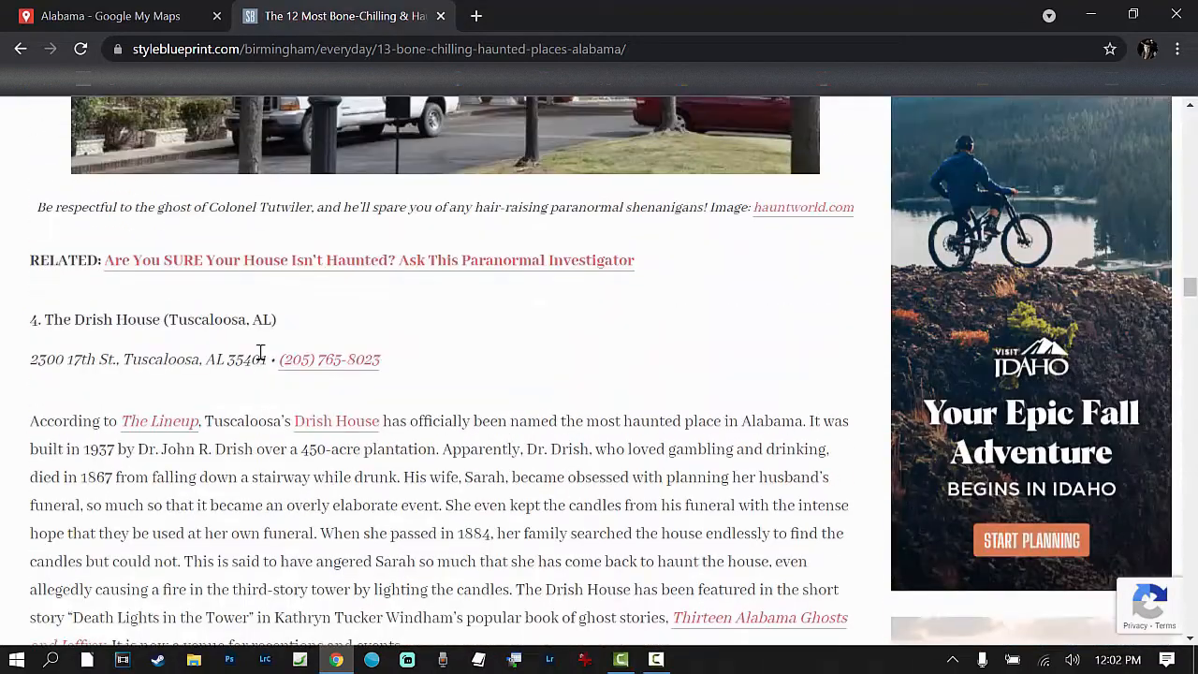
scroll(90, 348, "down", 13)
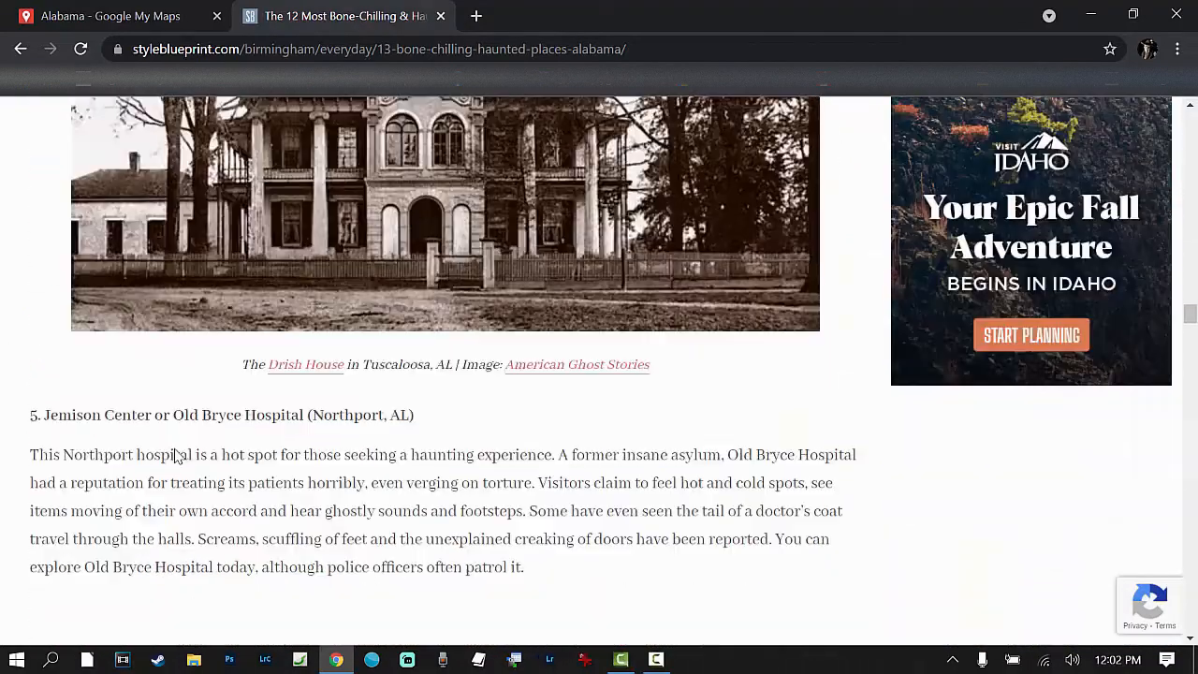
scroll(176, 447, "up", 3)
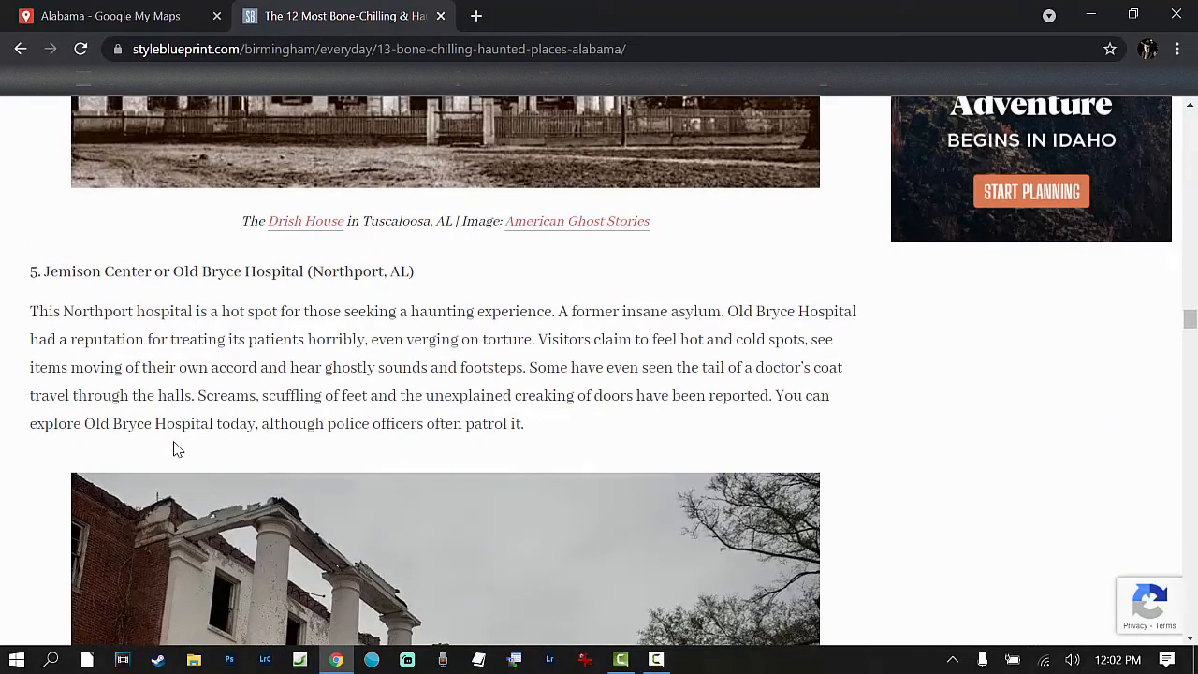
scroll(176, 446, "down", 6)
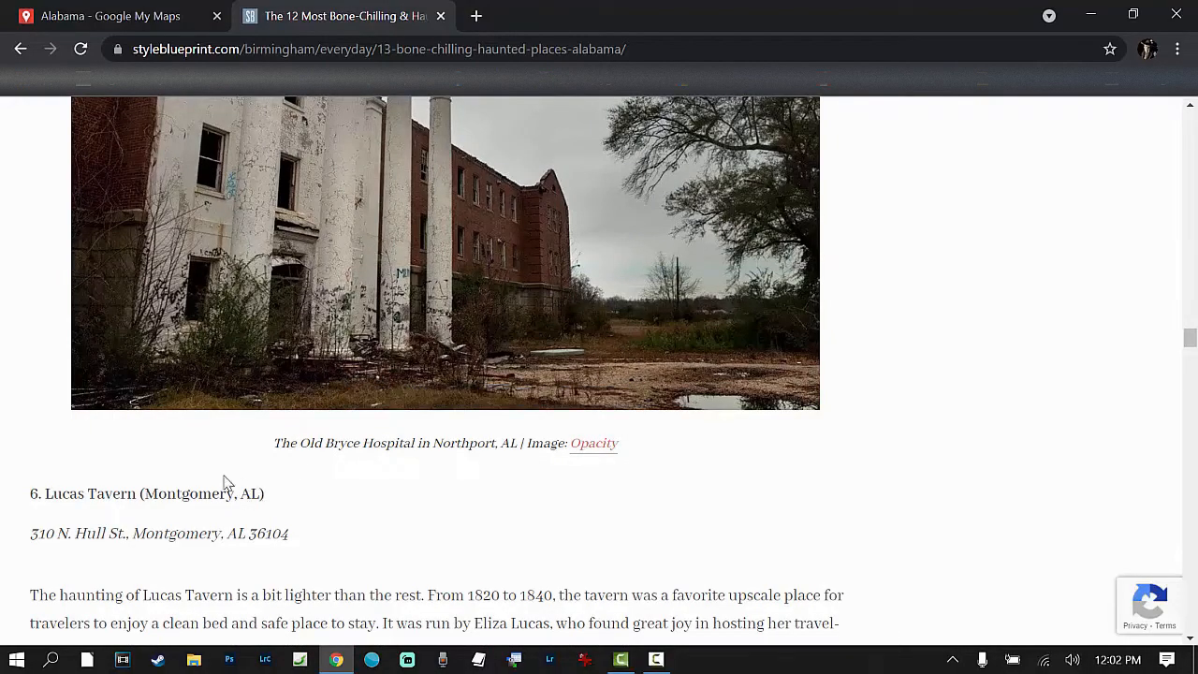
scroll(224, 482, "down", 12)
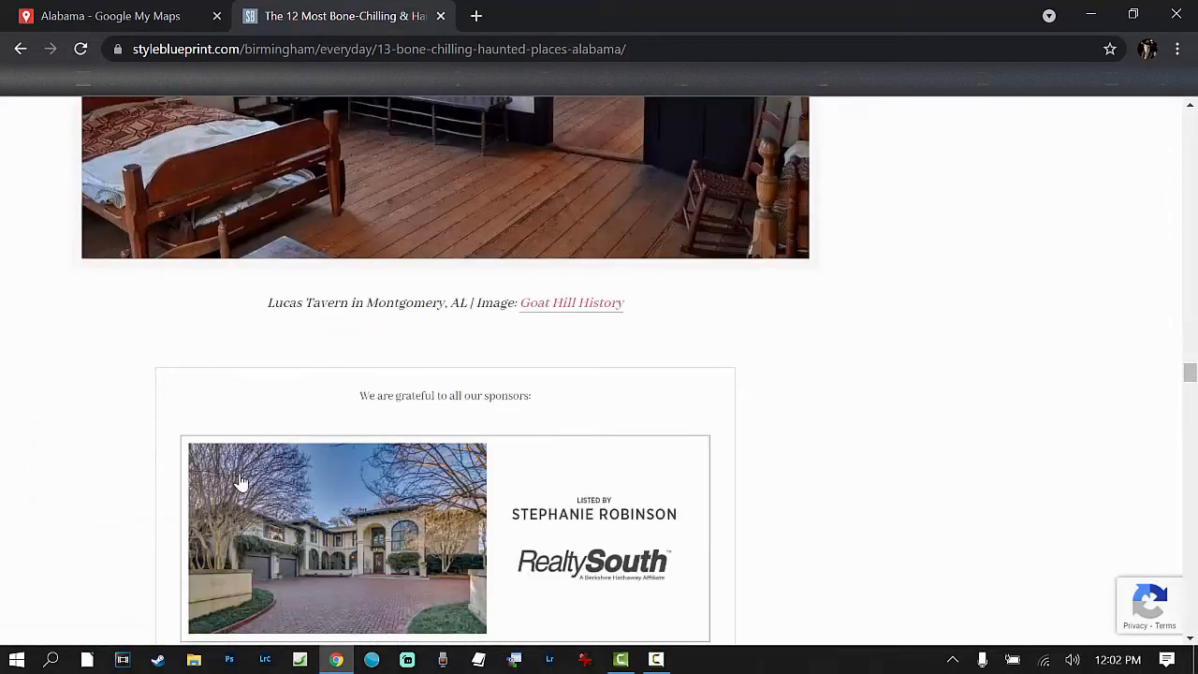
scroll(233, 472, "up", 10)
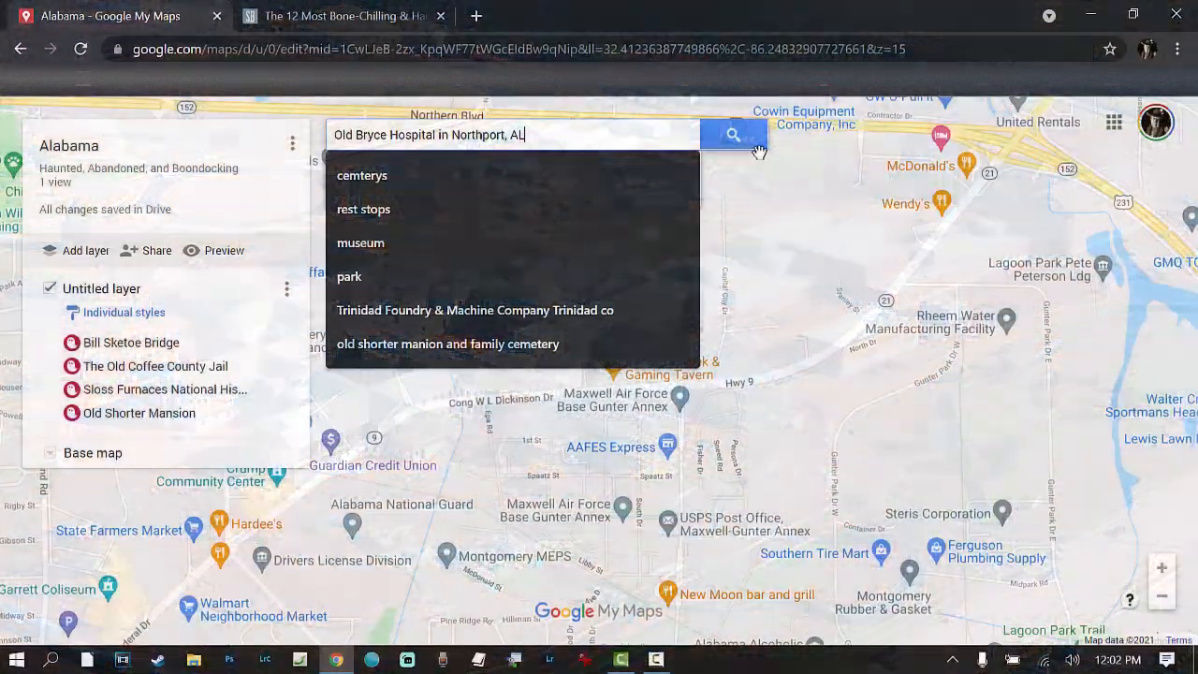
Step: Add Old Bryce Hospital in Northport, AL to the map from a place search and style its marker with the crimson ghost icon
left_click(735, 140)
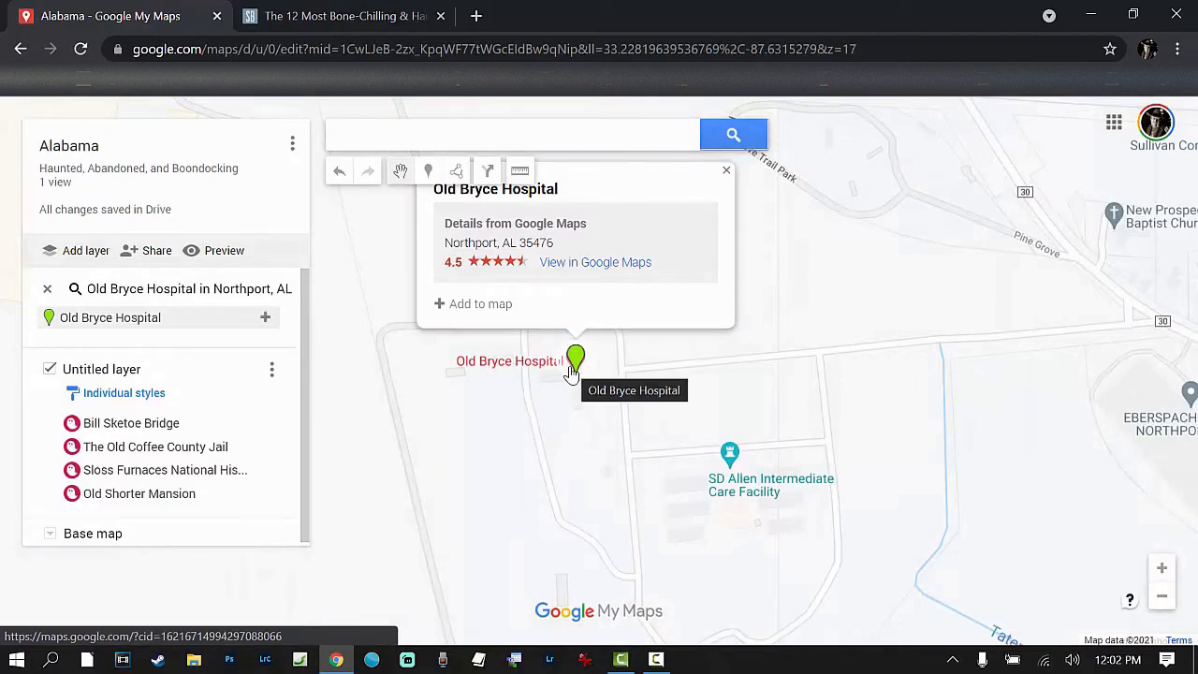
left_click(473, 305)
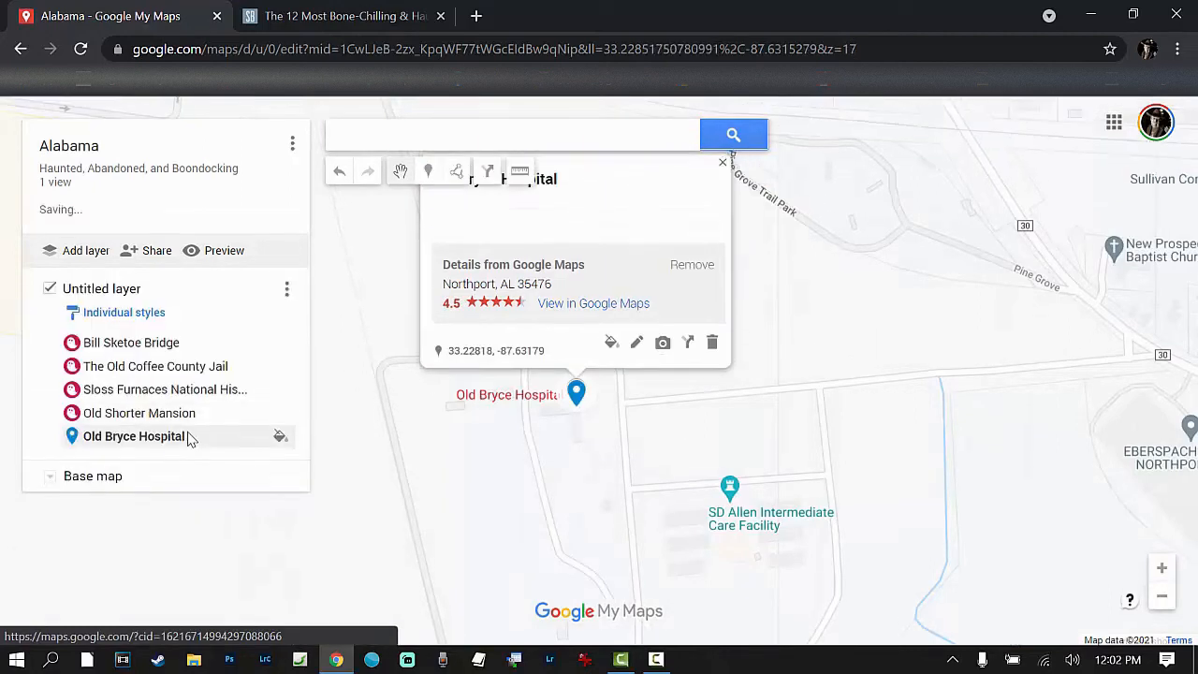
right_click(72, 441)
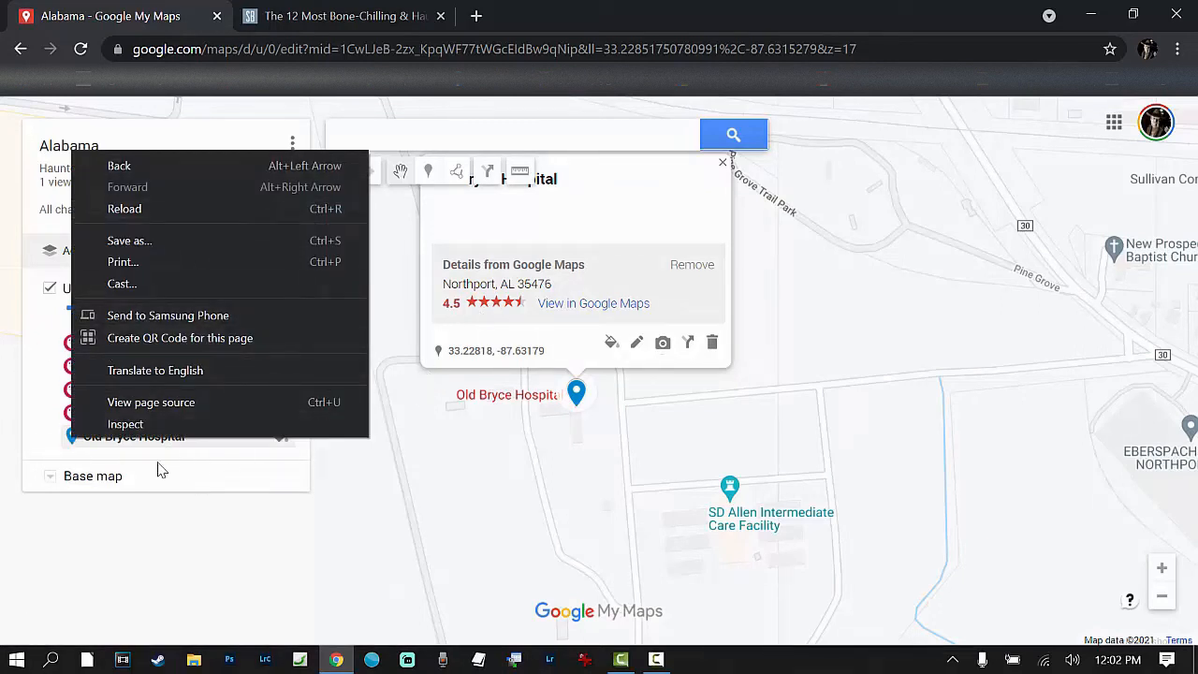
left_click(75, 447)
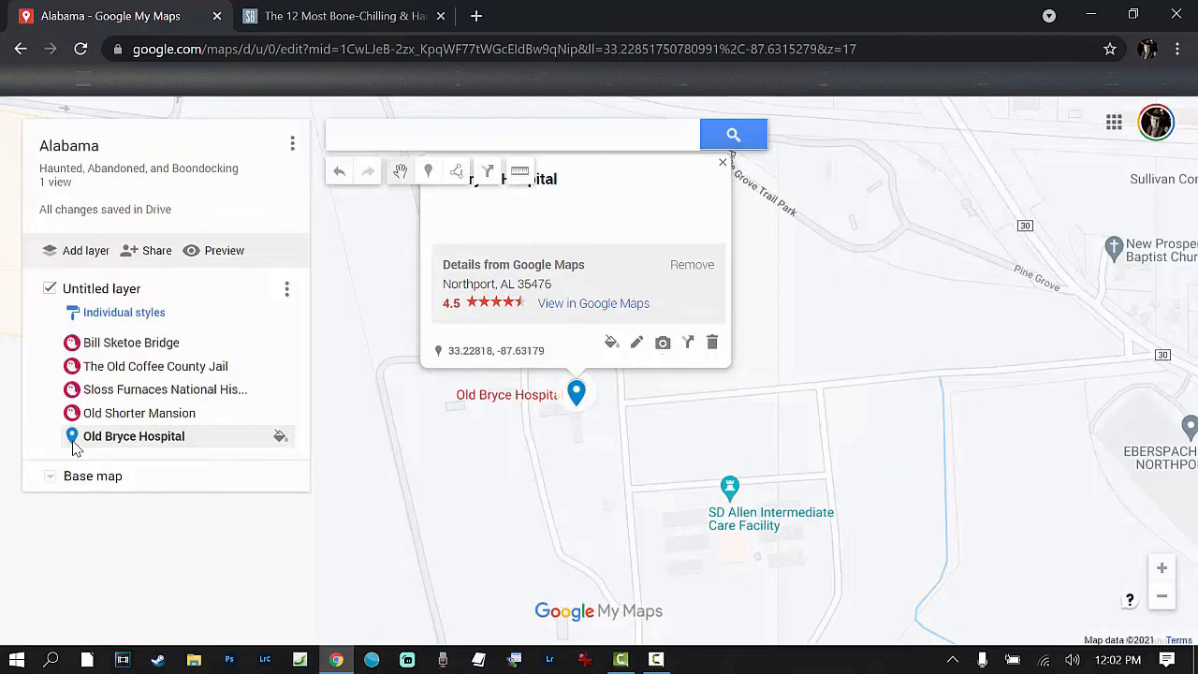
left_click(280, 436)
left_click(116, 374)
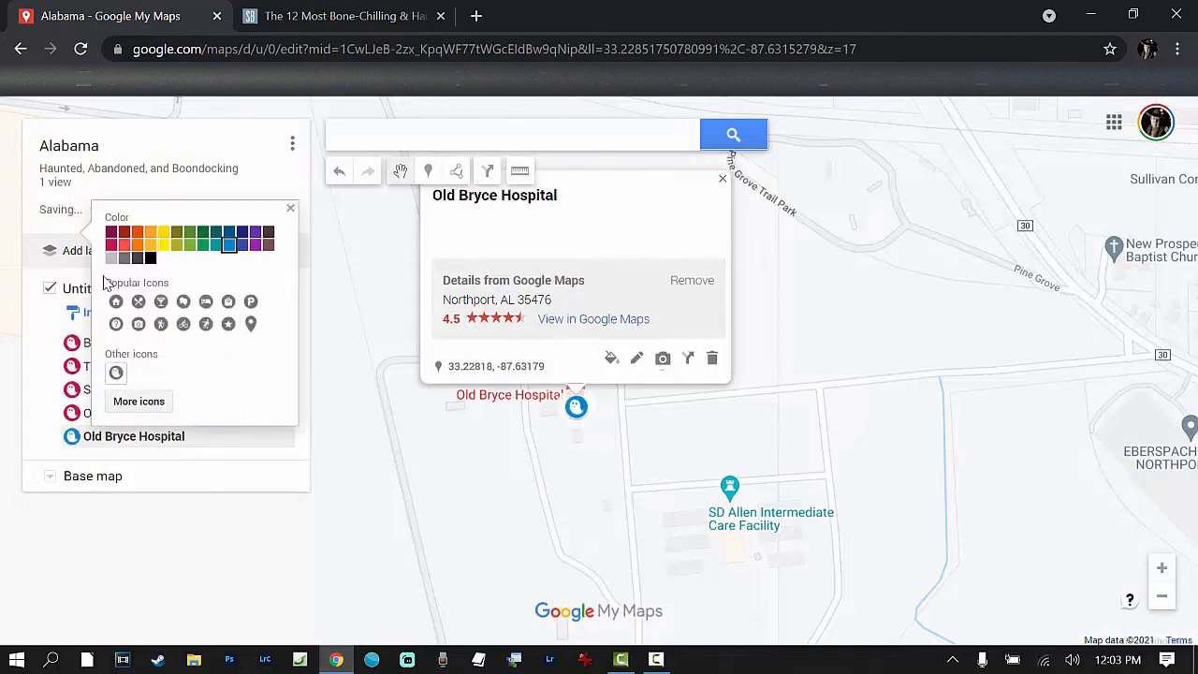
left_click(112, 245)
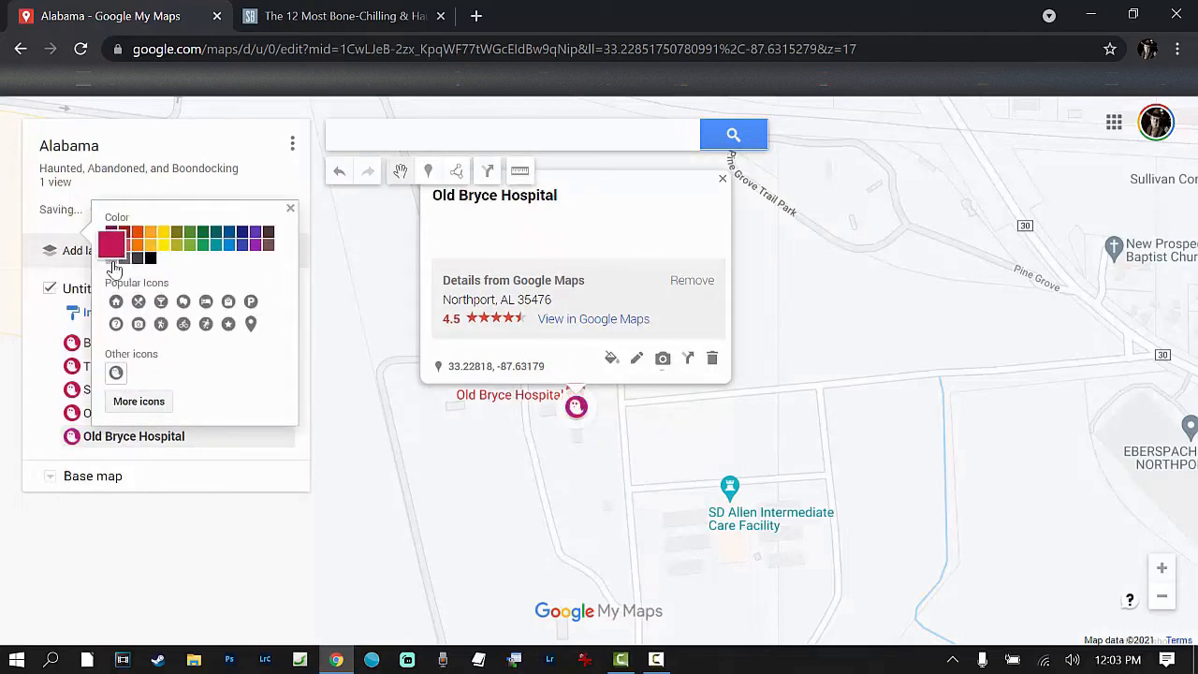
left_click(290, 208)
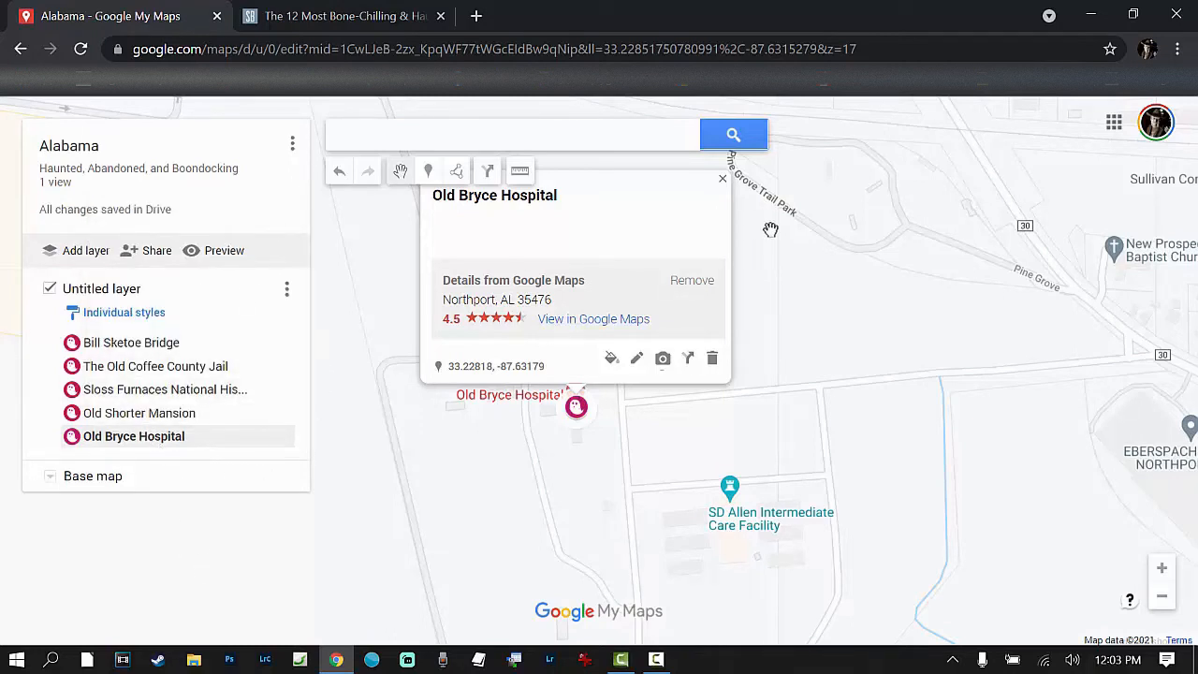
left_click(725, 182)
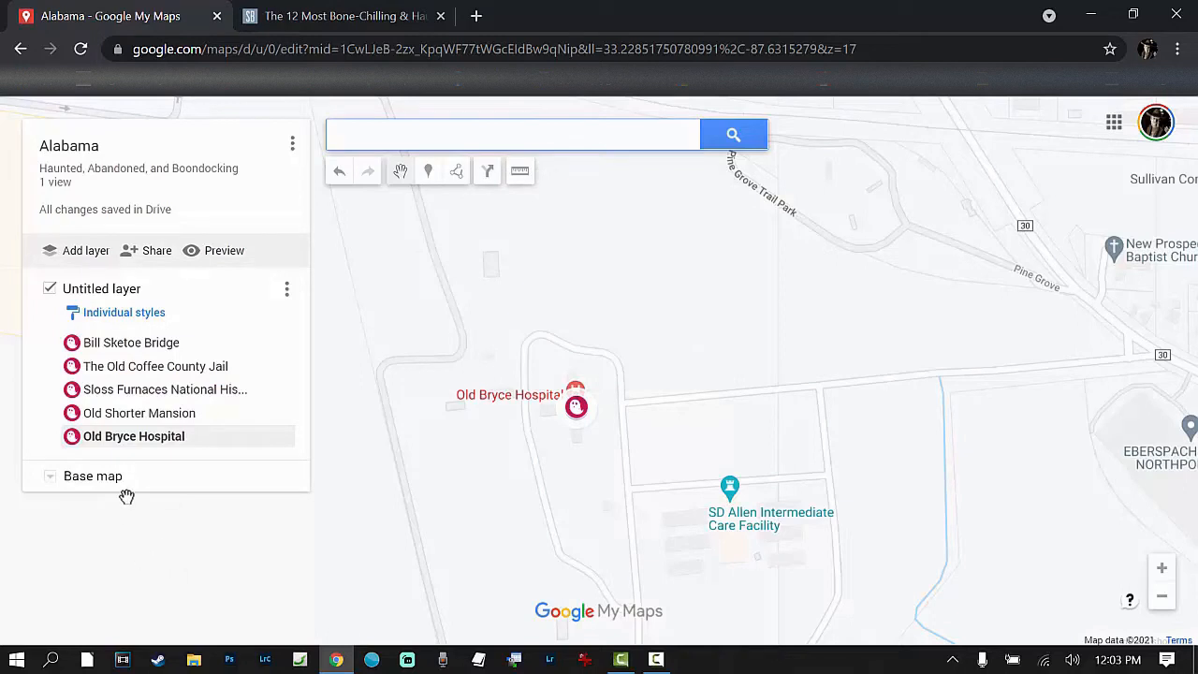
Step: View the Old Bryce Hospital marker's place page in Google Maps, and clear the place when finished
left_click(154, 438)
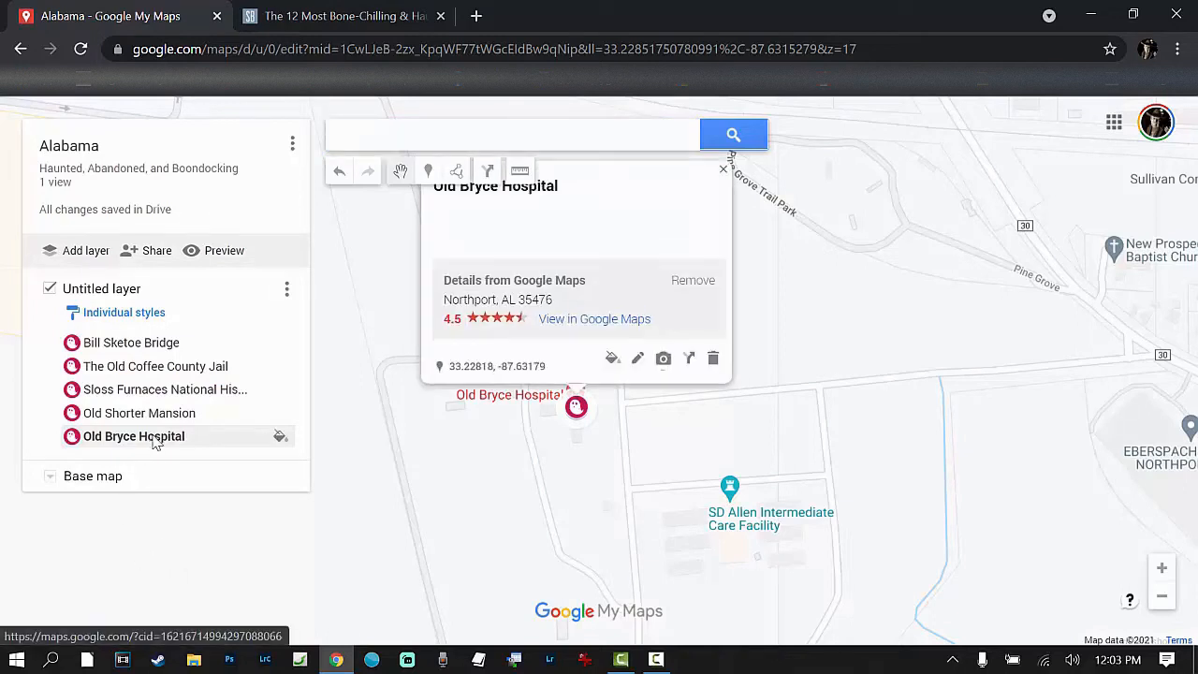
left_click(598, 322)
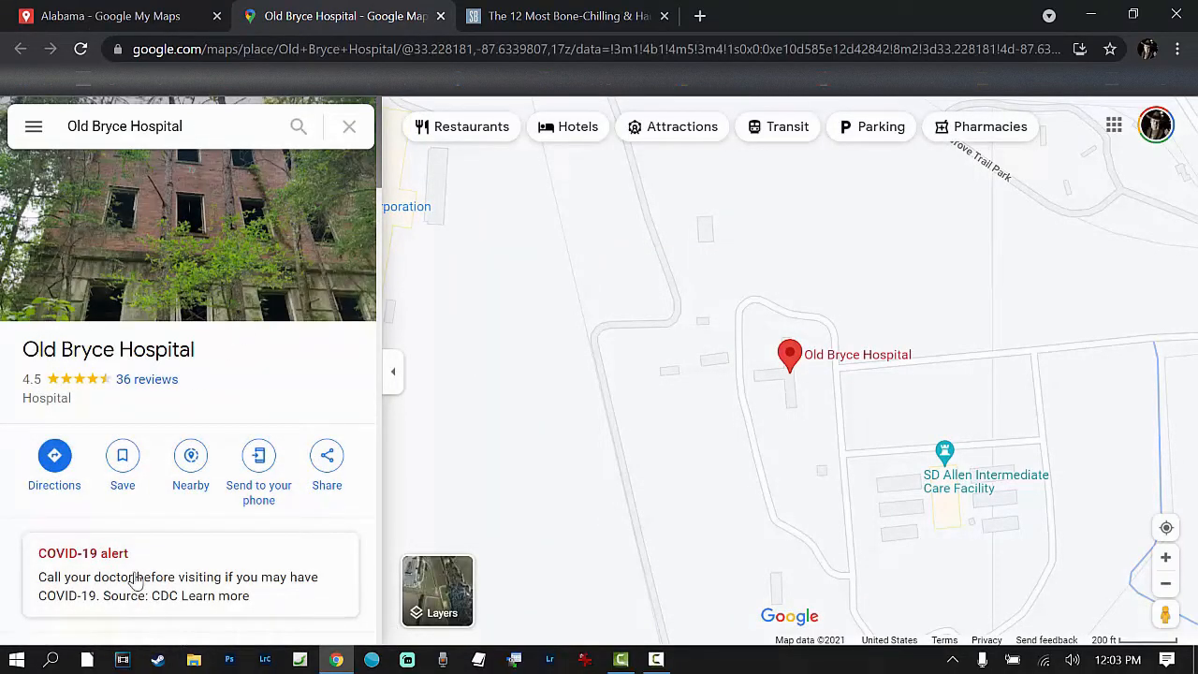
left_click(349, 126)
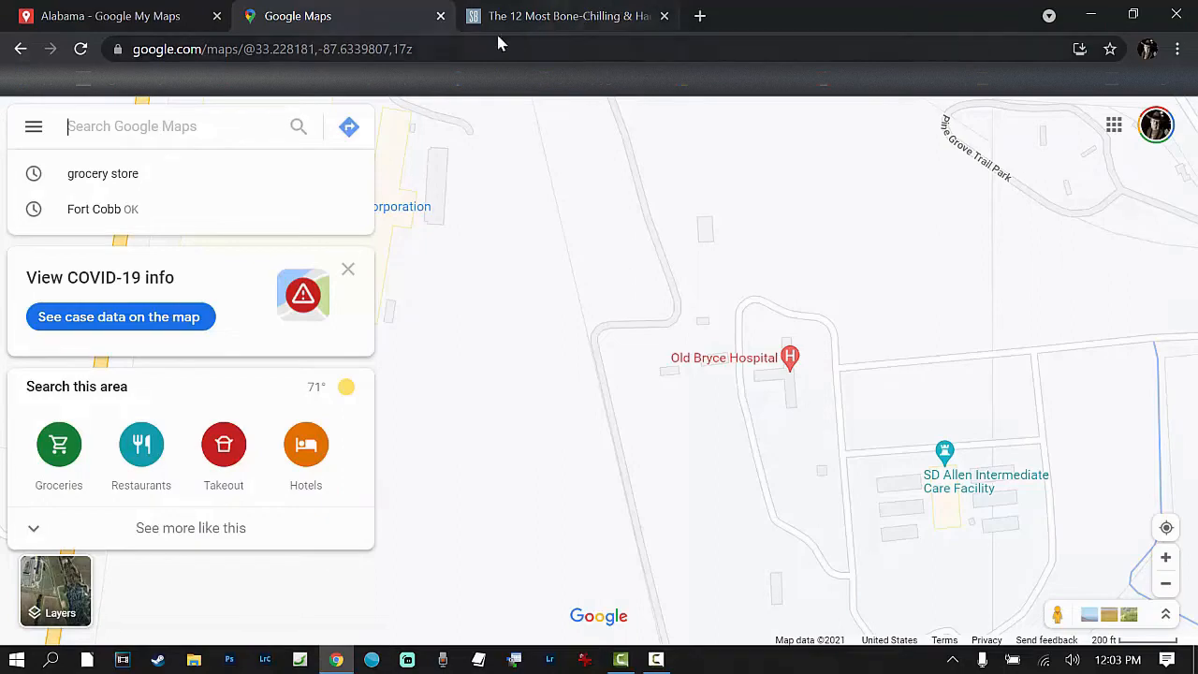
Step: Continue through StyleBlueprint's haunted Alabama article, from Lucas Tavern past Gaines Ridge Dinner Club and Highway 5 Ghost, for further locations to map
left_click(553, 25)
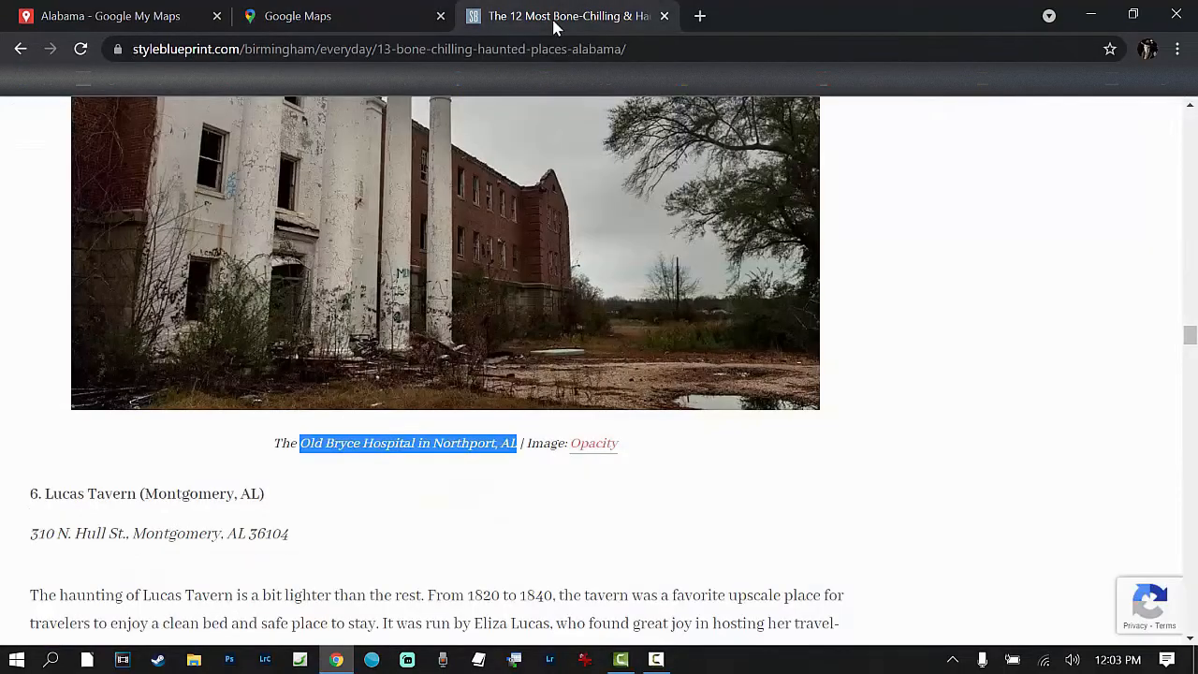
scroll(323, 487, "down", 15)
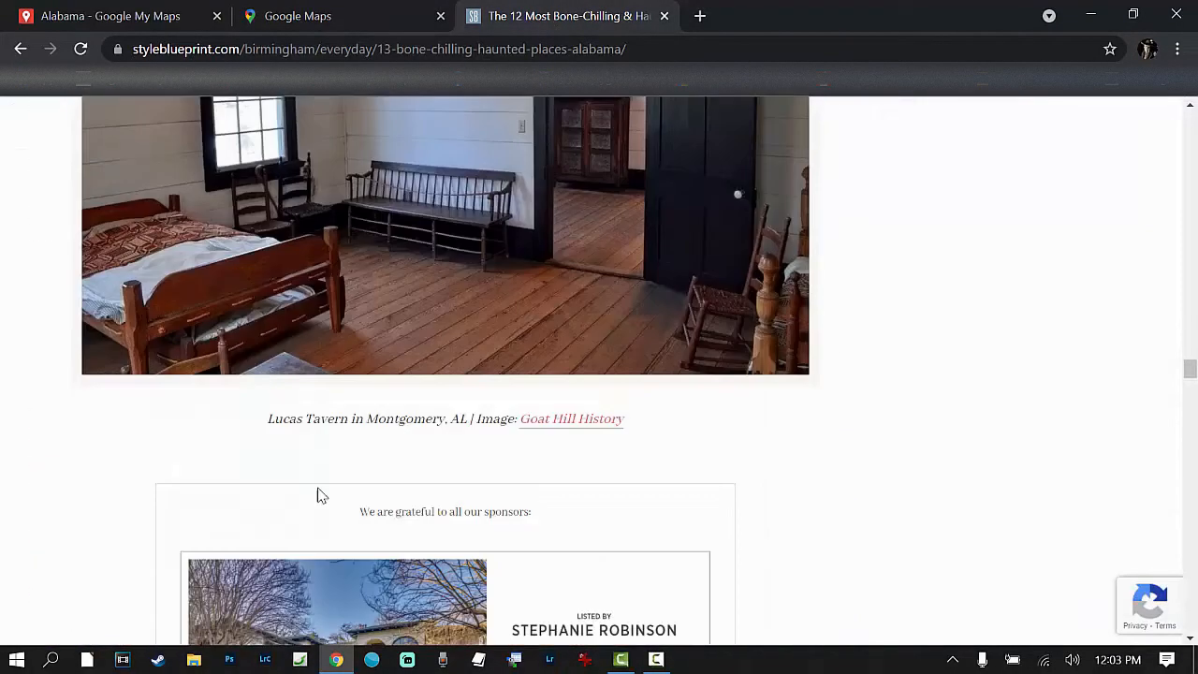
scroll(328, 492, "down", 15)
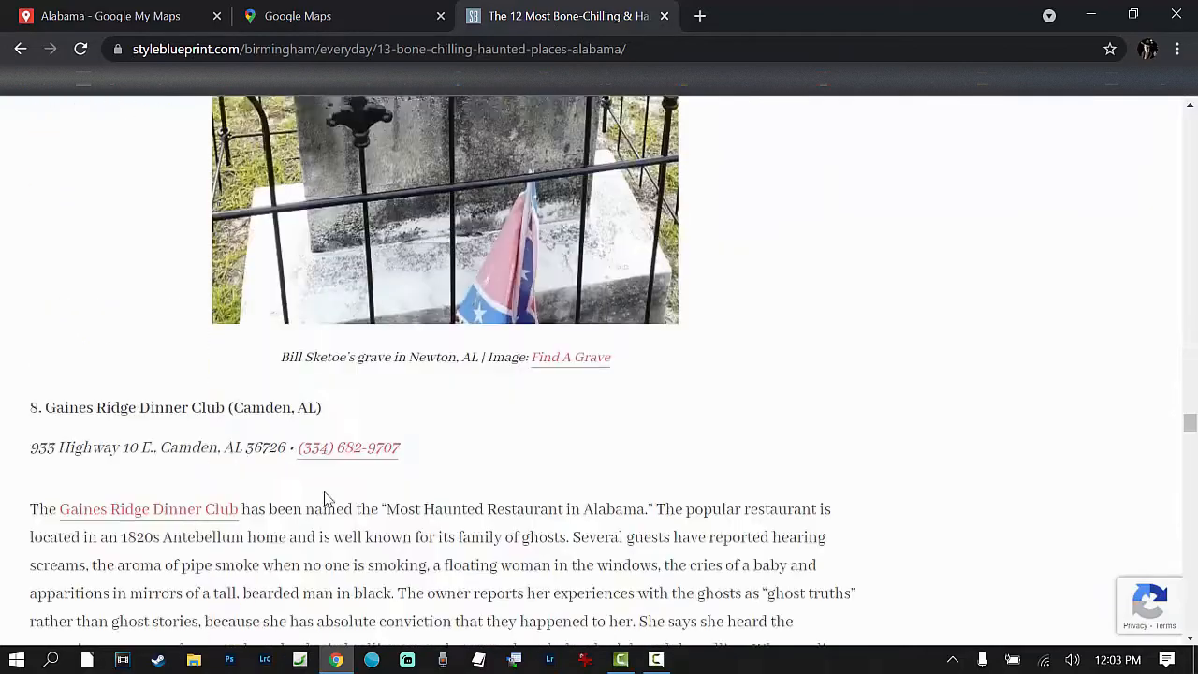
scroll(325, 499, "down", 10)
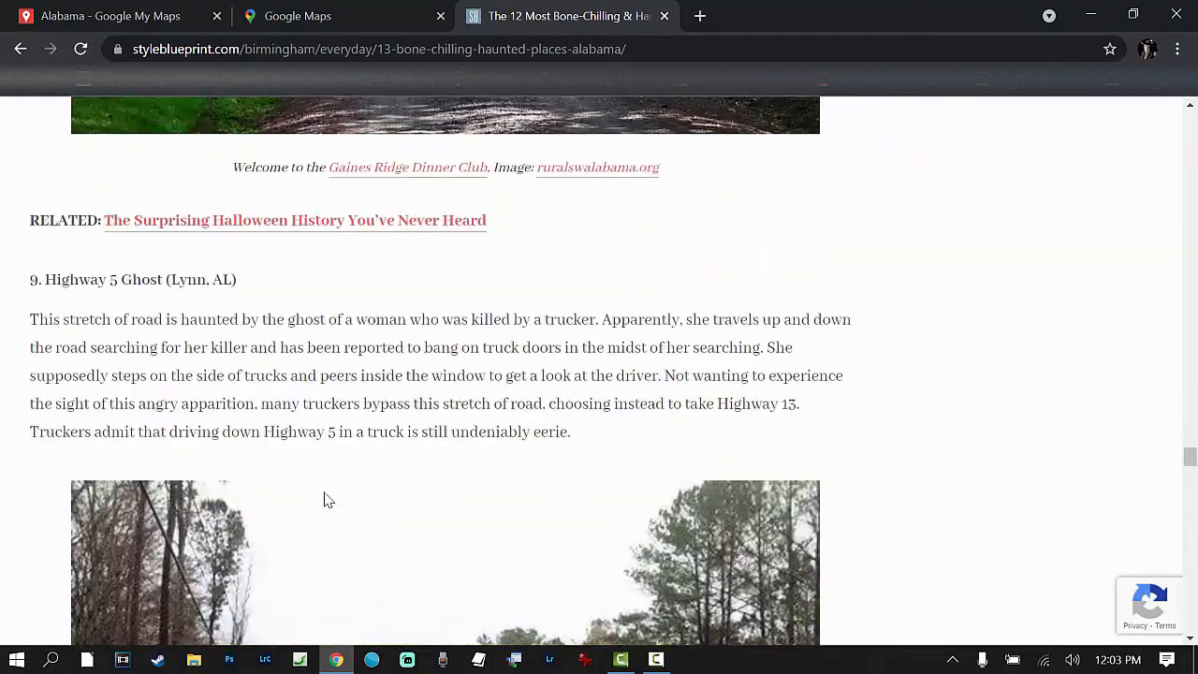
scroll(324, 499, "down", 12)
scroll(321, 505, "down", 10)
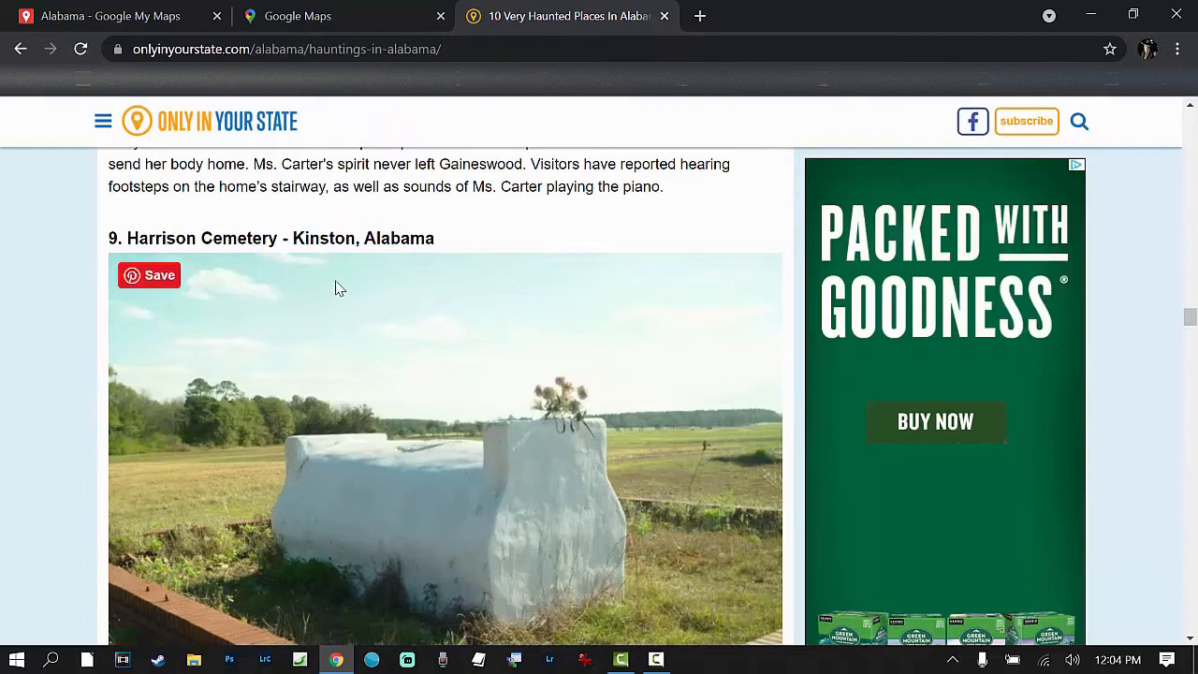
Step: Read the Harrison Cemetery entry in Only In Your State's haunted places article and copy the opening phrase of its description
scroll(225, 290, "up", 1)
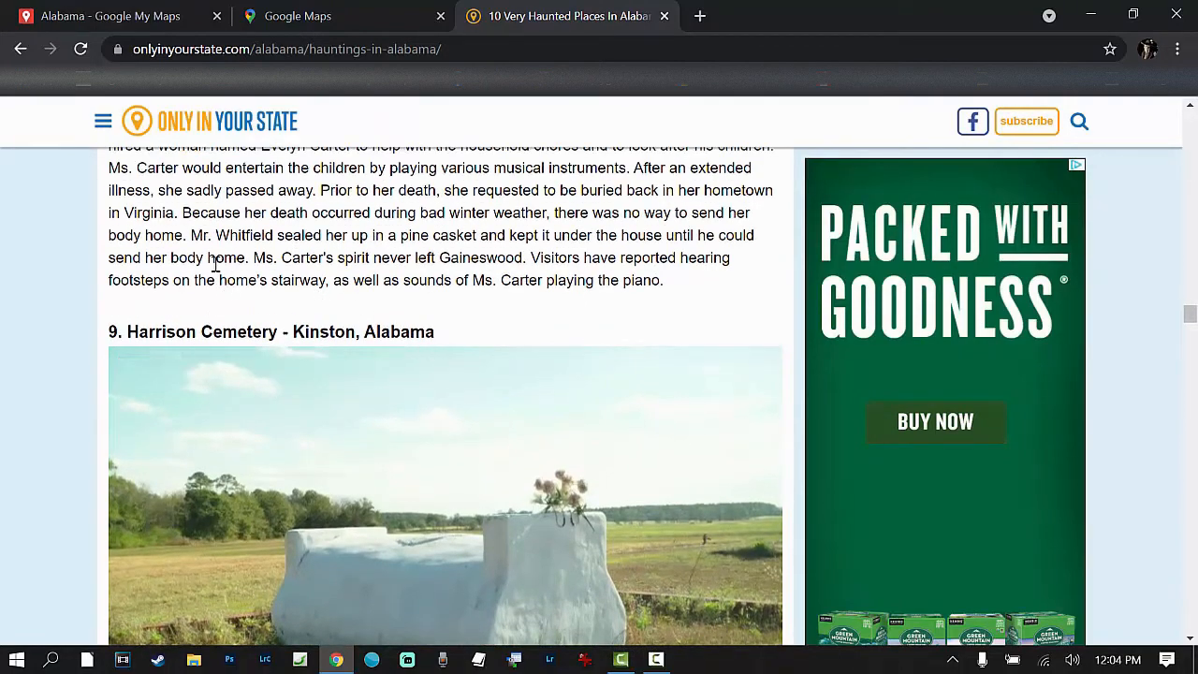
scroll(147, 249, "up", 1)
scroll(157, 260, "down", 6)
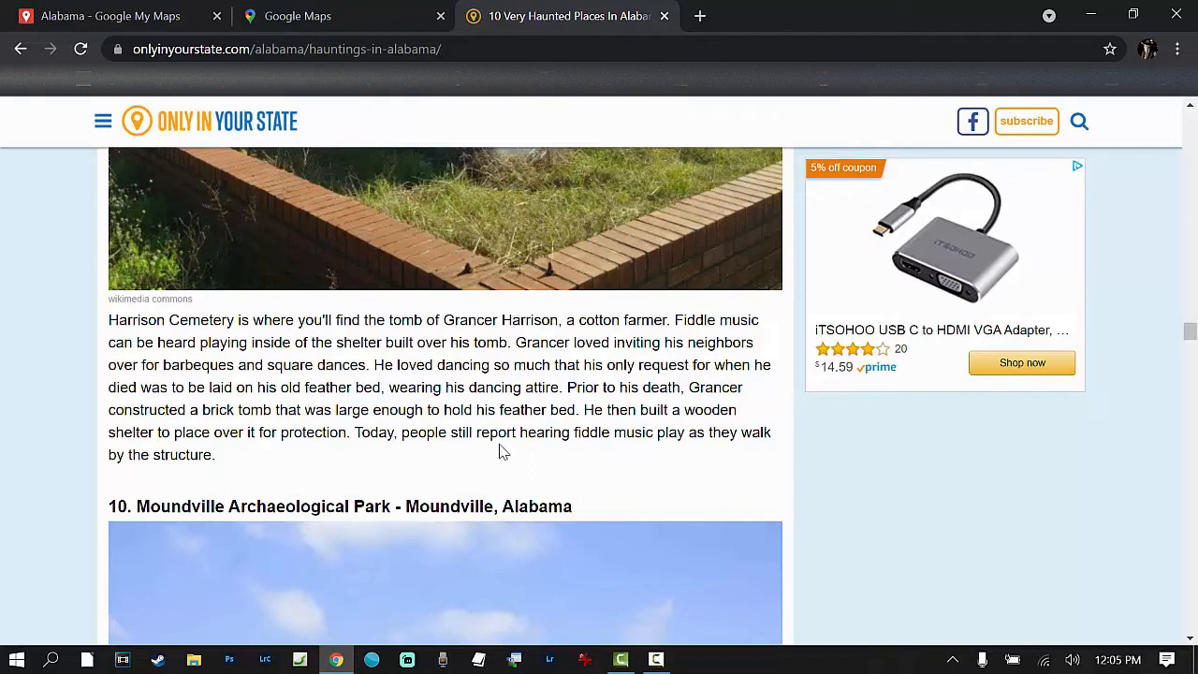
scroll(386, 457, "up", 4)
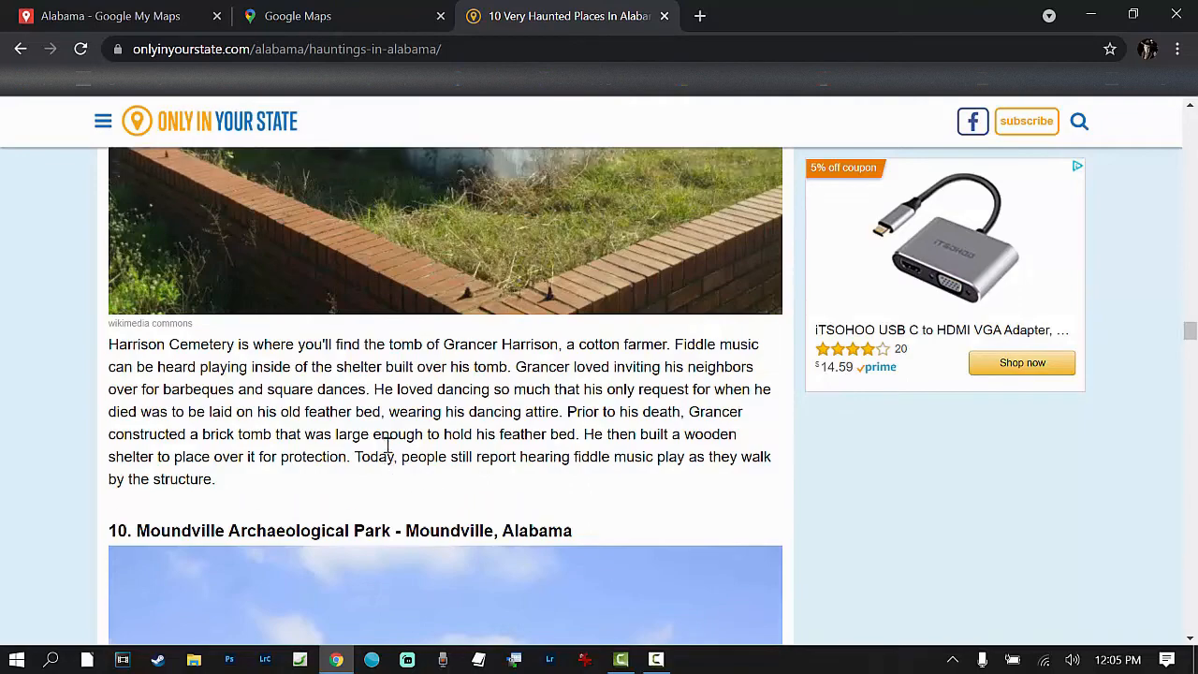
scroll(386, 447, "down", 2)
scroll(388, 447, "down", 1)
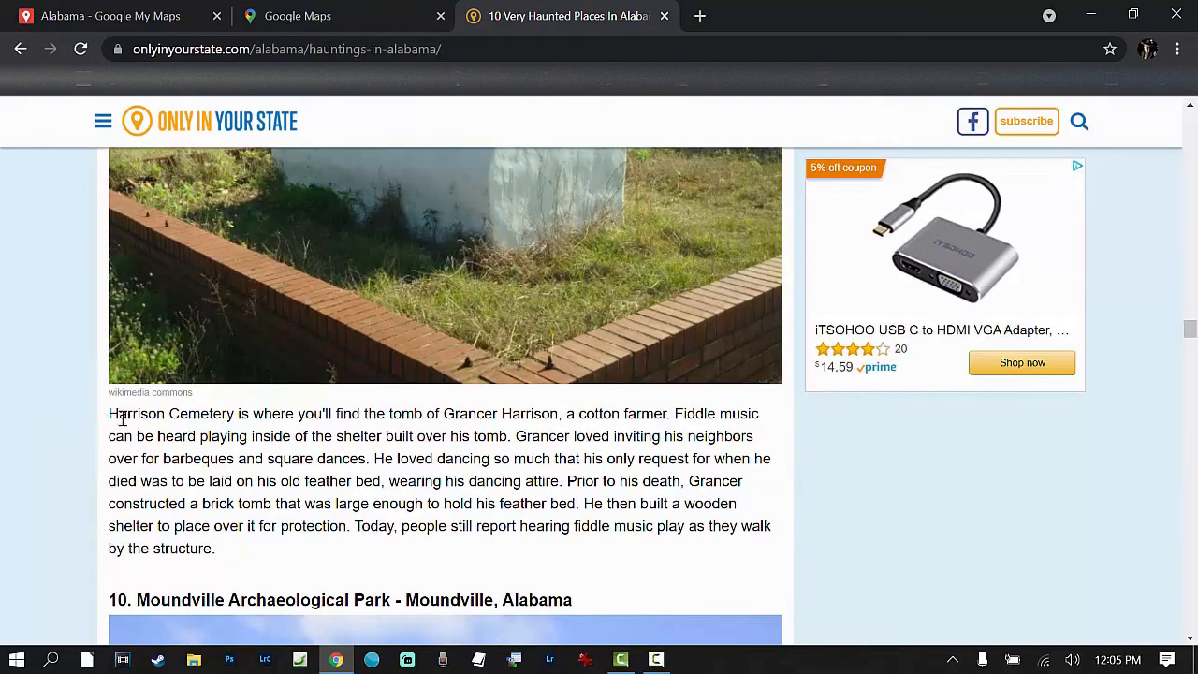
left_click_drag(108, 415, 558, 419)
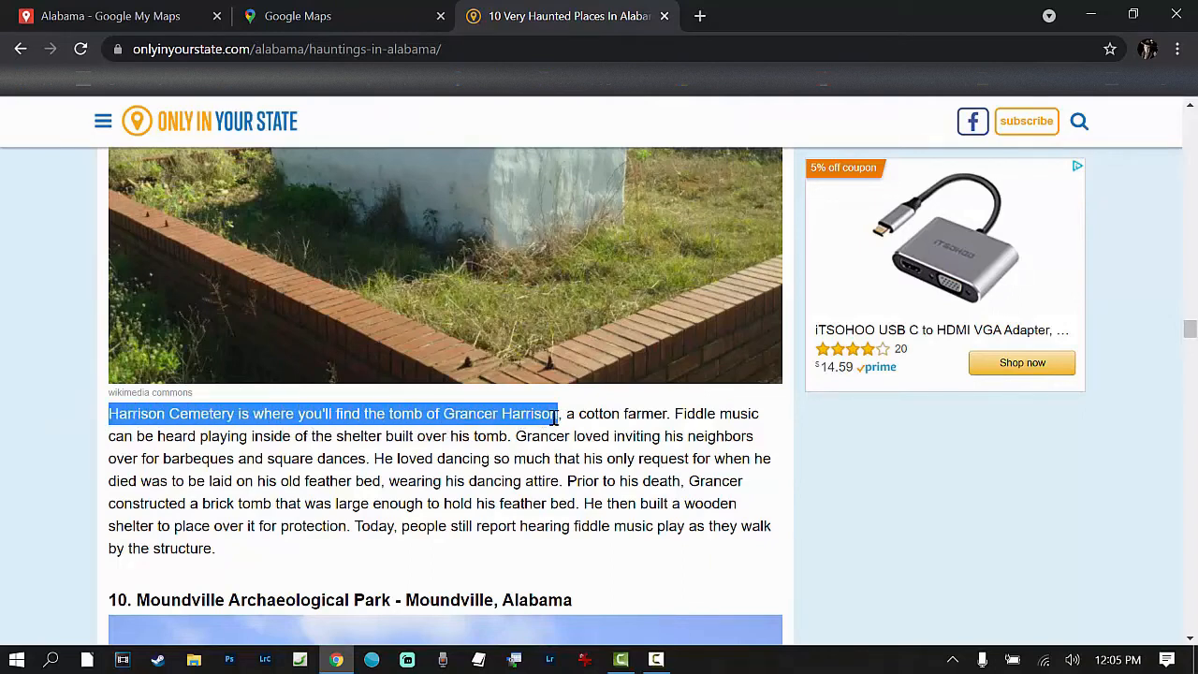
right_click(555, 419)
left_click(600, 432)
Step: Close the Google Maps page and add Harrison Cemetery in Kinston, AL to the Alabama map from a place search
left_click(321, 28)
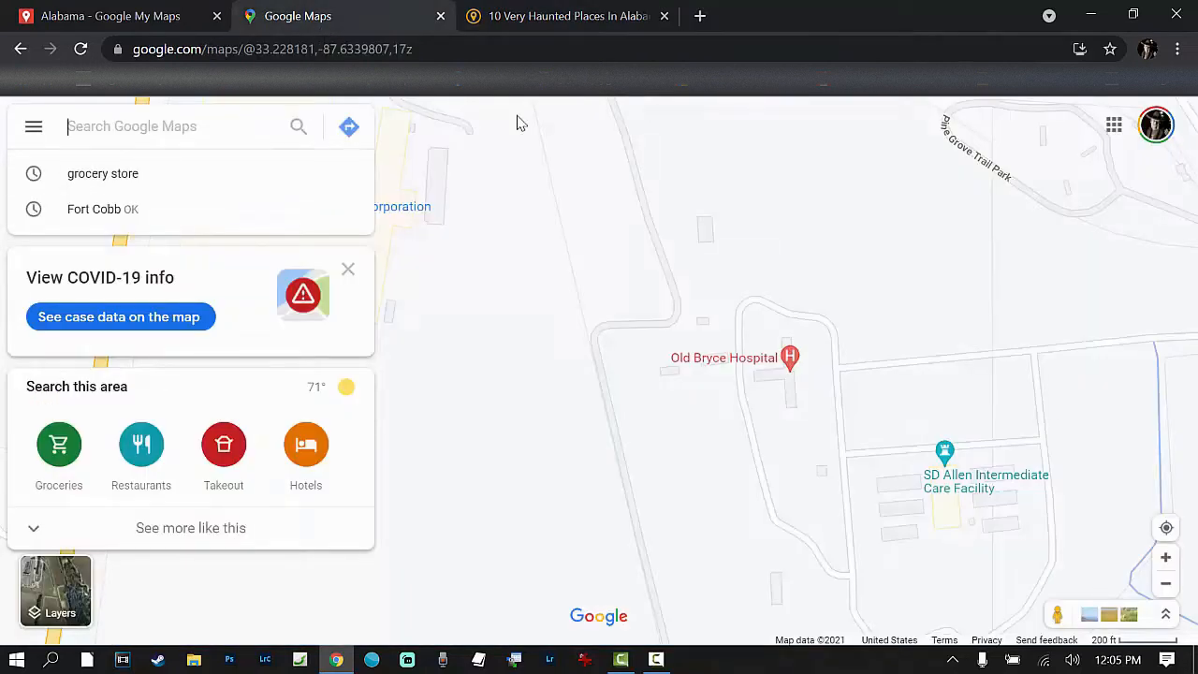
left_click(439, 16)
left_click(173, 19)
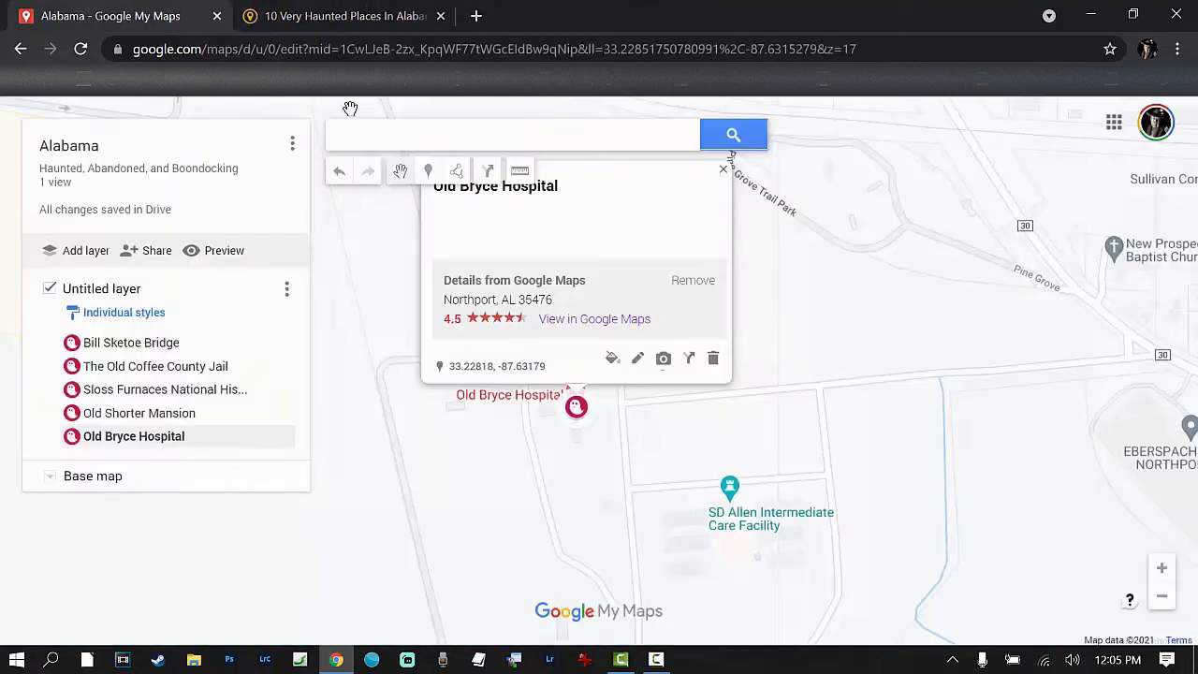
left_click(365, 135)
type("h")
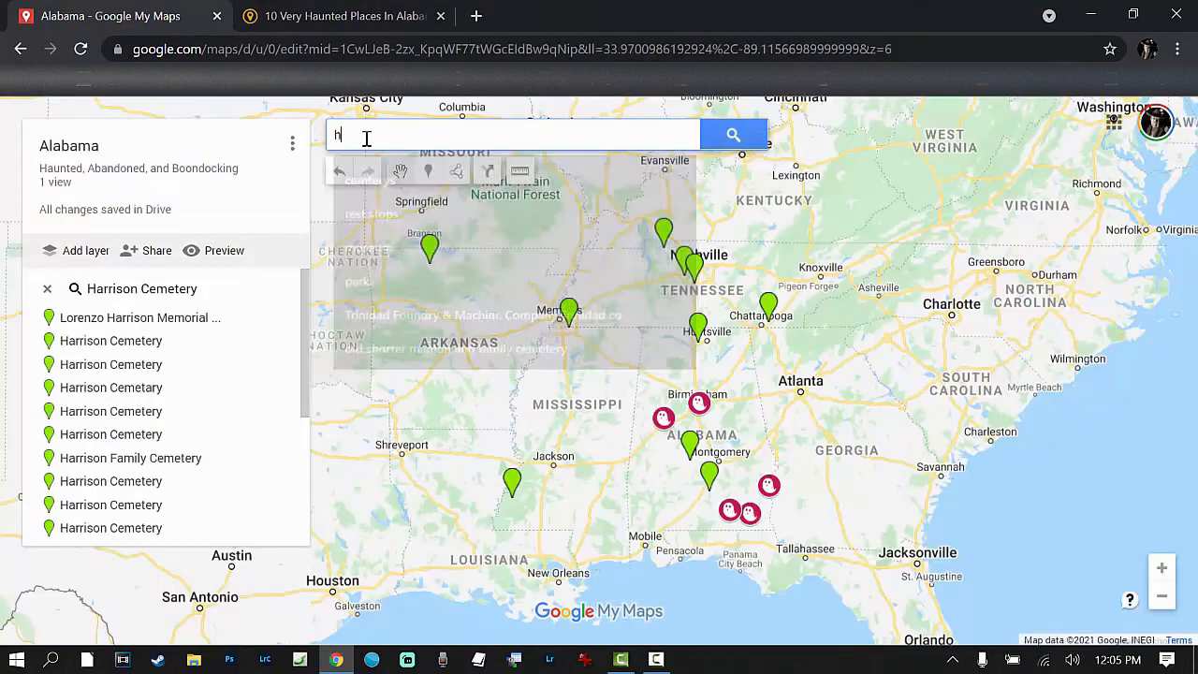
type("arrison")
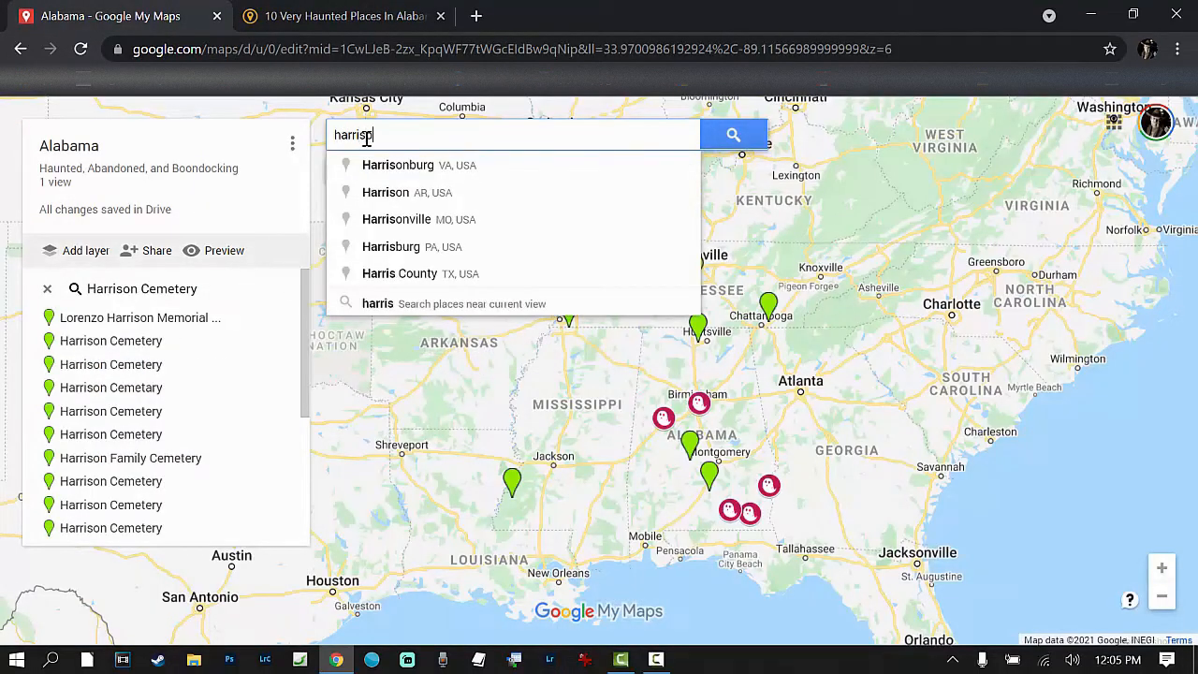
type(" cem")
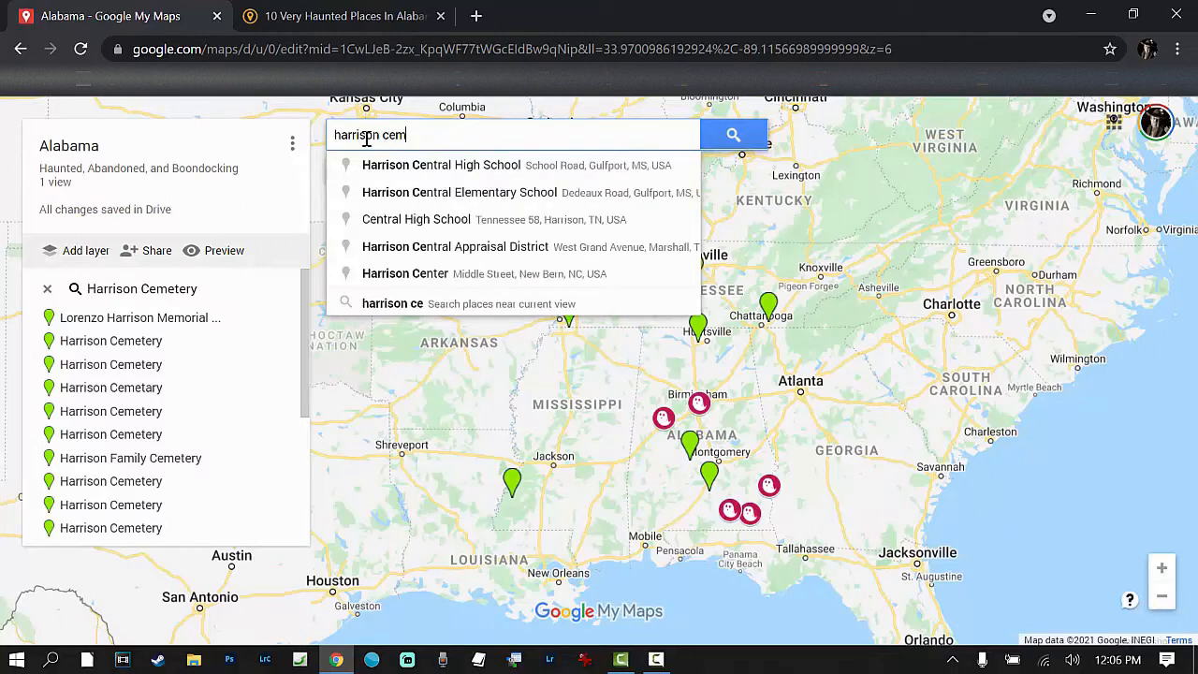
type("etery ")
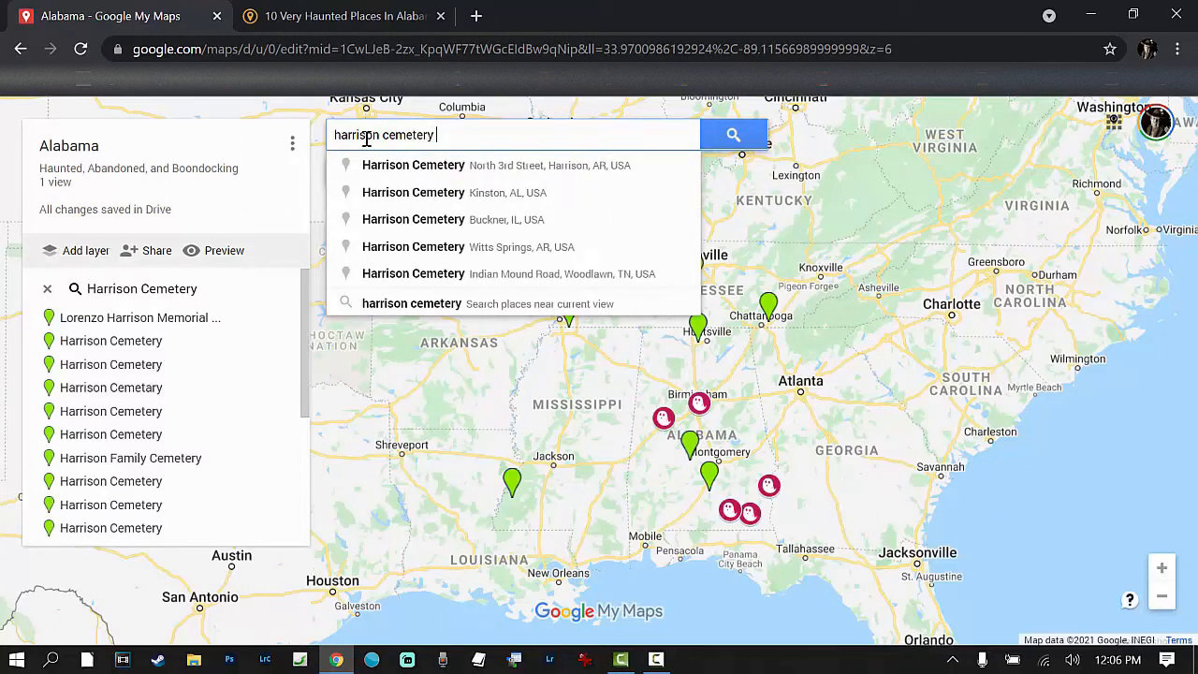
type("in kings")
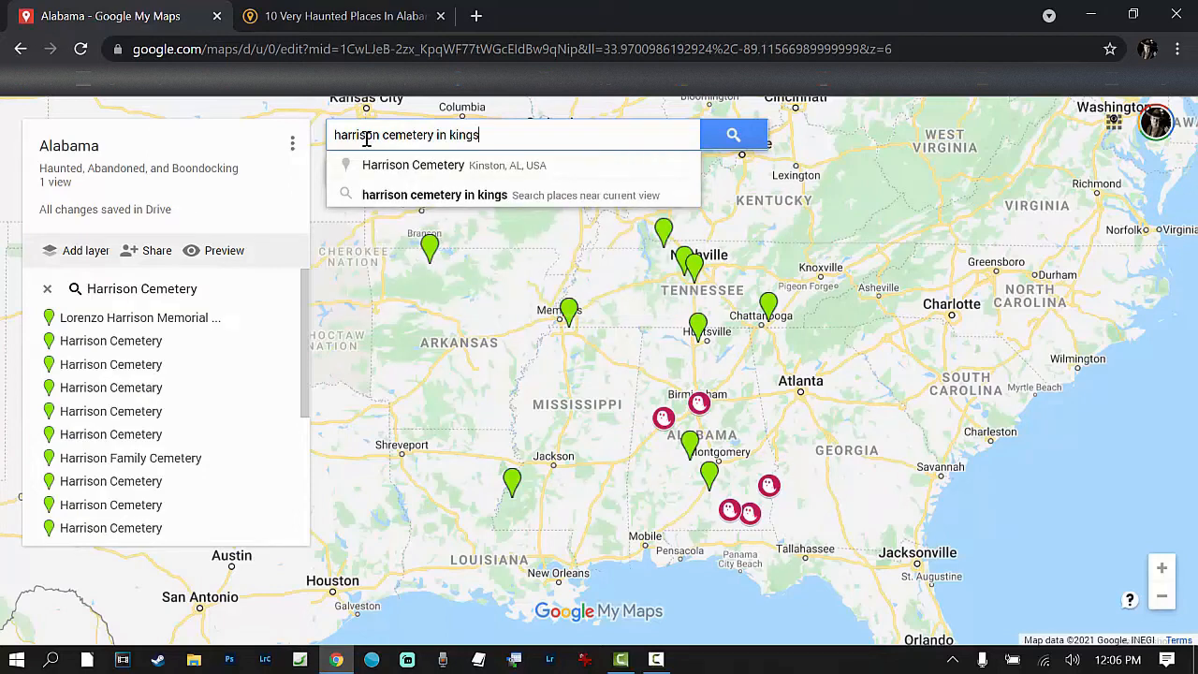
type("ot")
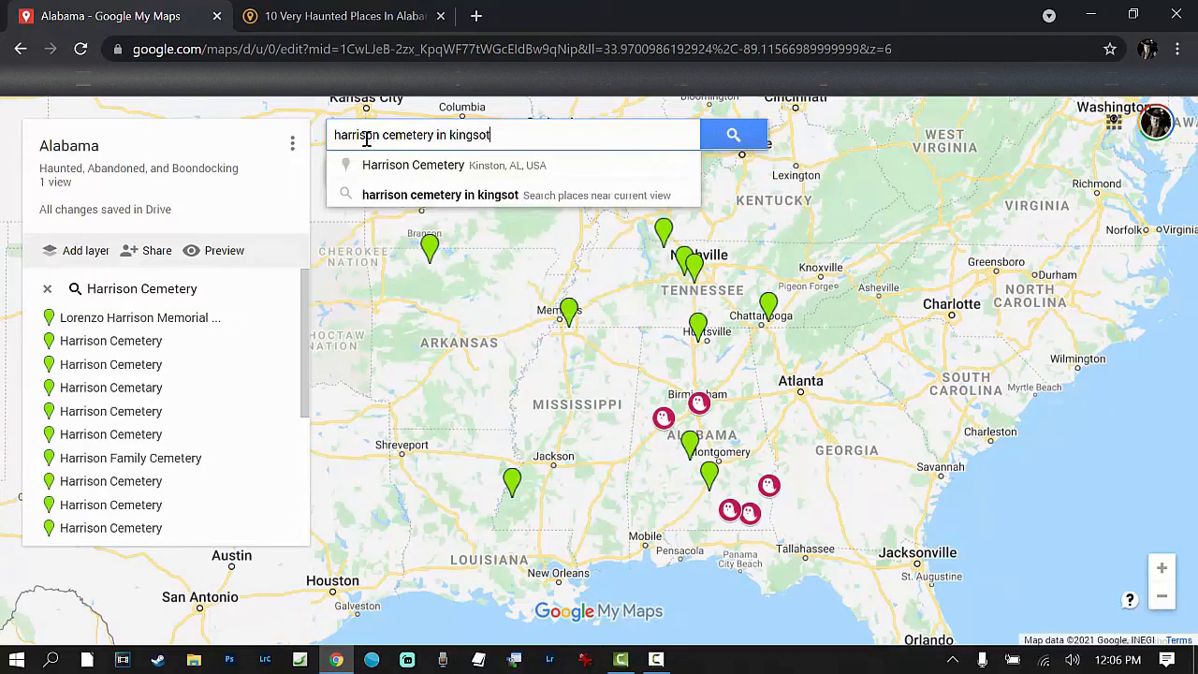
key("BackSpace")
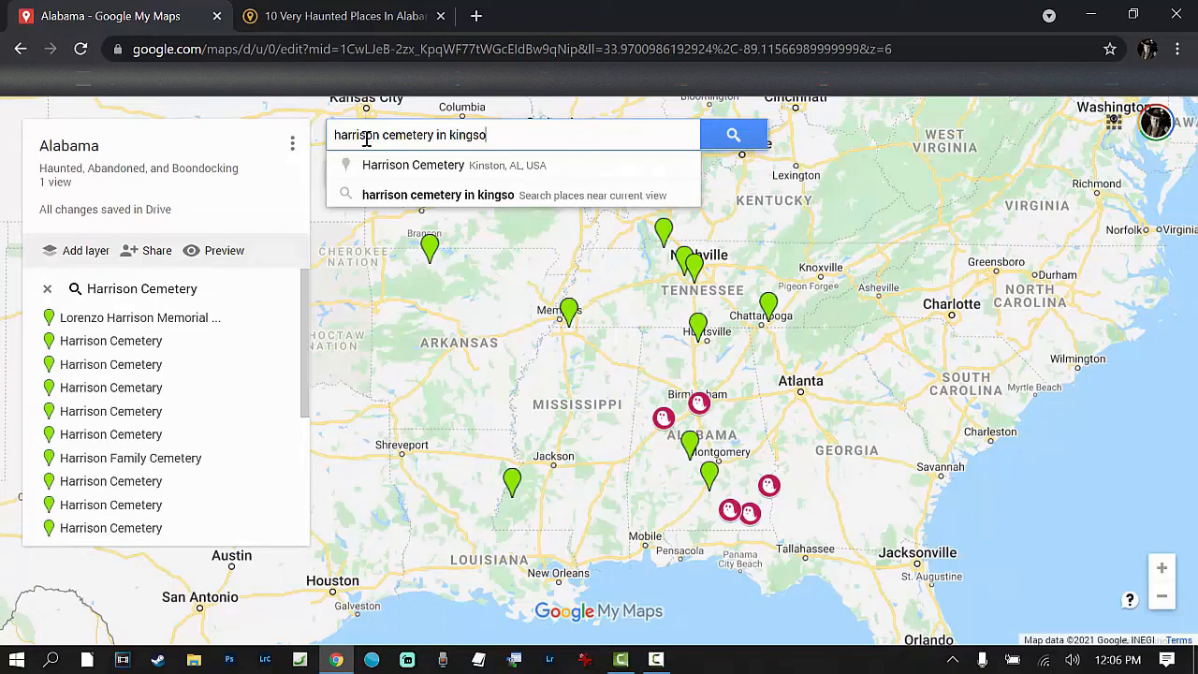
key("BackSpace")
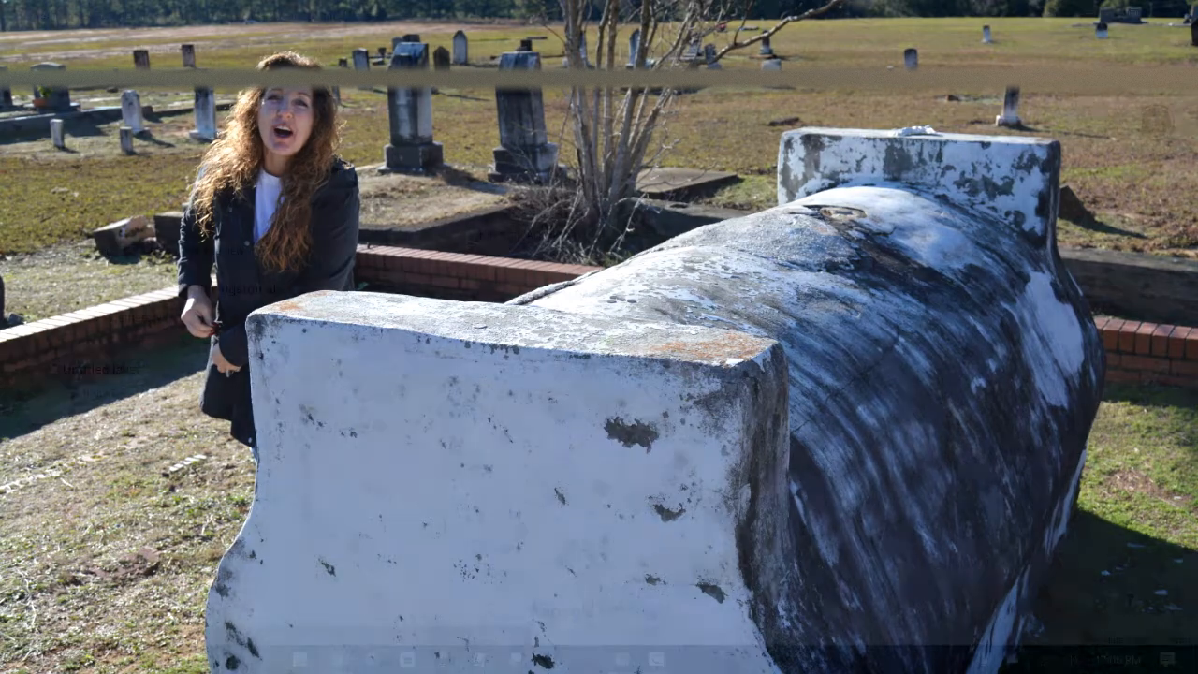
left_click(508, 298)
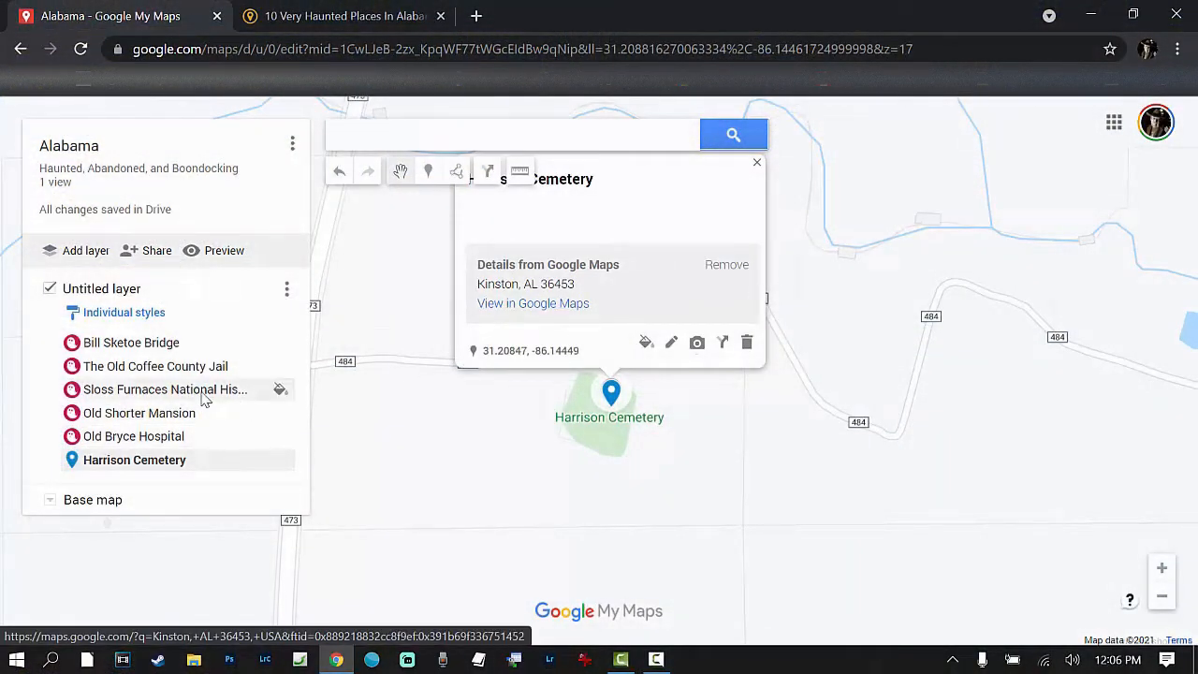
Step: Copy the web address of the Only In Your State hauntings article and return to the Alabama map
left_click(407, 27)
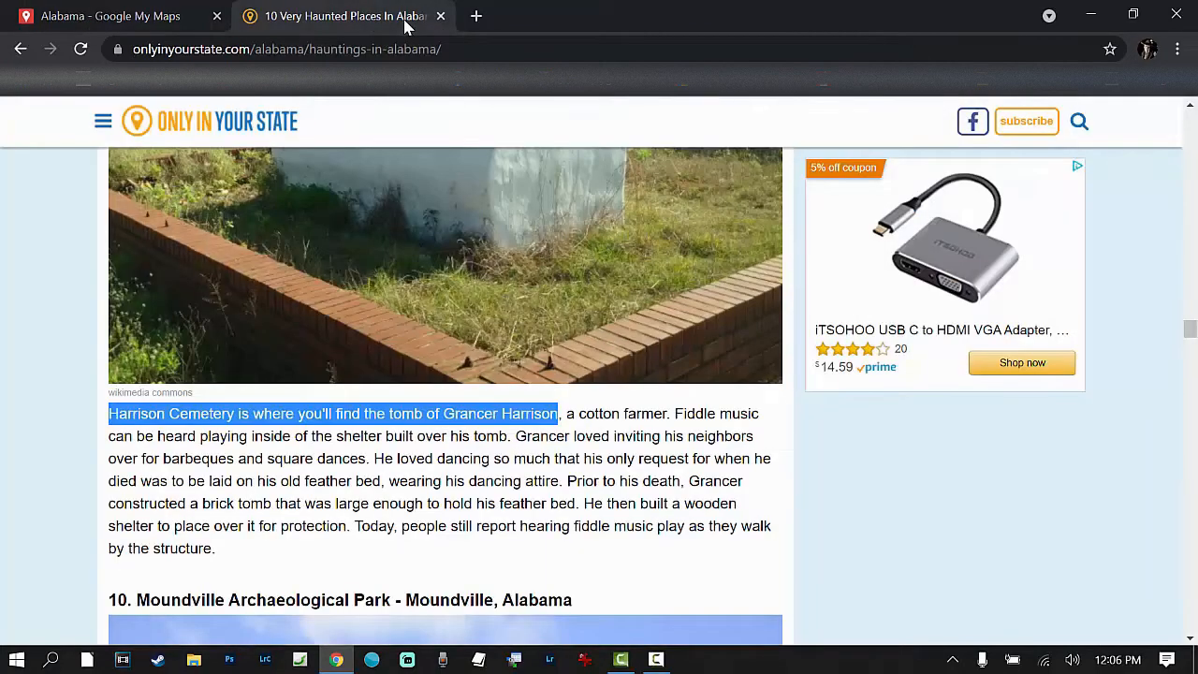
left_click_drag(436, 48, 98, 48)
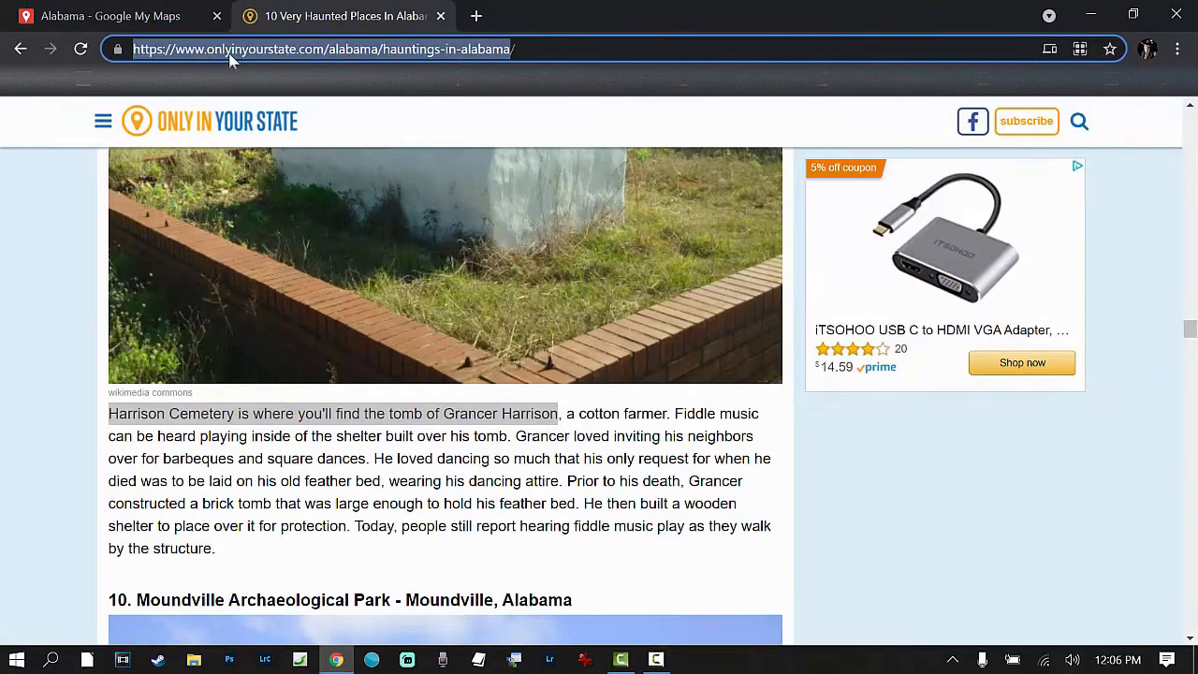
right_click(230, 56)
left_click(288, 184)
left_click(75, 23)
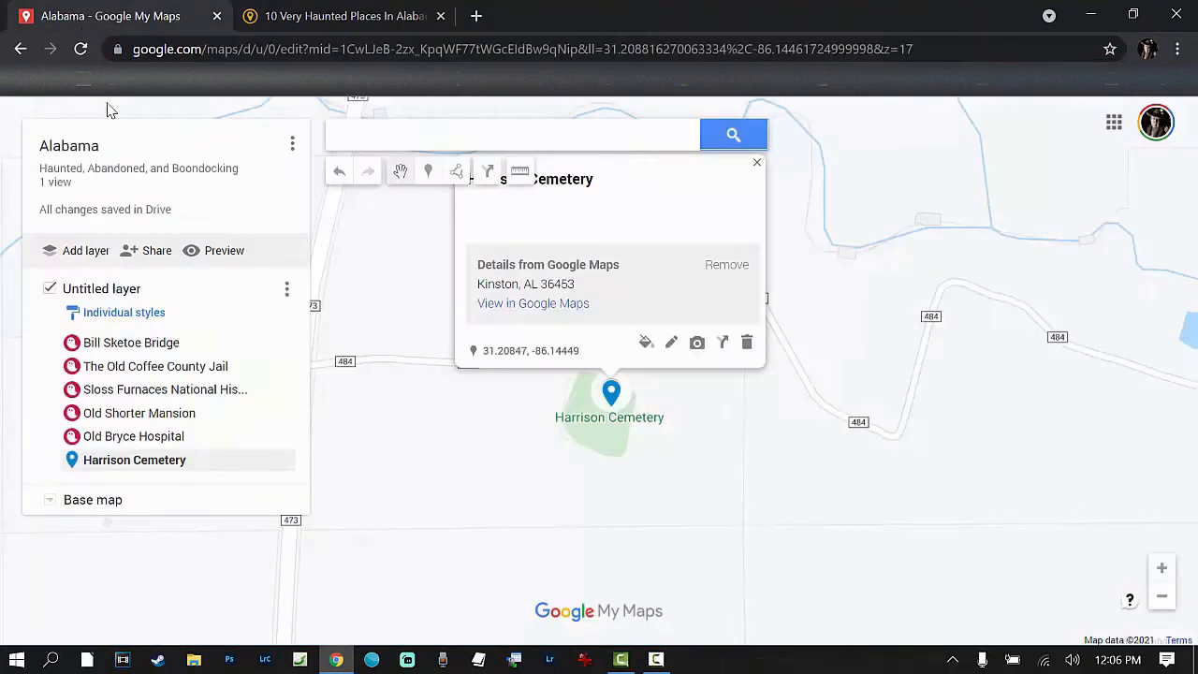
Step: Style the Harrison Cemetery marker with the ghost icon in crimson
double_click(115, 462)
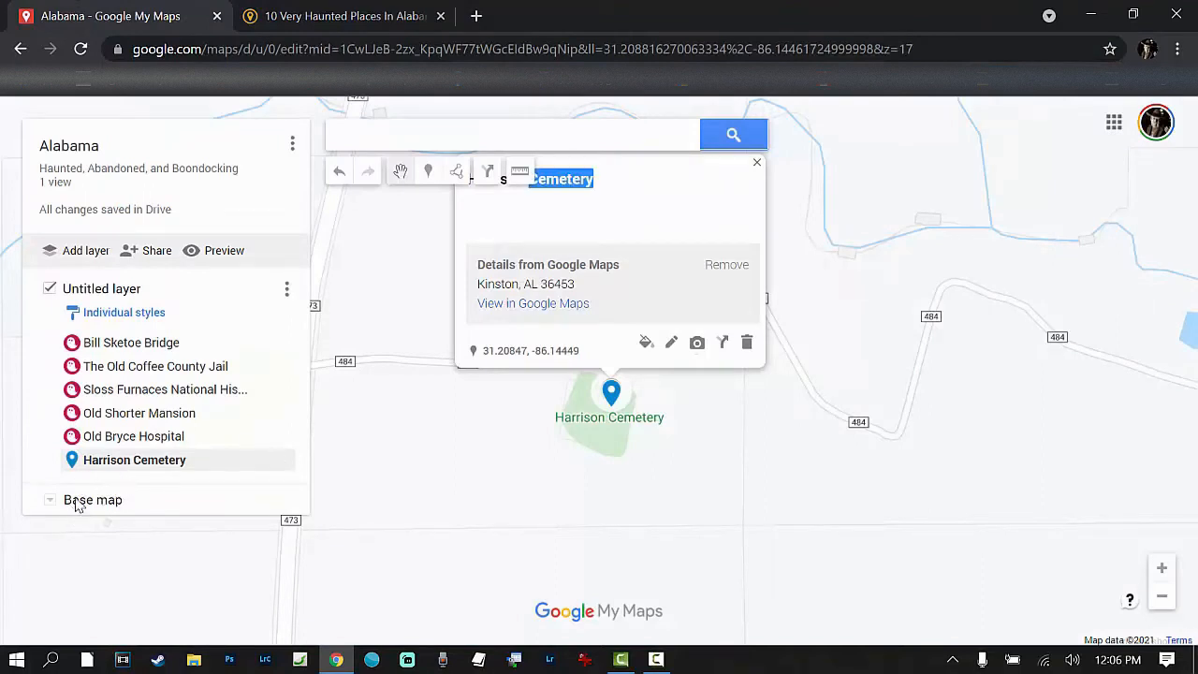
left_click(280, 459)
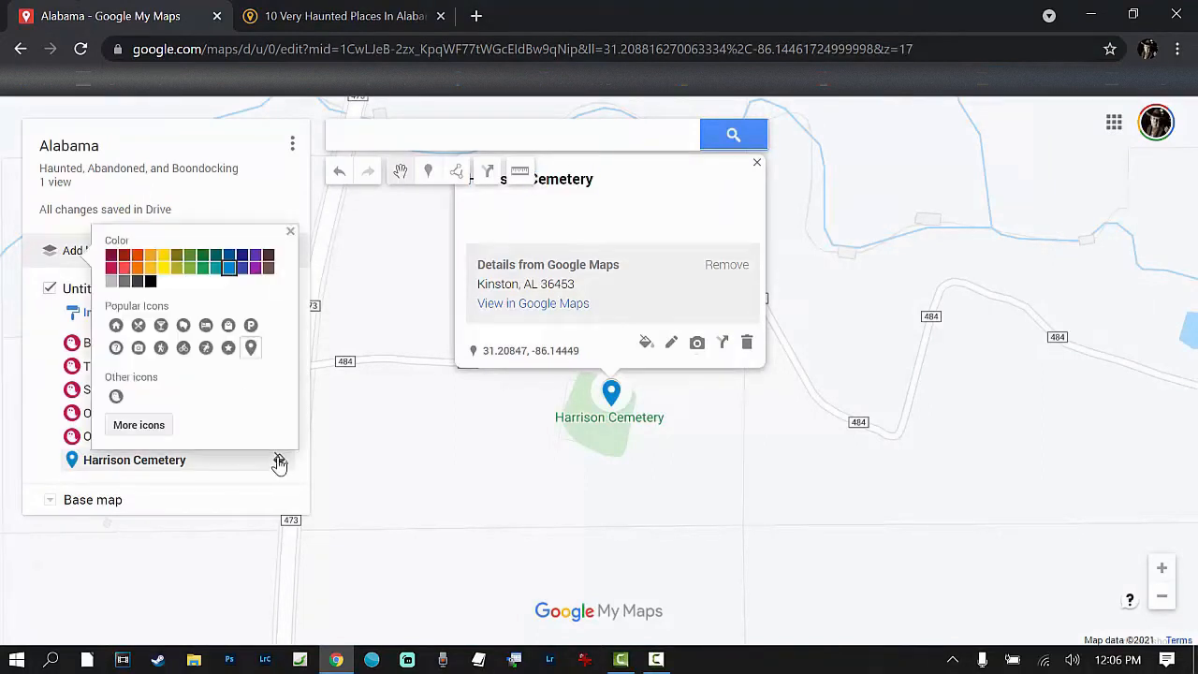
left_click(116, 396)
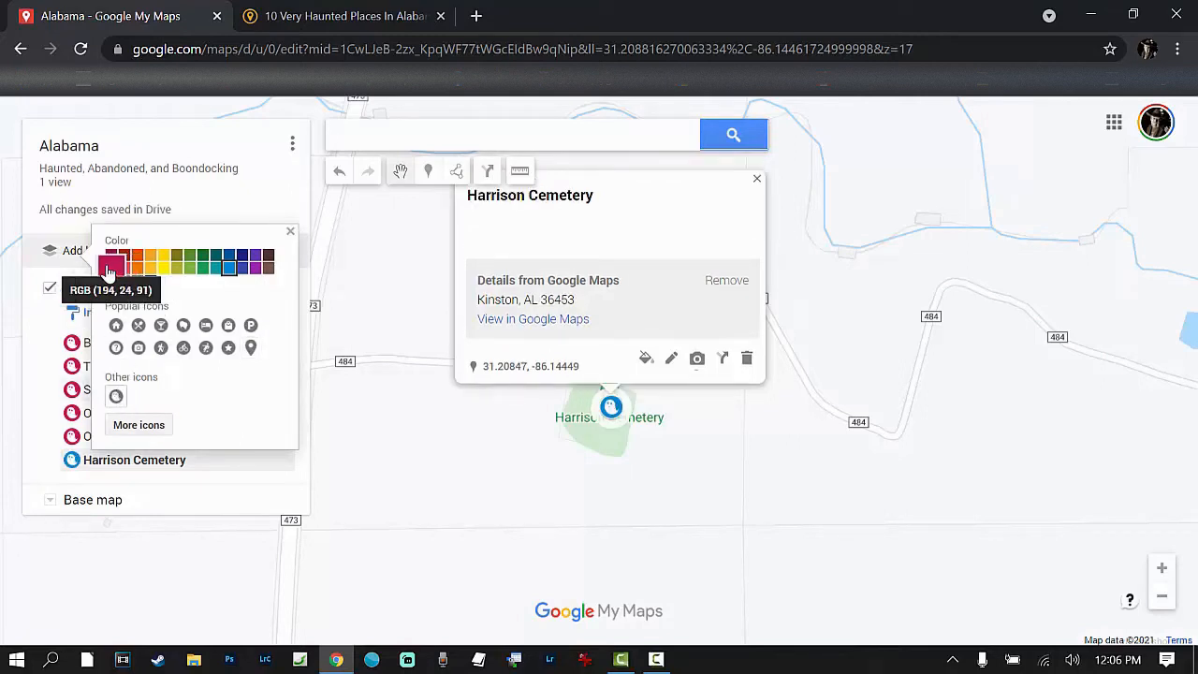
left_click(110, 269)
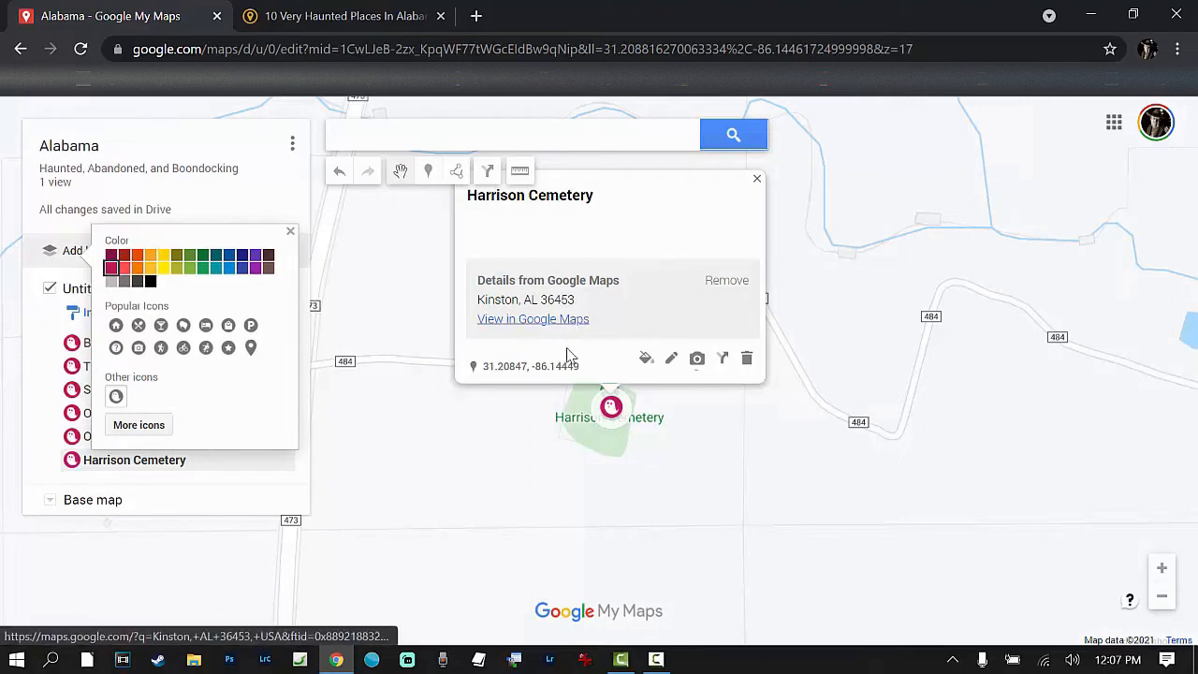
Step: Open the Harrison Cemetery marker's details for editing, ready to enter its description
left_click(525, 198)
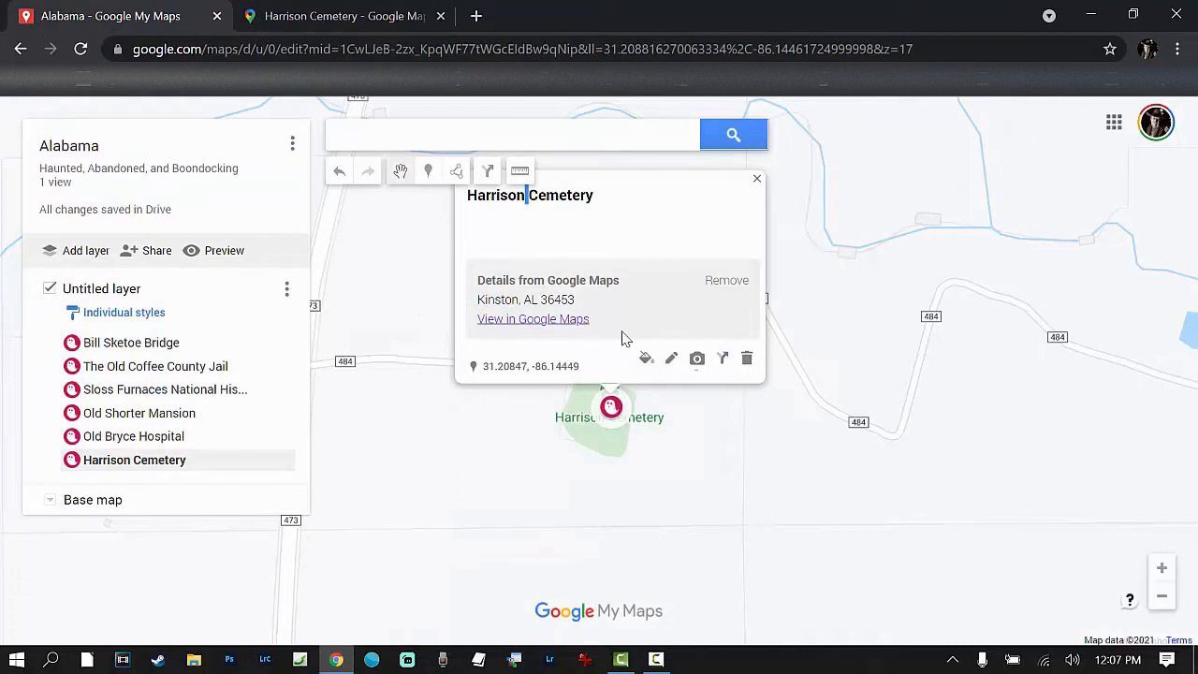
left_click(670, 360)
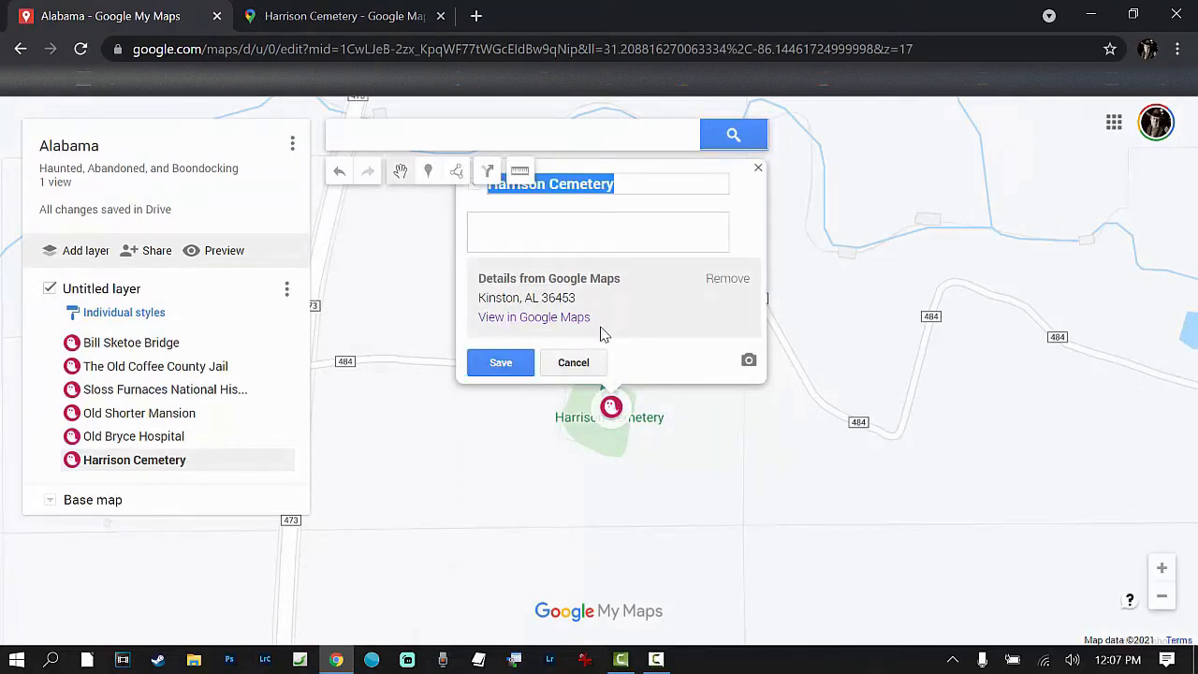
left_click(510, 227)
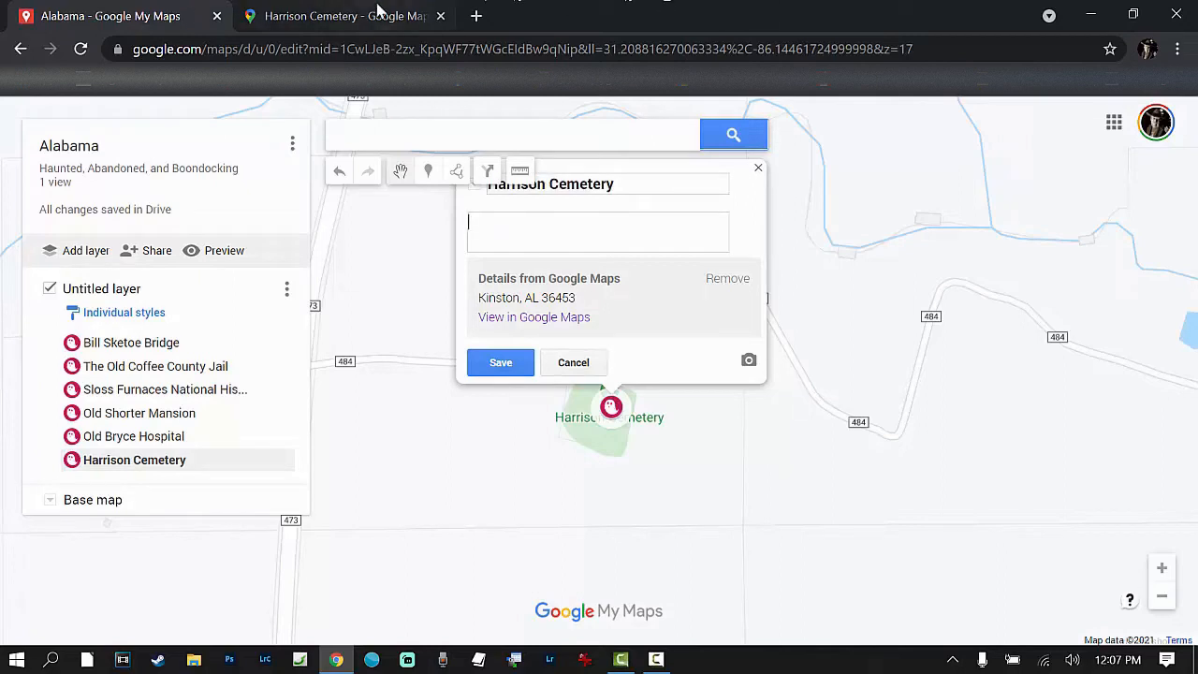
Step: Open the copied Only In Your State hauntings article in a new tab and find its Harrison Cemetery section
key("ctrl+t")
key("ctrl+v")
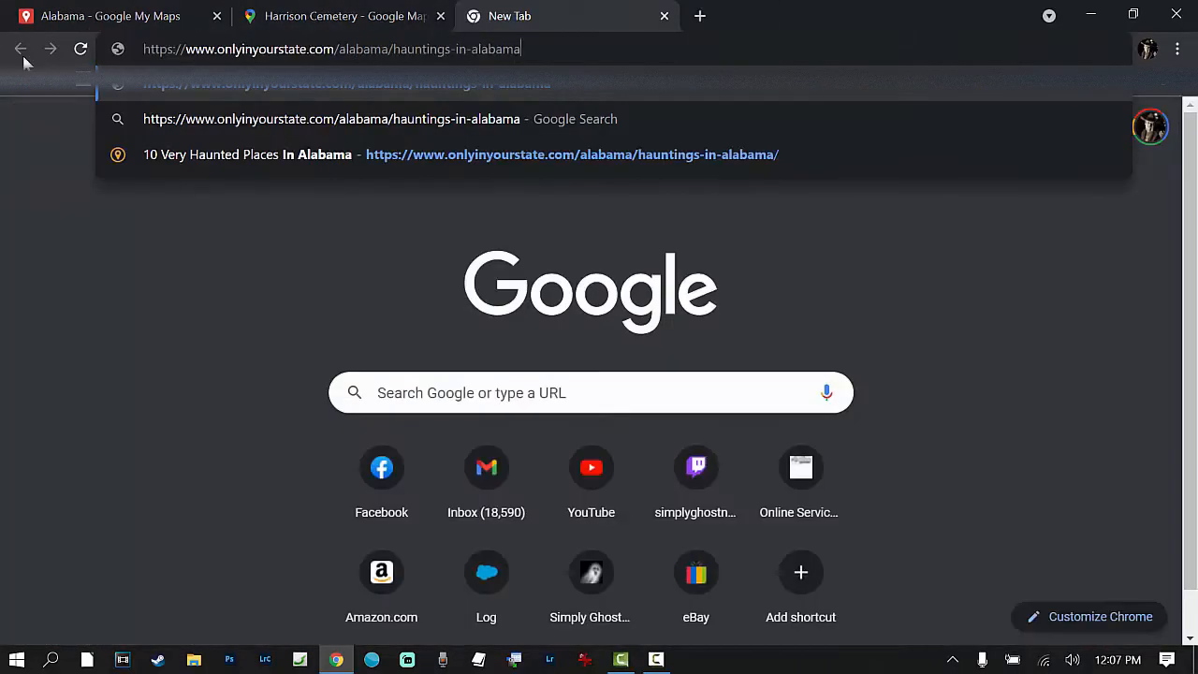
key("Return")
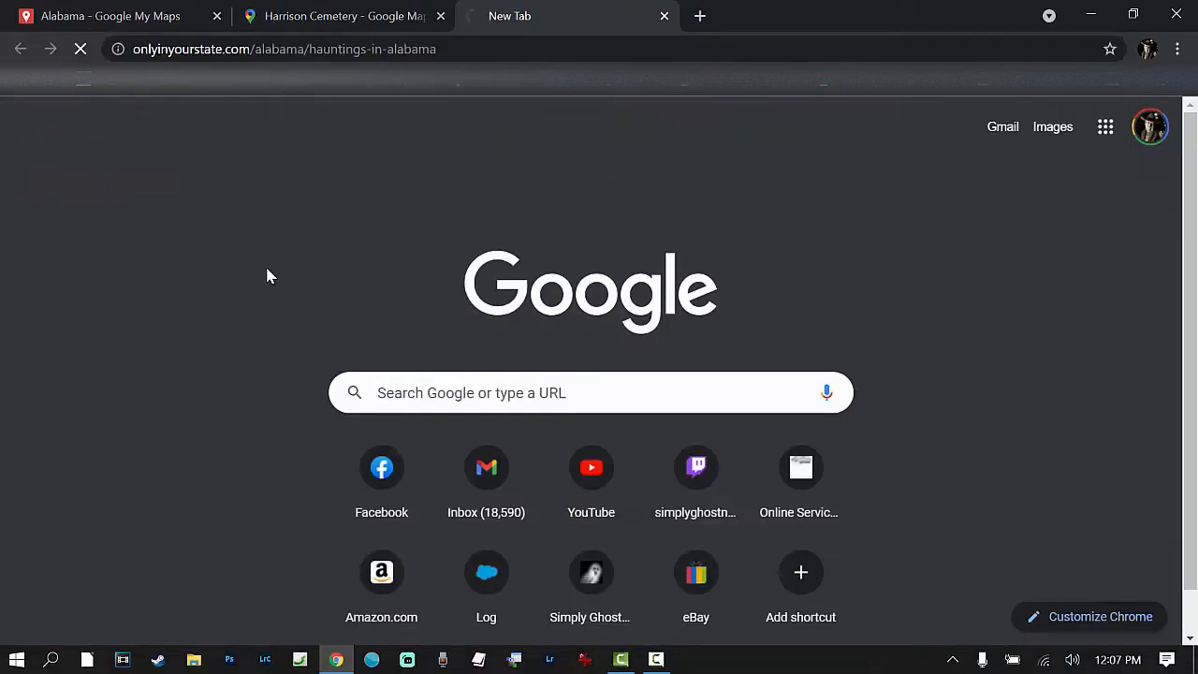
scroll(321, 329, "down", 9)
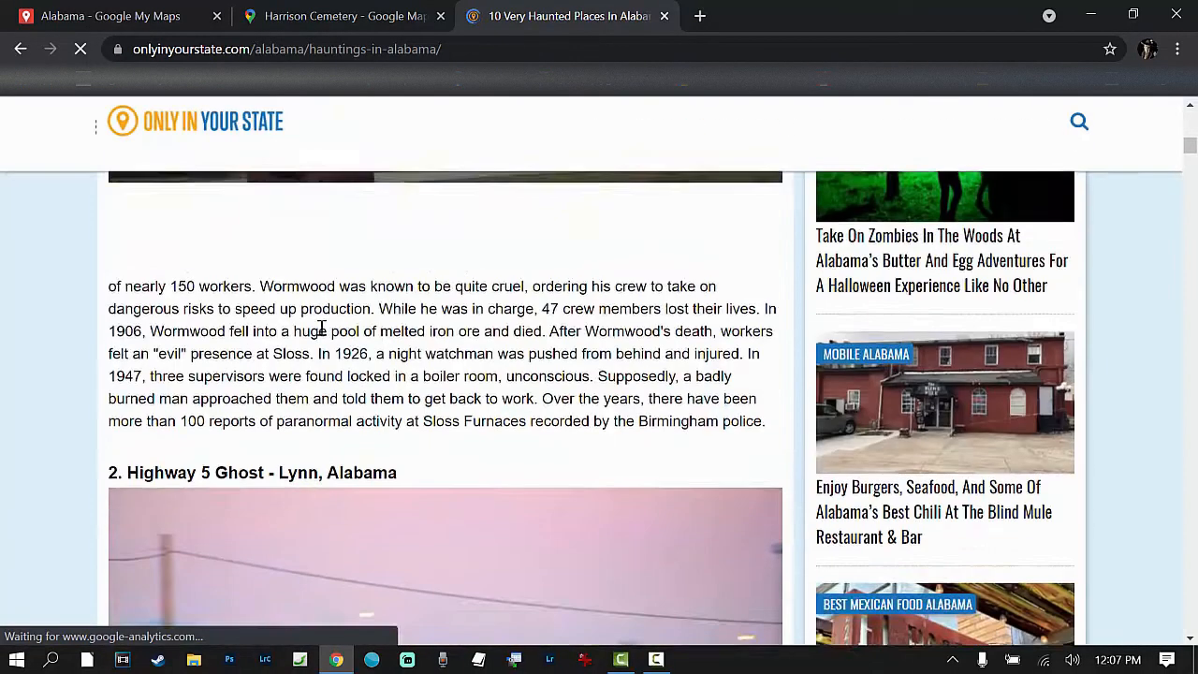
scroll(320, 329, "down", 20)
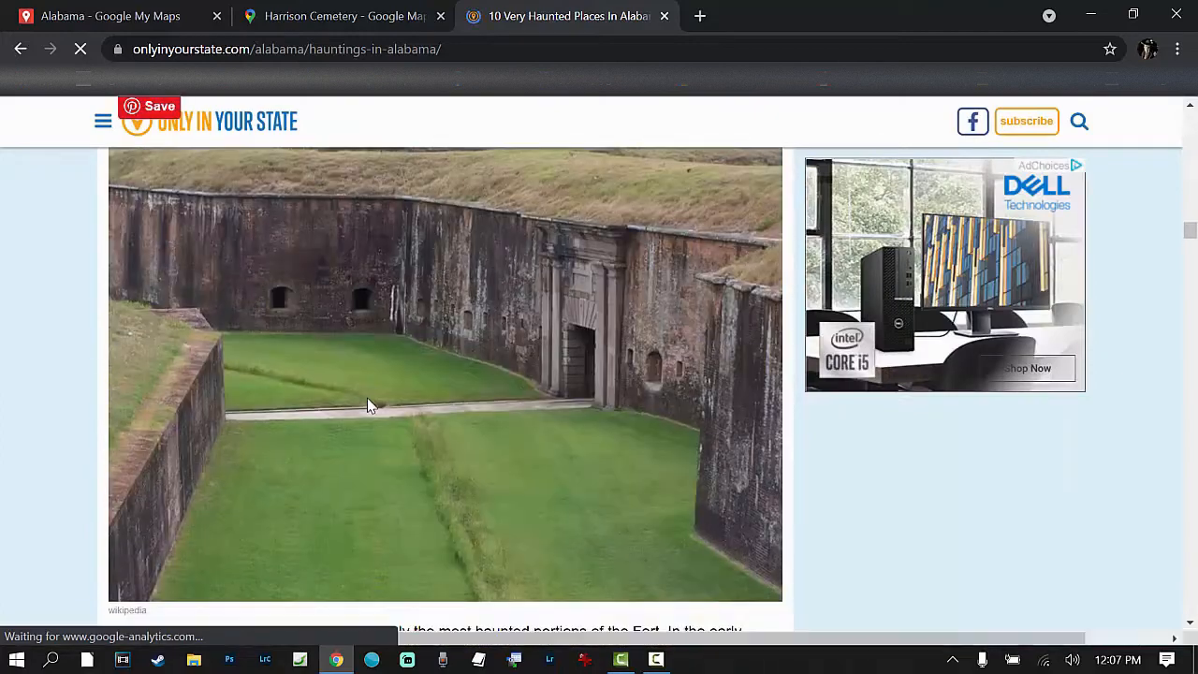
scroll(368, 405, "down", 13)
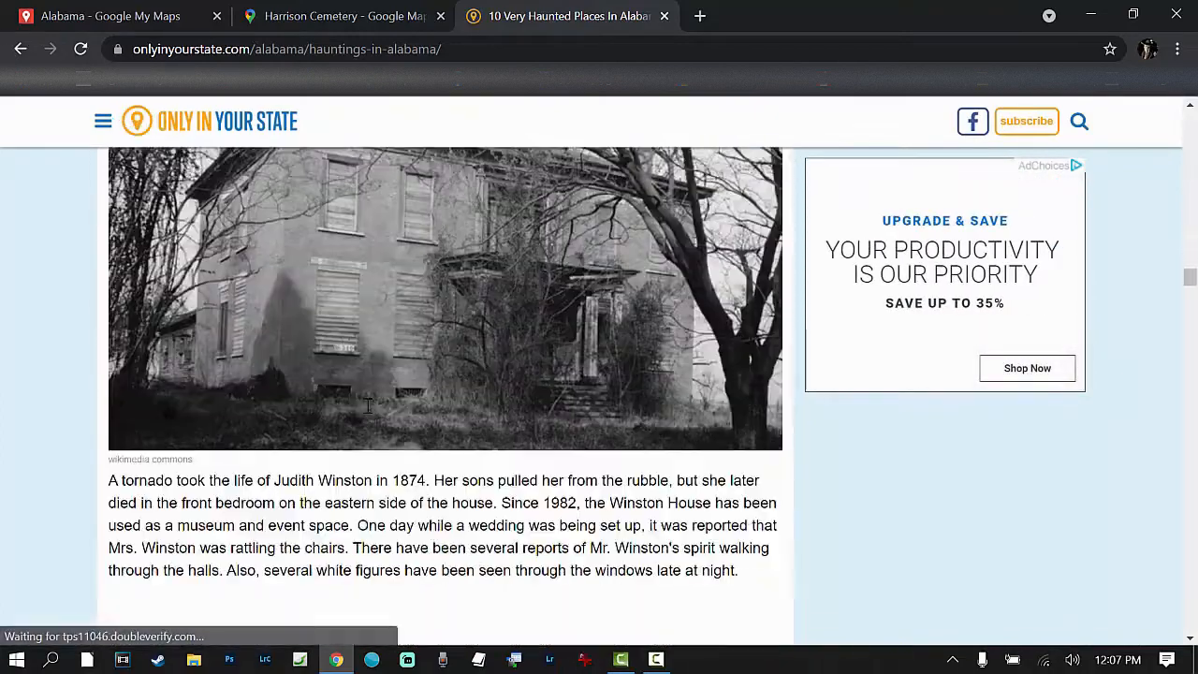
scroll(367, 400, "down", 12)
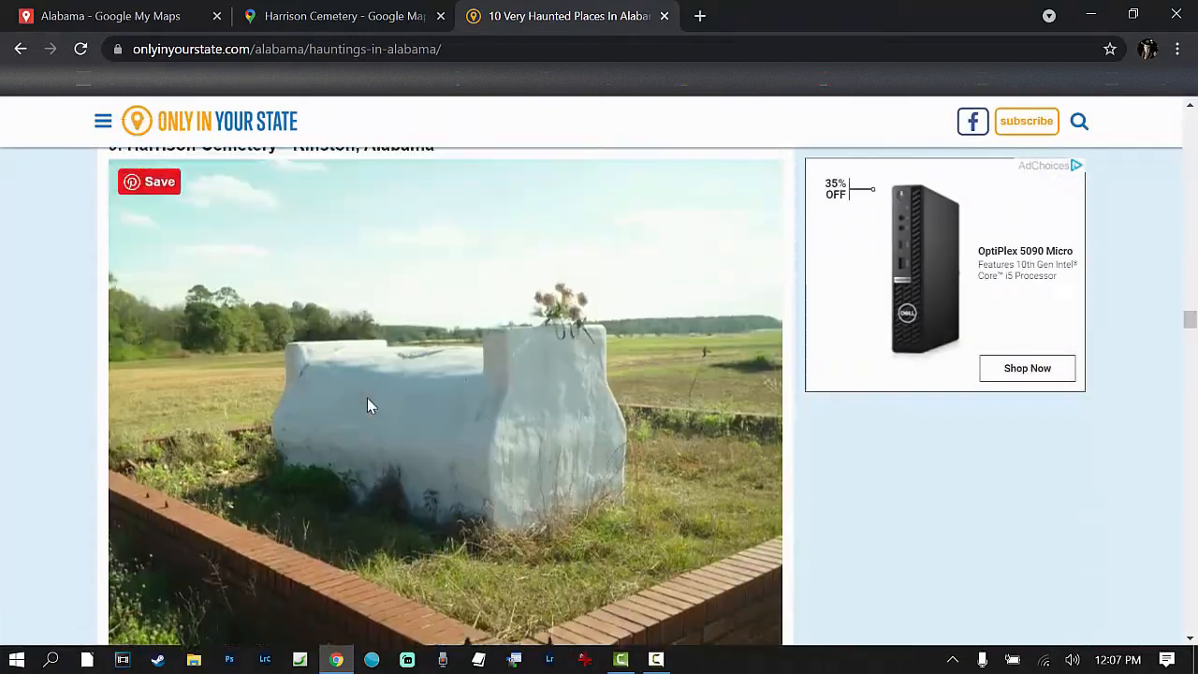
scroll(367, 405, "up", 1)
scroll(367, 405, "down", 5)
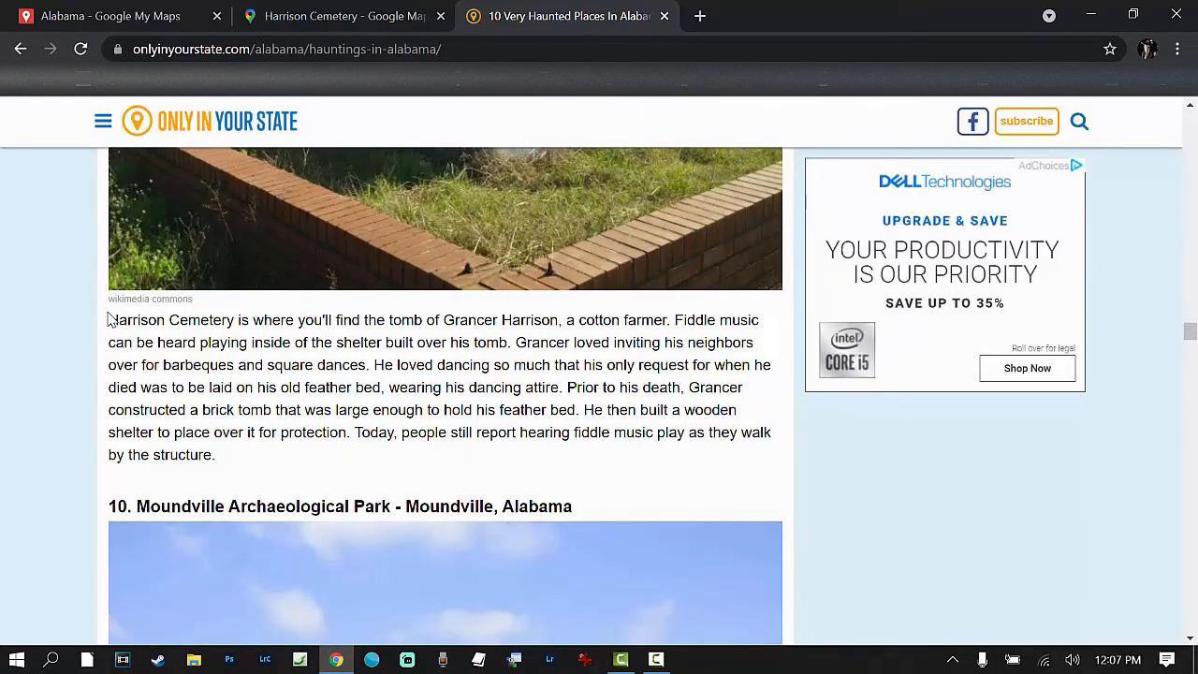
Step: Copy the article's opening text about the tomb and fiddle music into the Harrison Cemetery marker's description and save it
left_click_drag(110, 318, 510, 343)
right_click(464, 315)
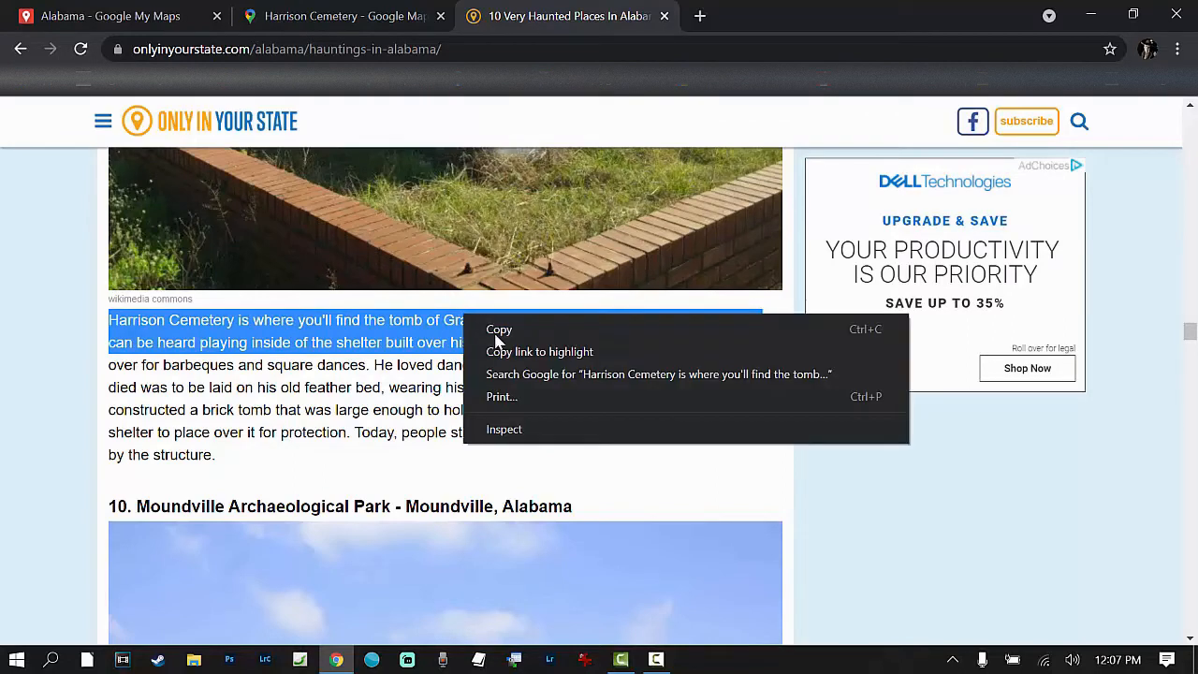
left_click(497, 334)
left_click(94, 11)
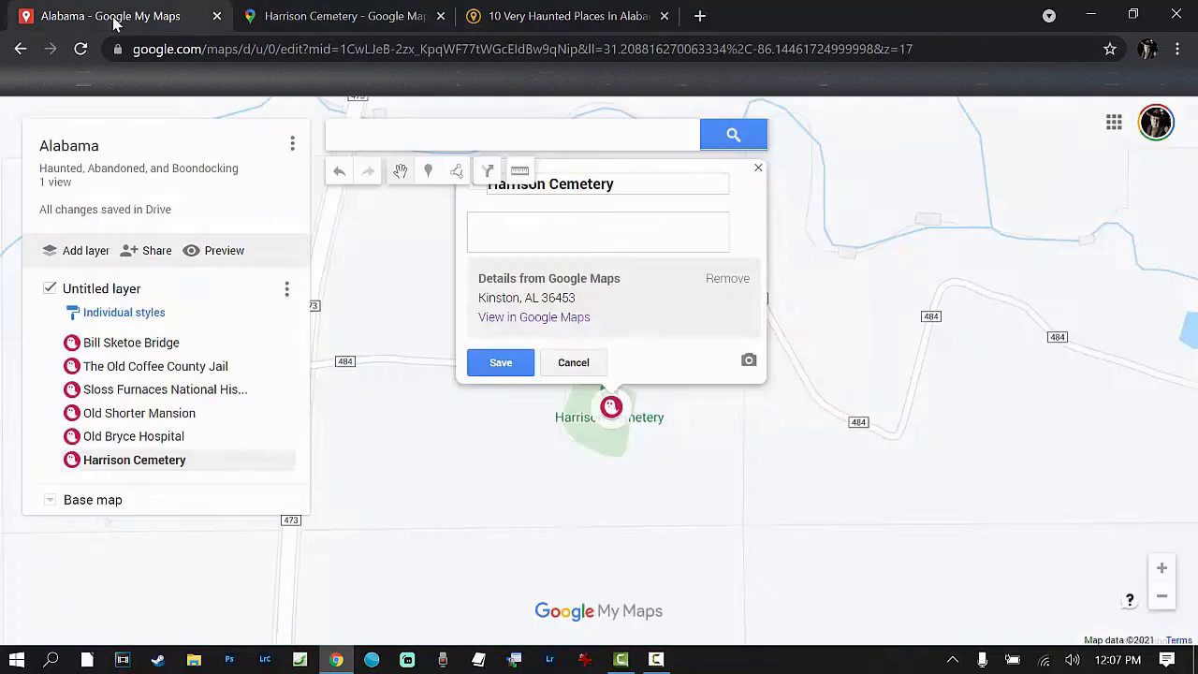
left_click(499, 221)
key("ctrl+v")
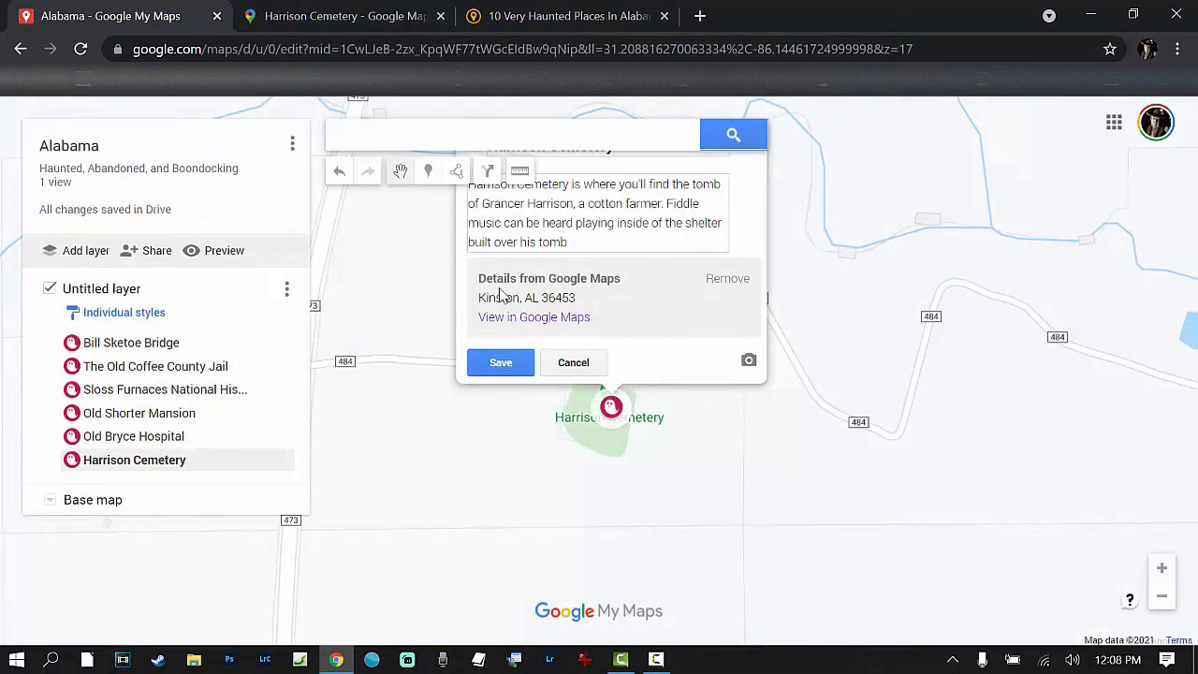
left_click(499, 364)
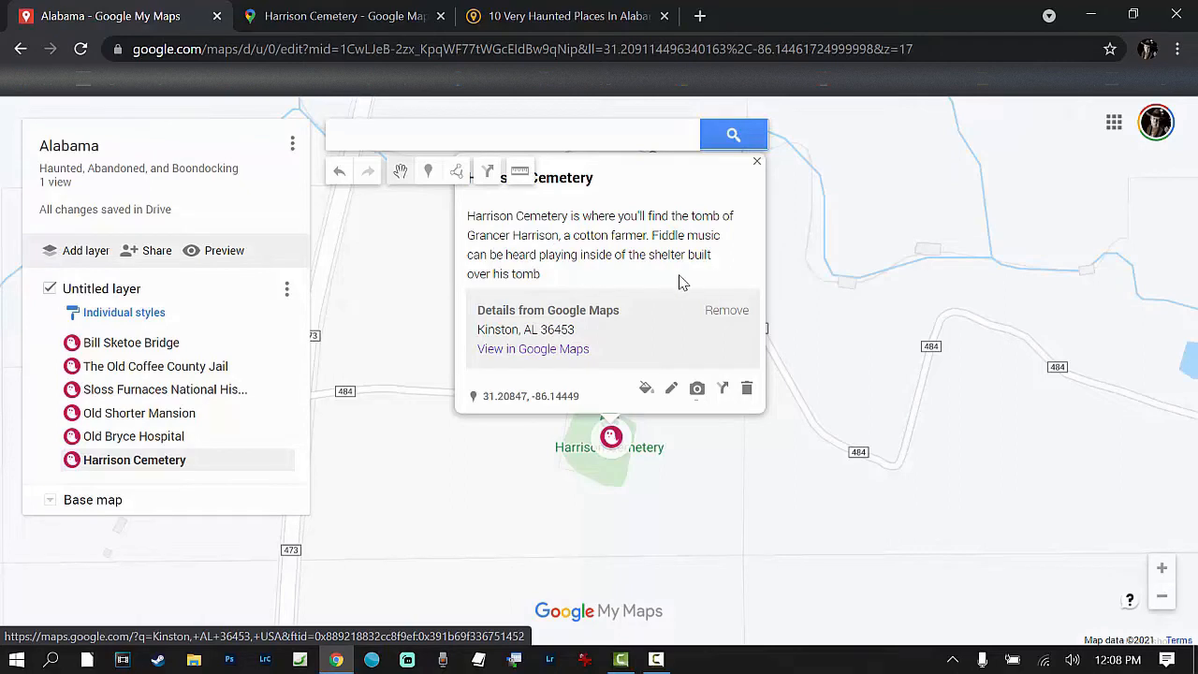
Step: Preview the Alabama map in view-only mode, examine how the ghost markers are spread, and open the marker near Tuscaloosa
left_click(830, 304)
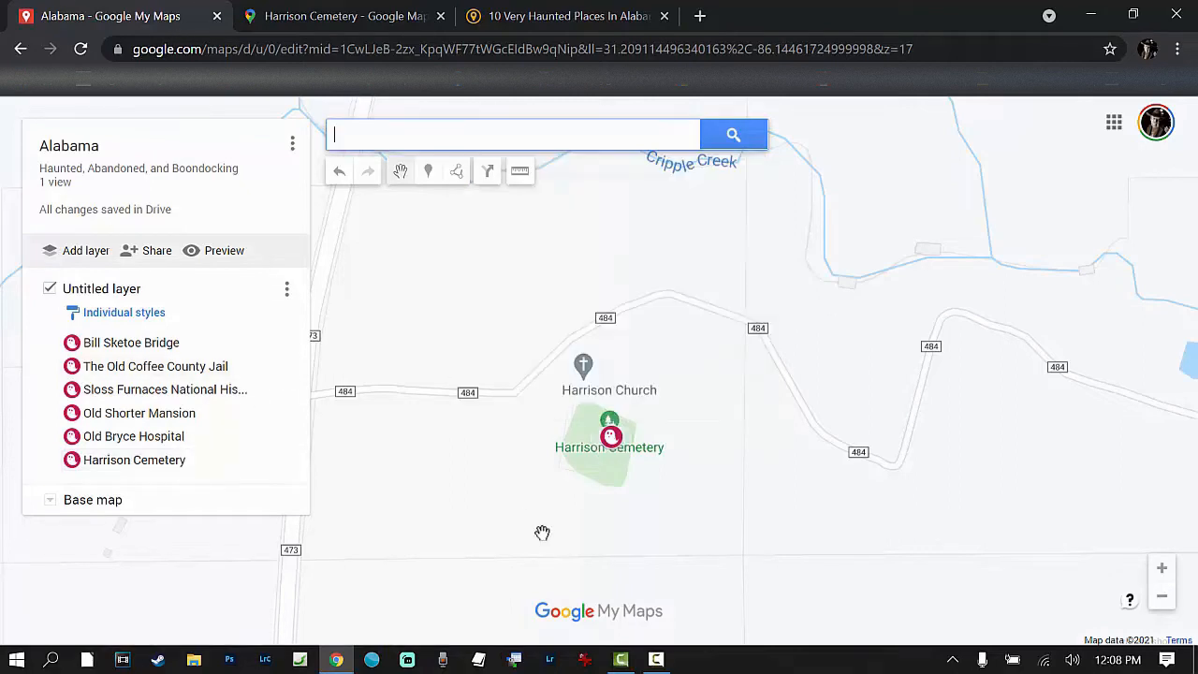
scroll(463, 366, "down", 2)
scroll(465, 365, "down", 2)
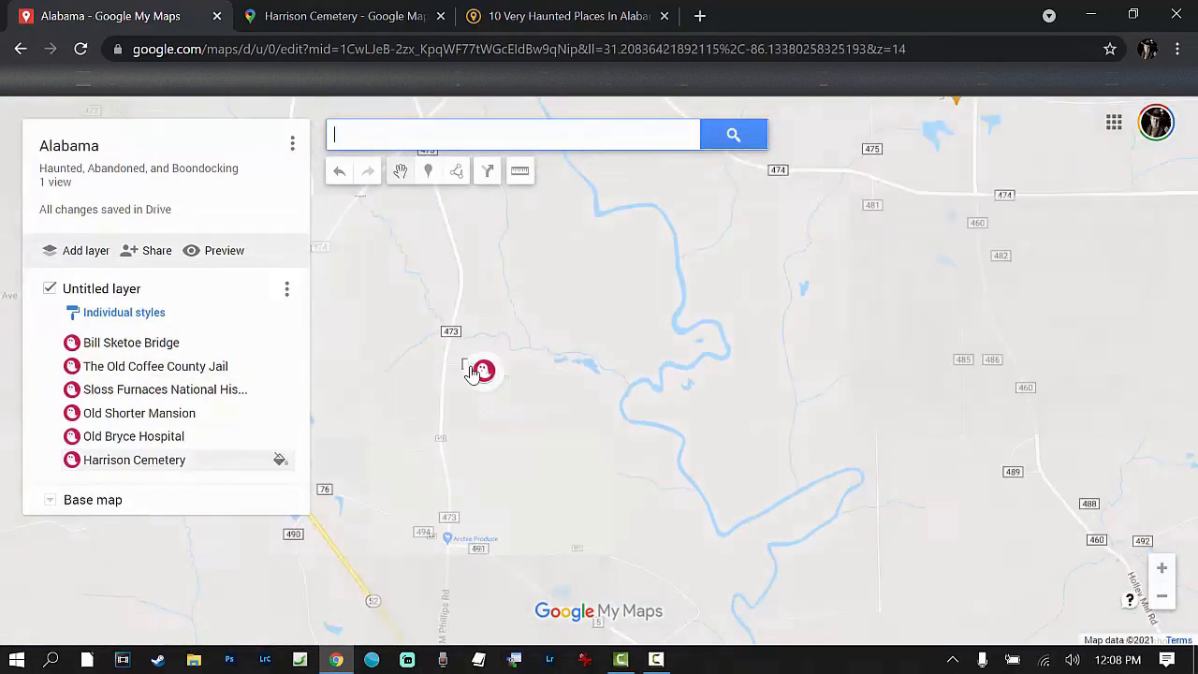
scroll(561, 334, "down", 2)
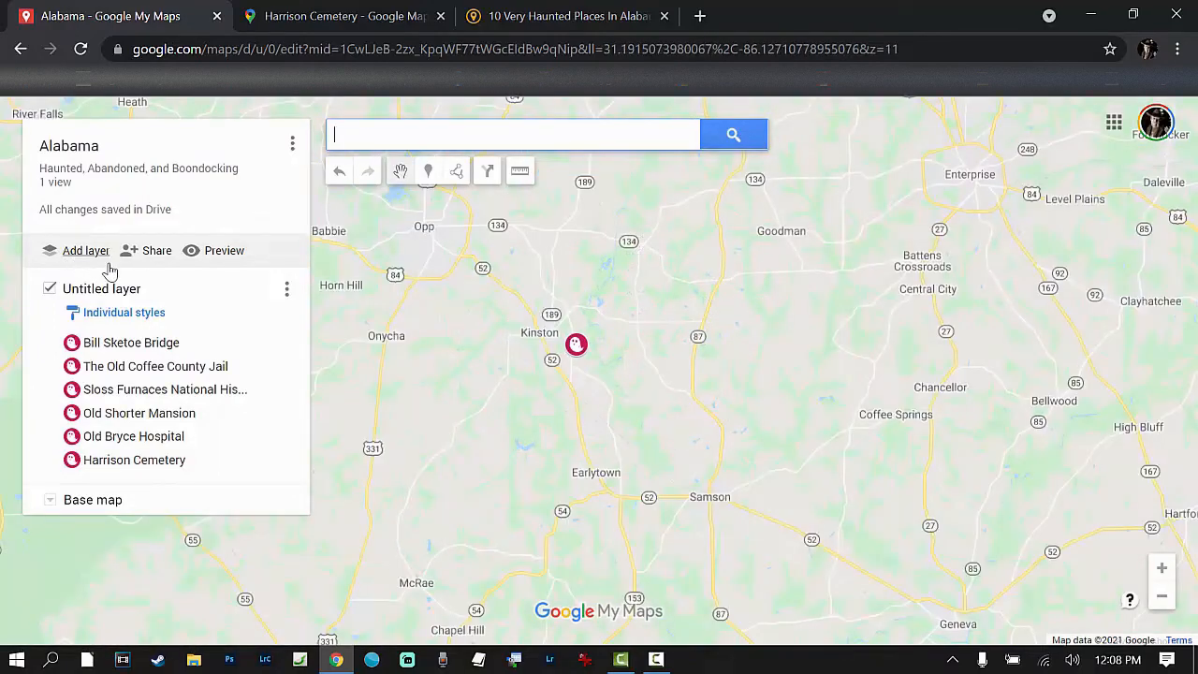
left_click(217, 251)
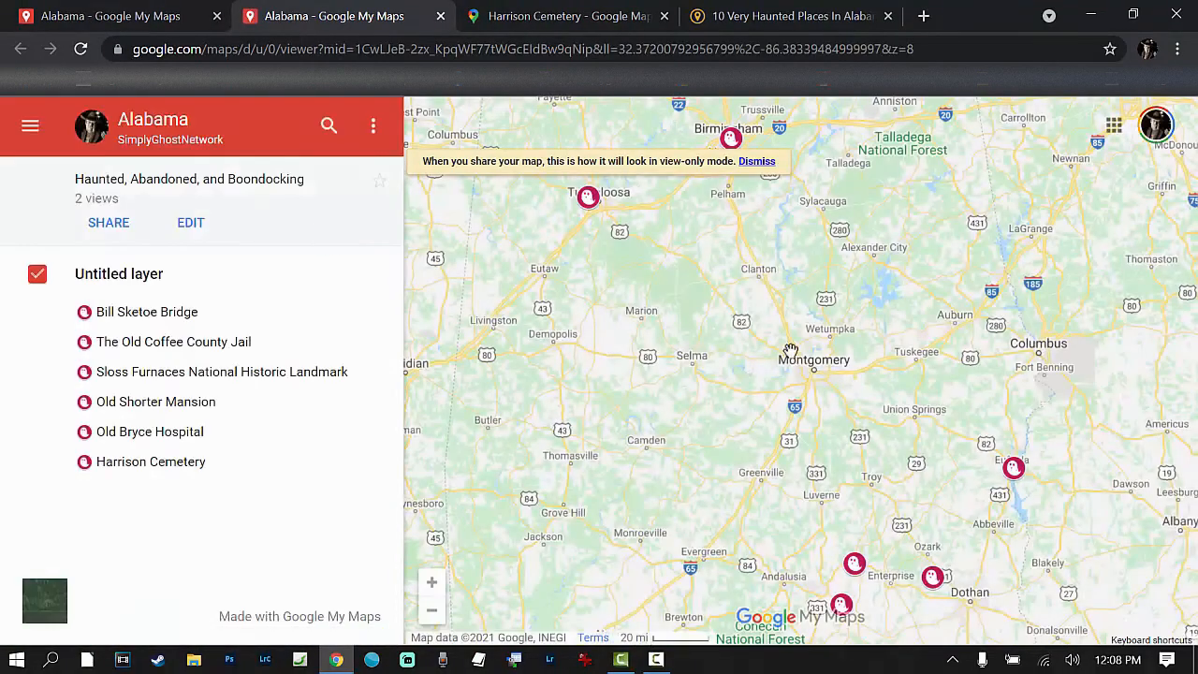
left_click_drag(826, 408, 590, 167)
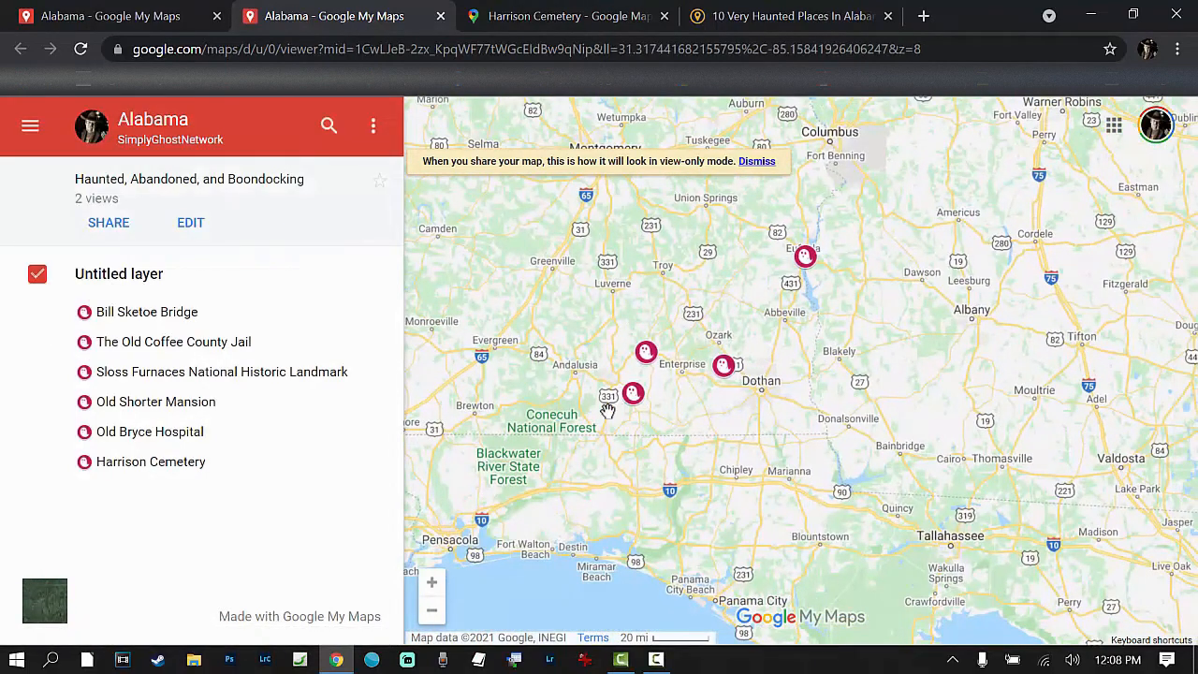
scroll(555, 389, "up", 1)
scroll(556, 389, "down", 2)
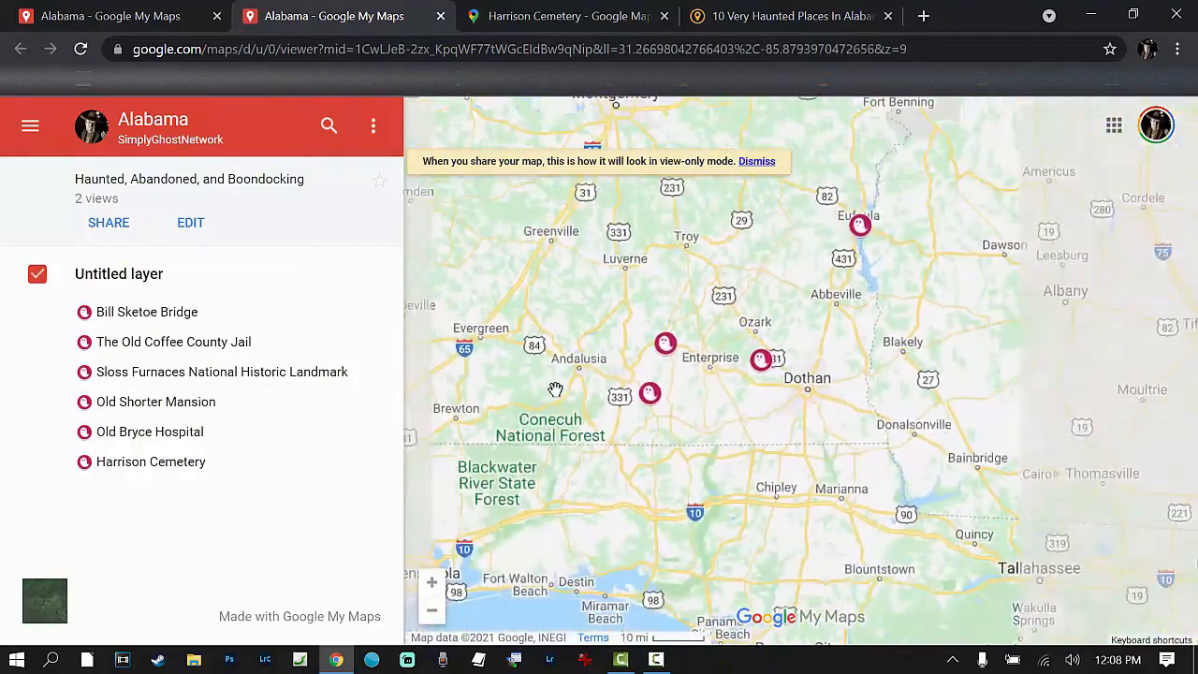
scroll(556, 389, "down", 1)
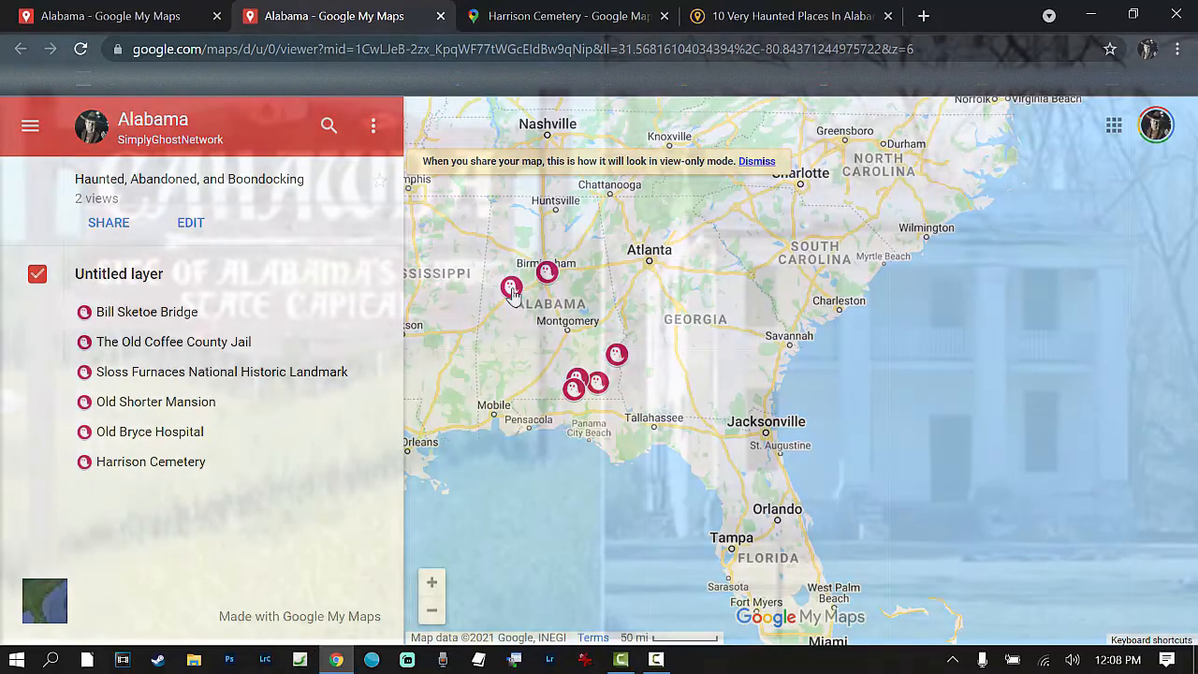
left_click(511, 288)
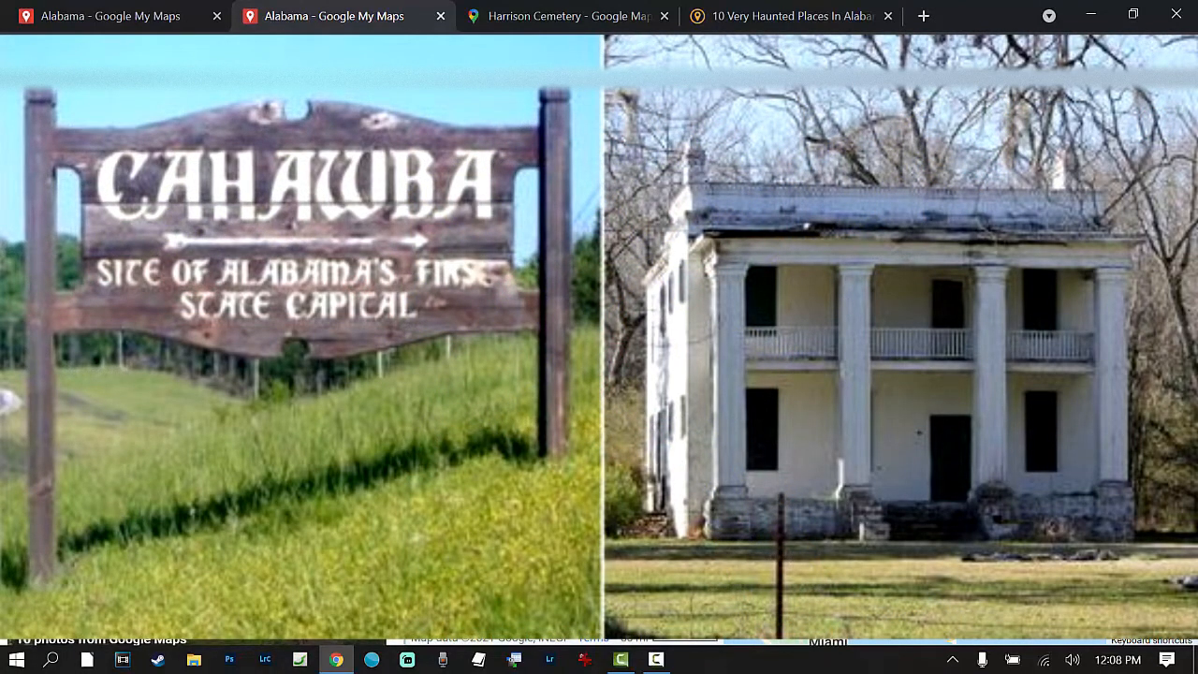
Step: Close the haunted places article and the Harrison Cemetery Google Maps page
left_click(887, 15)
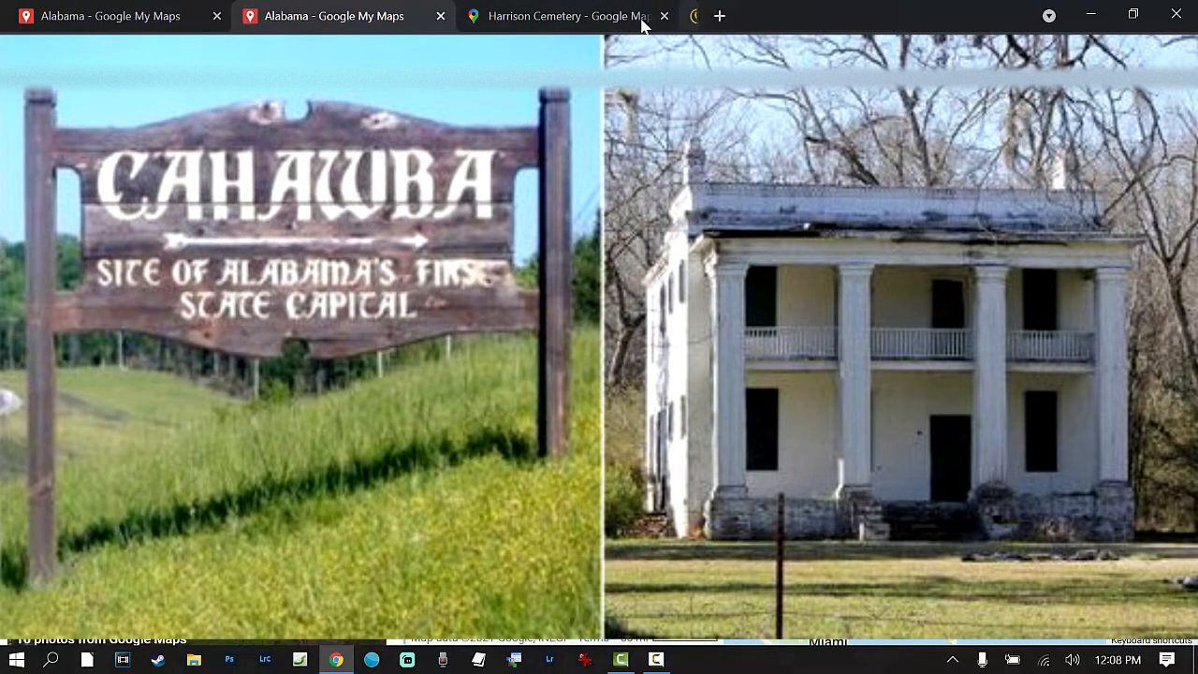
left_click(664, 16)
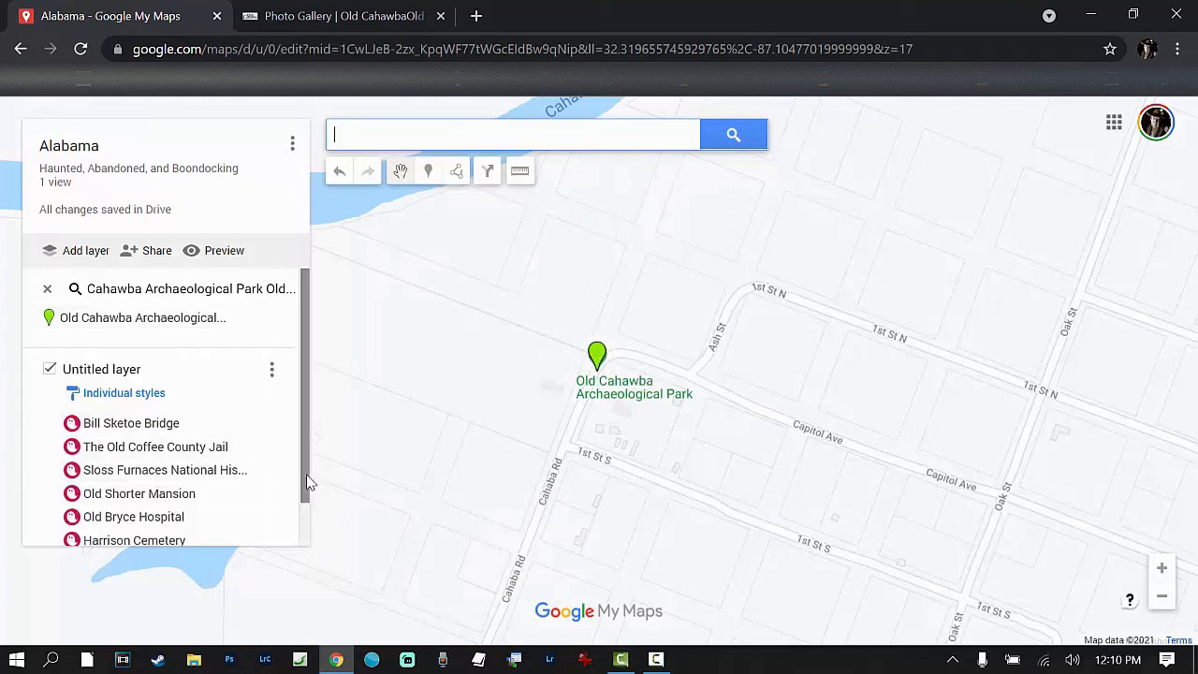
Step: Add a second layer to the Alabama map and leave the existing layer of haunted places switched on
left_click_drag(309, 486, 310, 532)
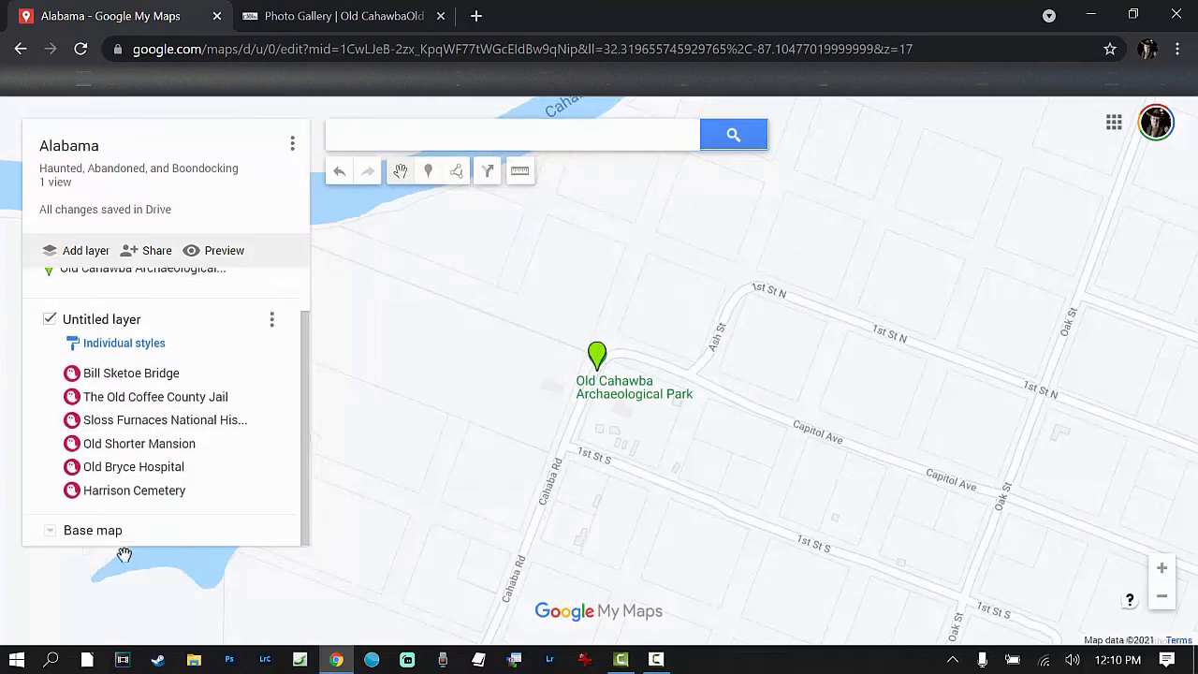
left_click(49, 320)
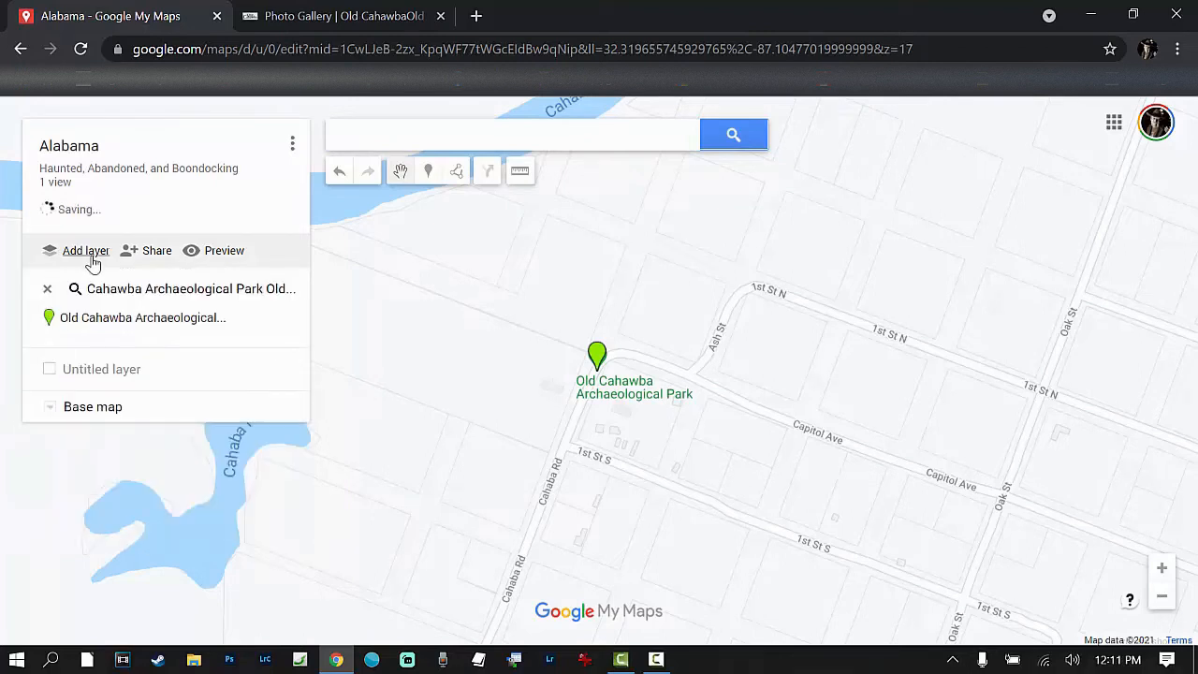
left_click(93, 262)
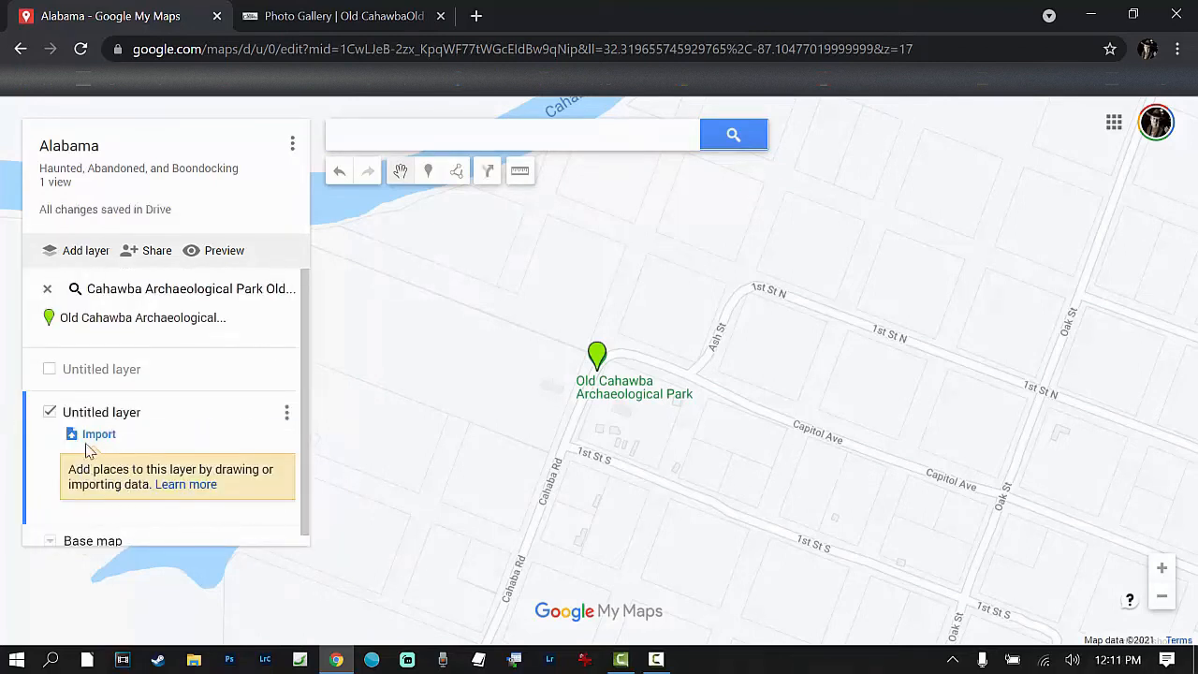
left_click(49, 370)
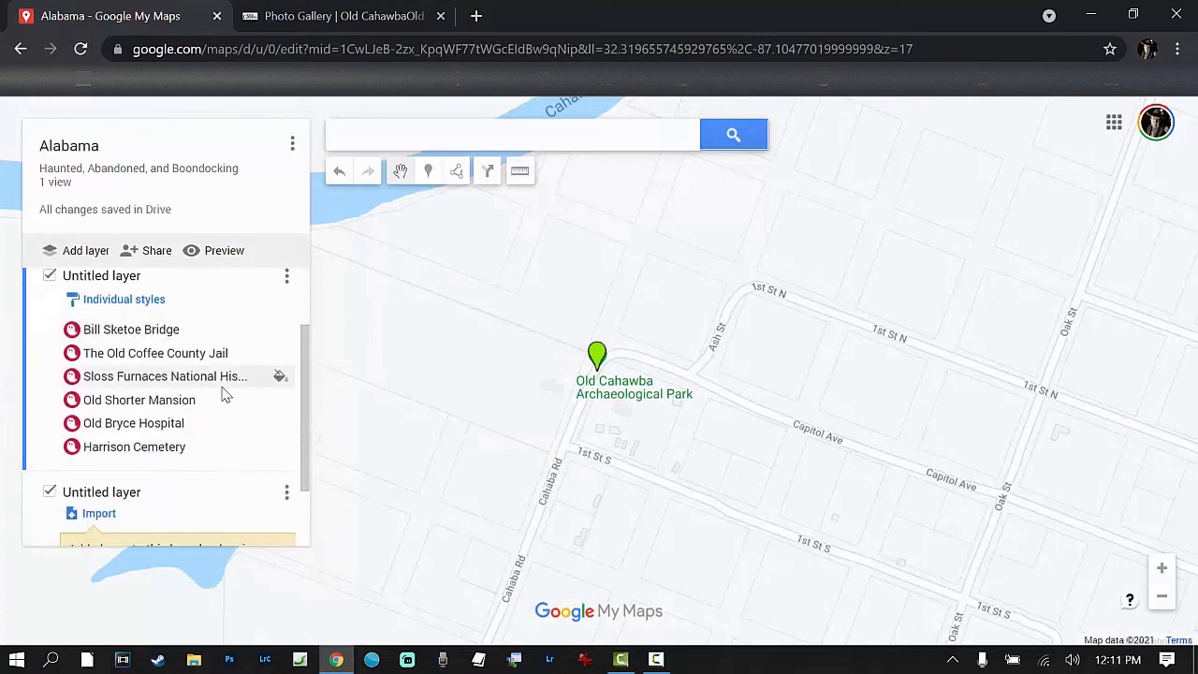
Step: Rename the new empty layer as "Ghost towns"
scroll(224, 393, "down", 1)
scroll(224, 395, "down", 1)
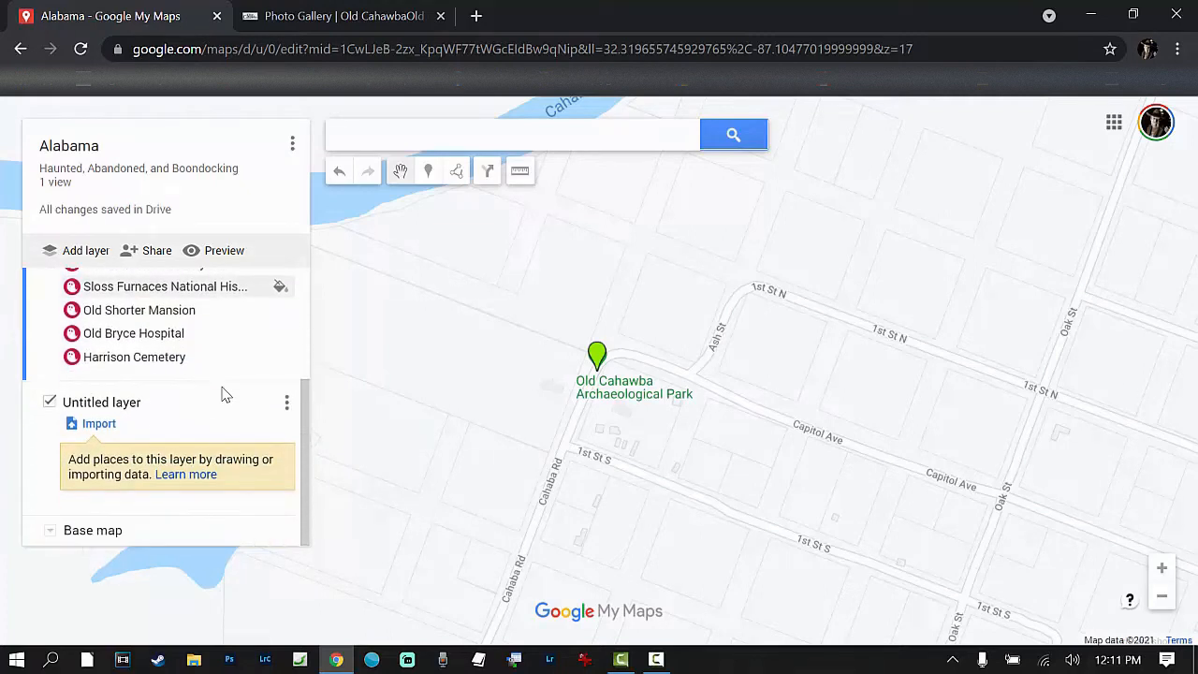
left_click(131, 412)
right_click(131, 411)
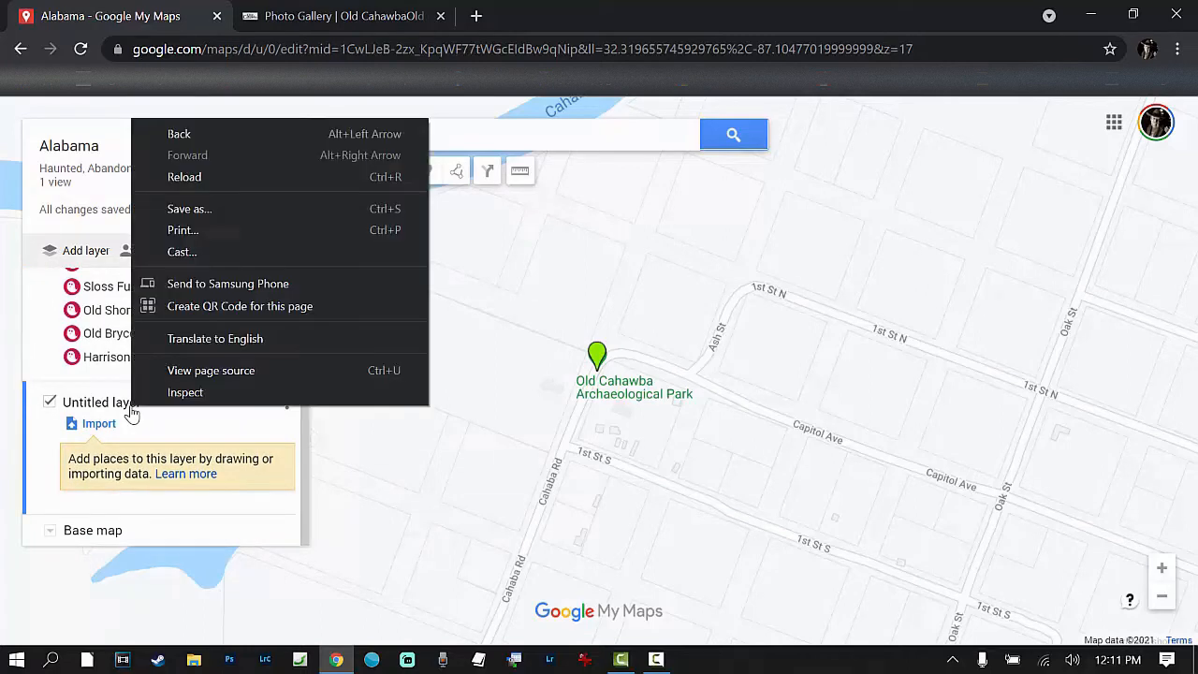
left_click(224, 417)
left_click(287, 408)
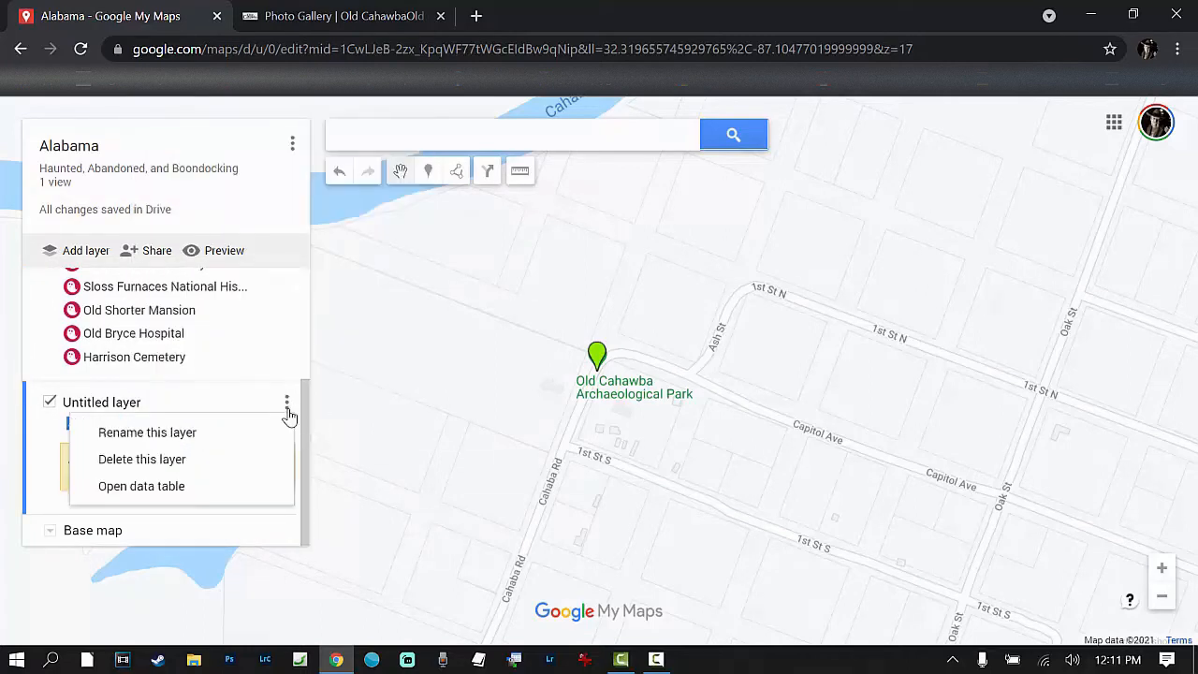
left_click(186, 434)
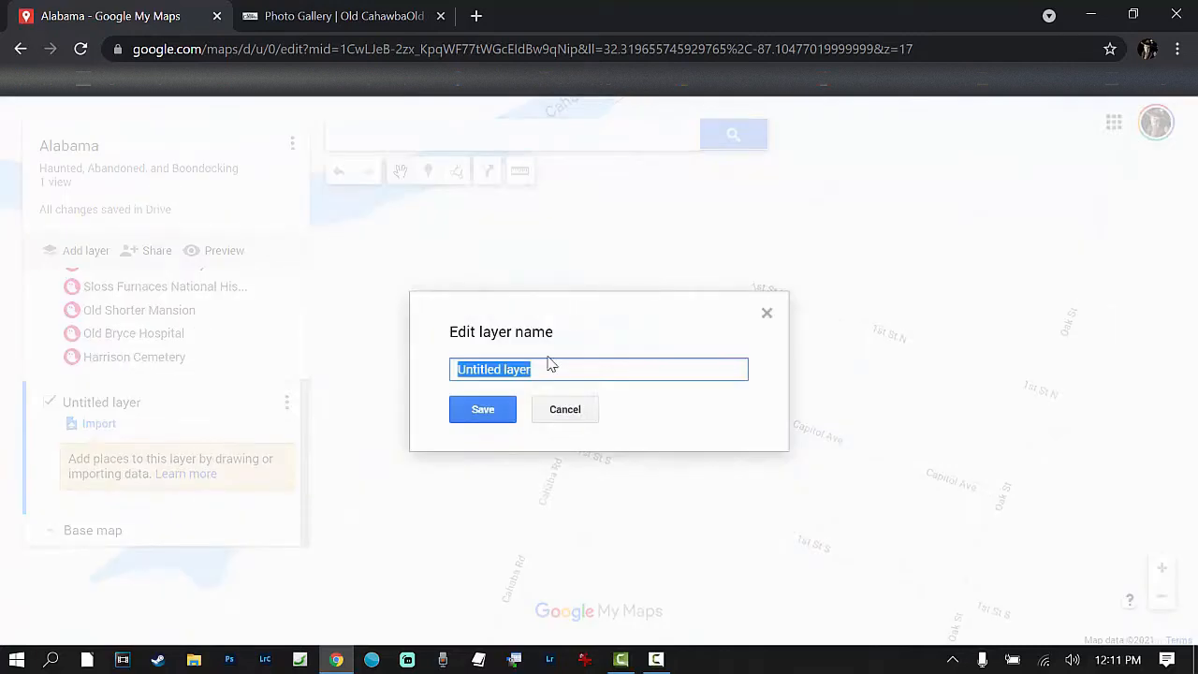
type("Ghosttowns")
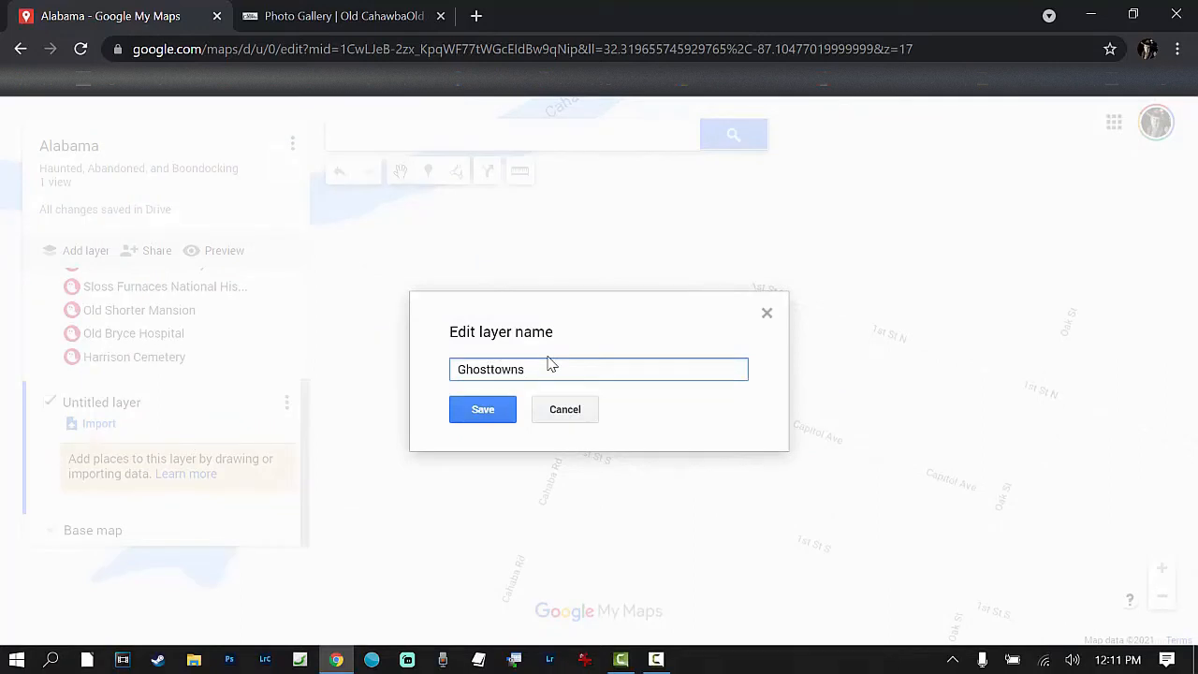
left_click(492, 369)
left_click(509, 417)
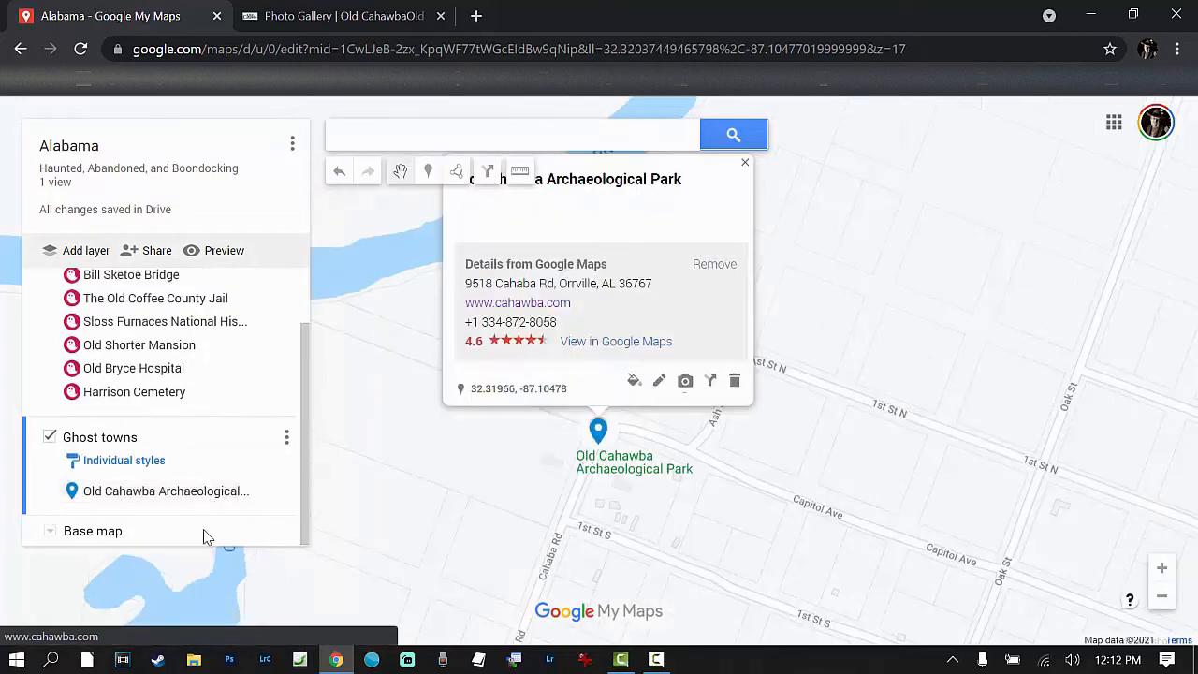
Step: Give the Old Cahawba Archaeological Park marker in the Ghost towns layer the Shop icon and the colour RGB (57, 73, 171)
right_click(151, 492)
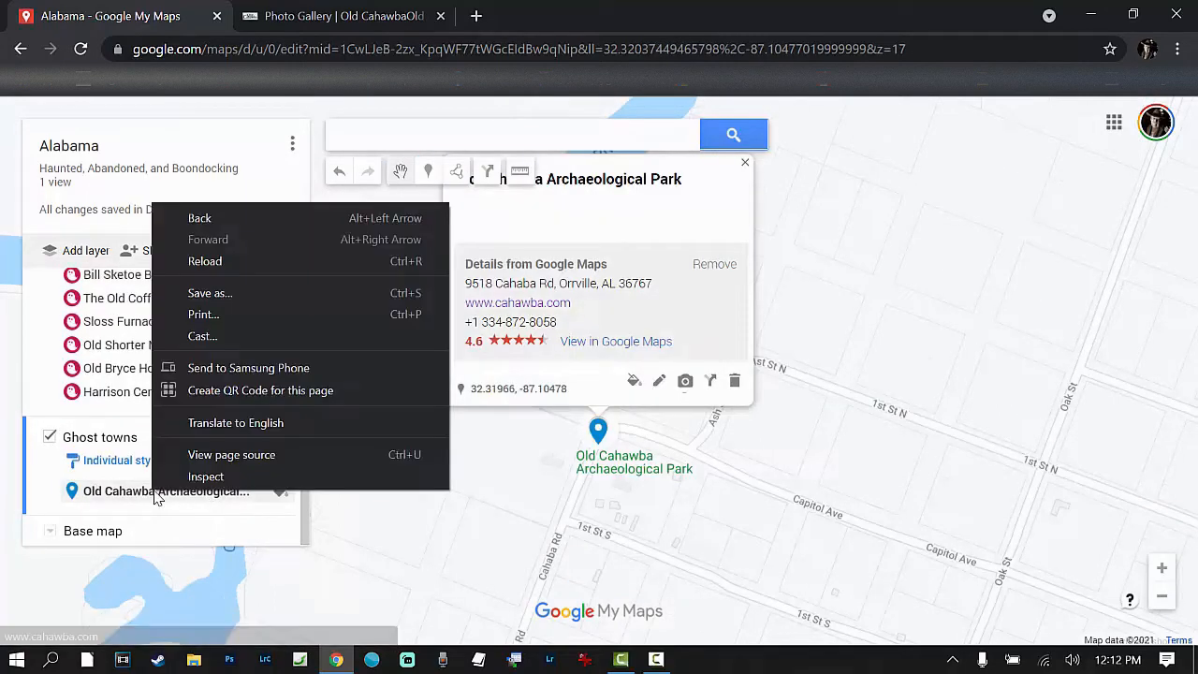
left_click(266, 492)
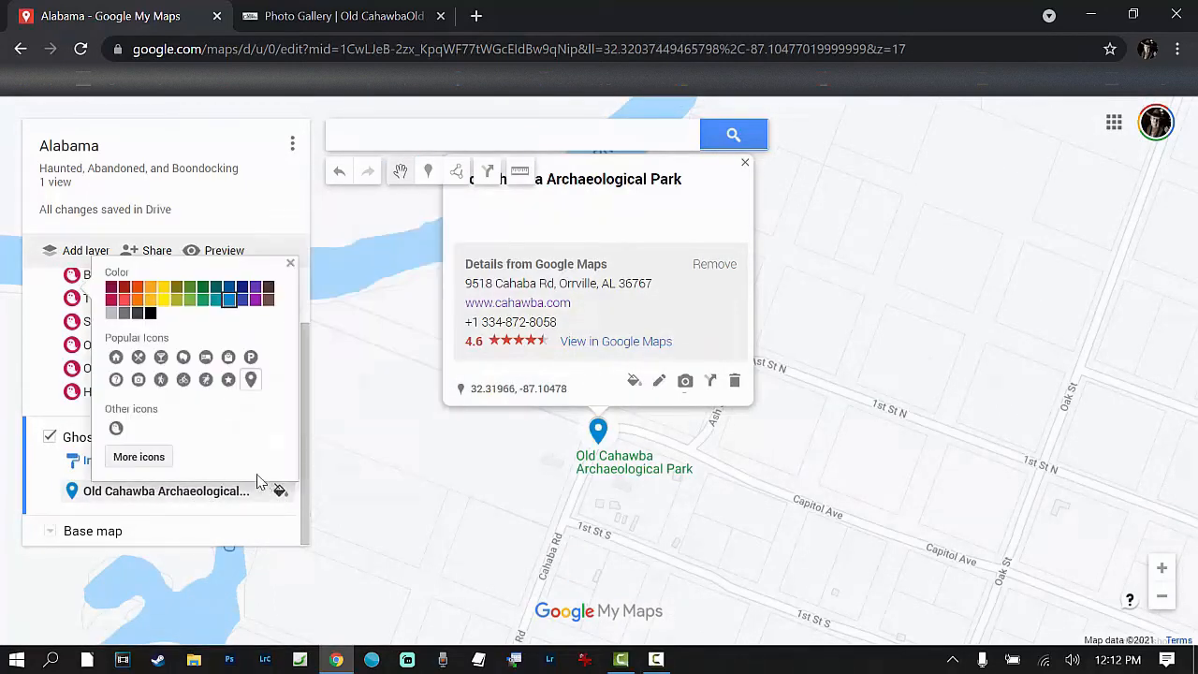
left_click(138, 456)
scroll(620, 388, "down", 5)
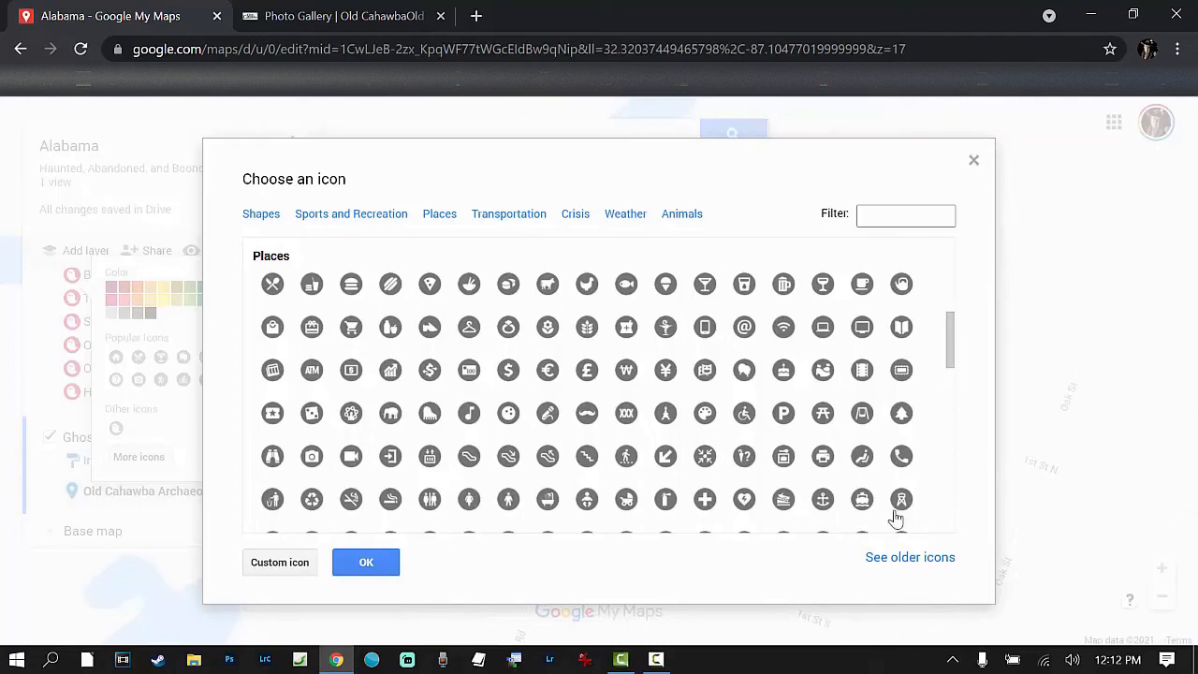
scroll(898, 505, "down", 2)
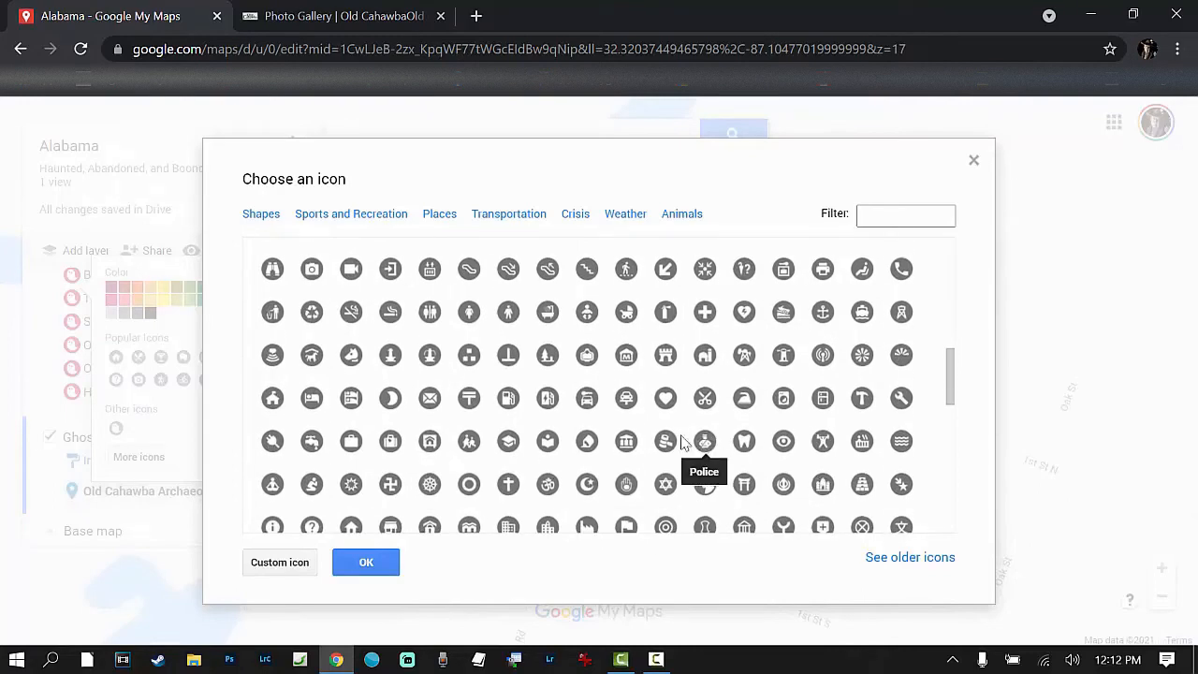
scroll(294, 406, "down", 3)
scroll(312, 400, "down", 1)
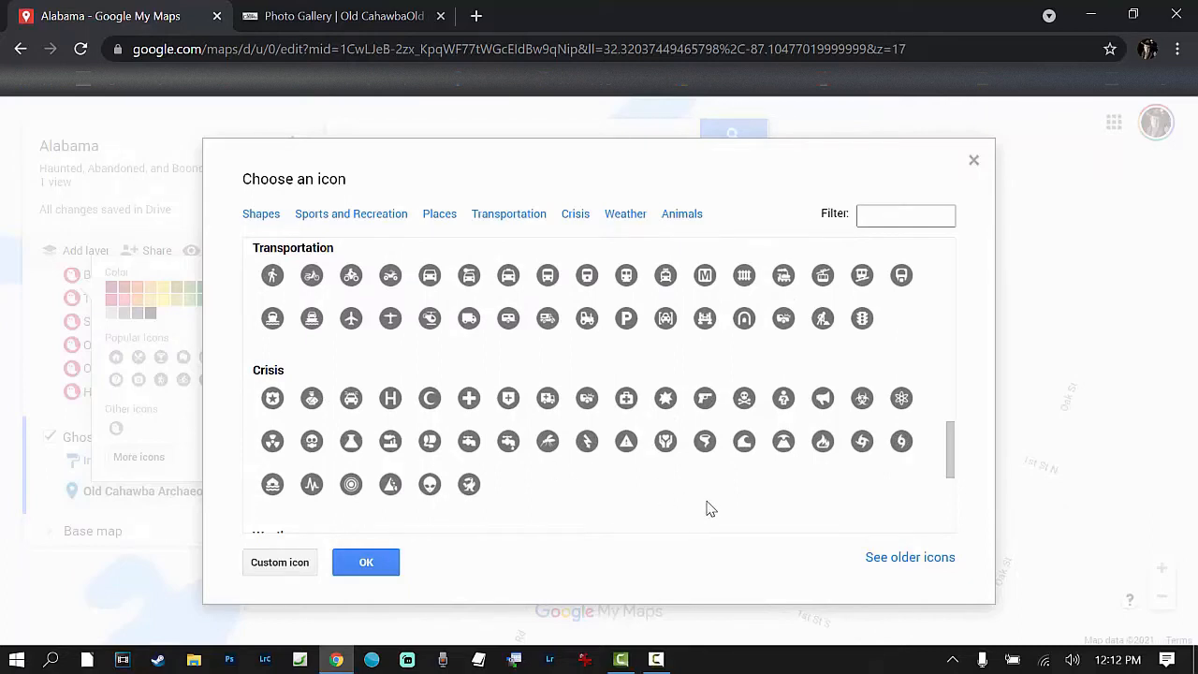
scroll(712, 508, "down", 1)
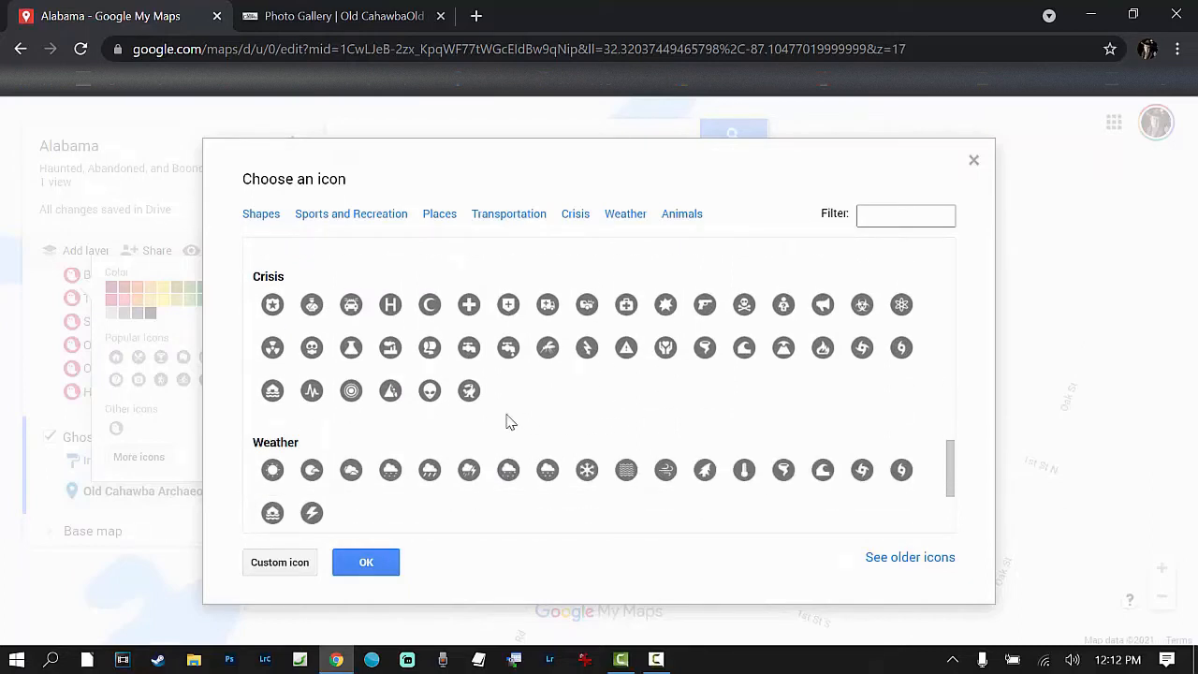
scroll(449, 440, "down", 2)
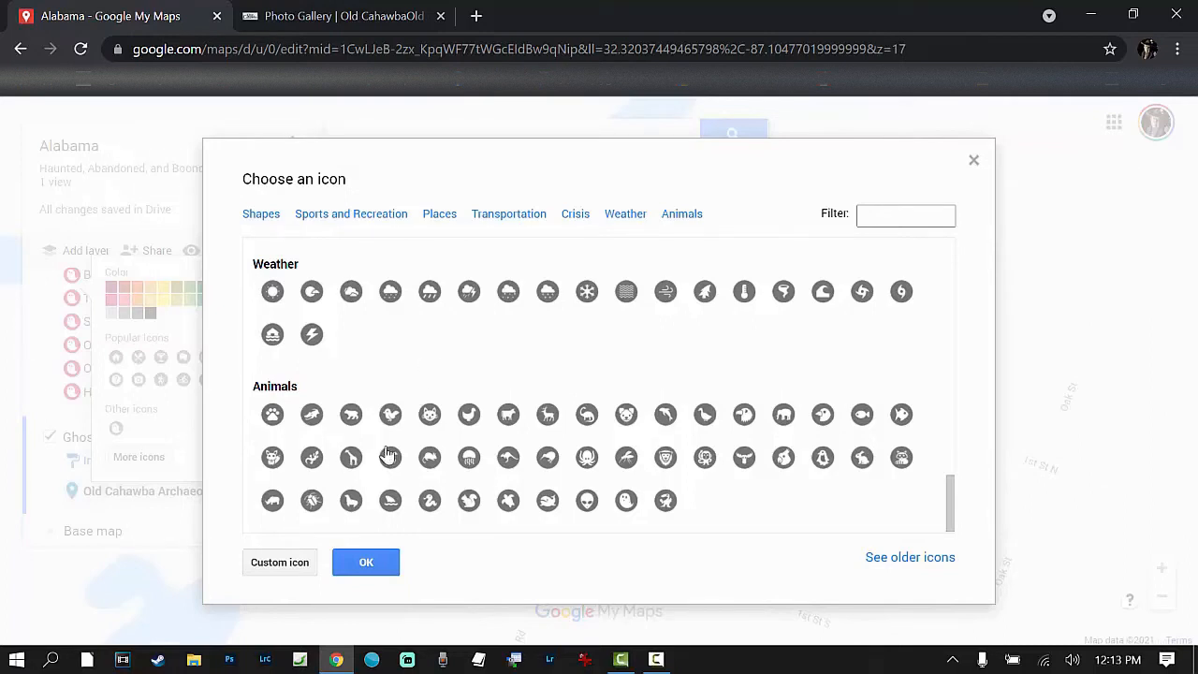
scroll(459, 420, "up", 1)
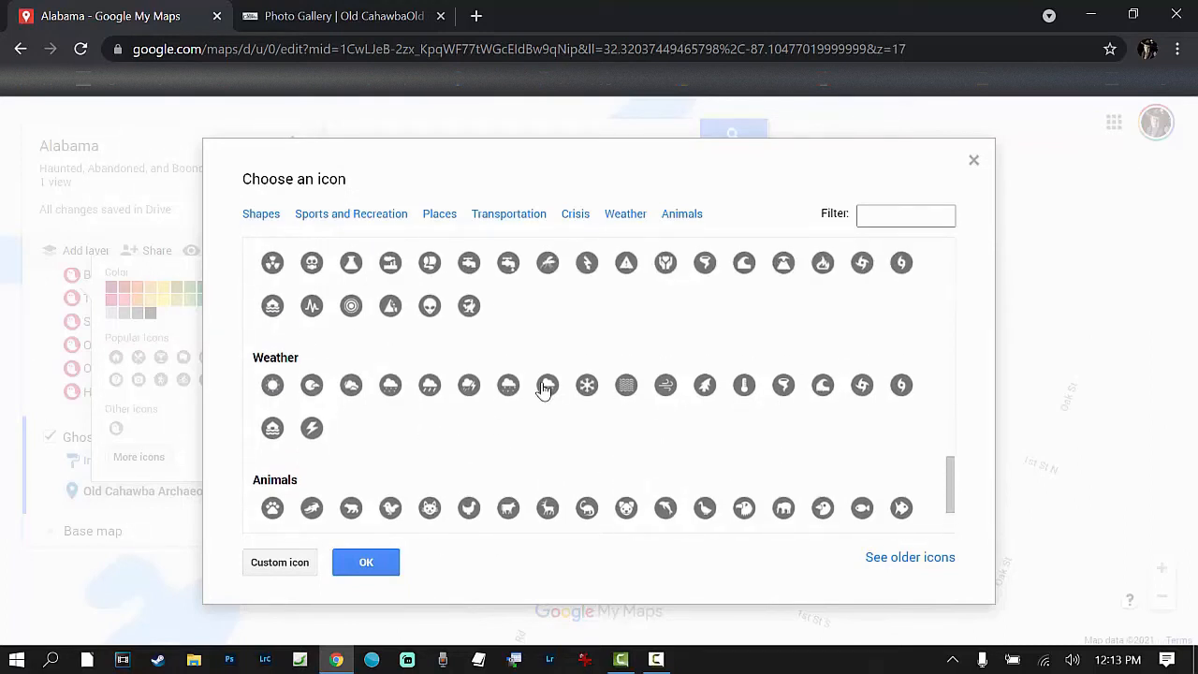
scroll(547, 389, "up", 1)
scroll(558, 418, "up", 1)
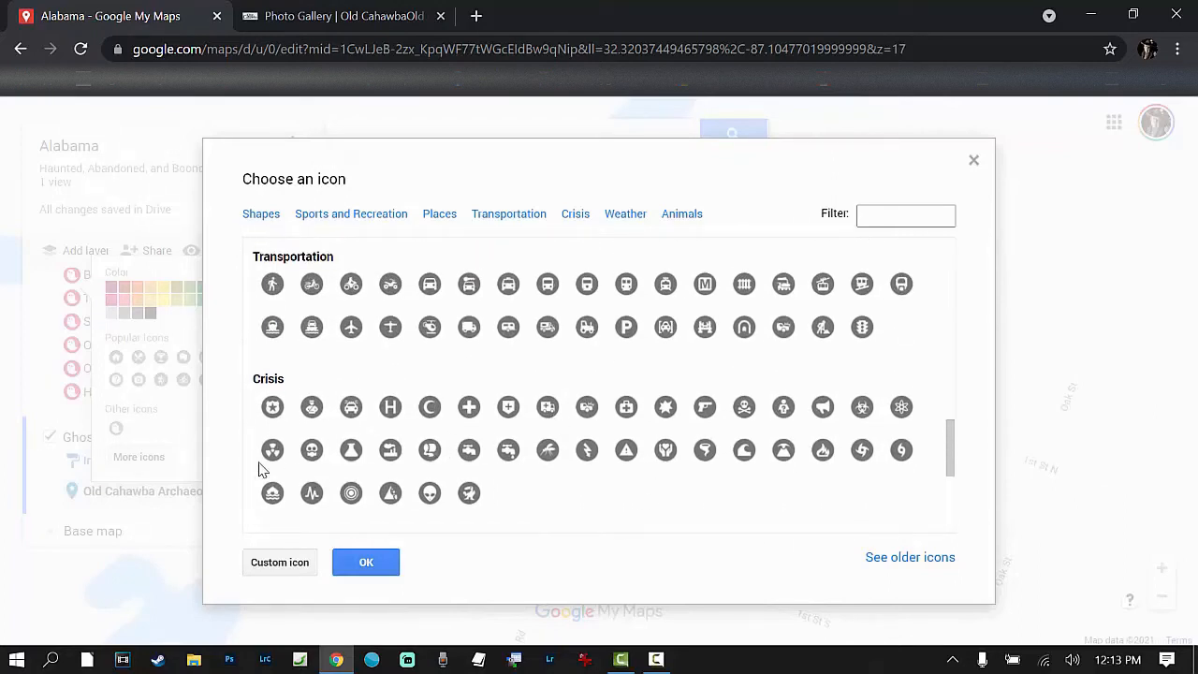
scroll(251, 450, "up", 1)
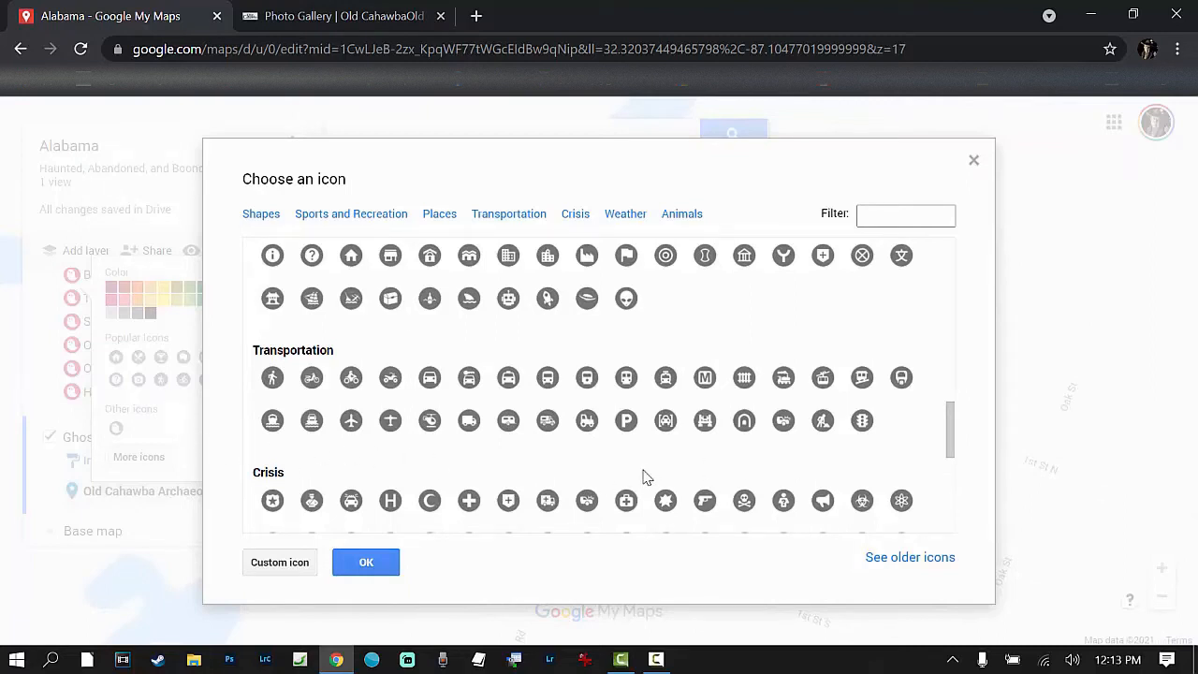
scroll(652, 461, "down", 2)
scroll(653, 464, "down", 1)
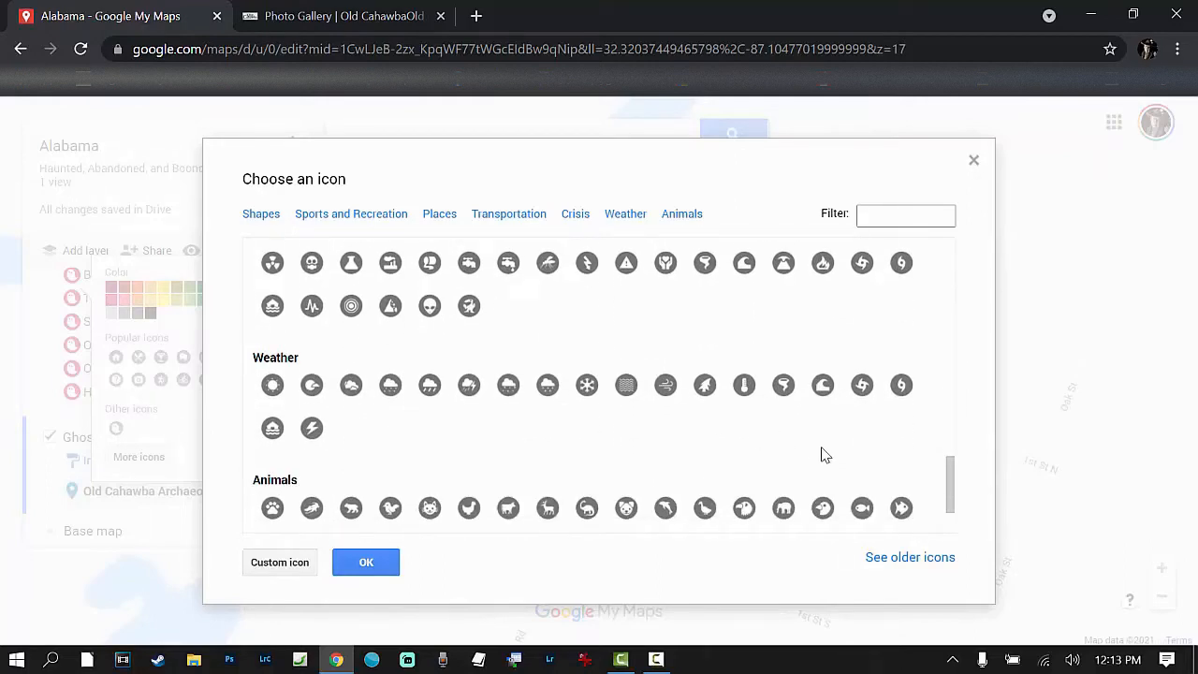
scroll(823, 454, "up", 10)
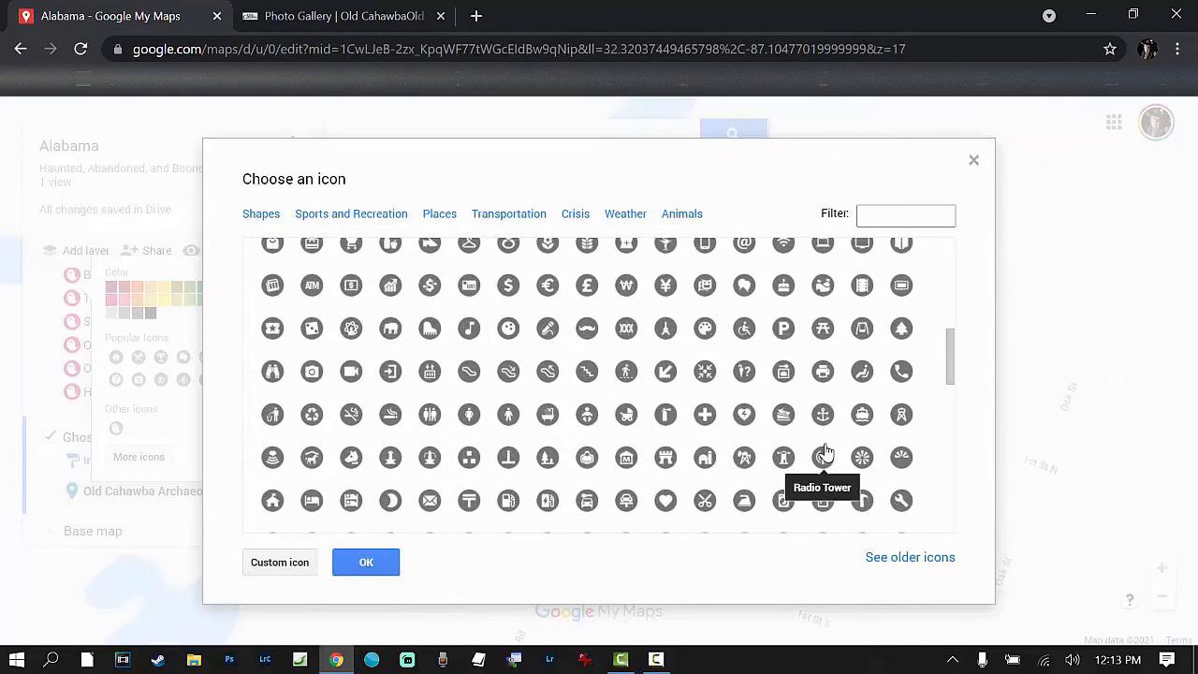
scroll(823, 454, "down", 1)
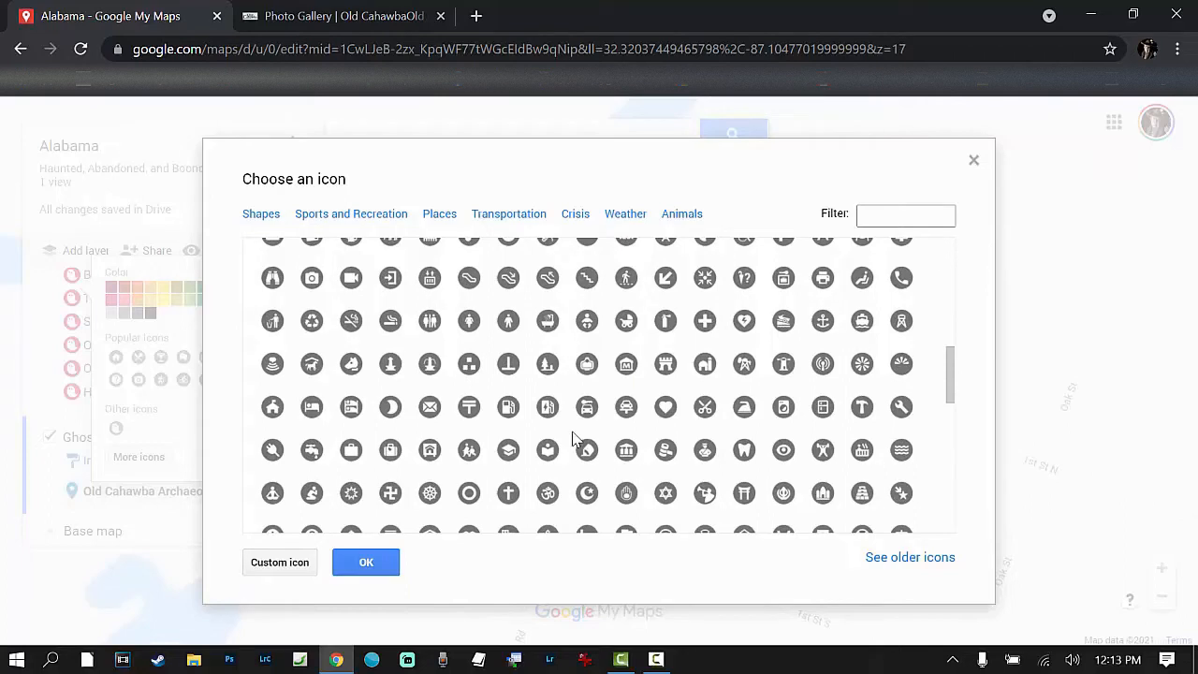
scroll(573, 438, "up", 1)
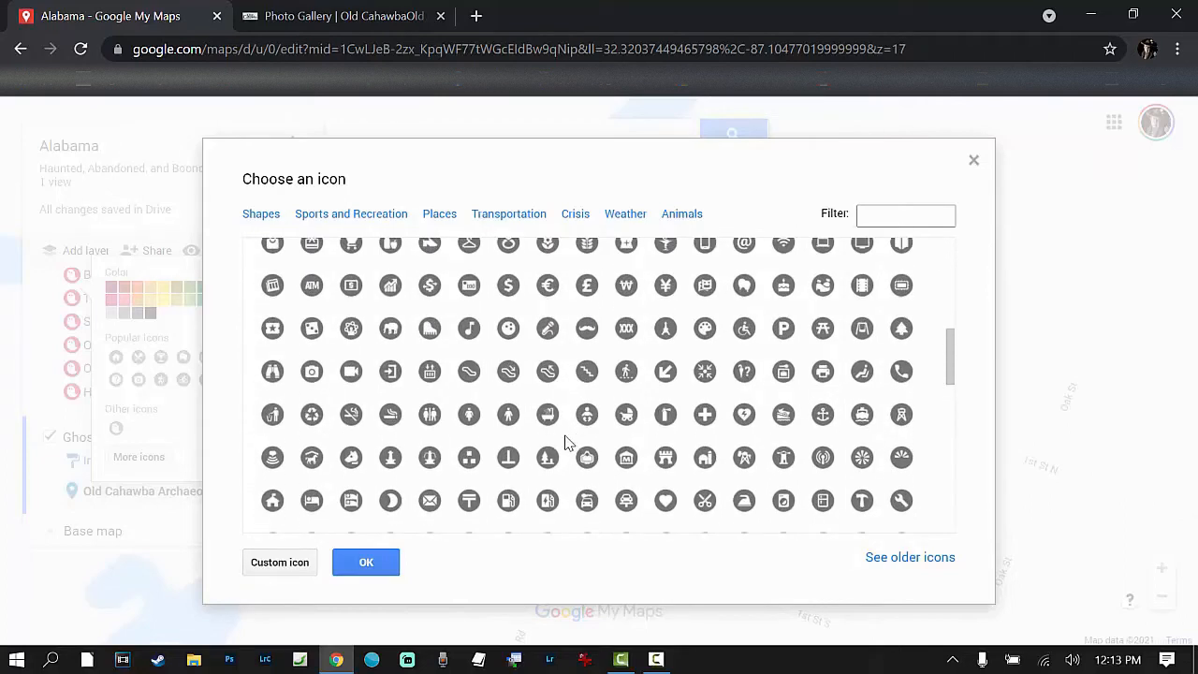
scroll(573, 440, "up", 1)
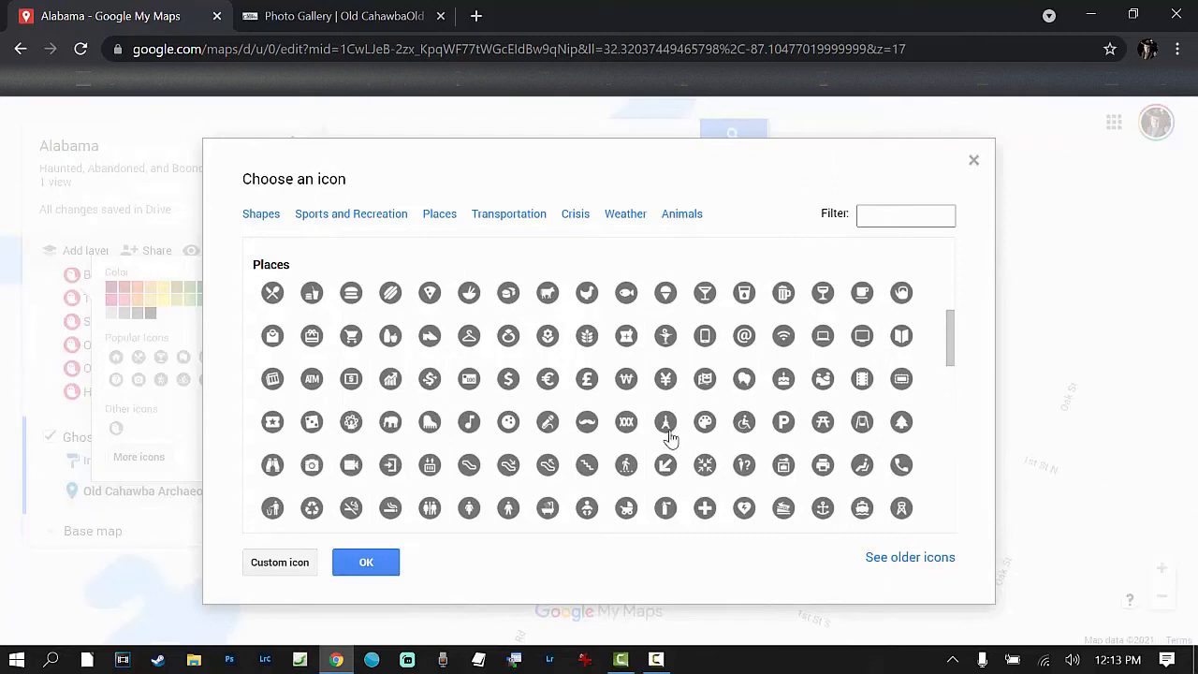
scroll(678, 435, "down", 1)
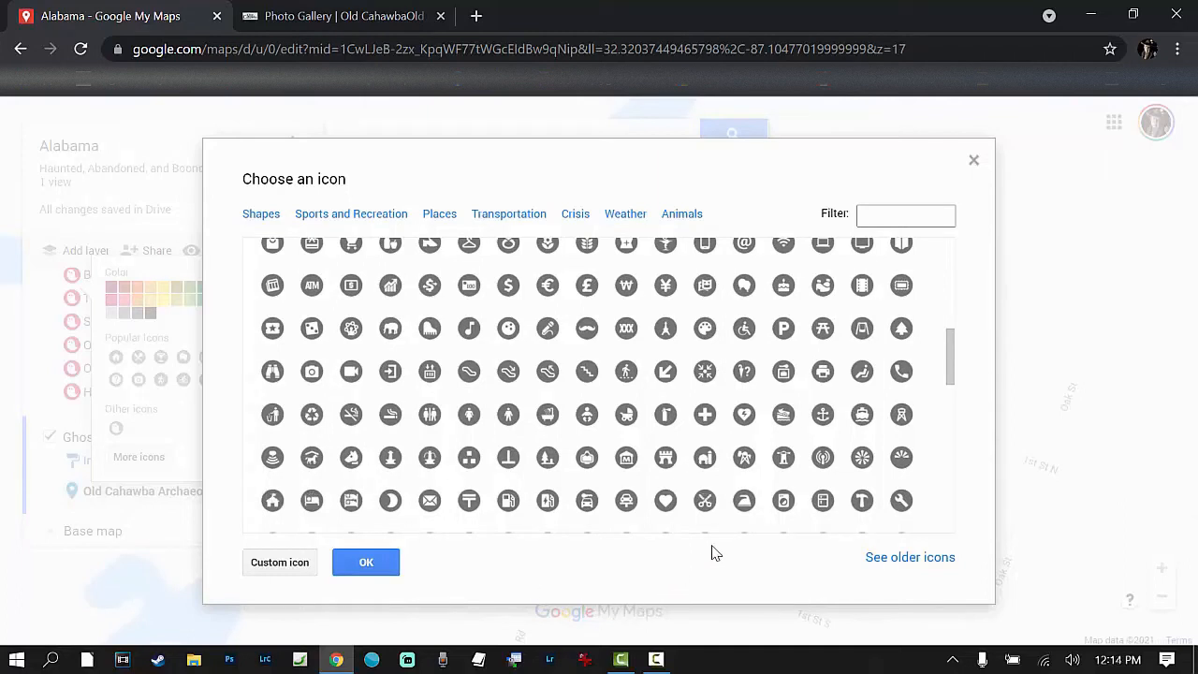
scroll(613, 518, "down", 1)
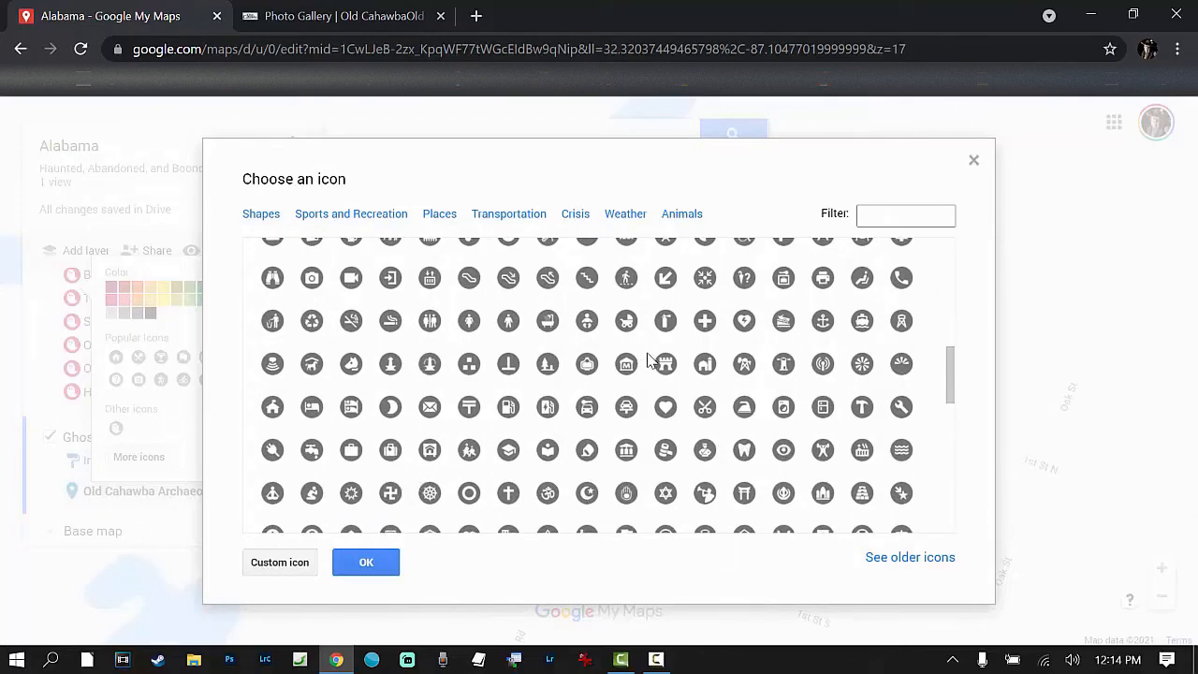
scroll(682, 475, "down", 1)
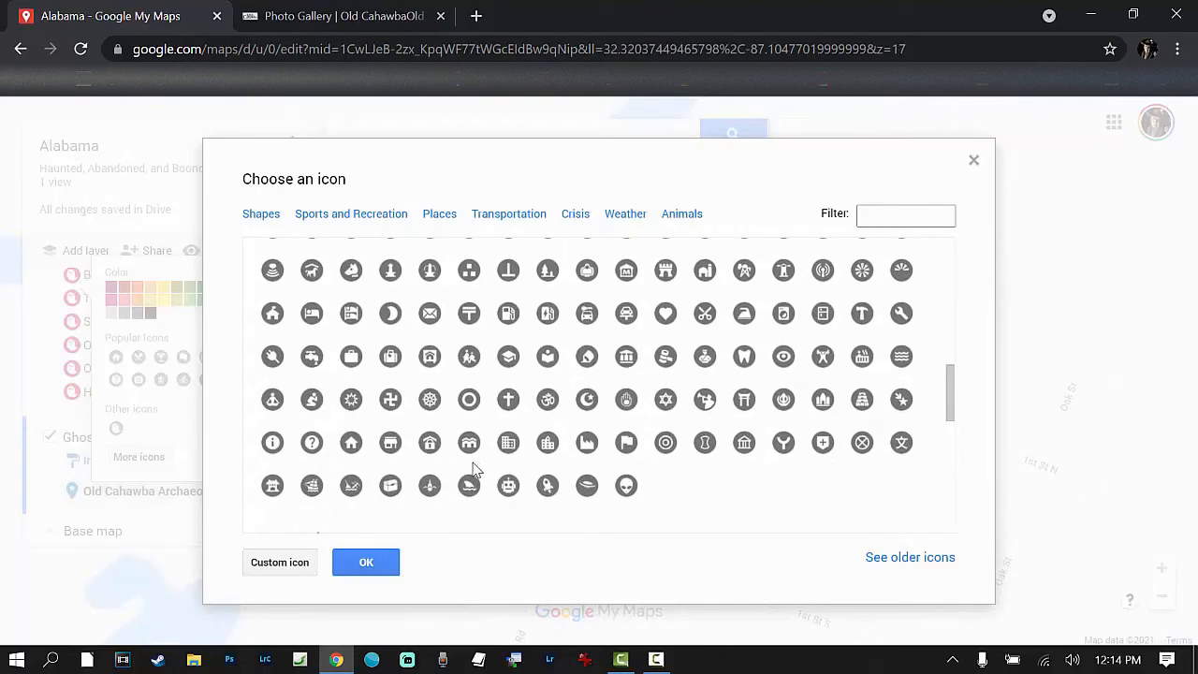
left_click(391, 447)
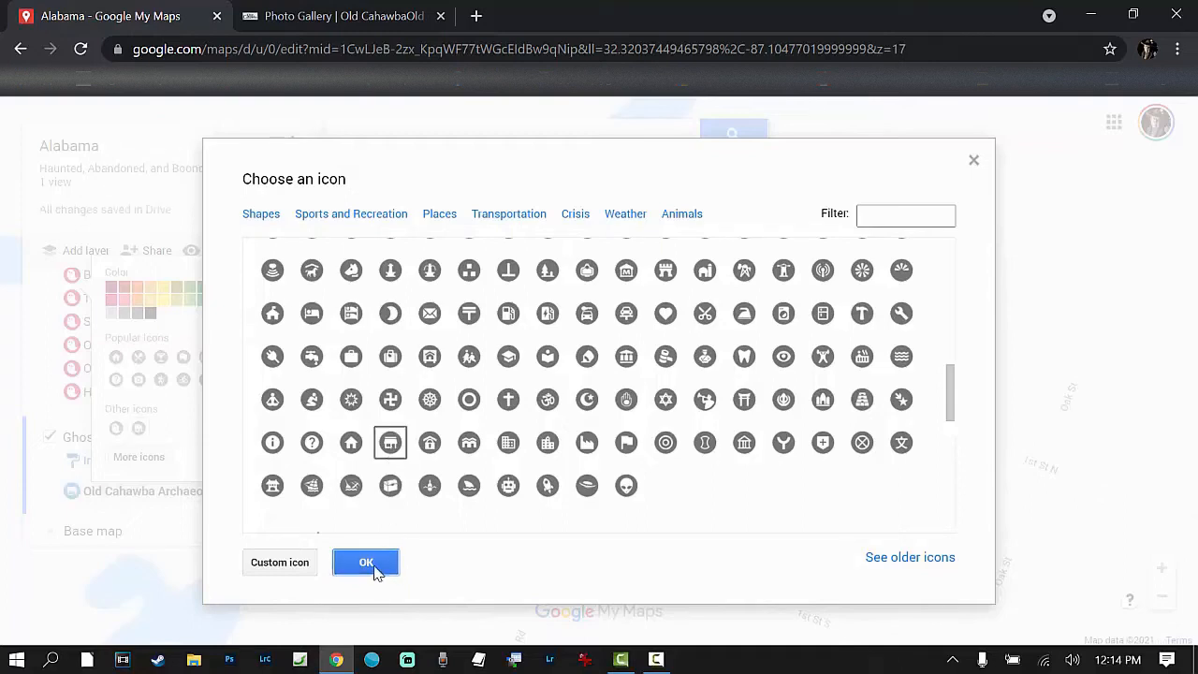
left_click(375, 568)
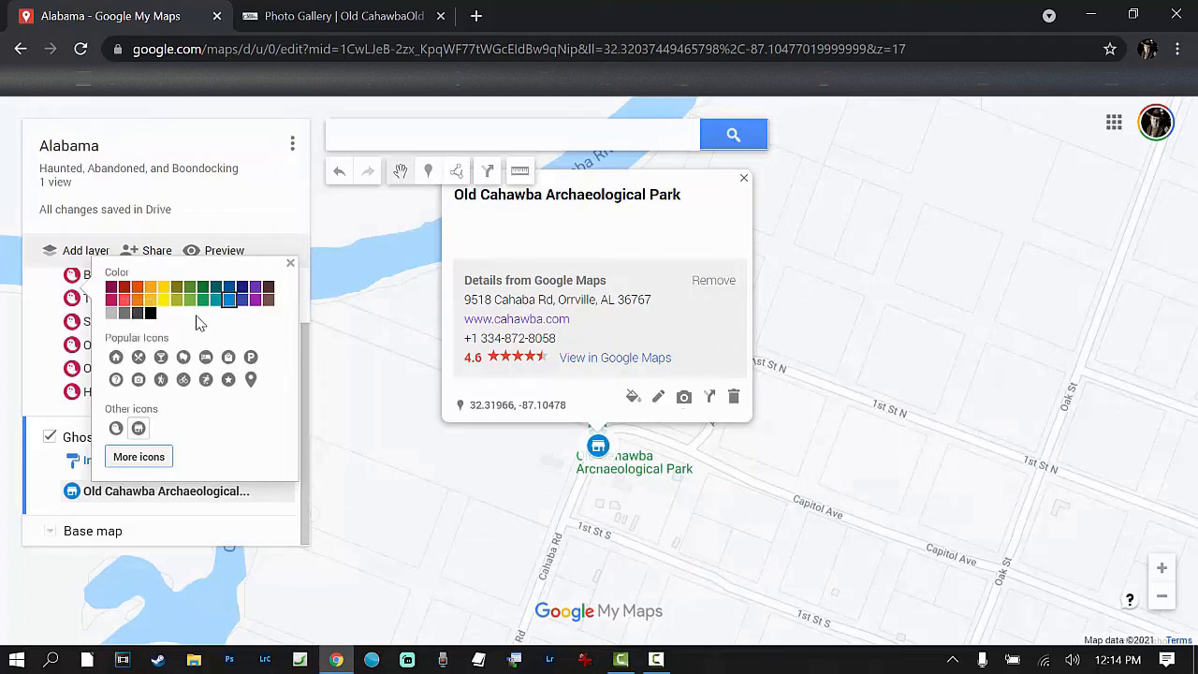
left_click(241, 298)
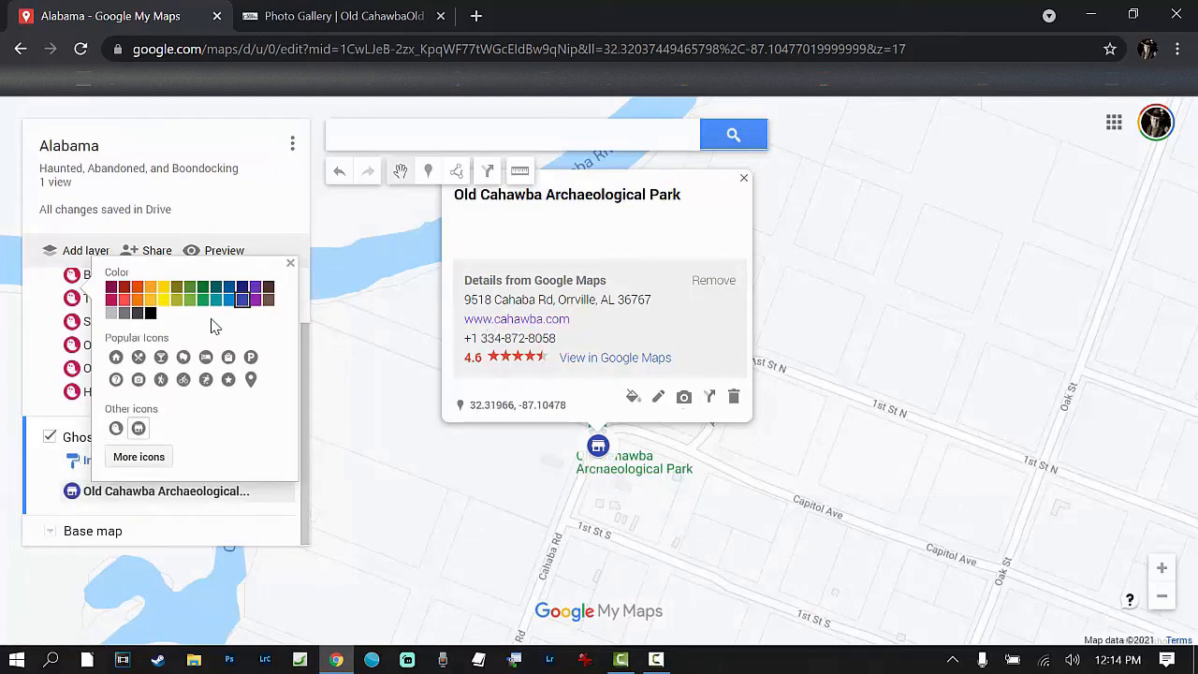
Step: Close the Old Cahawba ghost towns article, the Old Cahawba photo gallery page and the park marker's info card
left_click(744, 180)
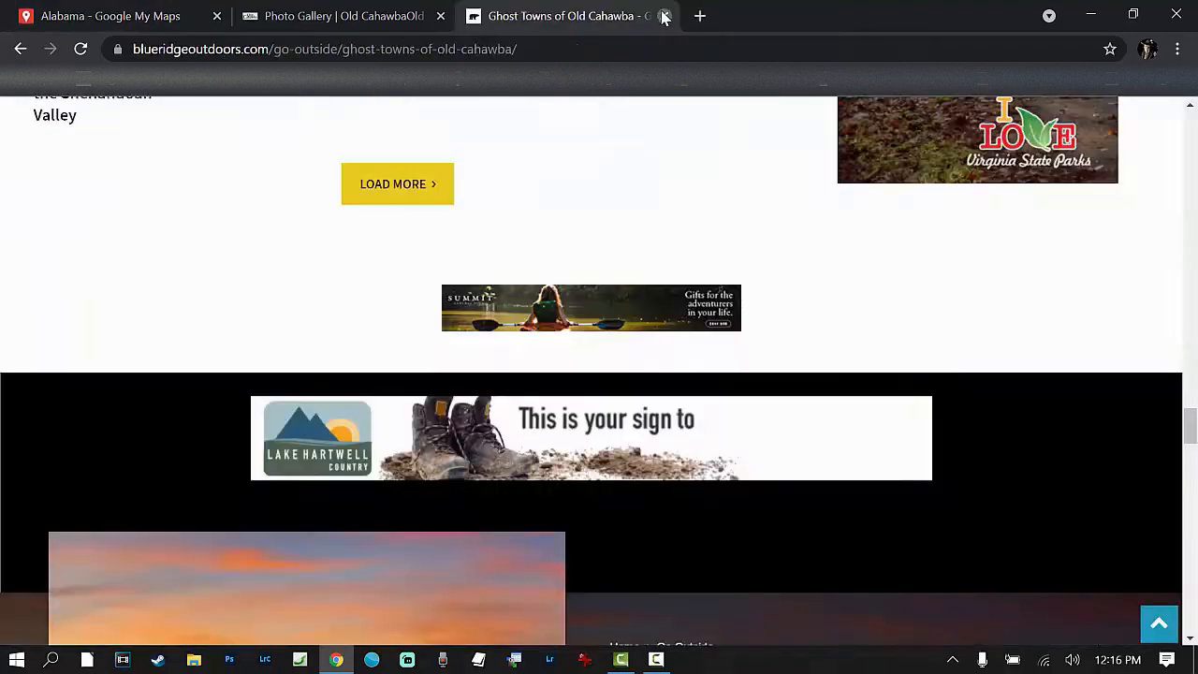
left_click(662, 15)
left_click(441, 17)
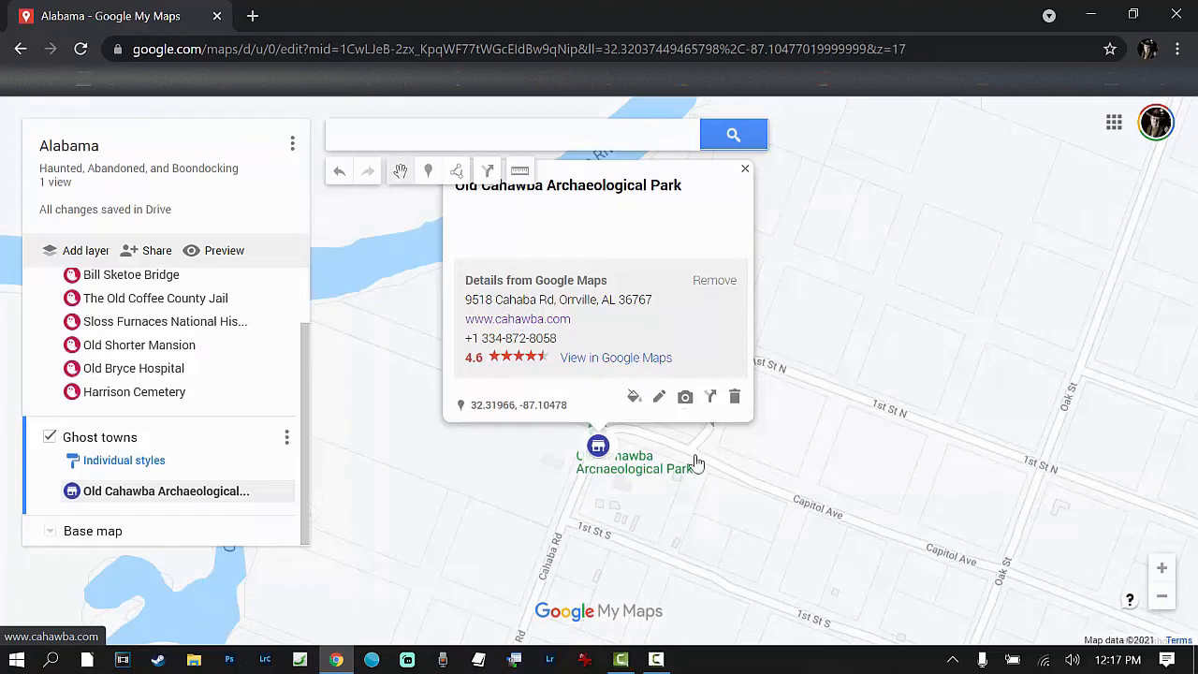
left_click(746, 171)
Step: Preview the Alabama map in view-only mode, examine both layers and the available map options, and close the preview
left_click(215, 251)
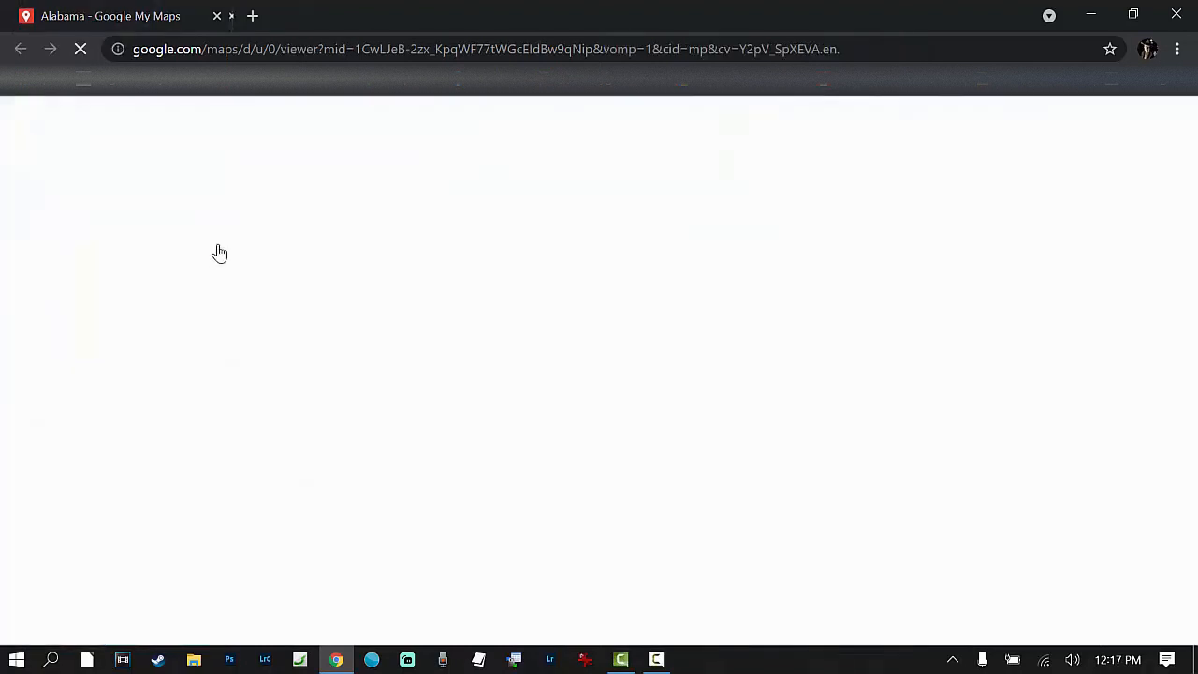
scroll(754, 311, "down", 2)
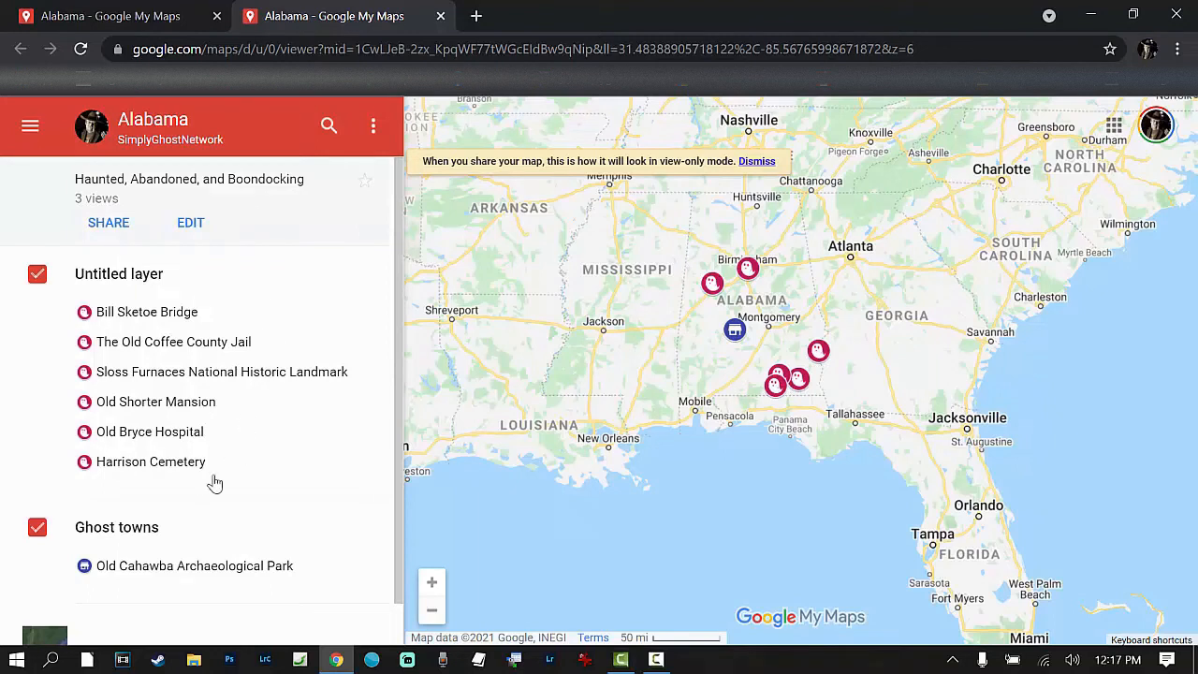
scroll(178, 460, "down", 1)
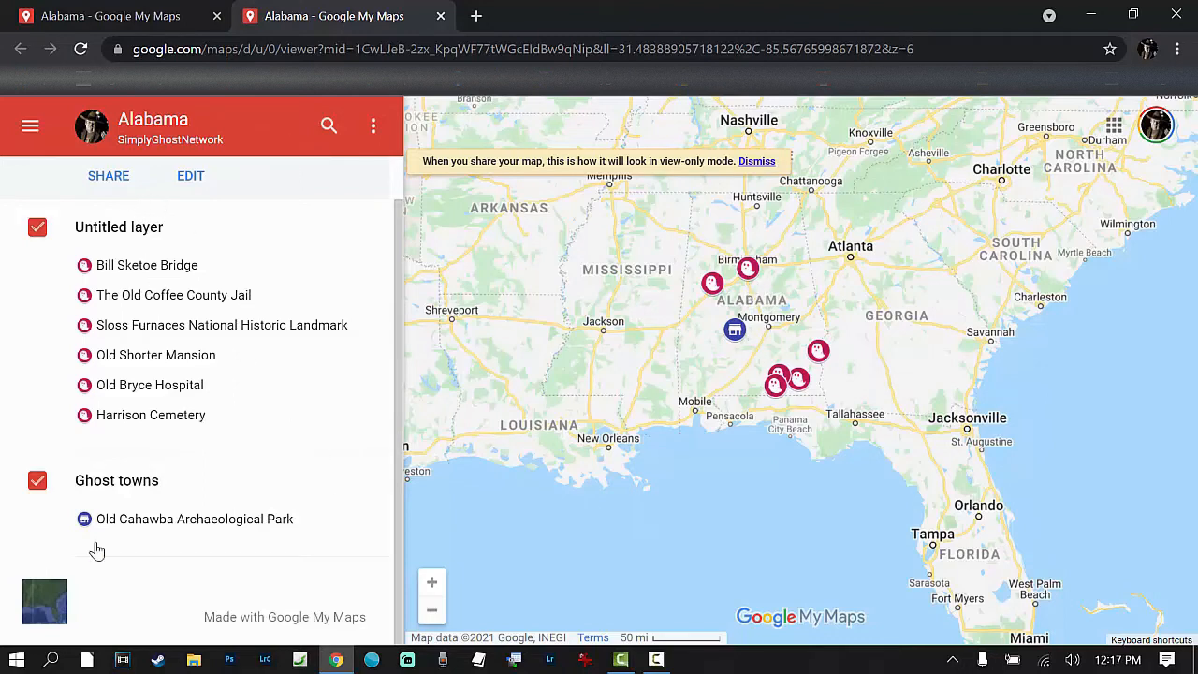
left_click(373, 131)
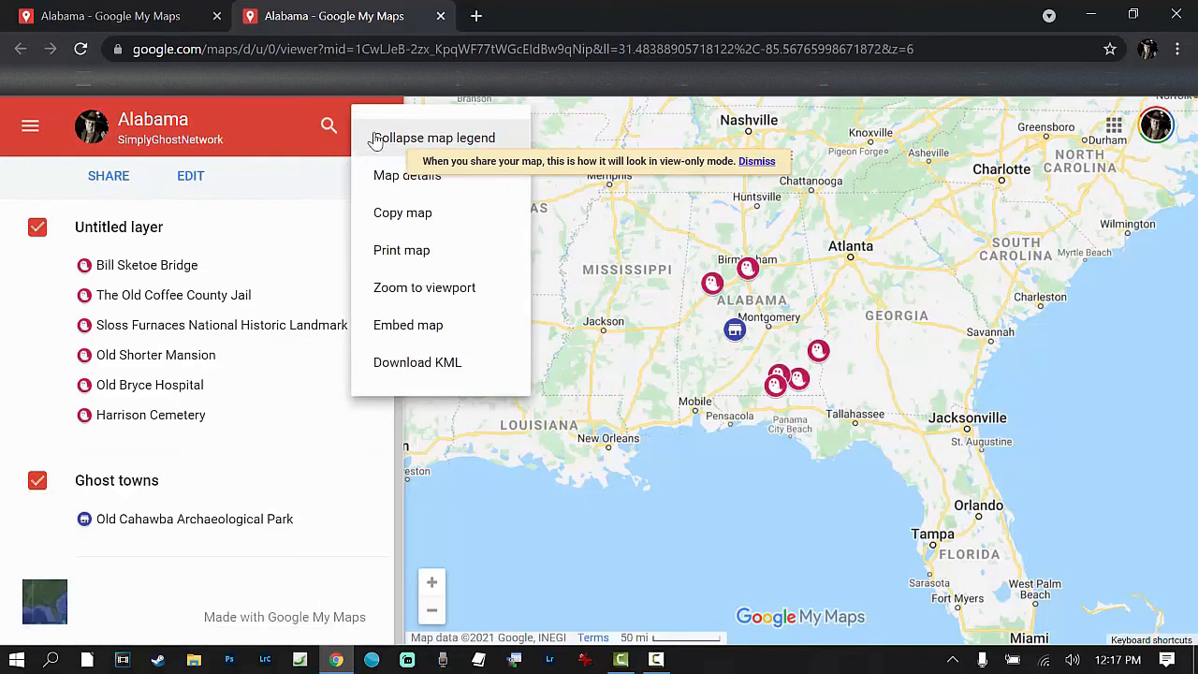
left_click(285, 150)
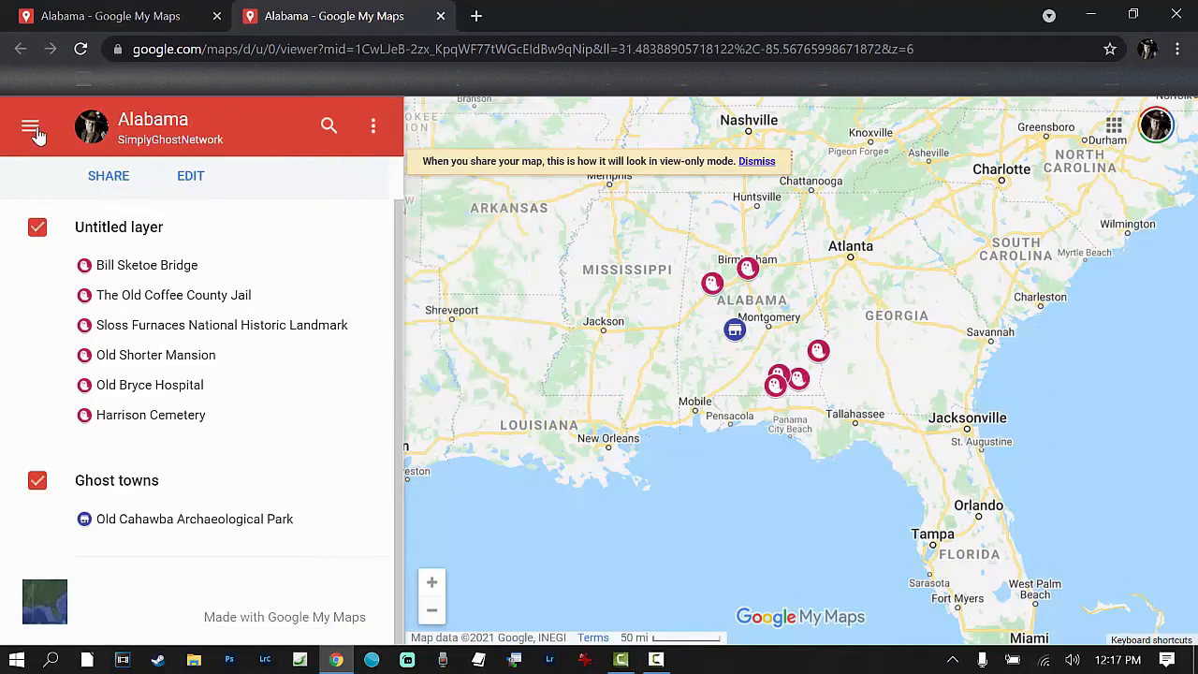
left_click(439, 16)
Step: Search the map for "newton park al", open the John Hutto Park result in Google Maps and examine its surroundings
left_click(394, 134)
type("ne")
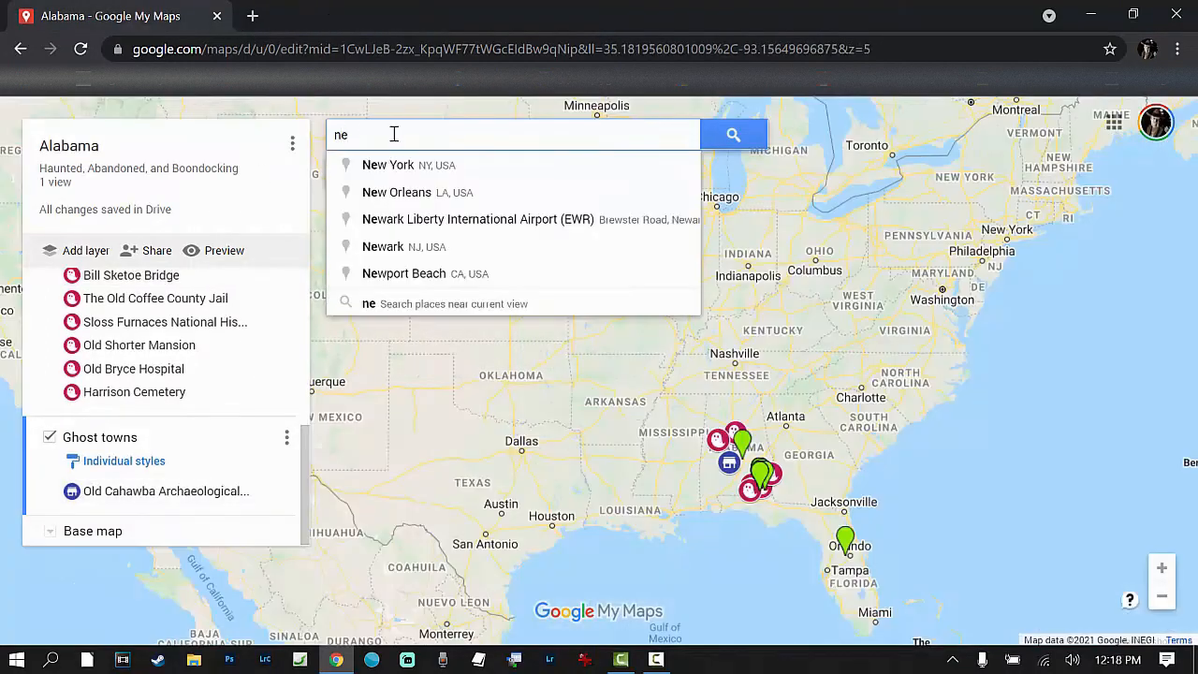
type("wton")
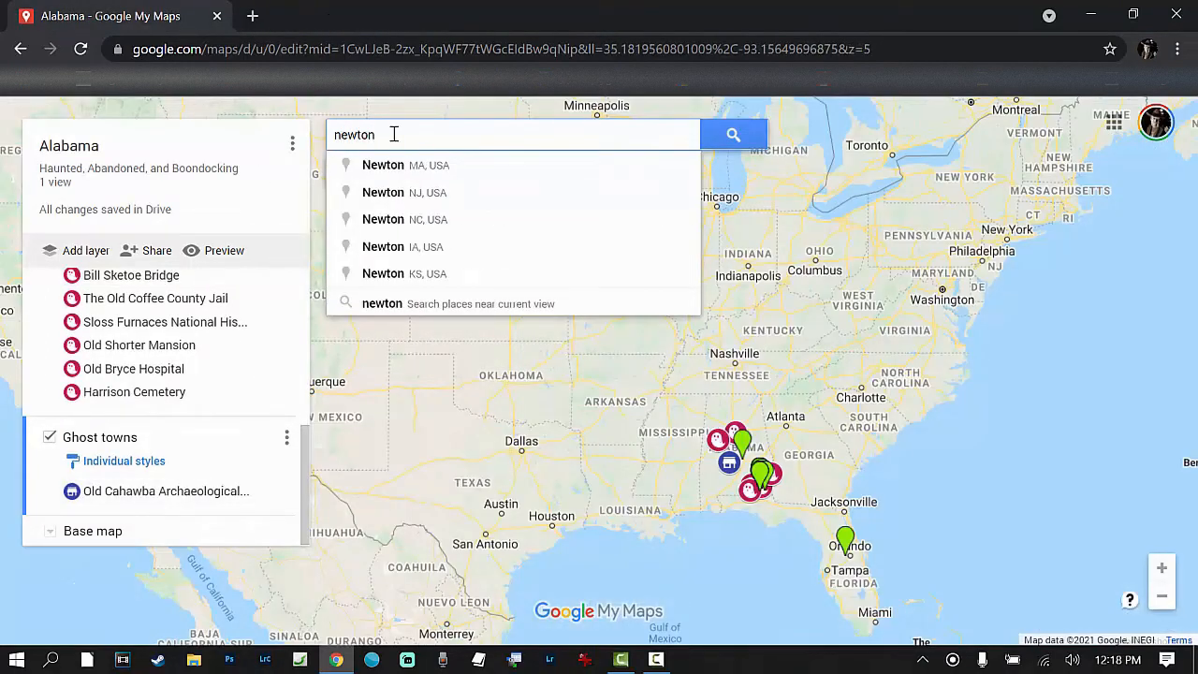
type(" par")
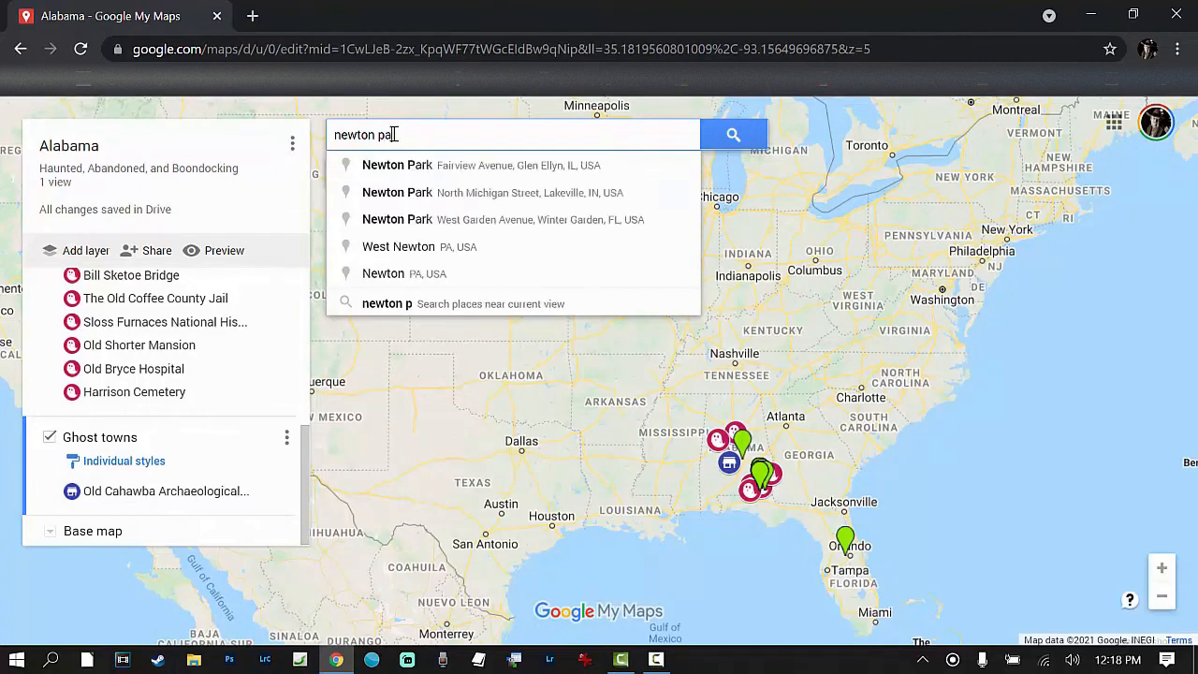
type("k")
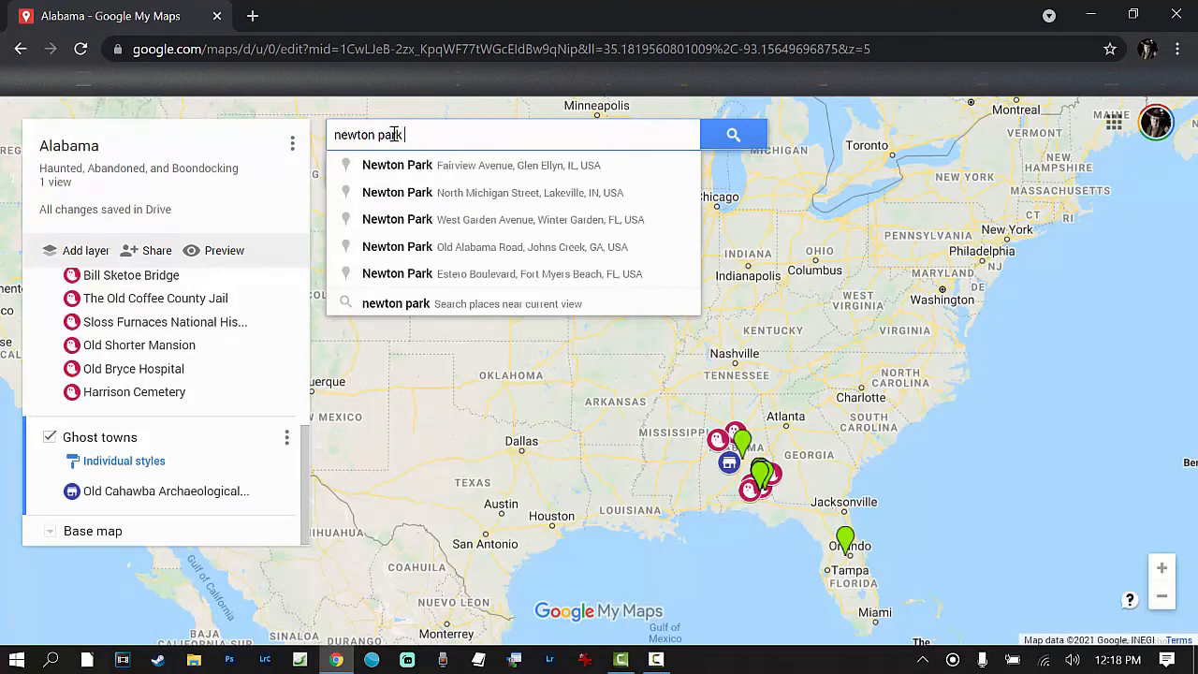
type(" al")
key("Return")
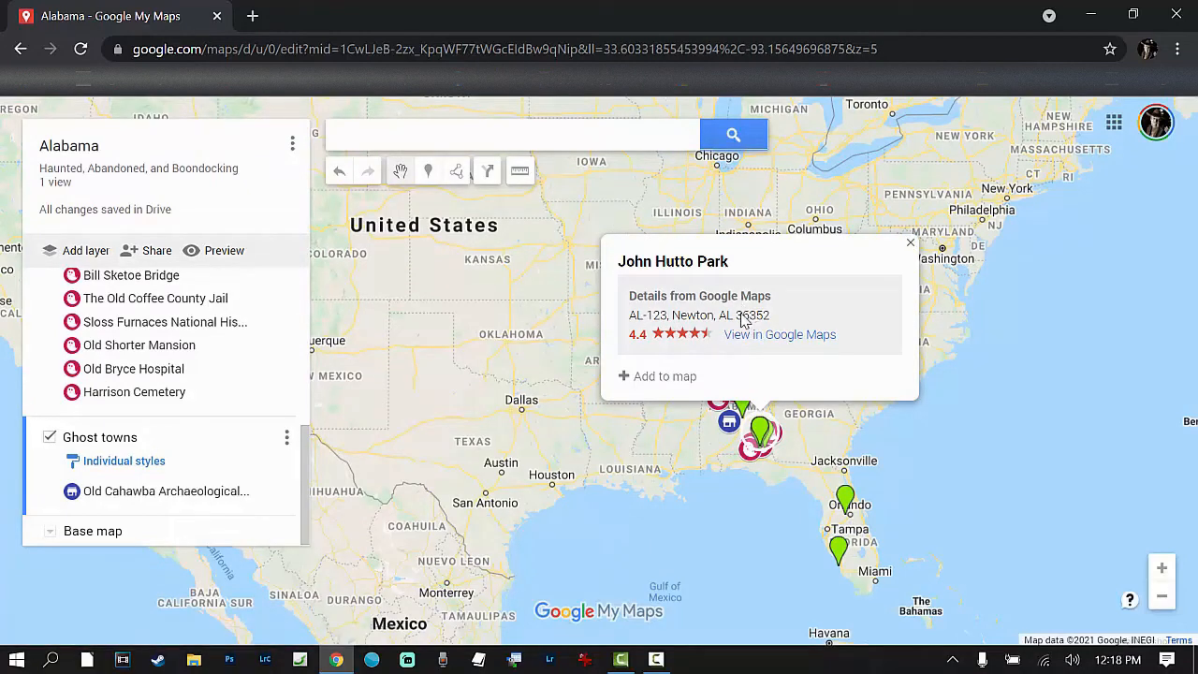
left_click(756, 335)
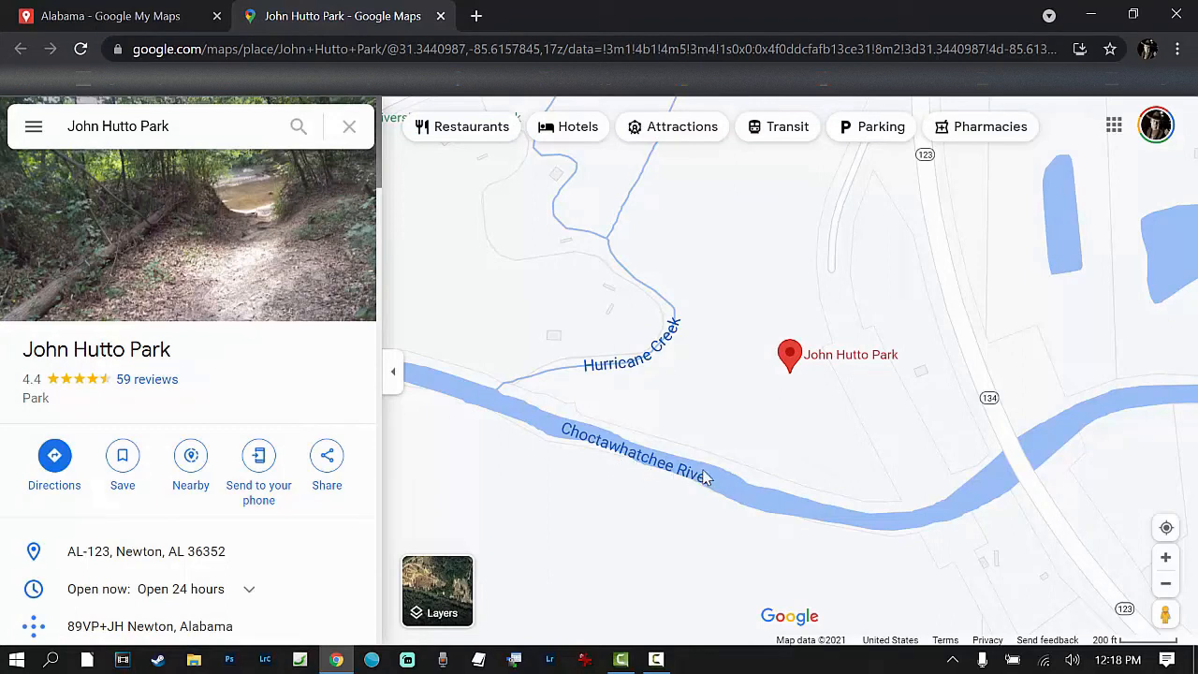
scroll(859, 421, "down", 3)
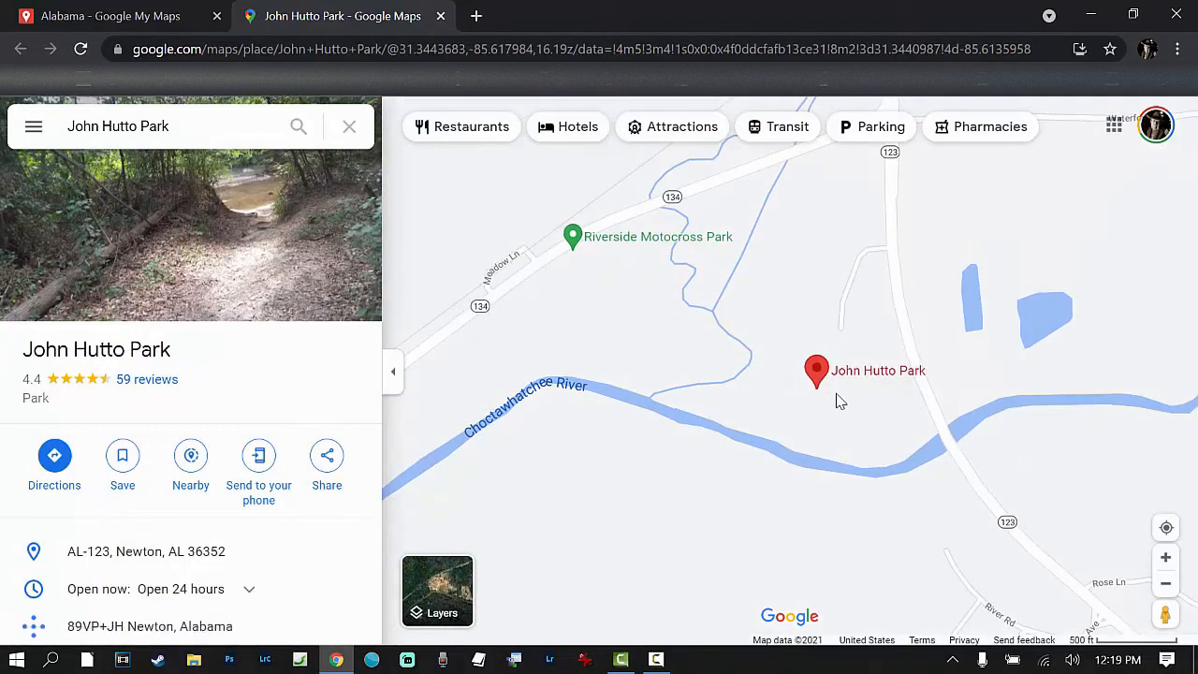
Step: Return from John Hutto Park in Google Maps to the Alabama map and add a new layer named Boondocking
mouse_move(816, 374)
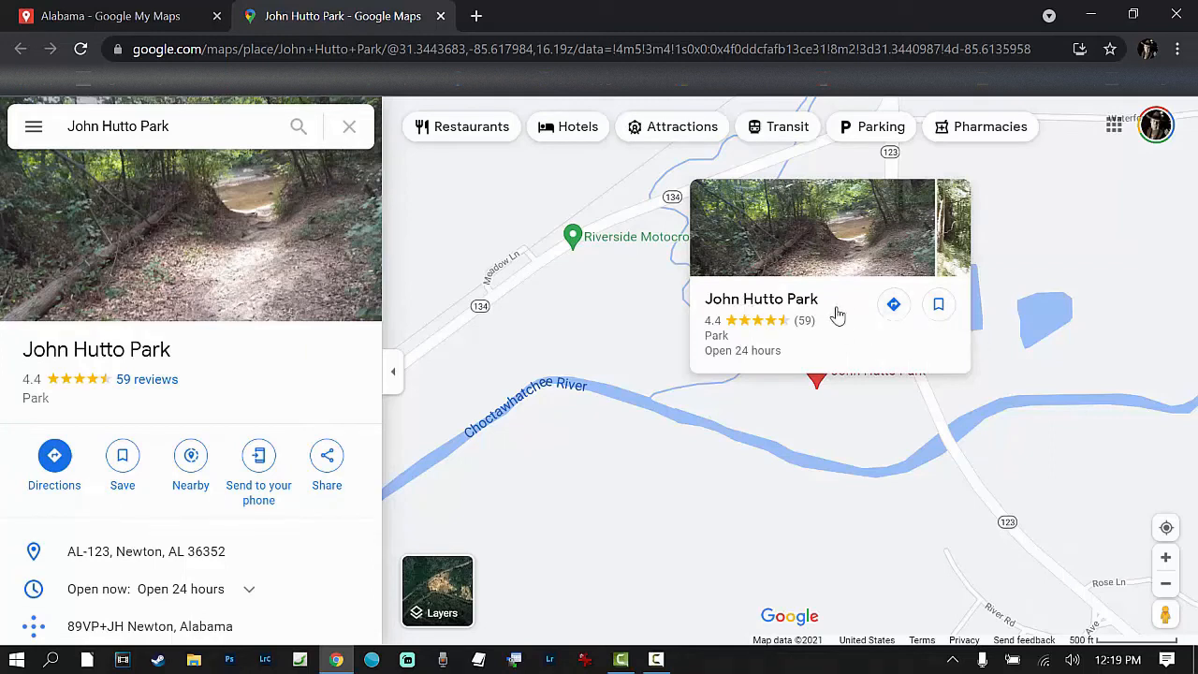
right_click(825, 375)
left_click(111, 16)
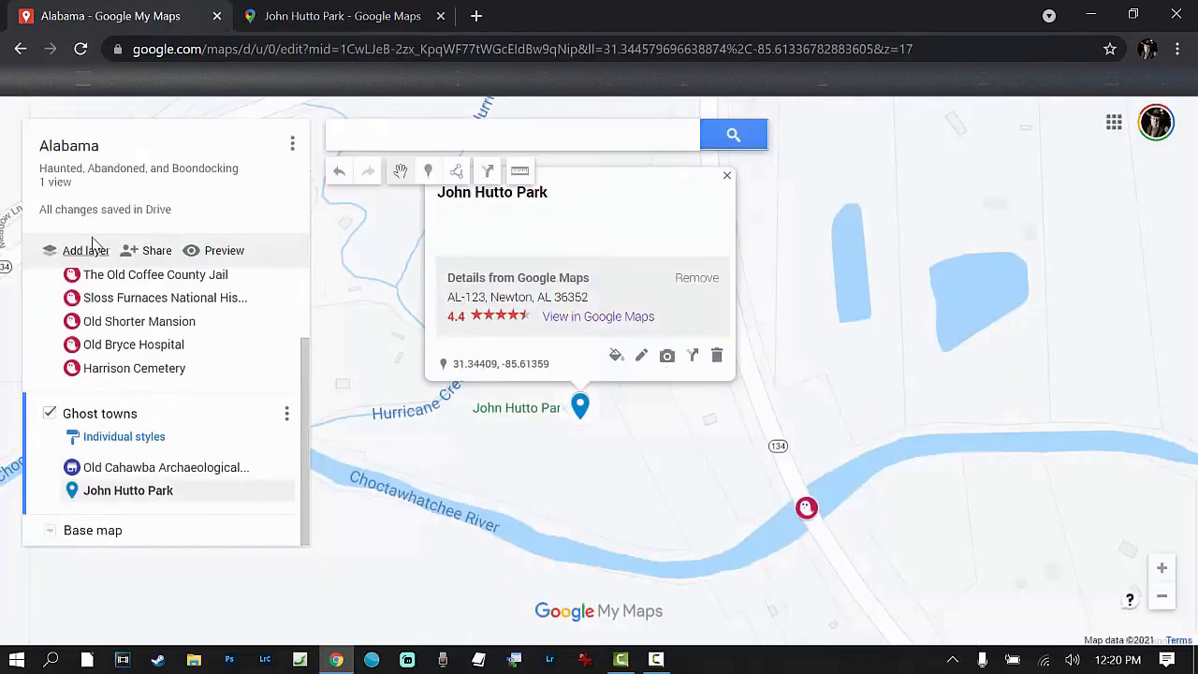
scroll(302, 396, "up", 2)
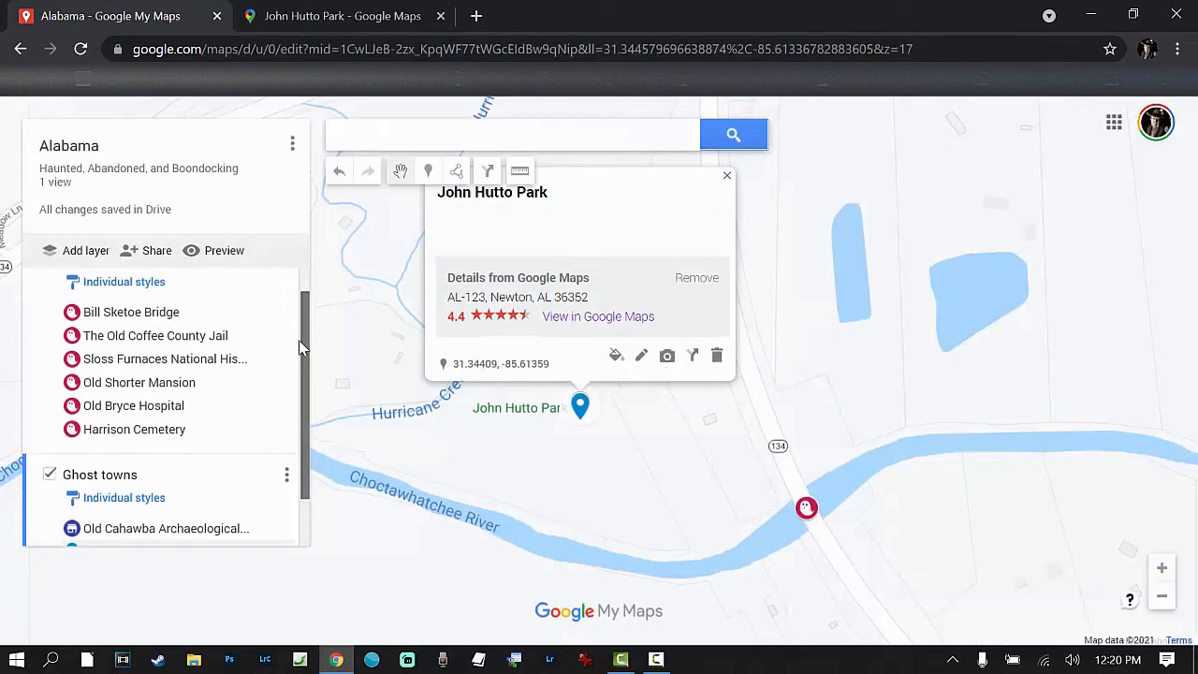
left_click(83, 255)
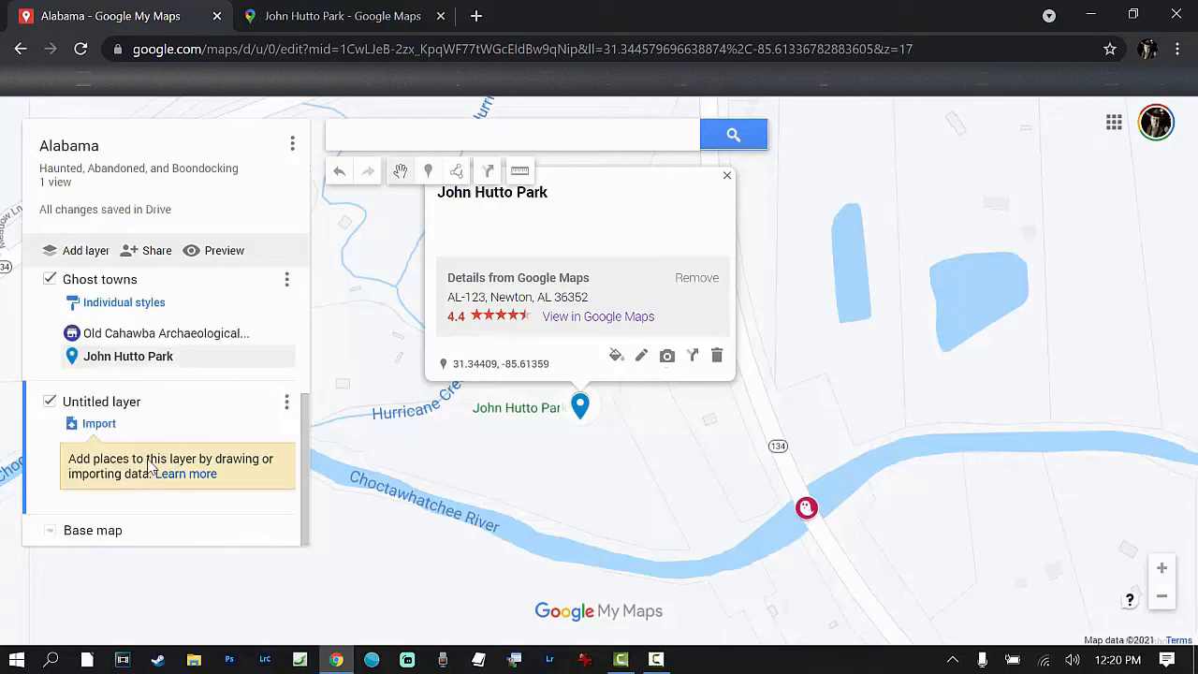
left_click(101, 402)
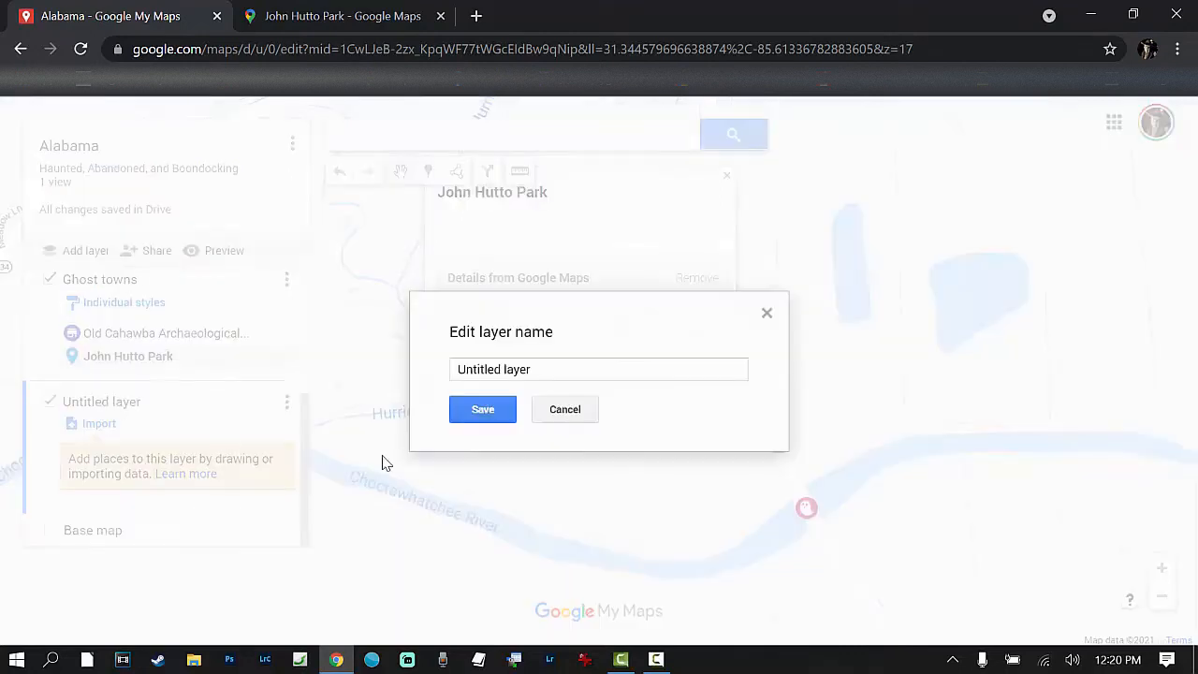
left_click_drag(533, 372, 458, 366)
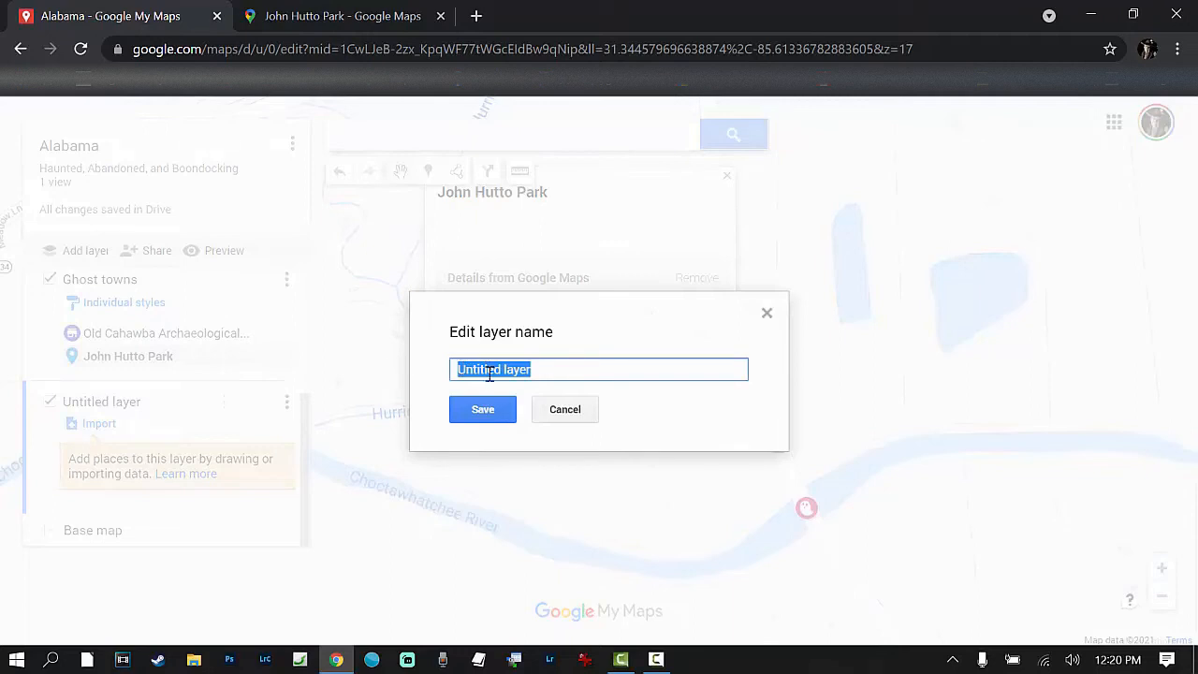
type("Boondocking")
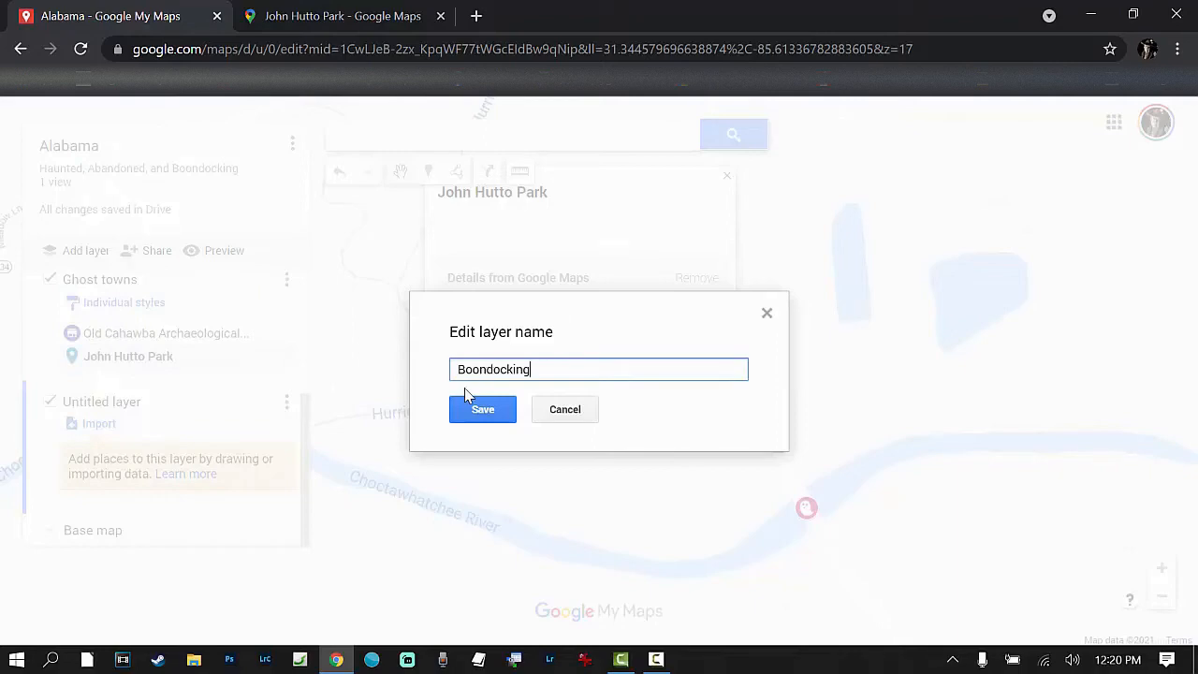
left_click(495, 421)
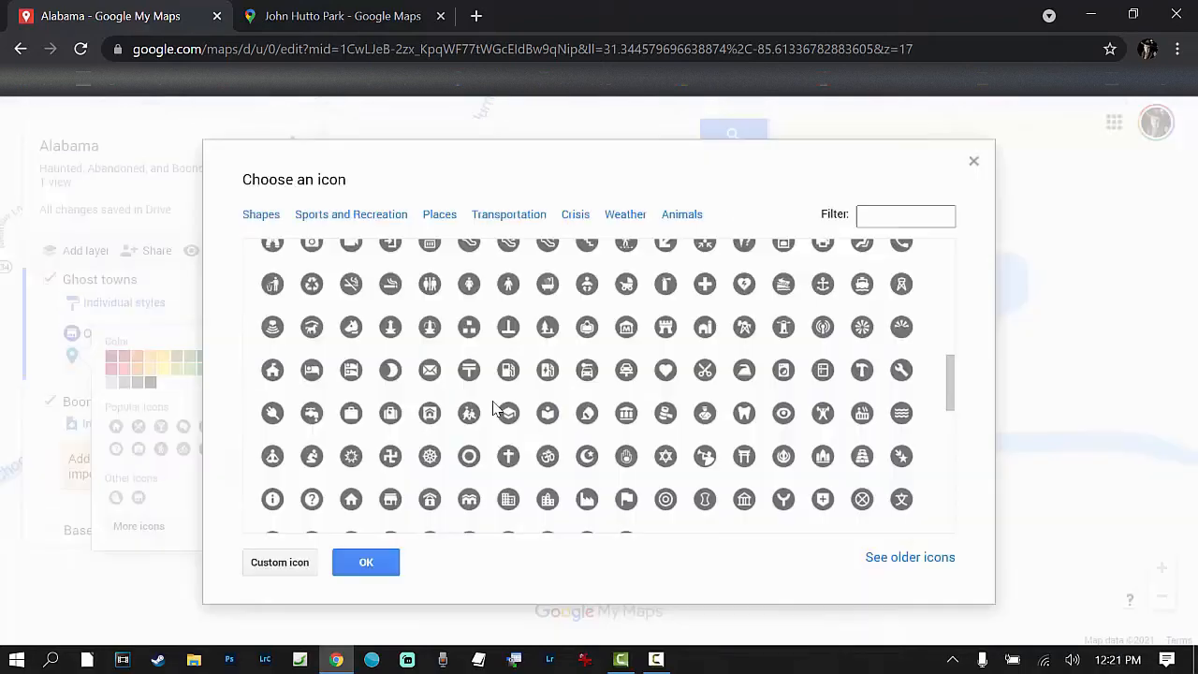
Step: Give the John Hutto Park marker the camper trailer icon from the Transportation set and colour it green
scroll(493, 409, "down", 5)
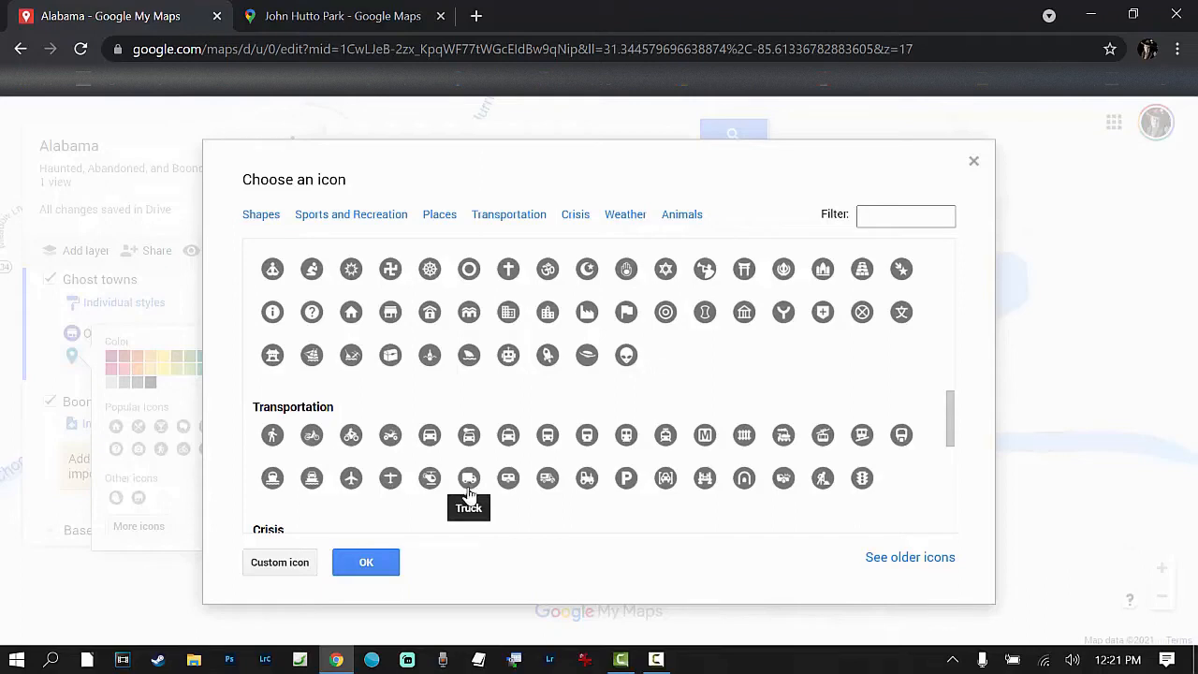
left_click(508, 478)
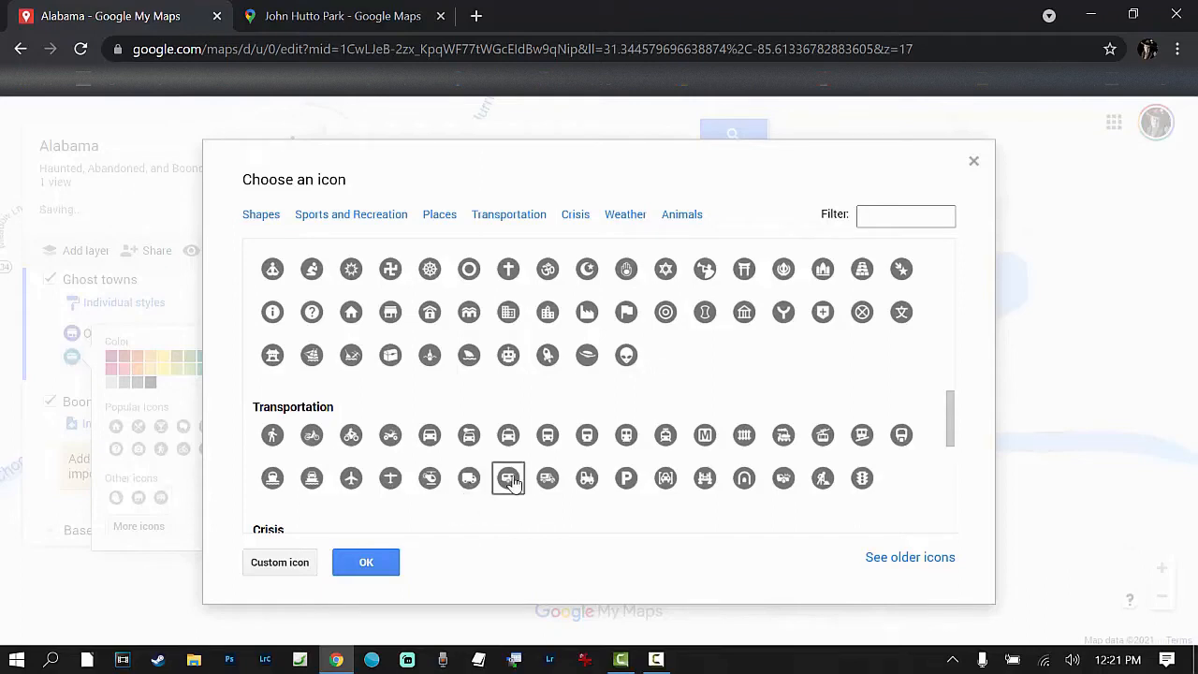
left_click(389, 567)
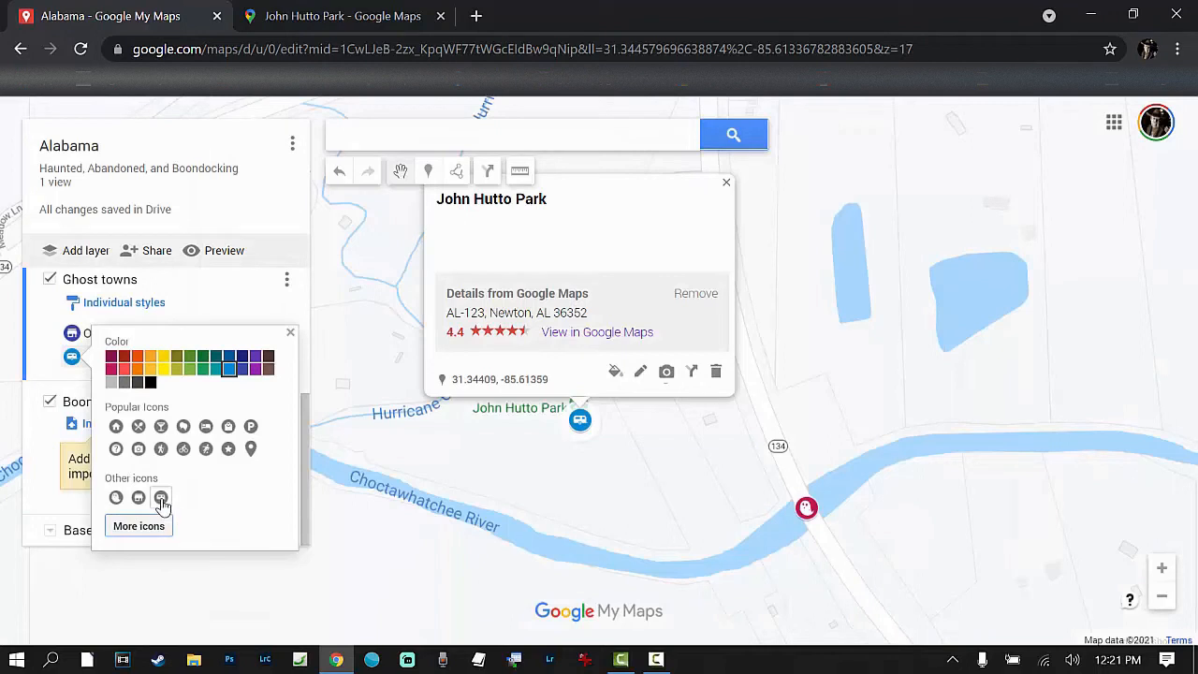
left_click(202, 368)
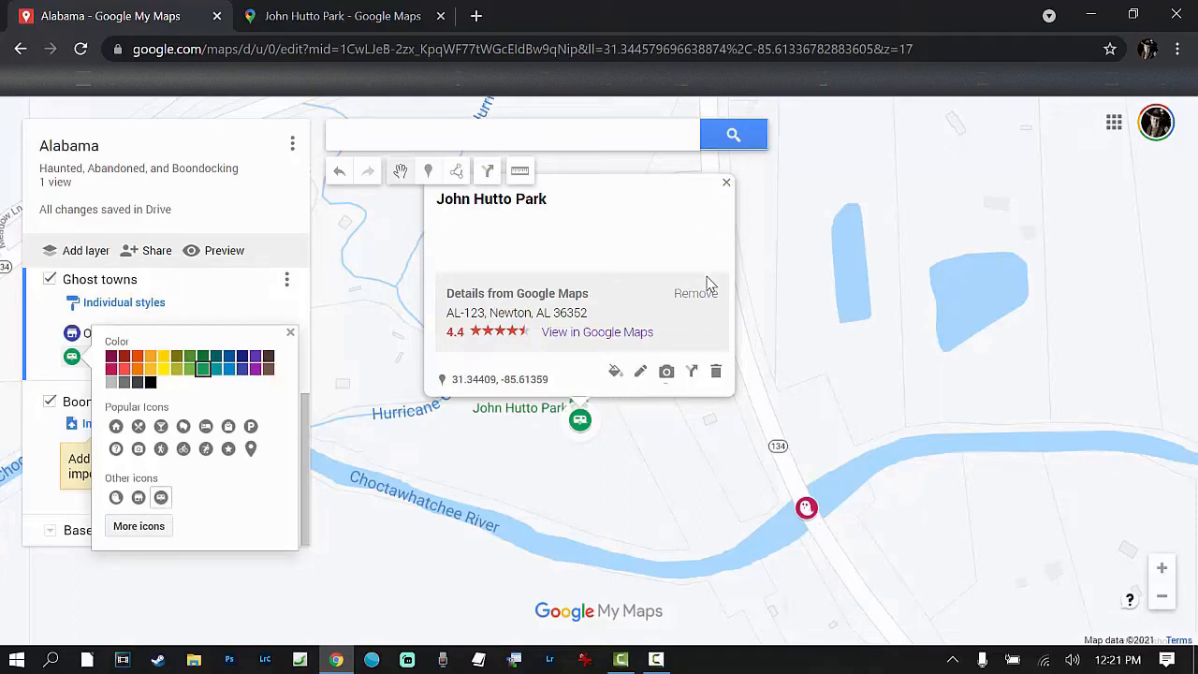
left_click(726, 182)
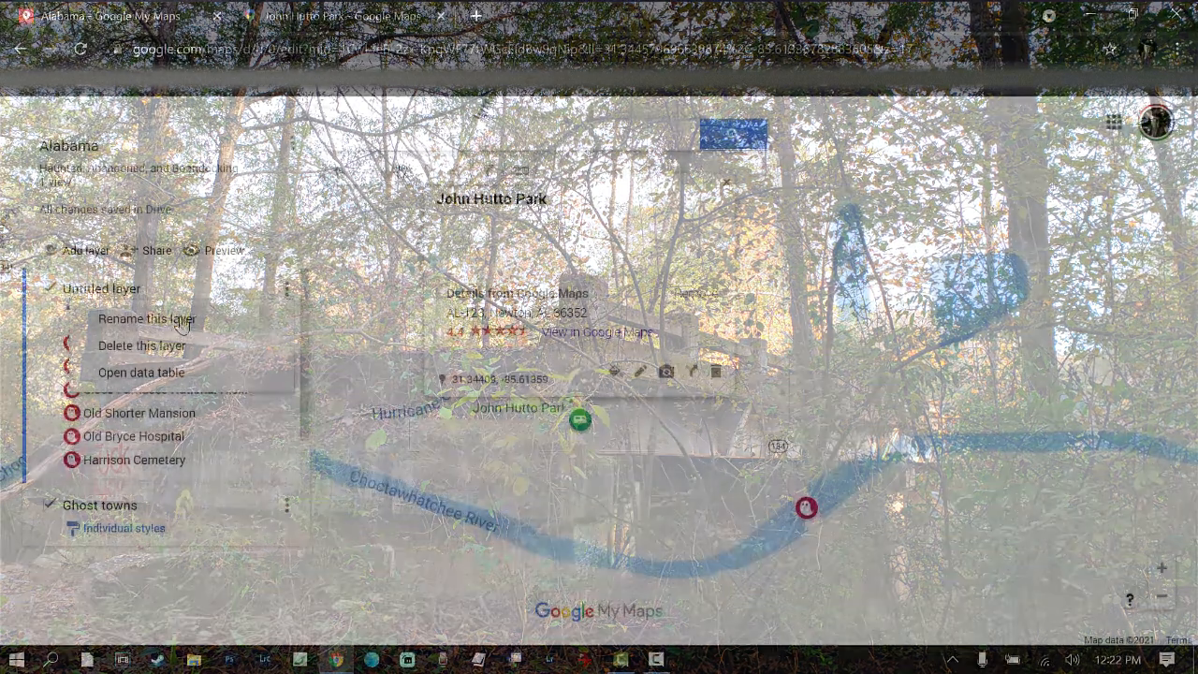
Step: Rename the untitled layer holding the ghost markers to Haunted and close the John Hutto Park info card
left_click(181, 320)
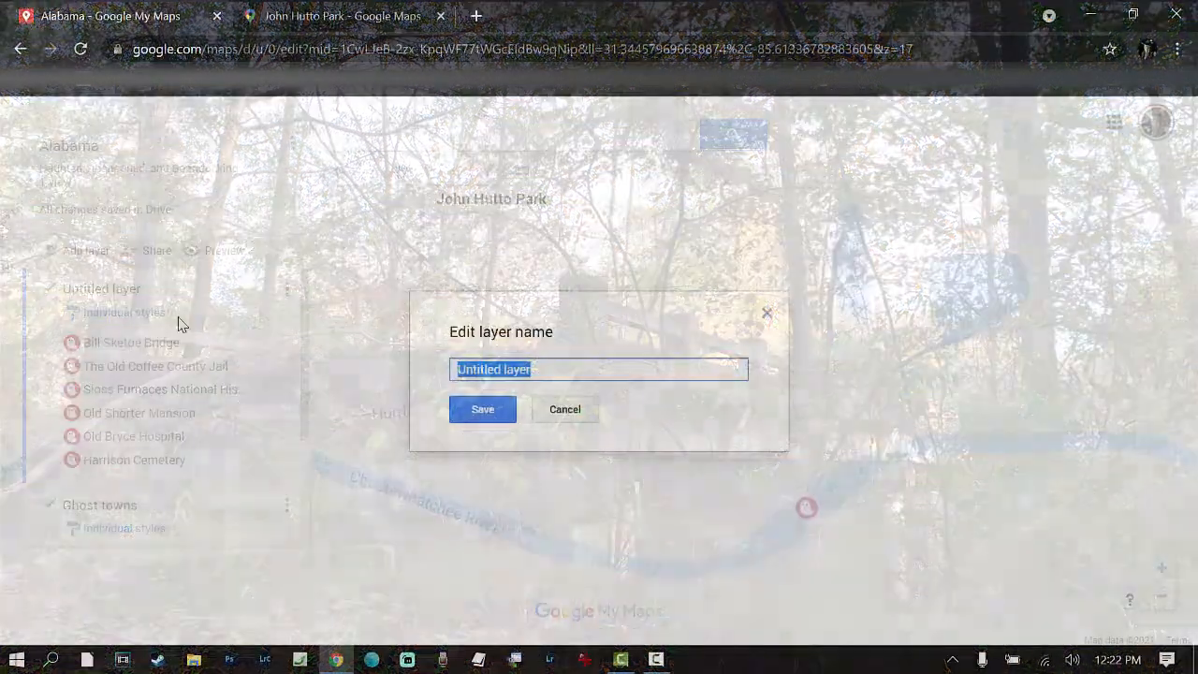
type("Haunted")
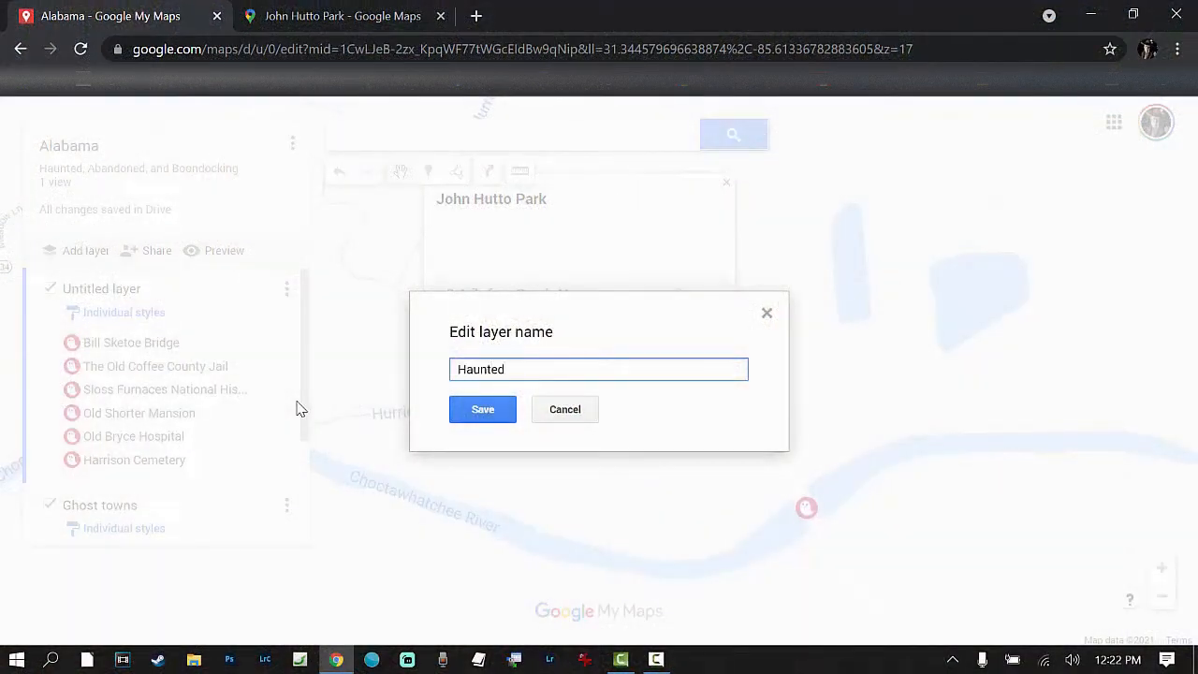
left_click(490, 409)
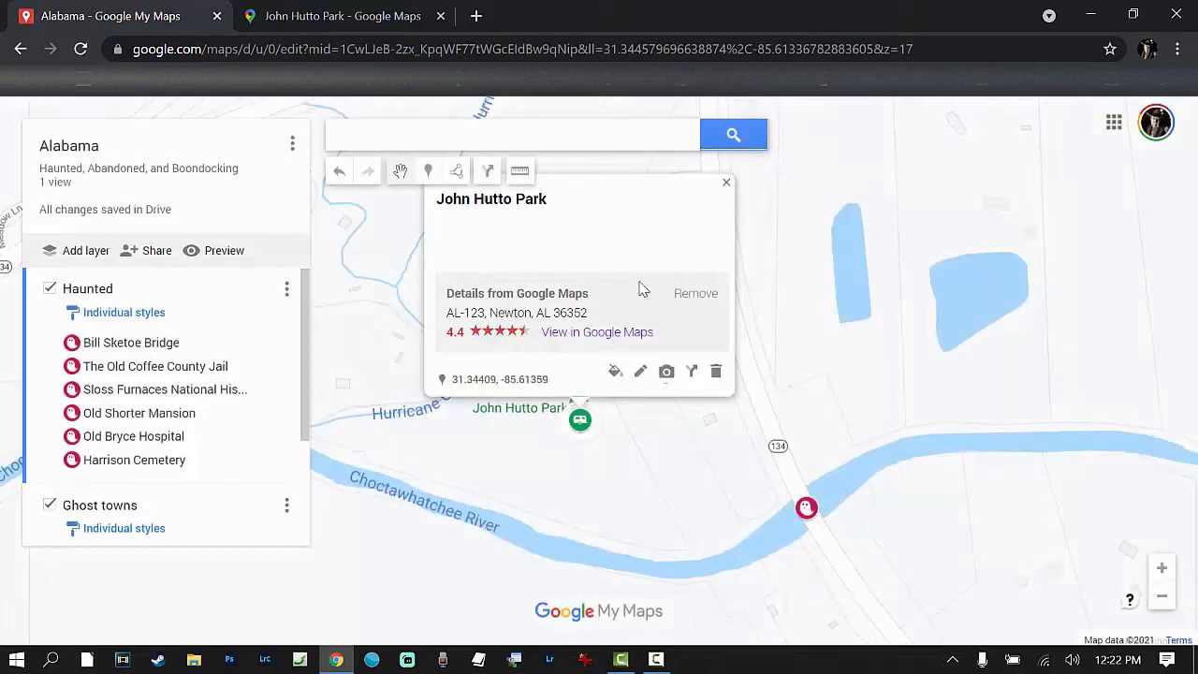
left_click(726, 183)
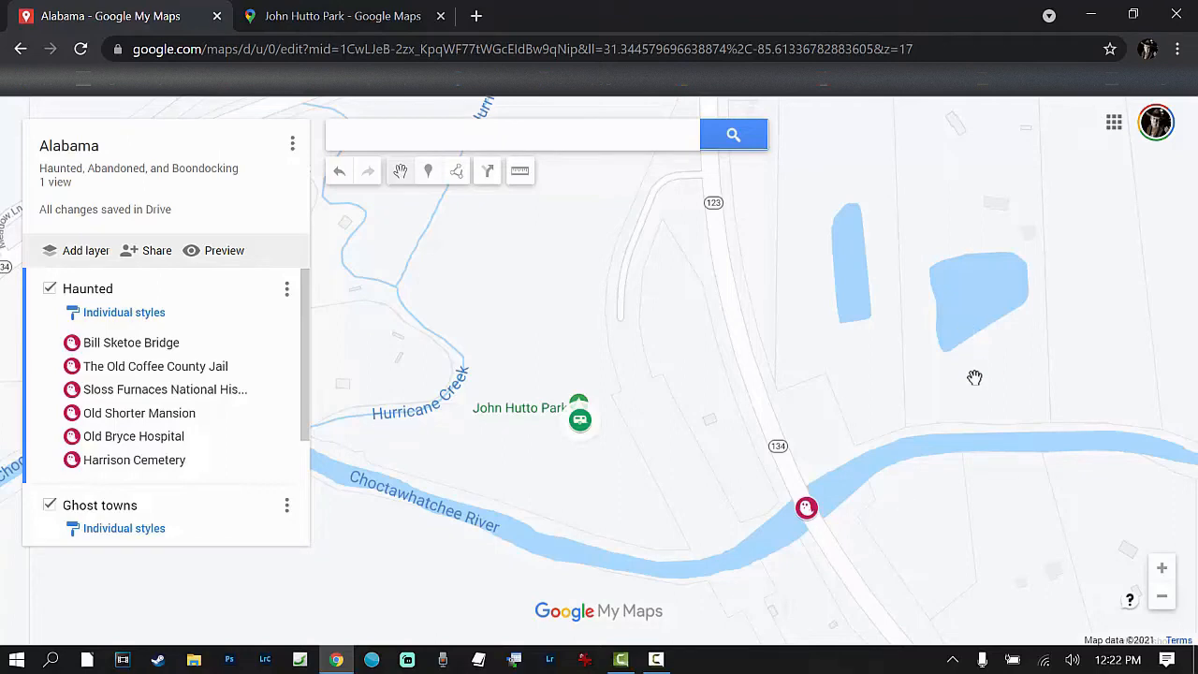
Step: Preview the Alabama map in view-only mode and inspect the Old Shorter Mansion and John Hutto Park marker details
scroll(778, 447, "up", 1)
scroll(777, 446, "down", 2)
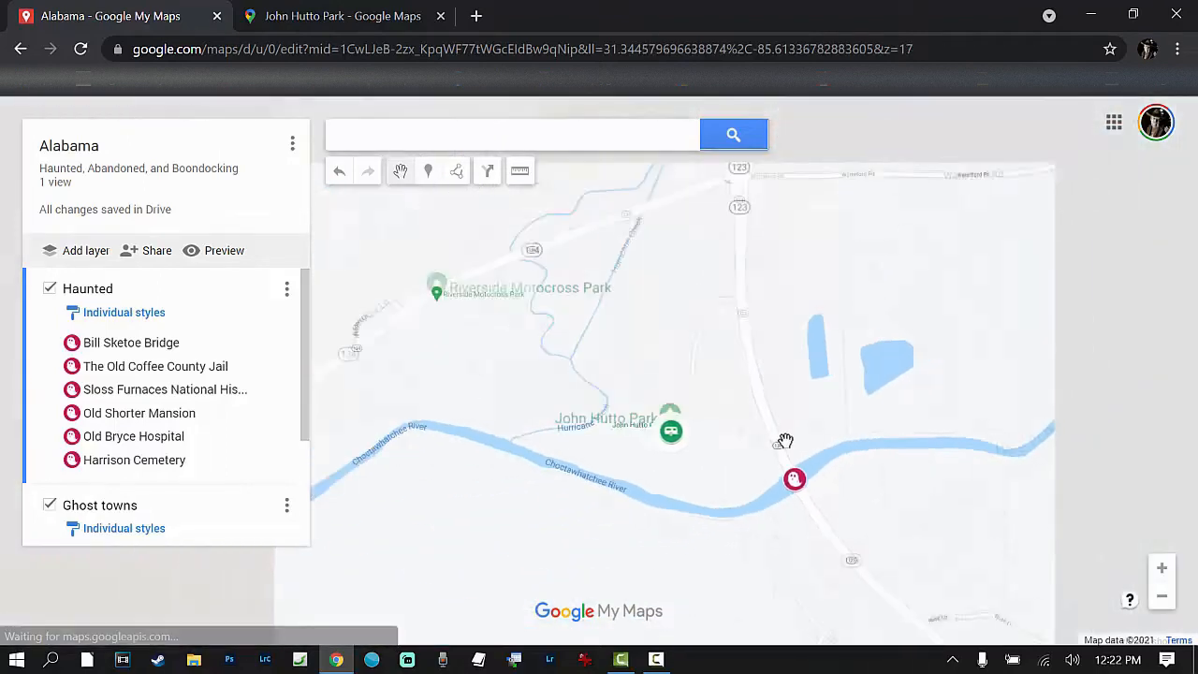
scroll(786, 446, "down", 1)
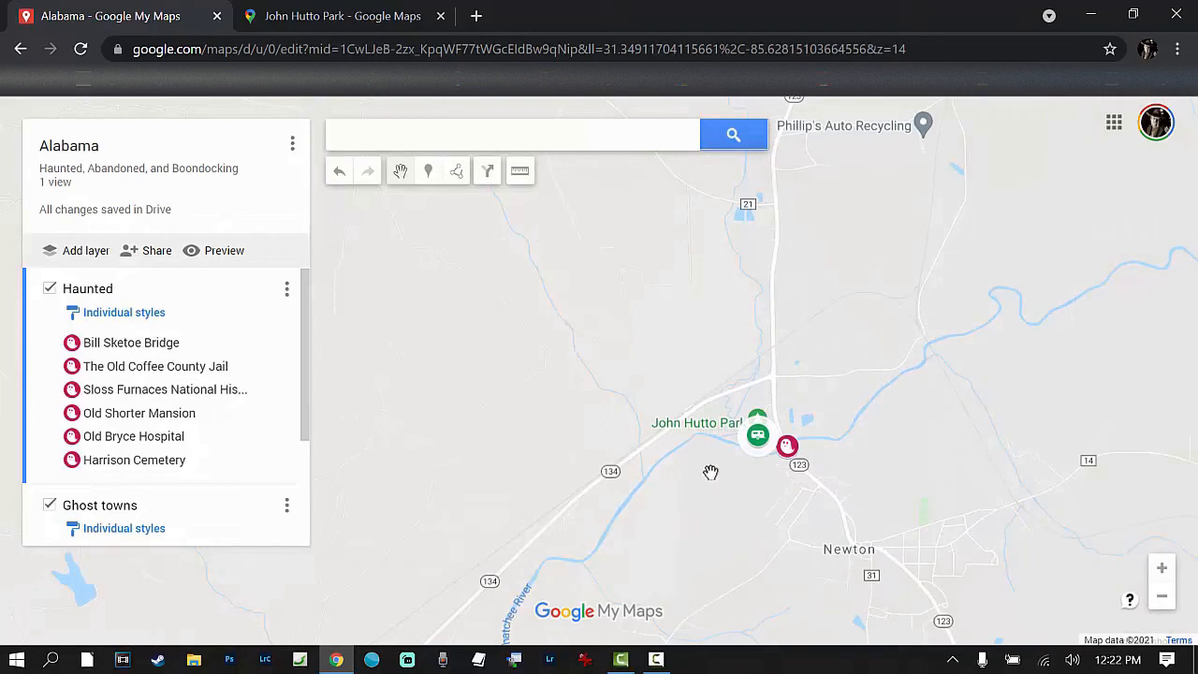
scroll(630, 420, "down", 2)
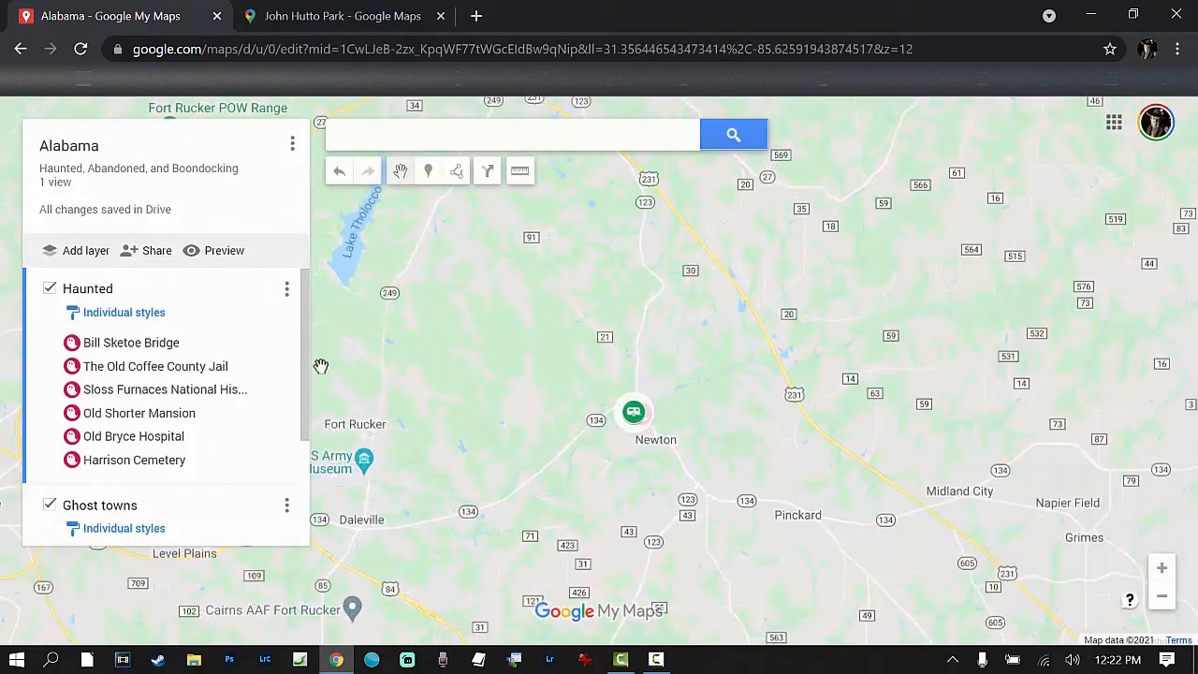
left_click(214, 251)
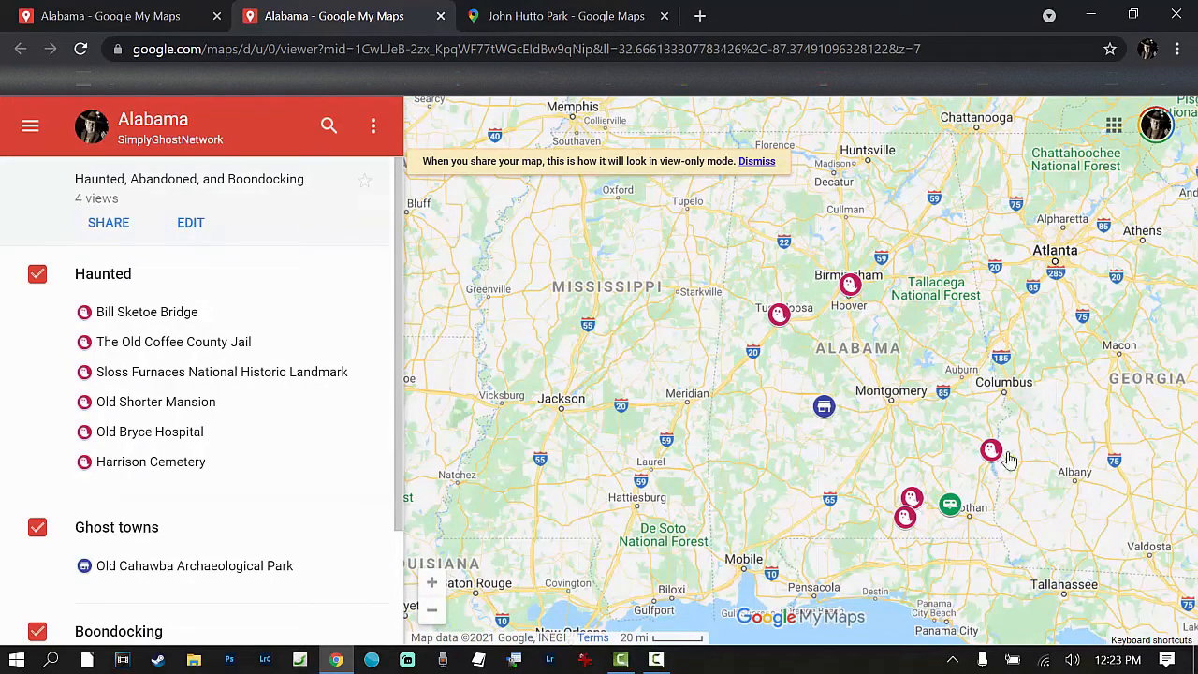
scroll(701, 385, "down", 1)
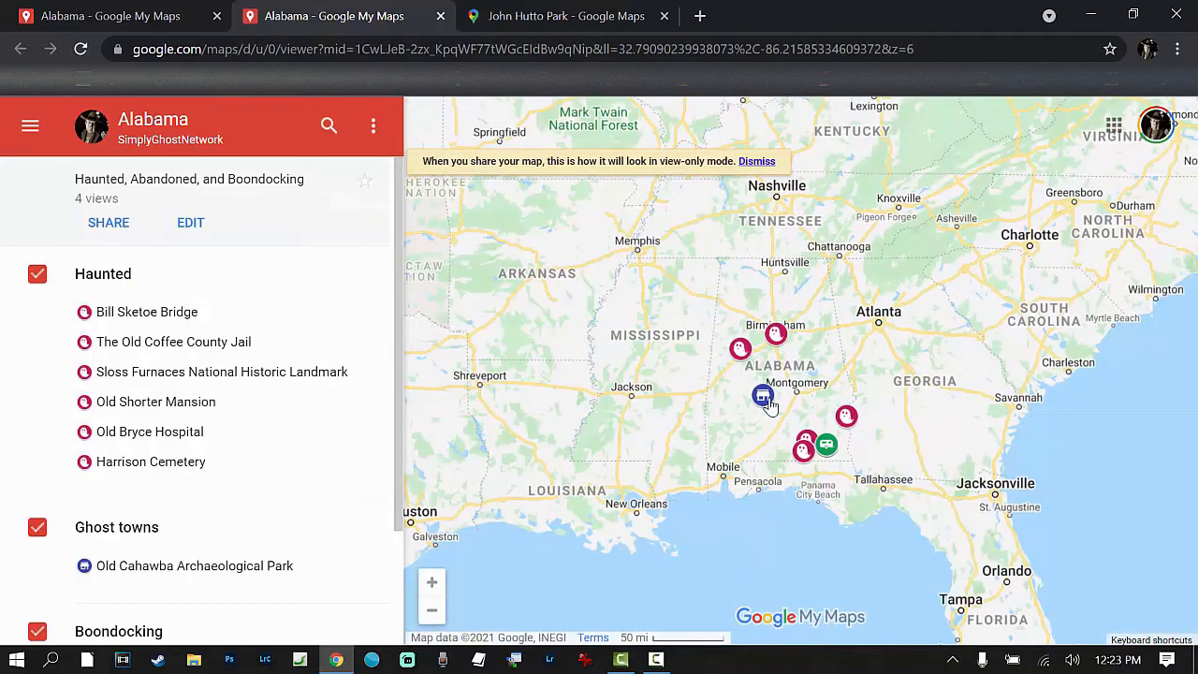
left_click(844, 418)
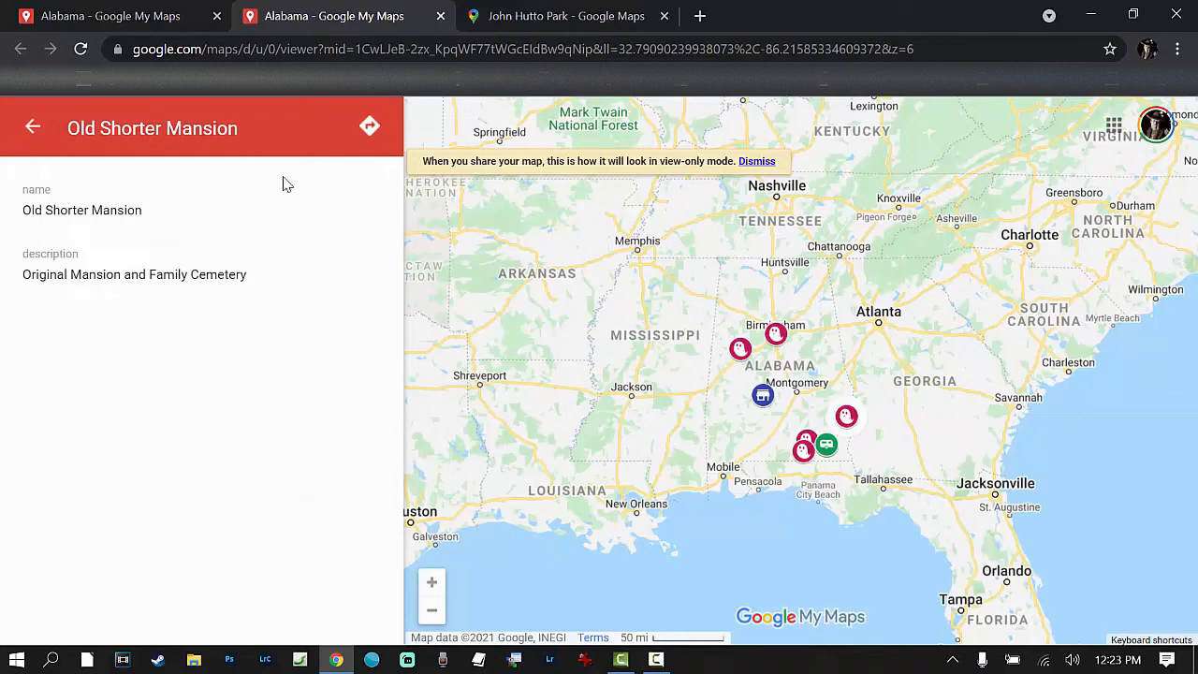
left_click(805, 462)
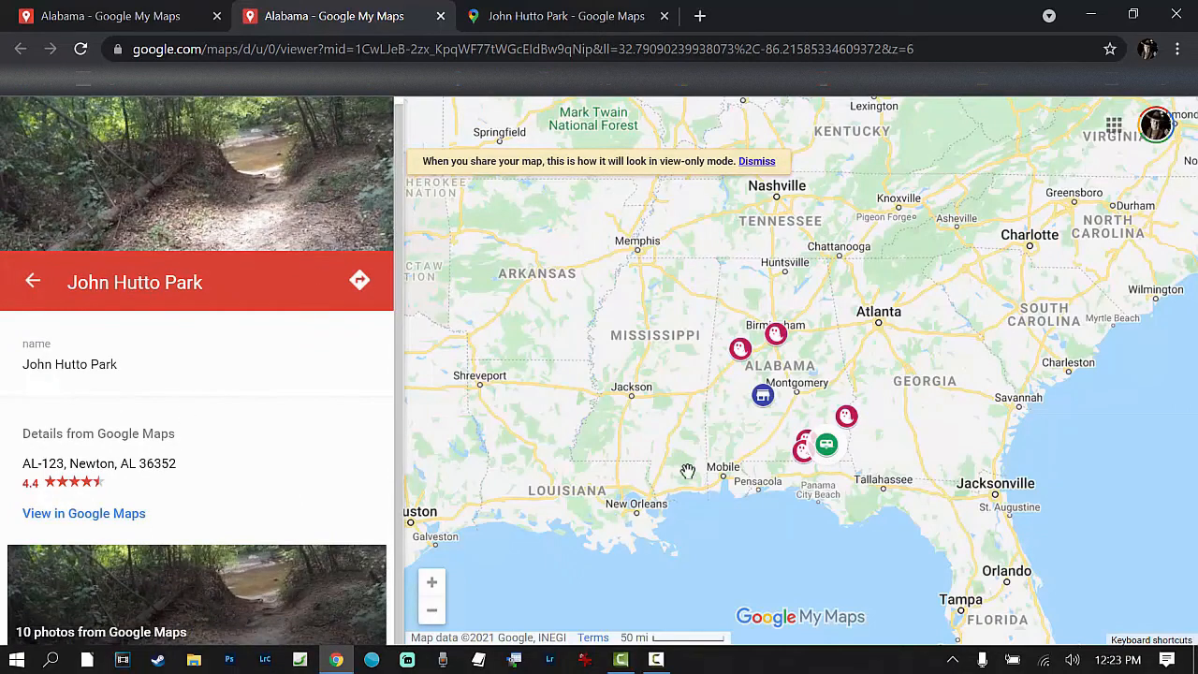
Step: Open the Old Cahawba Archaeological Park marker's details, look through its linked website cahawba.com and close that page
left_click(763, 396)
left_click(117, 510)
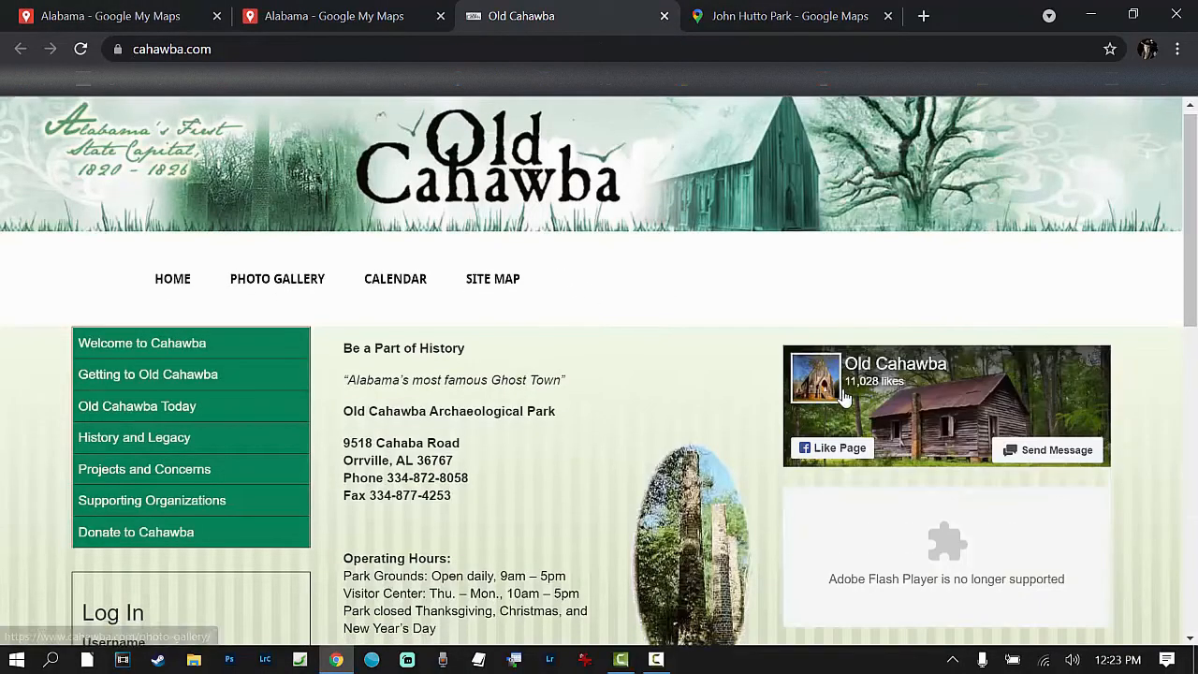
scroll(315, 241, "down", 3)
scroll(315, 242, "down", 3)
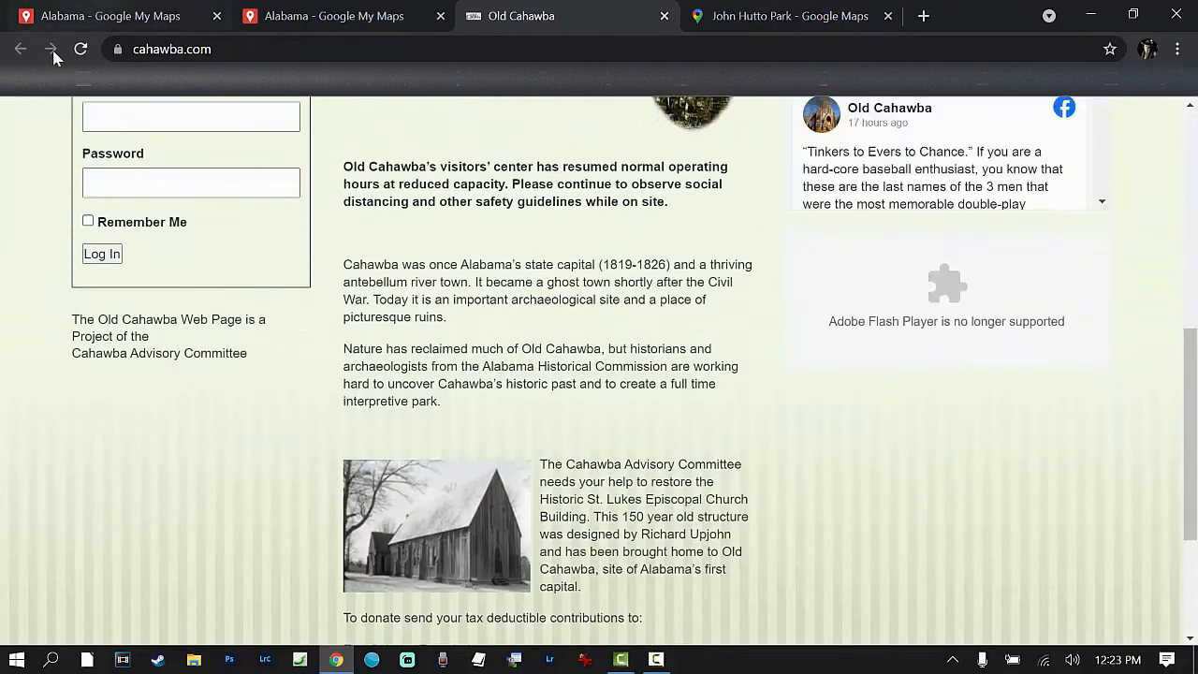
left_click(664, 16)
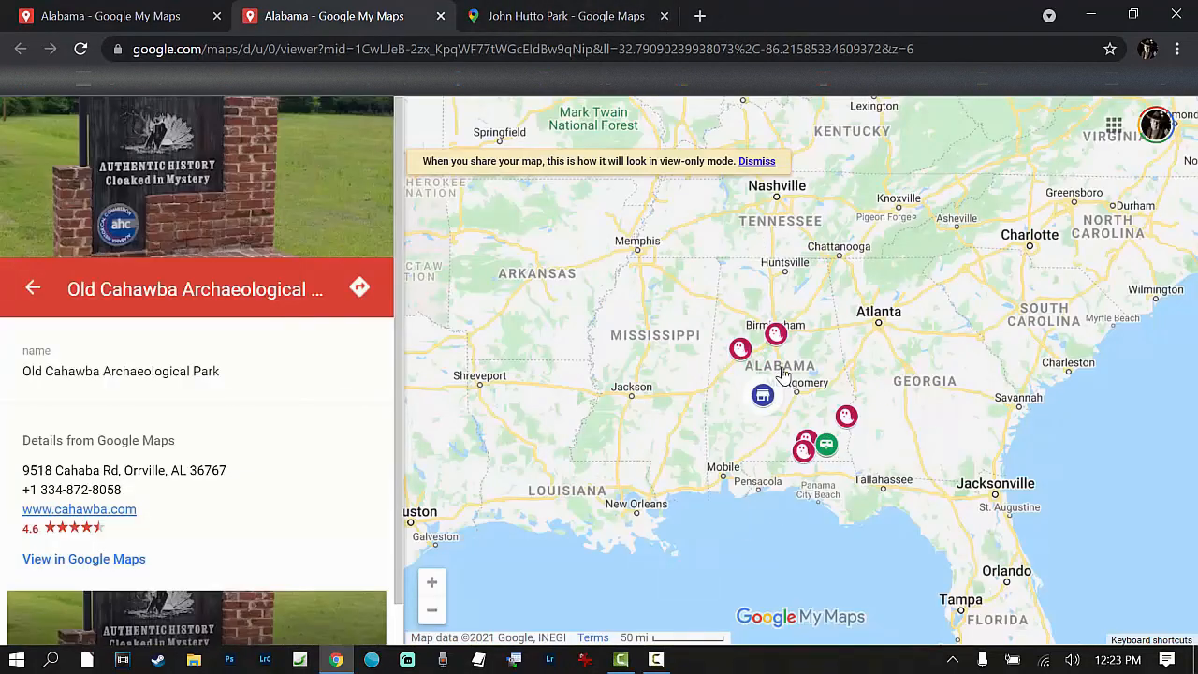
Step: Examine the marker locations across southern Alabama in the preview, then close the John Hutto Park page and the preview
scroll(822, 432, "up", 1)
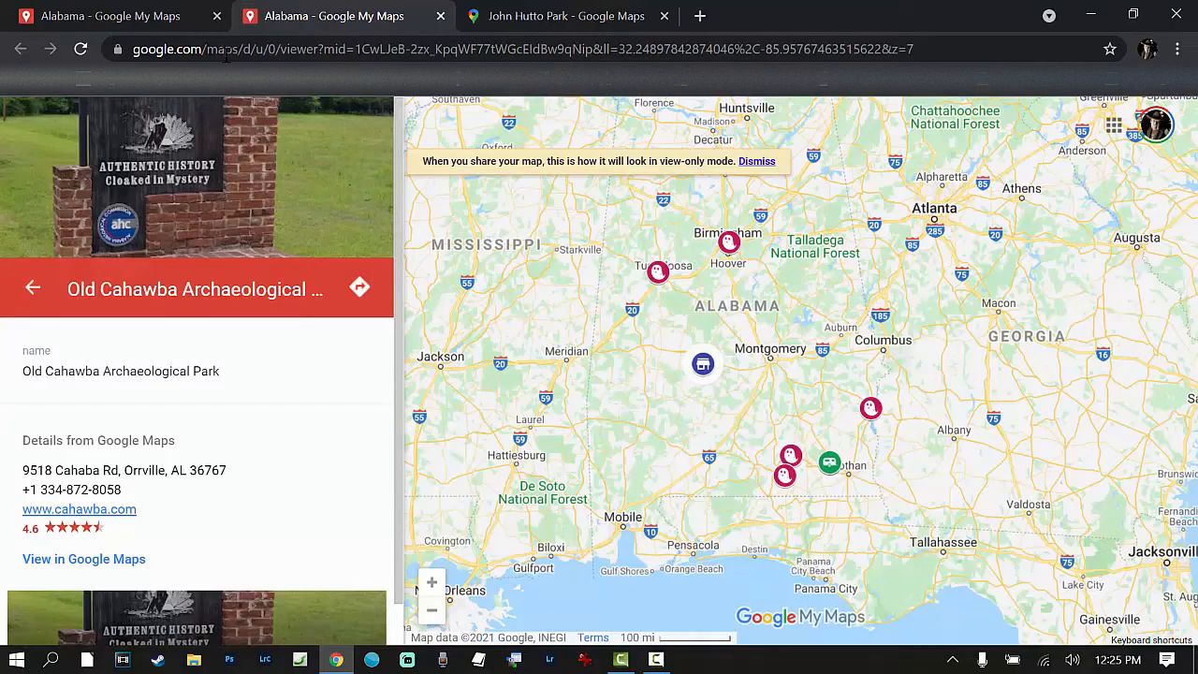
scroll(688, 459, "up", 2)
scroll(679, 430, "up", 1)
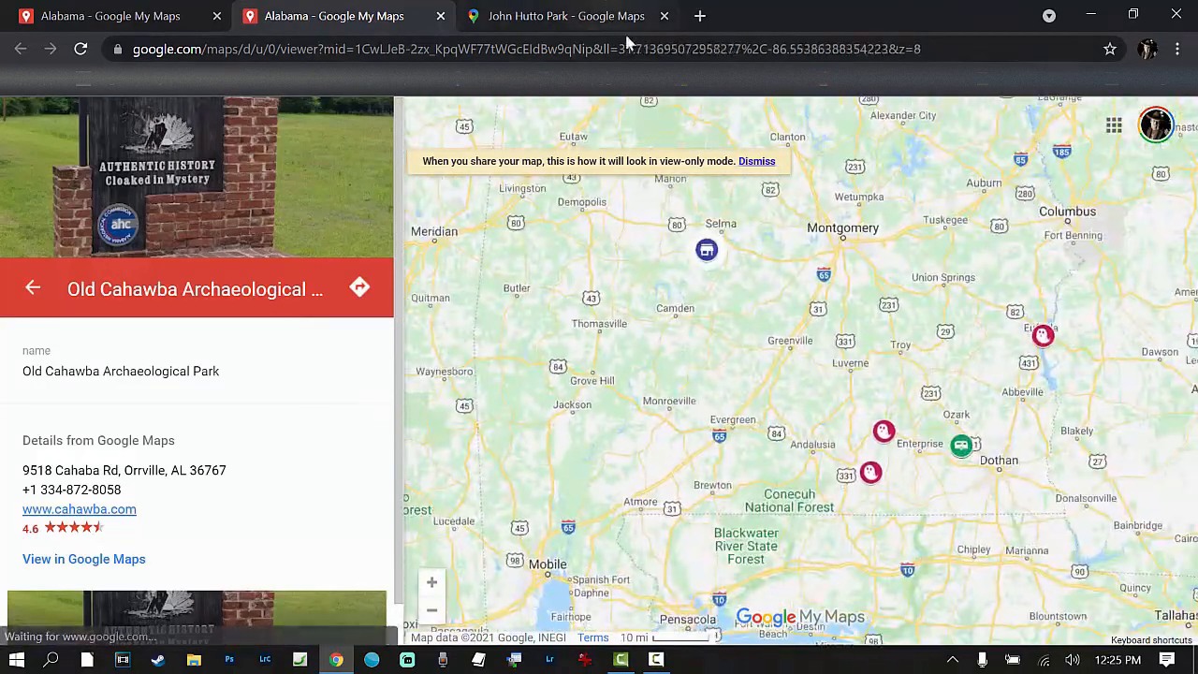
left_click(663, 16)
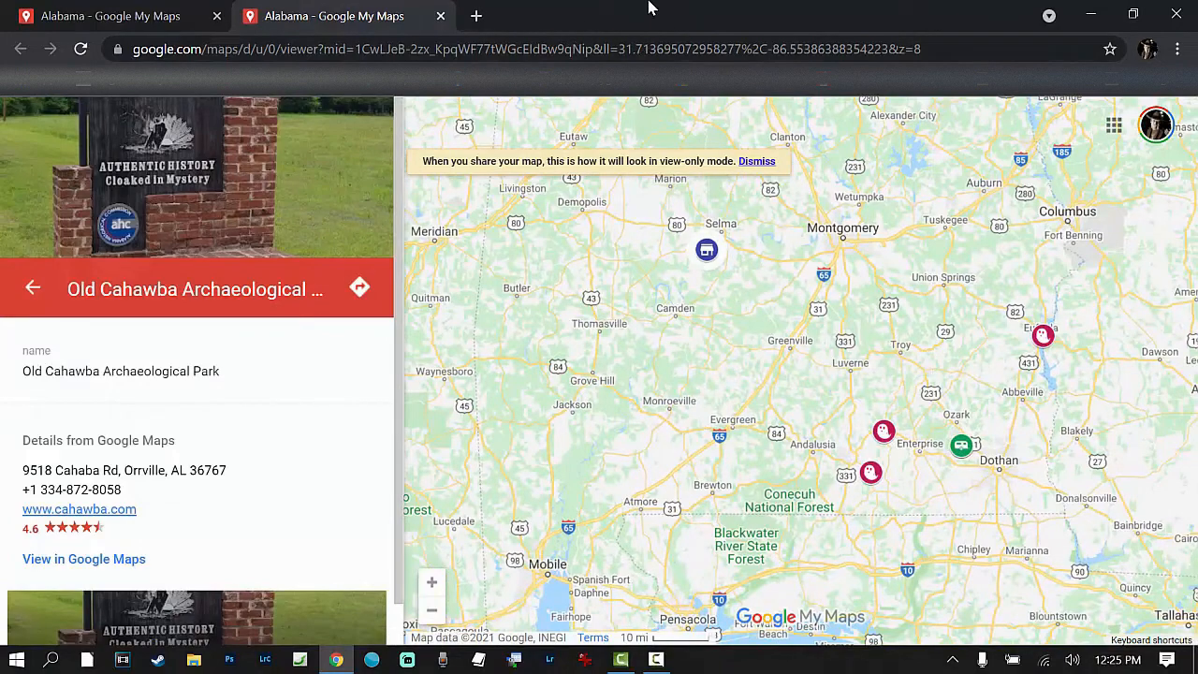
left_click(440, 15)
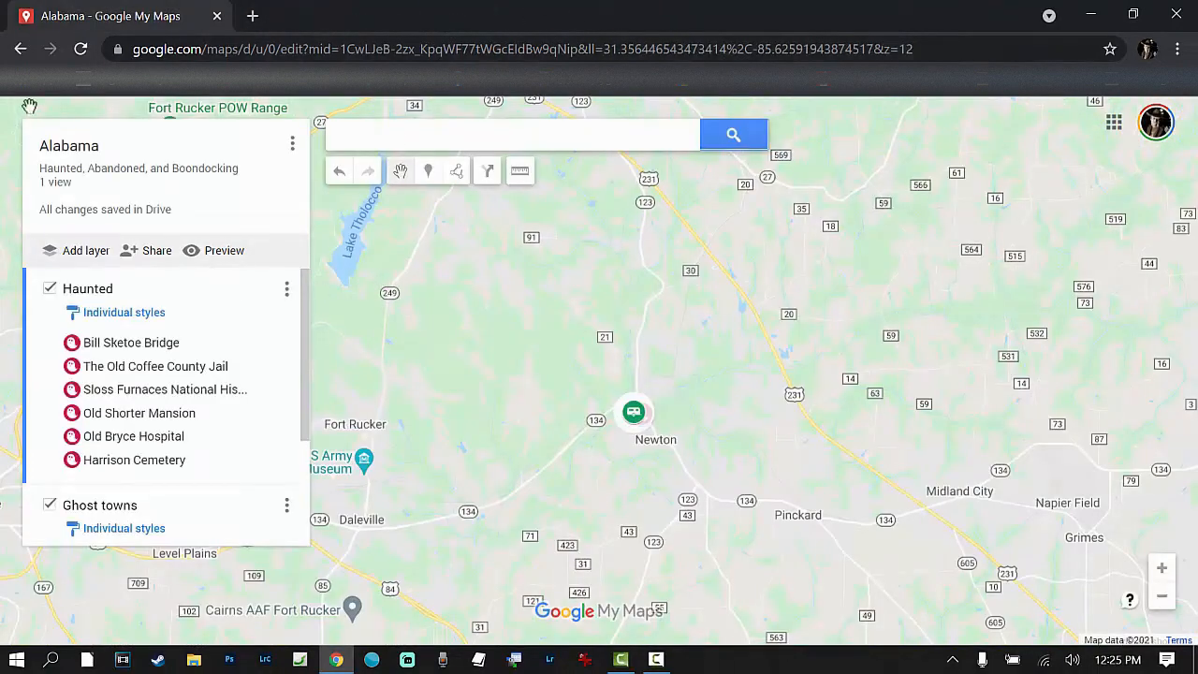
Step: Open the Haunted and Abandoned Florida map and examine its markers across the Florida peninsula
scroll(450, 386, "down", 2)
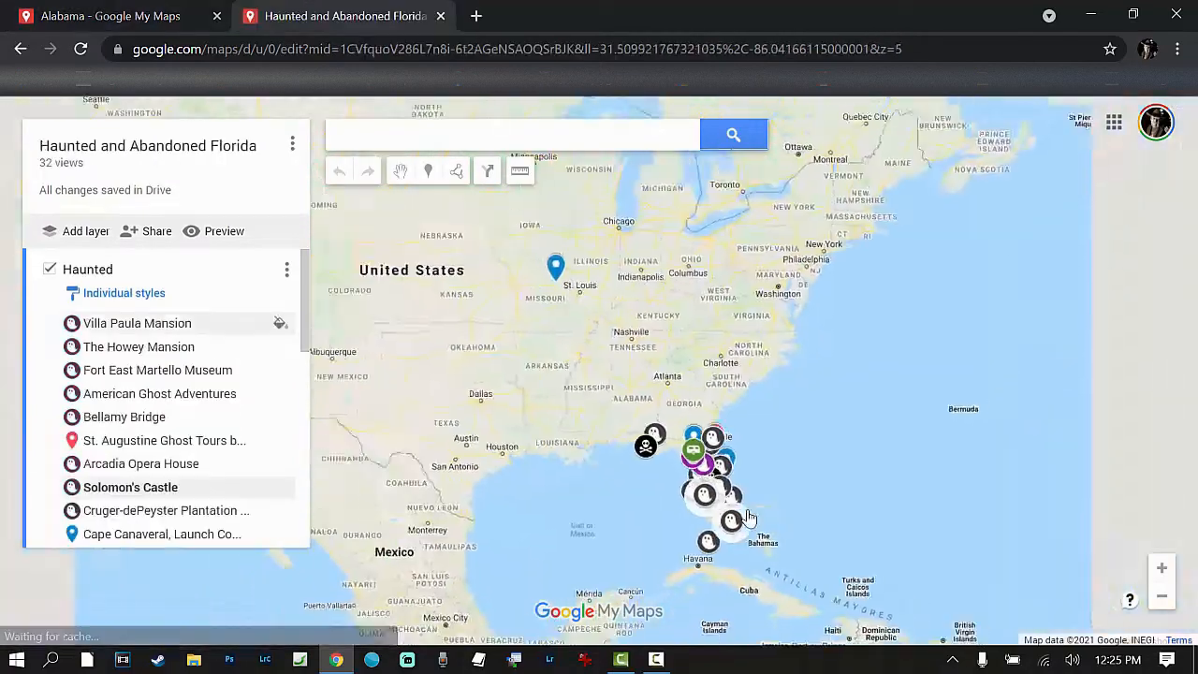
scroll(730, 501, "up", 2)
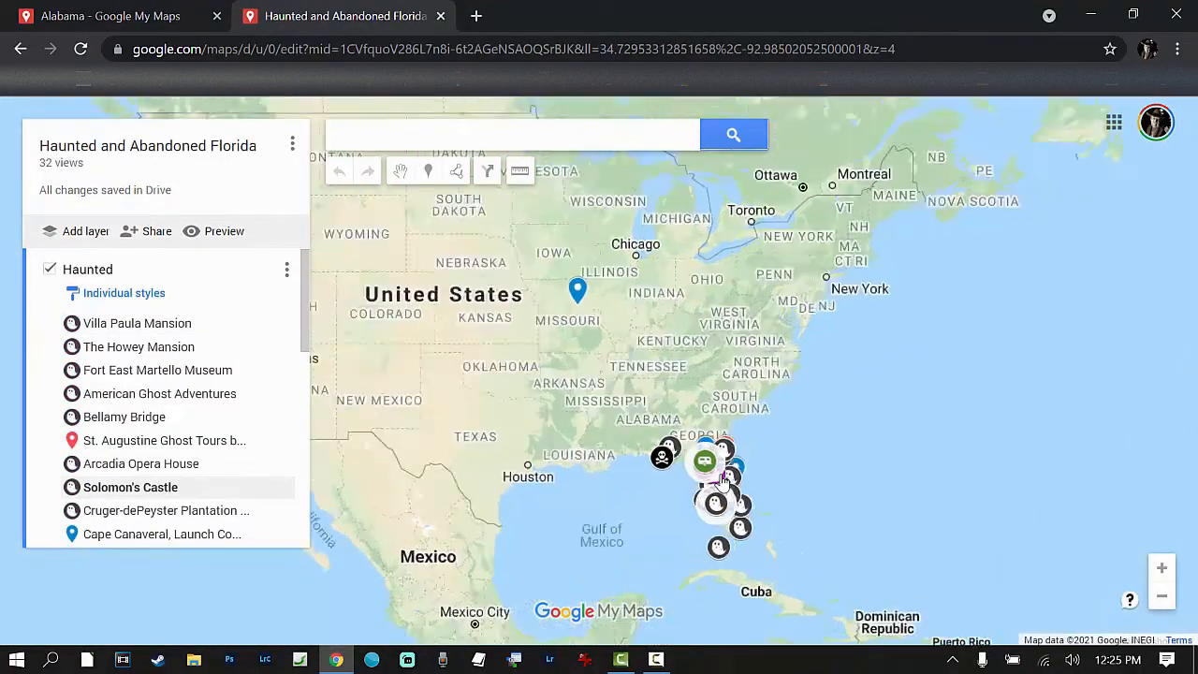
scroll(719, 464, "up", 1)
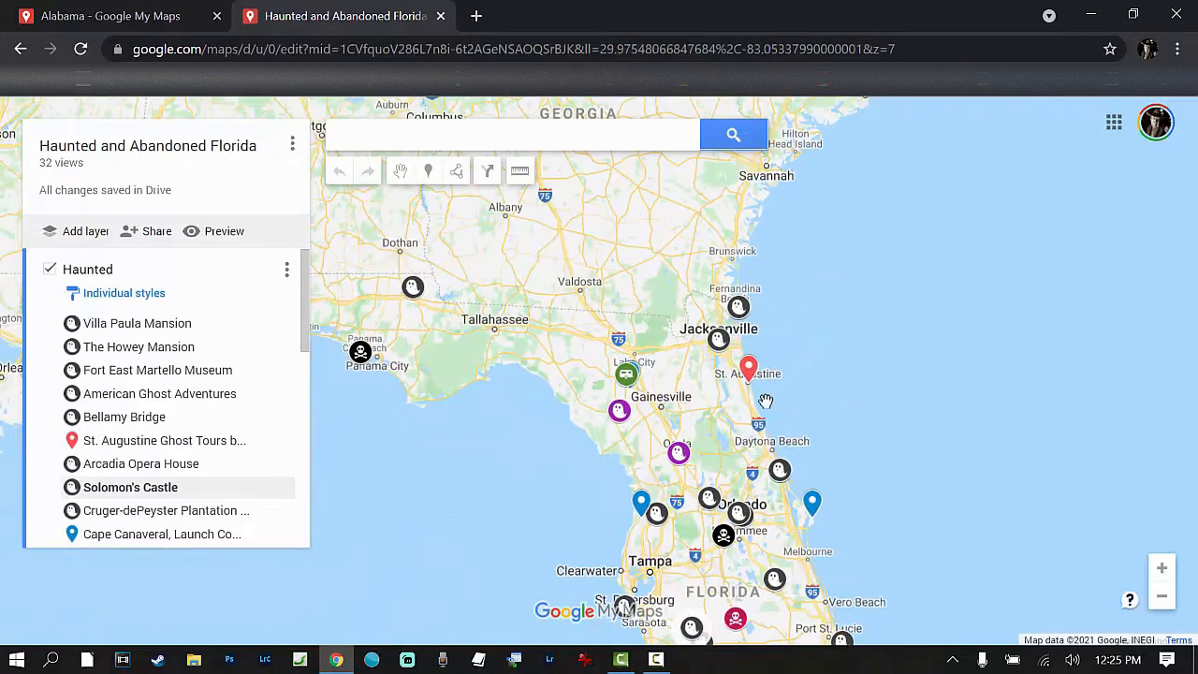
left_click_drag(654, 256, 640, 113)
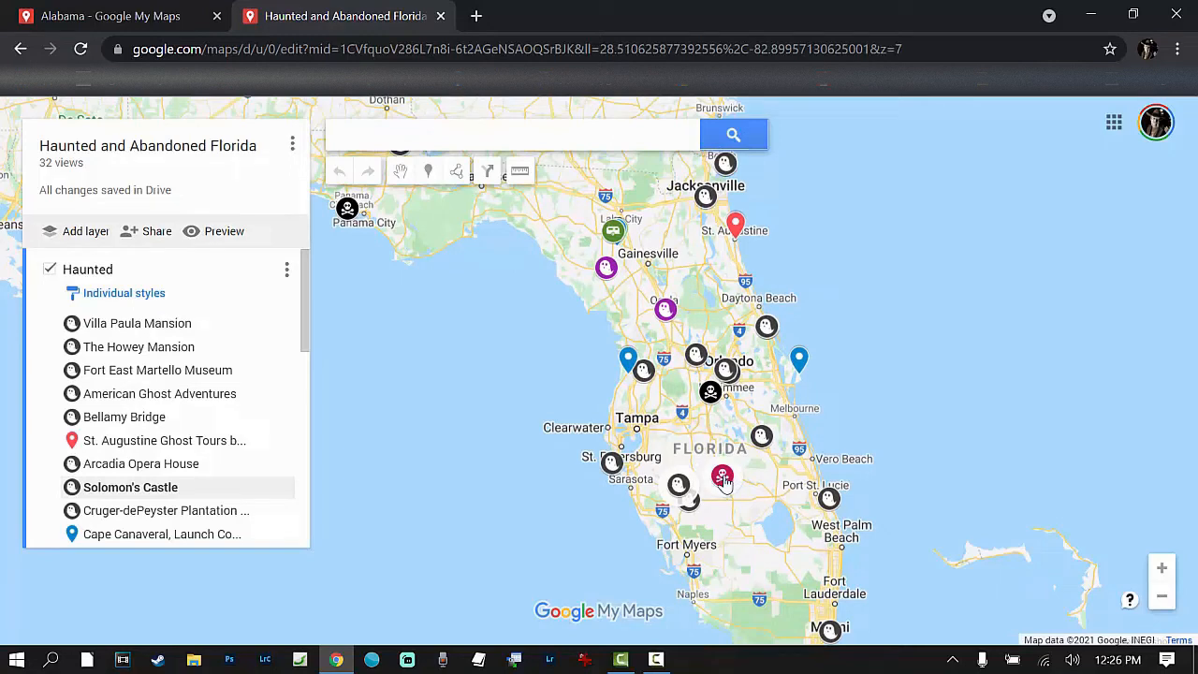
Step: View the details of the Harder Hall marker in southern Florida, then dismiss them
left_click(722, 478)
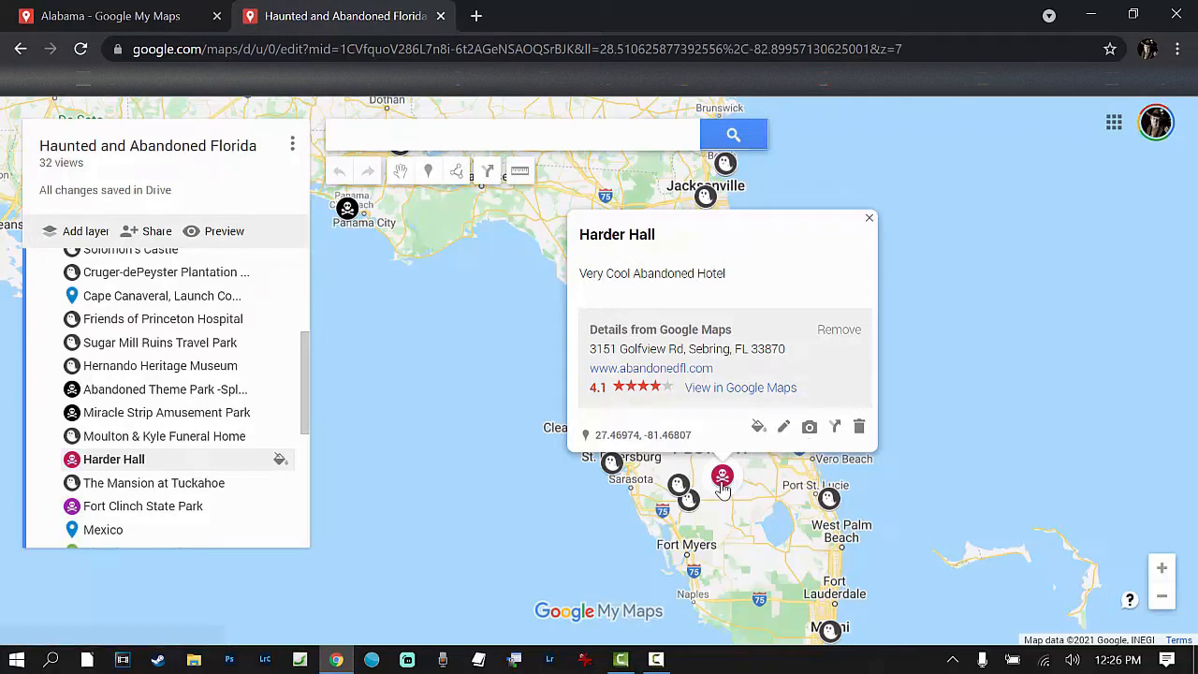
left_click(951, 485)
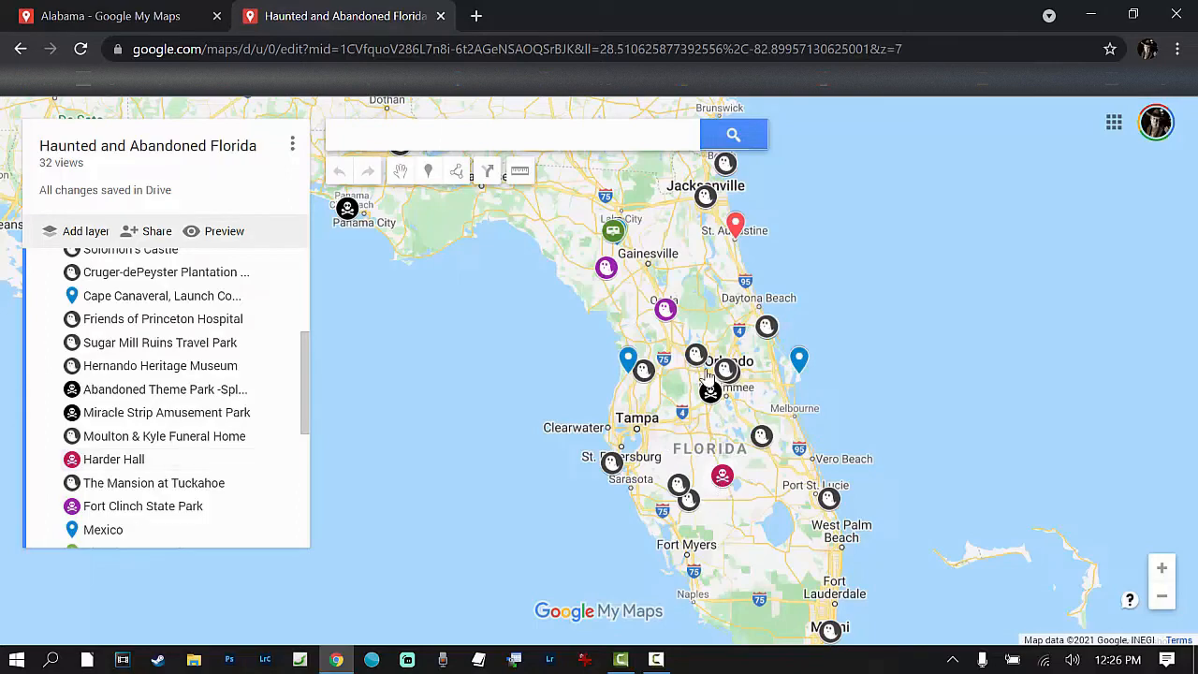
Step: Examine how the Florida map's markers spread across the southeastern United States, then close that map and return to the Alabama map
scroll(715, 512, "down", 1)
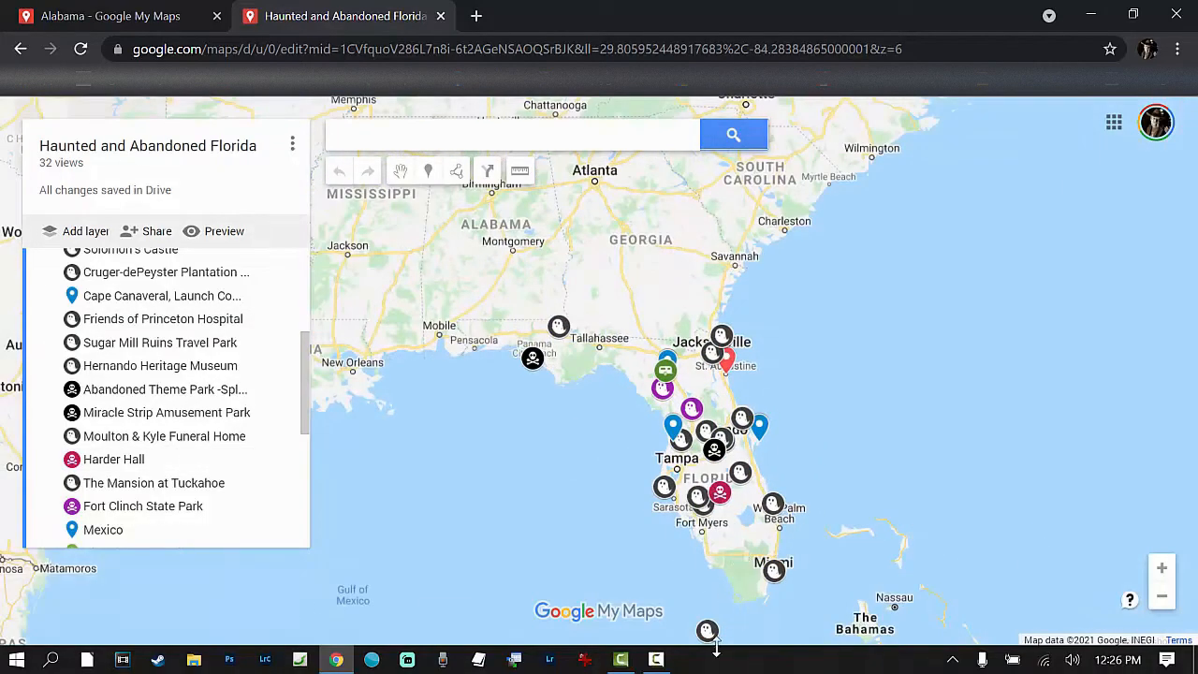
scroll(683, 528, "down", 1)
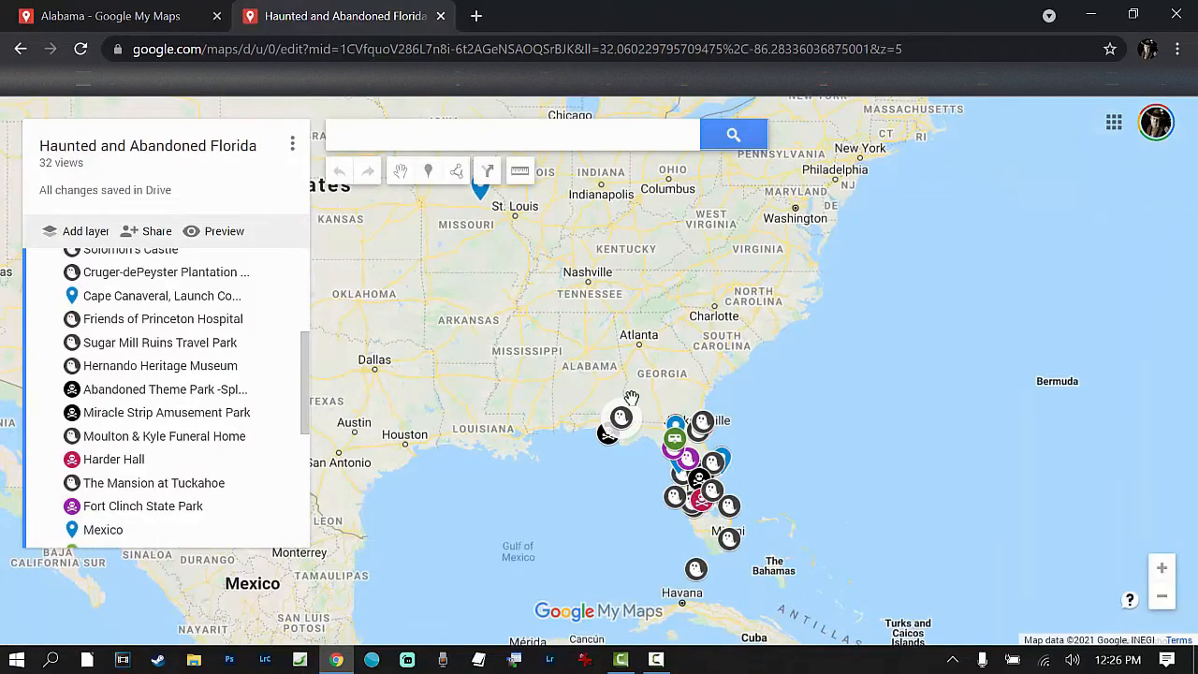
scroll(692, 426, "up", 1)
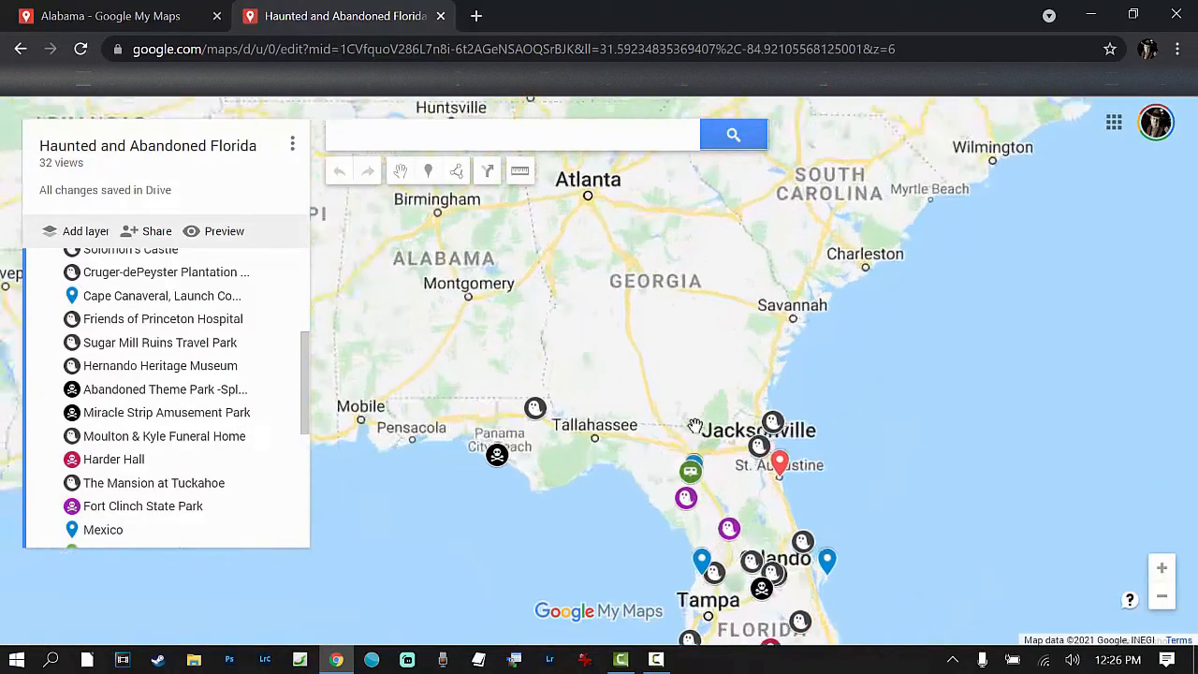
scroll(694, 426, "up", 1)
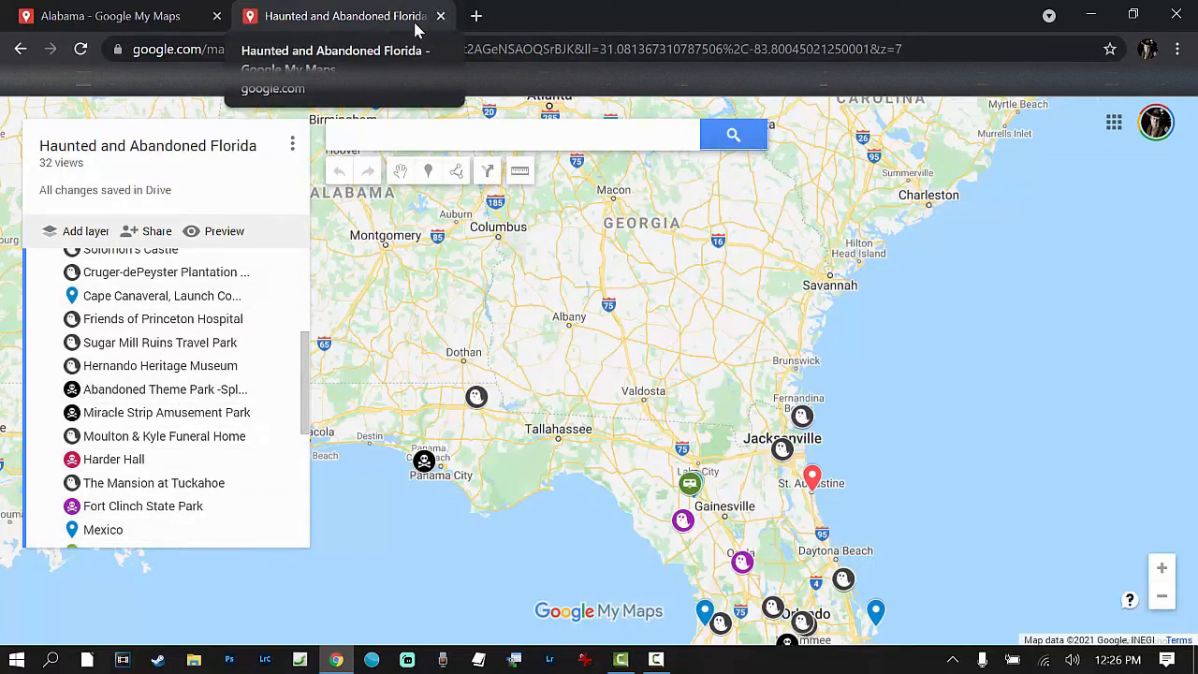
left_click(440, 15)
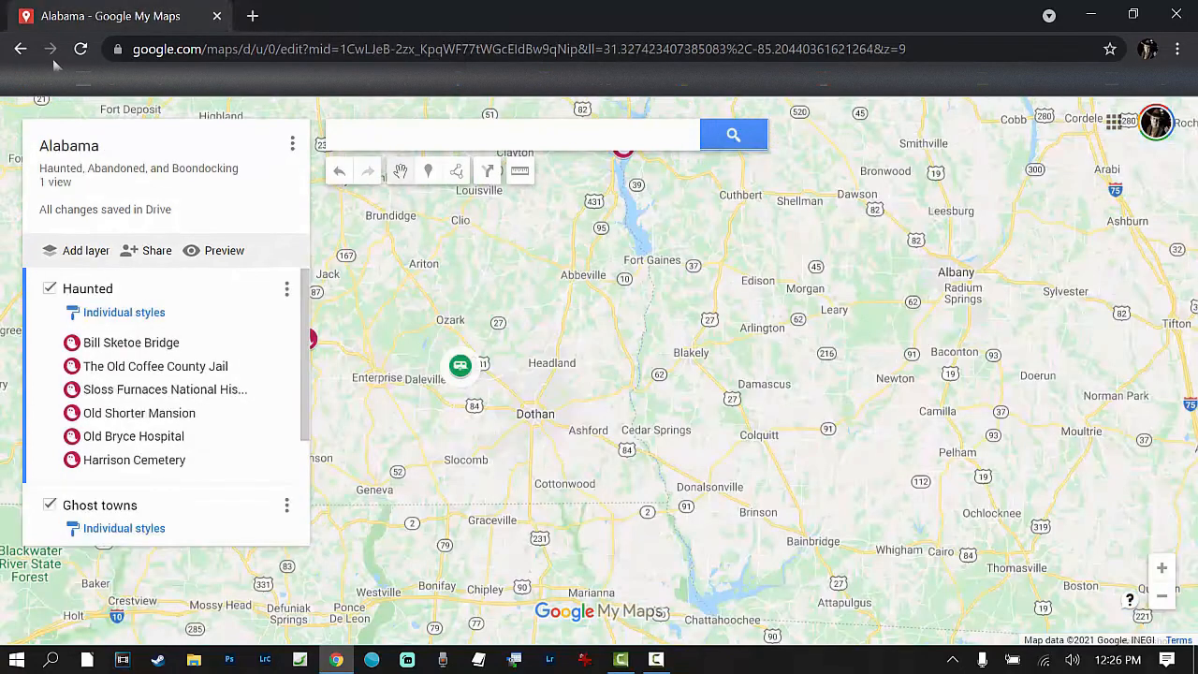